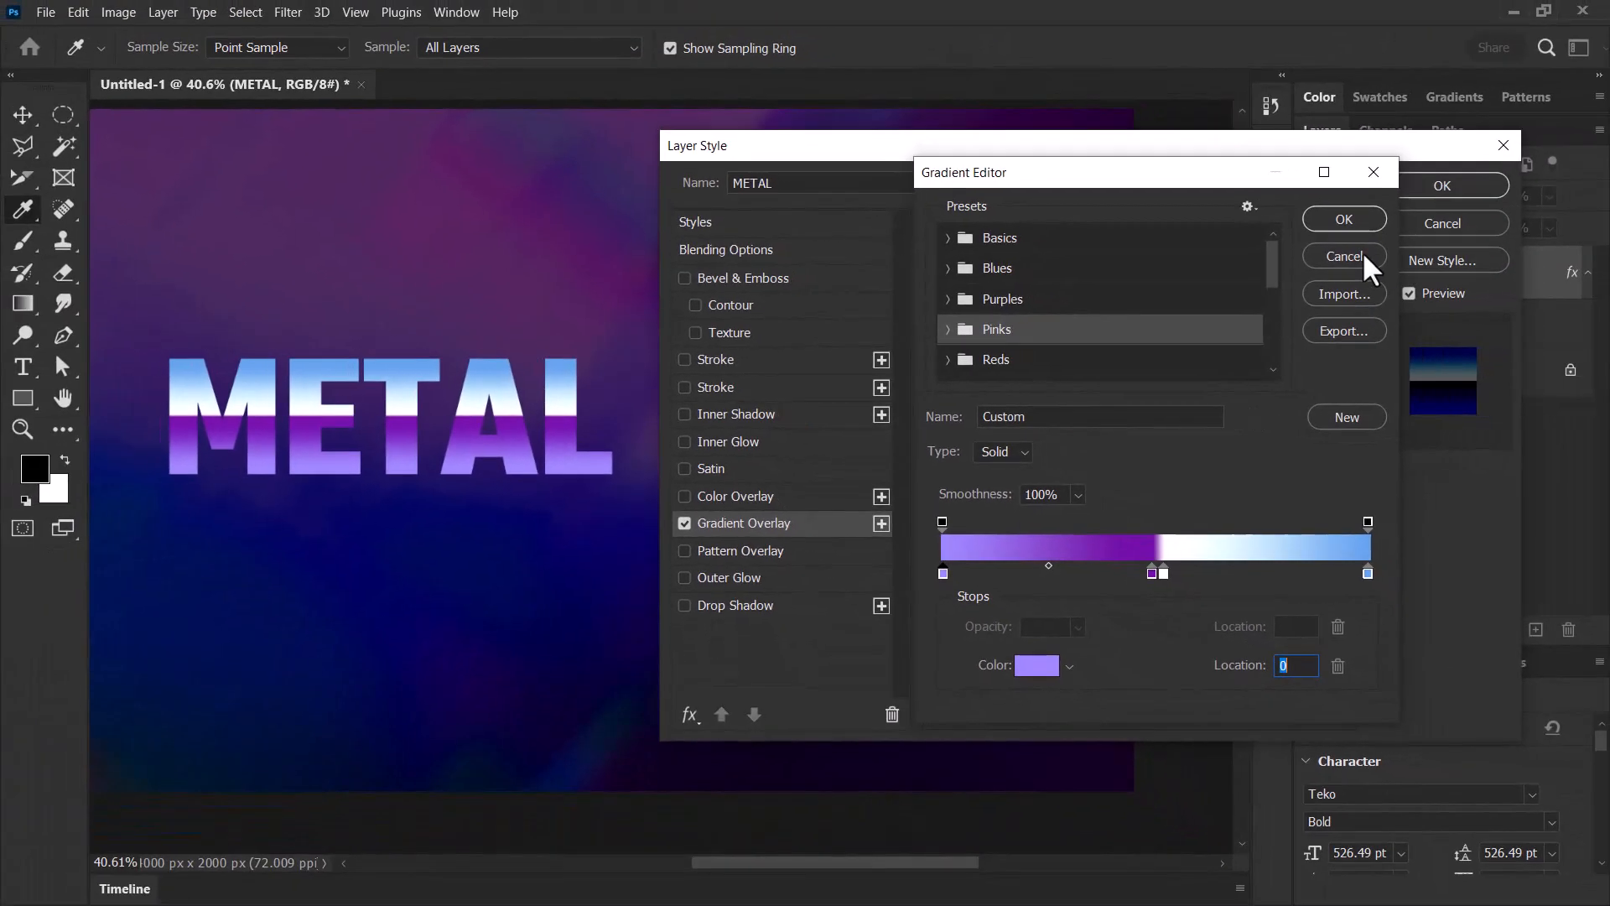
Step: Discard the open gradient and layer style edits, and add a Gradient Overlay to the METAL text layer
left_click(1538, 223)
left_click(1426, 224)
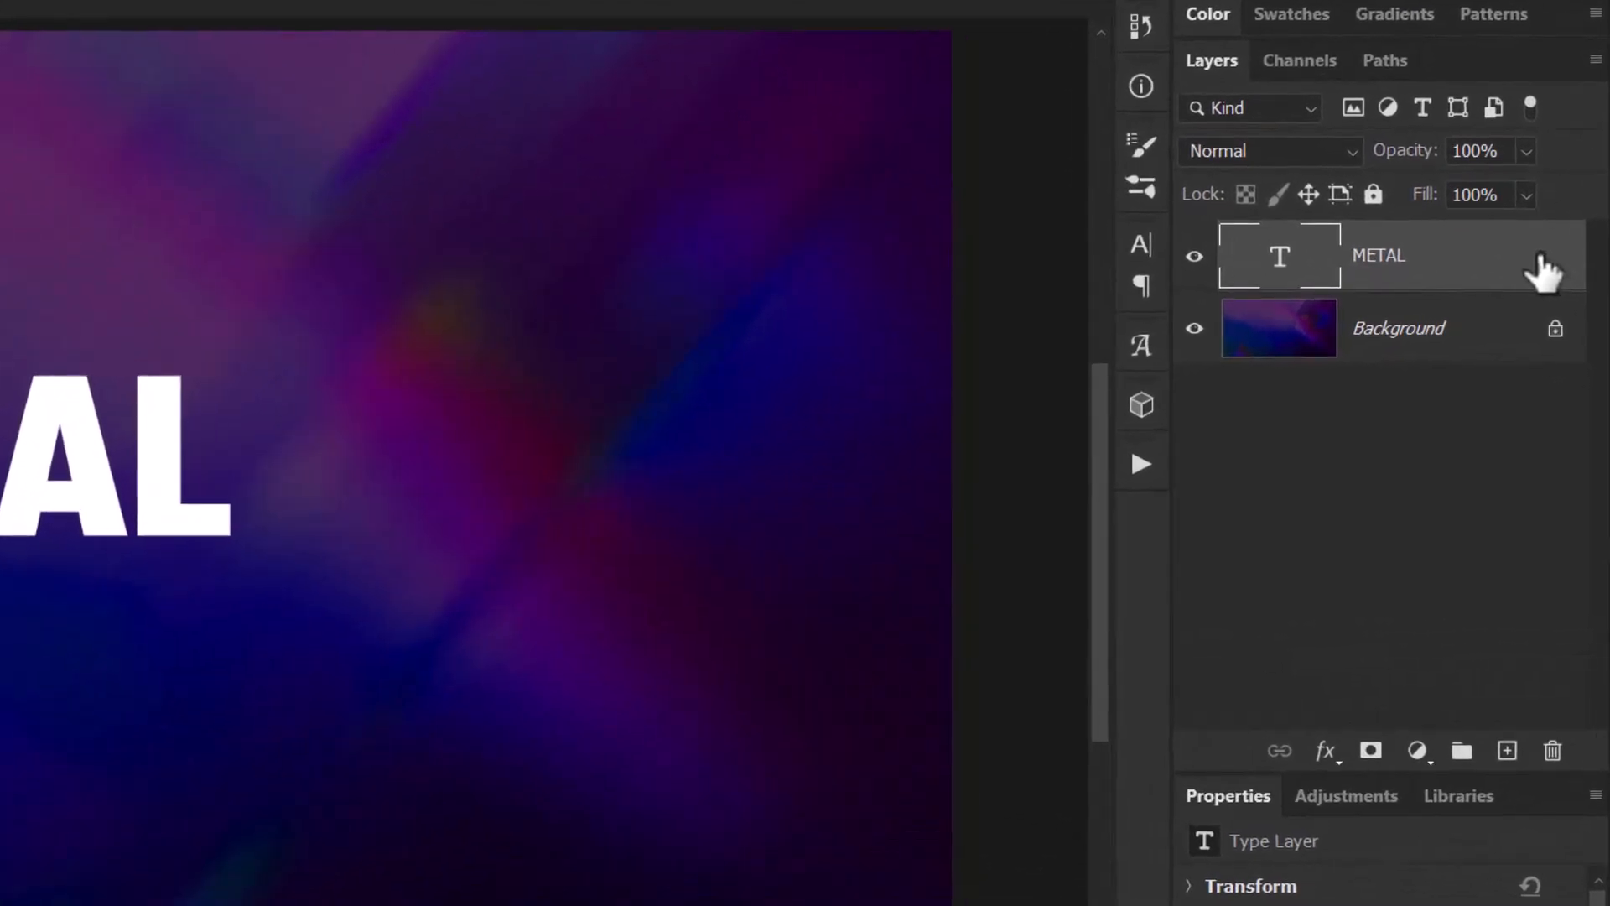
double_click(1542, 270)
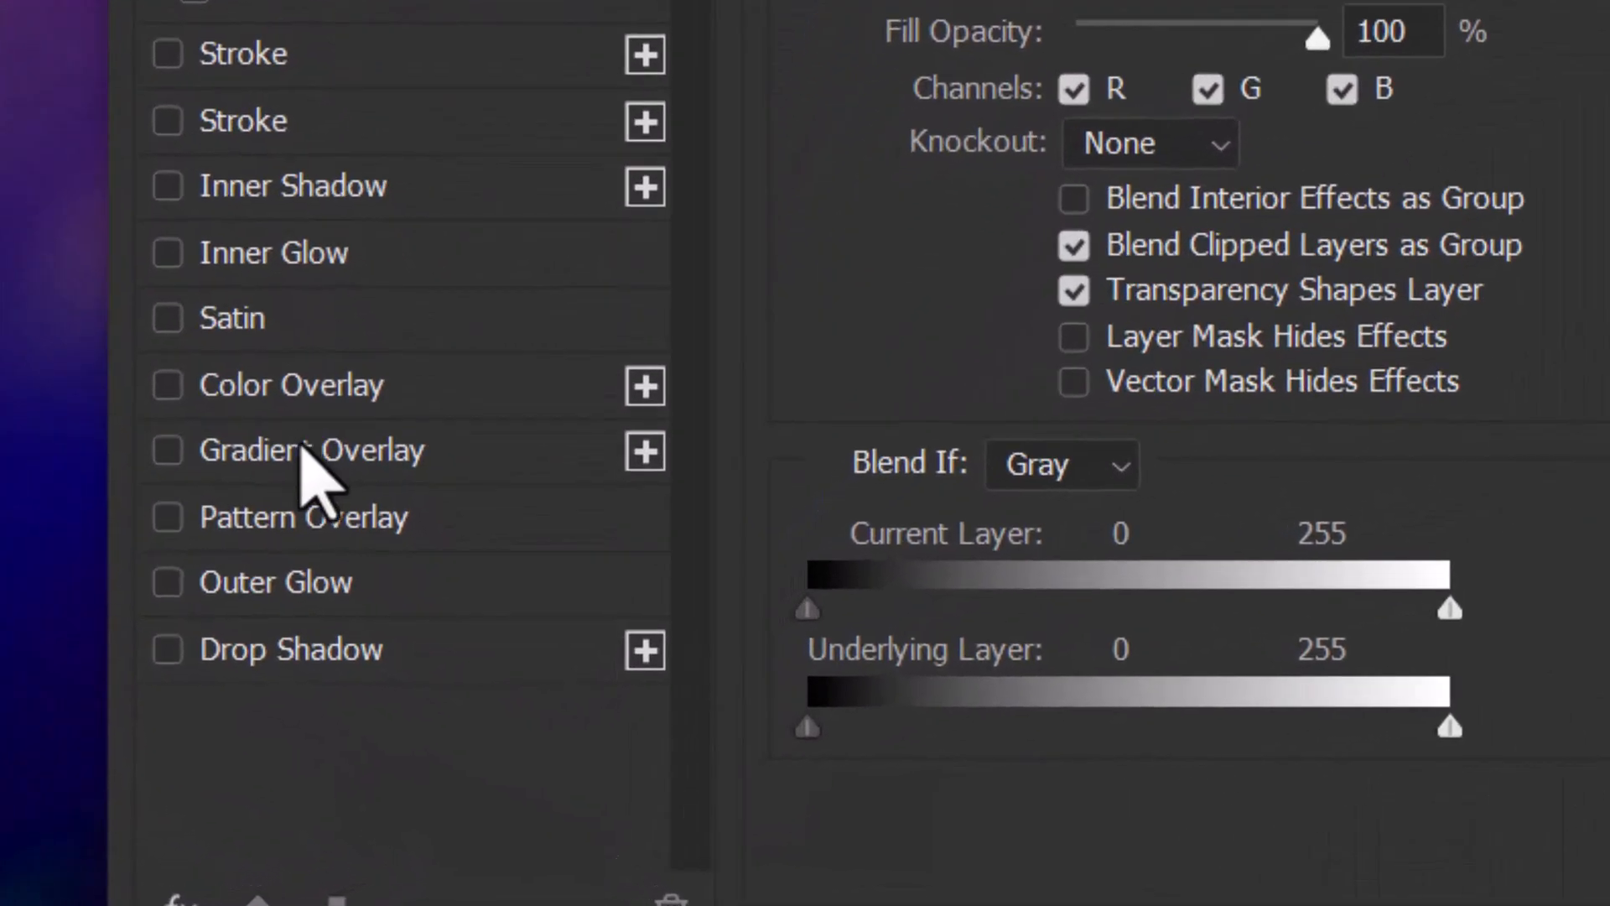
left_click(307, 453)
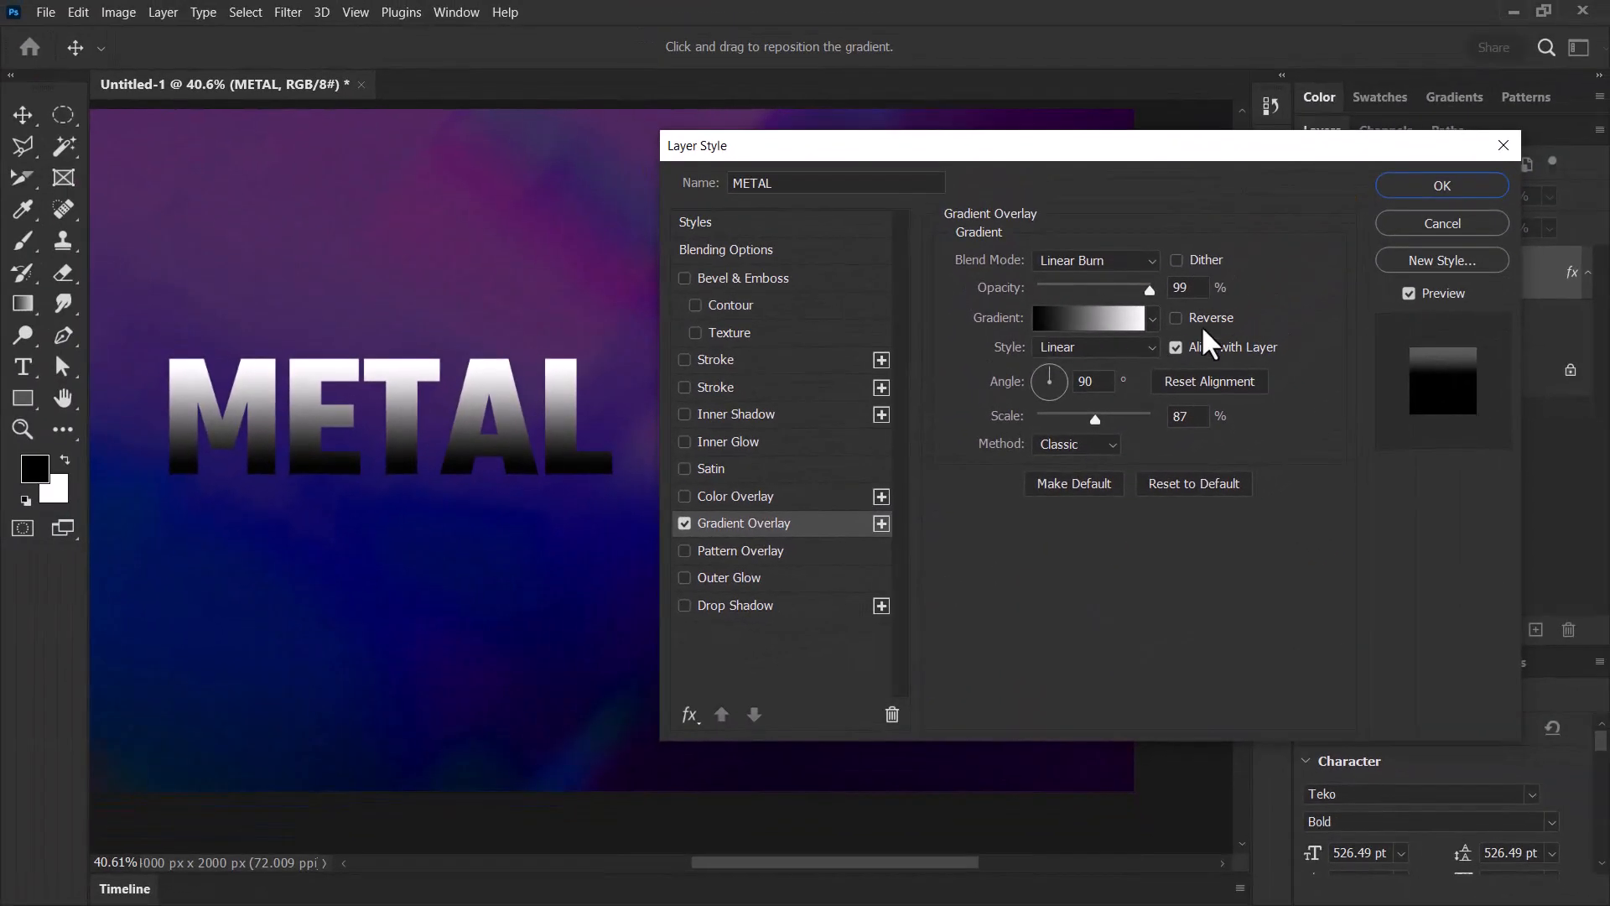
Step: Keep the overlay gradient running from black to white (#ffffff at location 100) and apply the layer style
left_click(1109, 327)
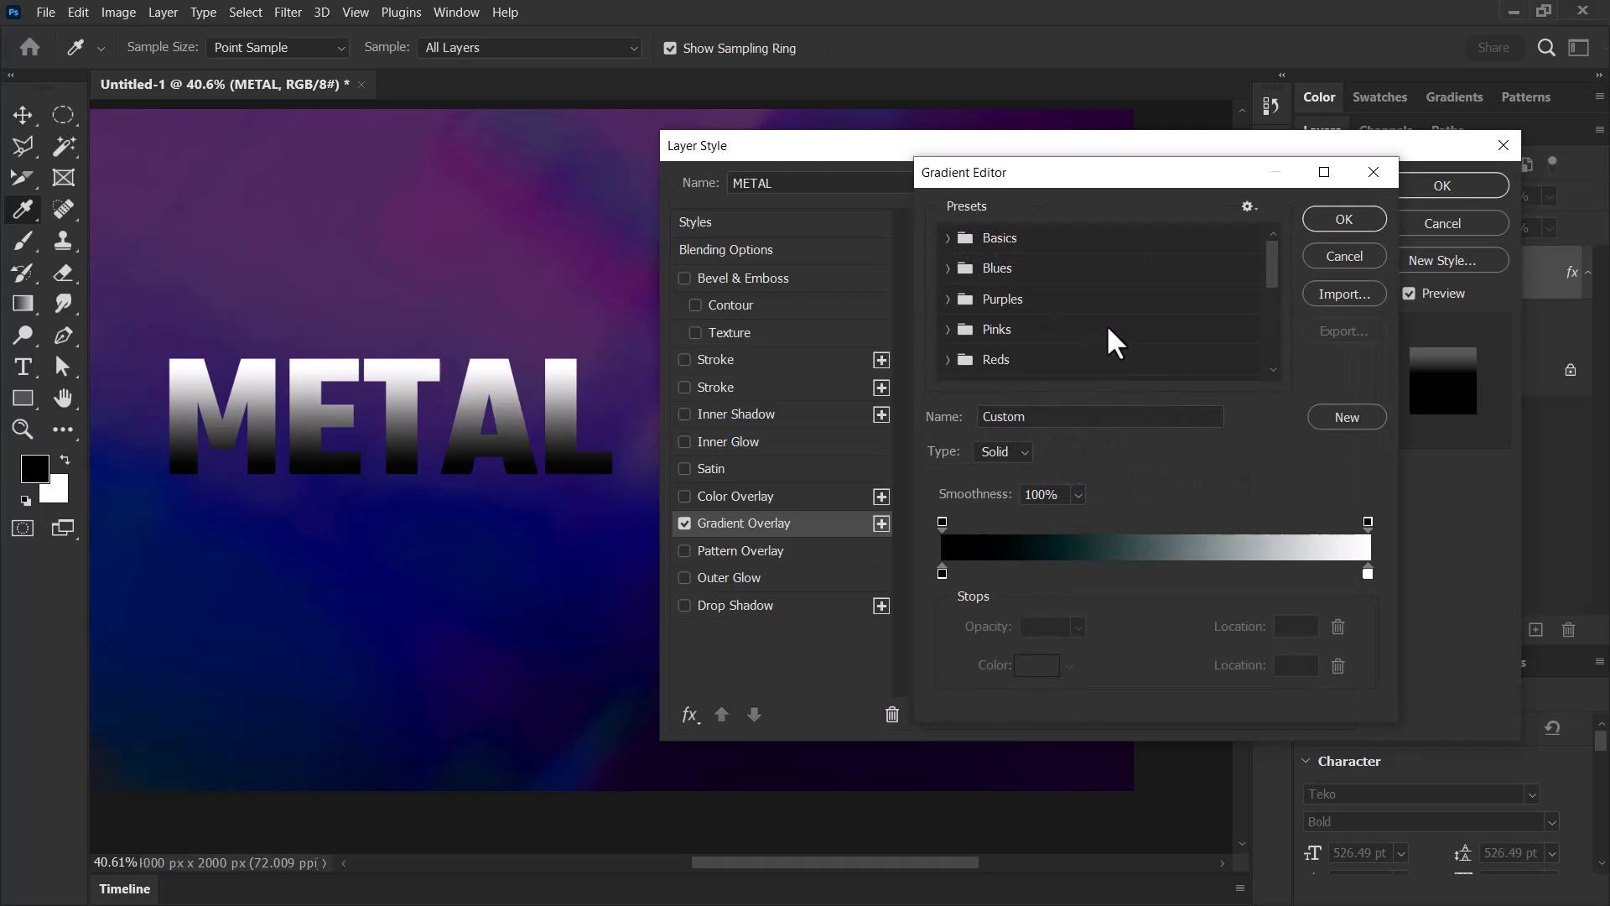
left_click(943, 576)
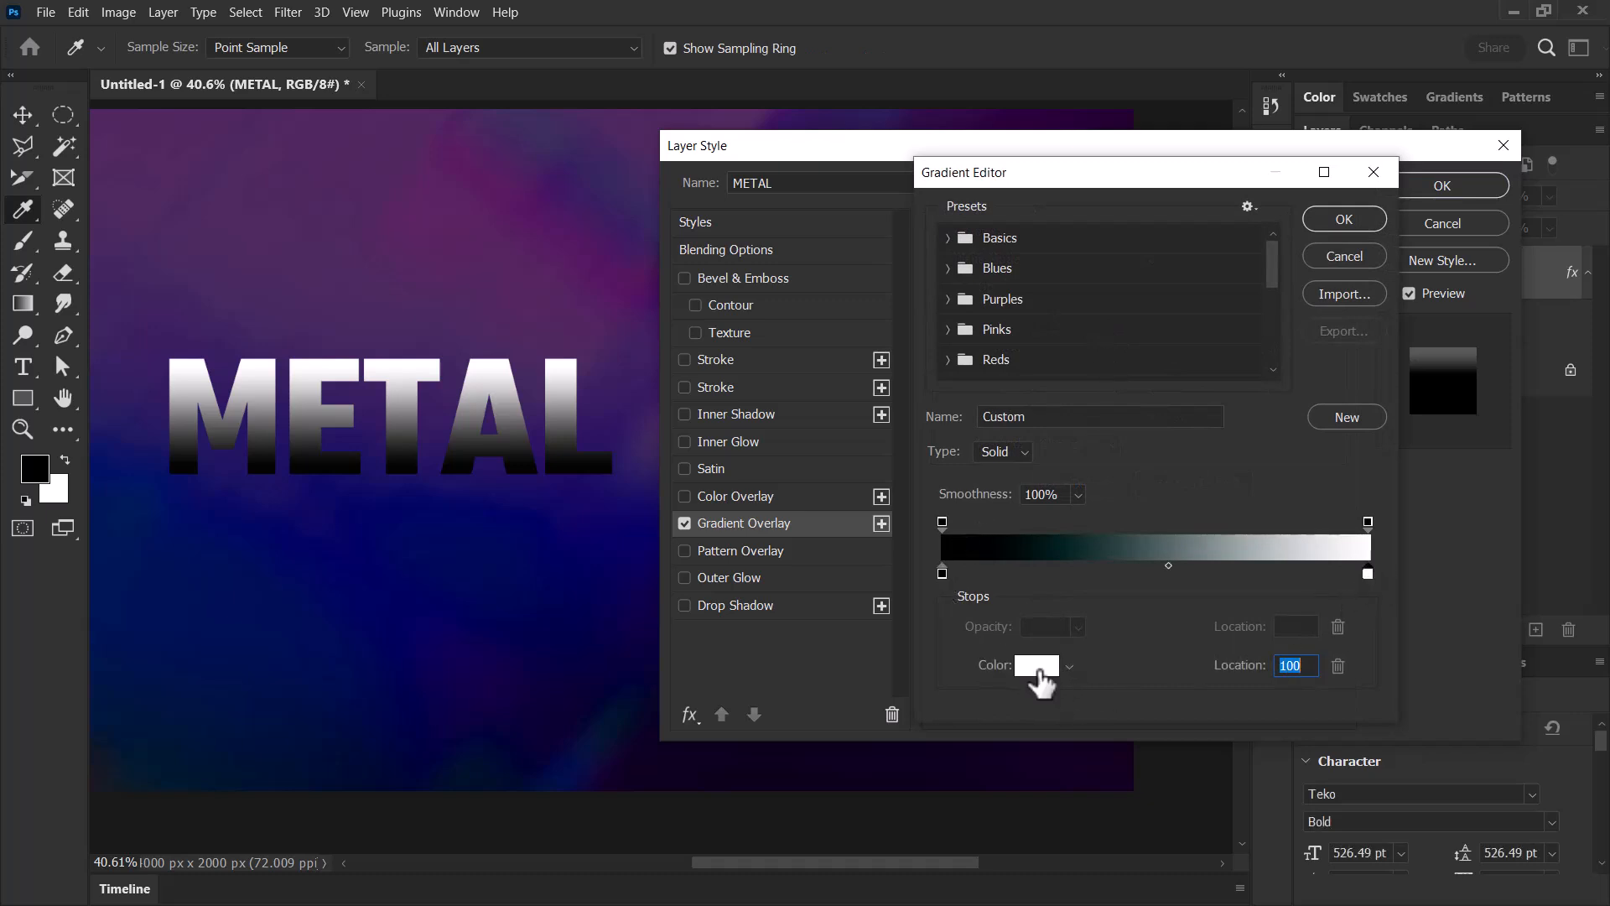
left_click(1037, 669)
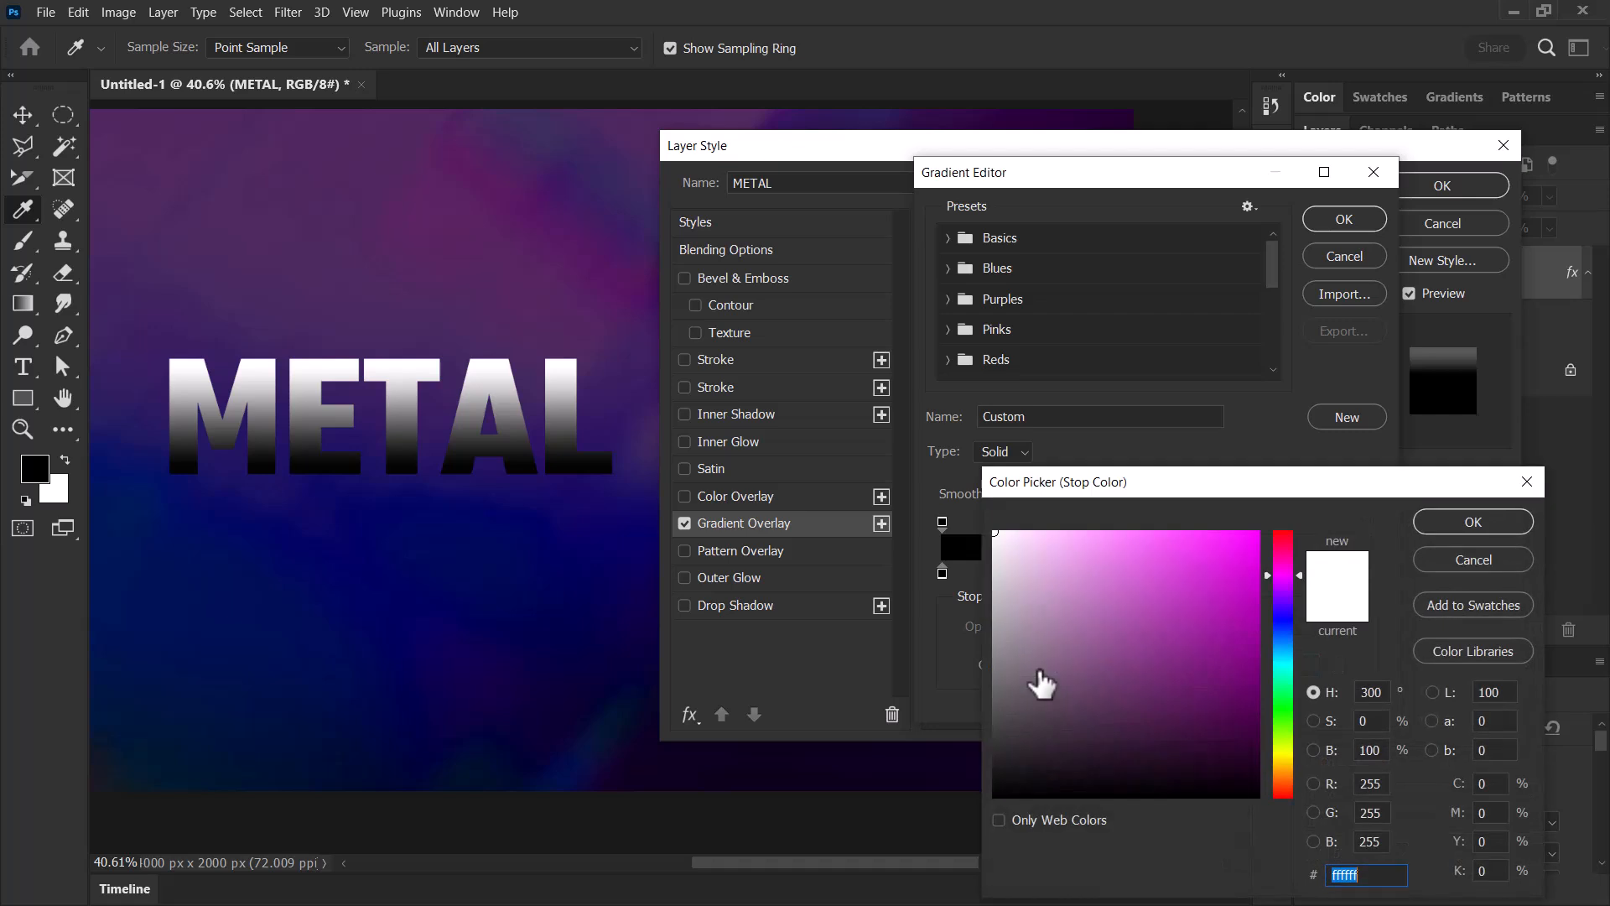
left_click(1467, 528)
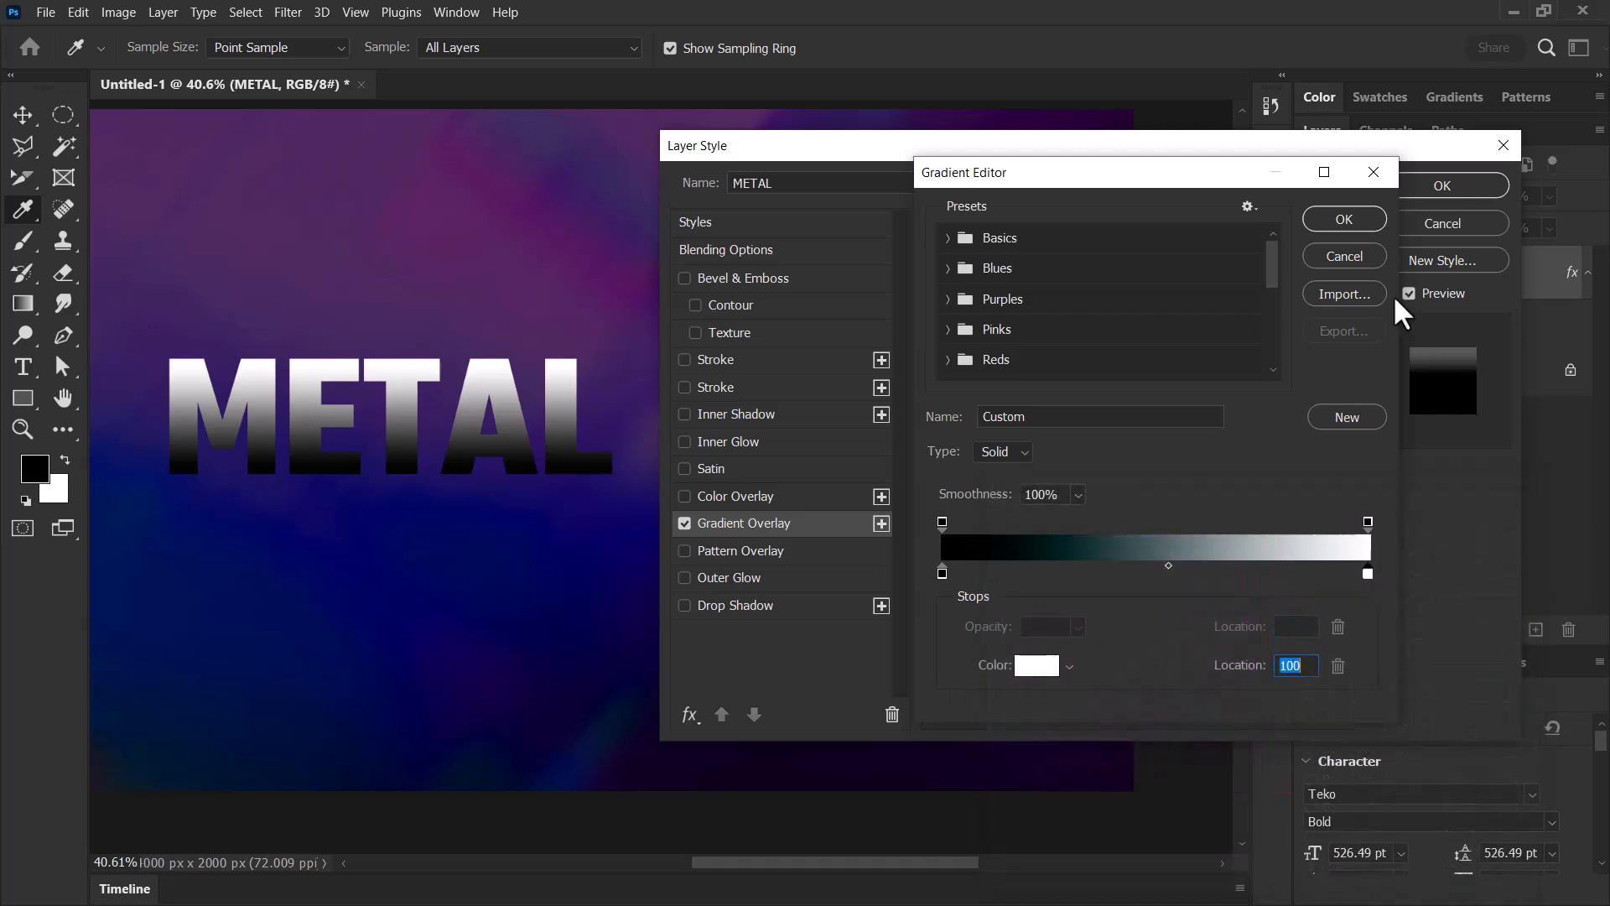
left_click(1354, 221)
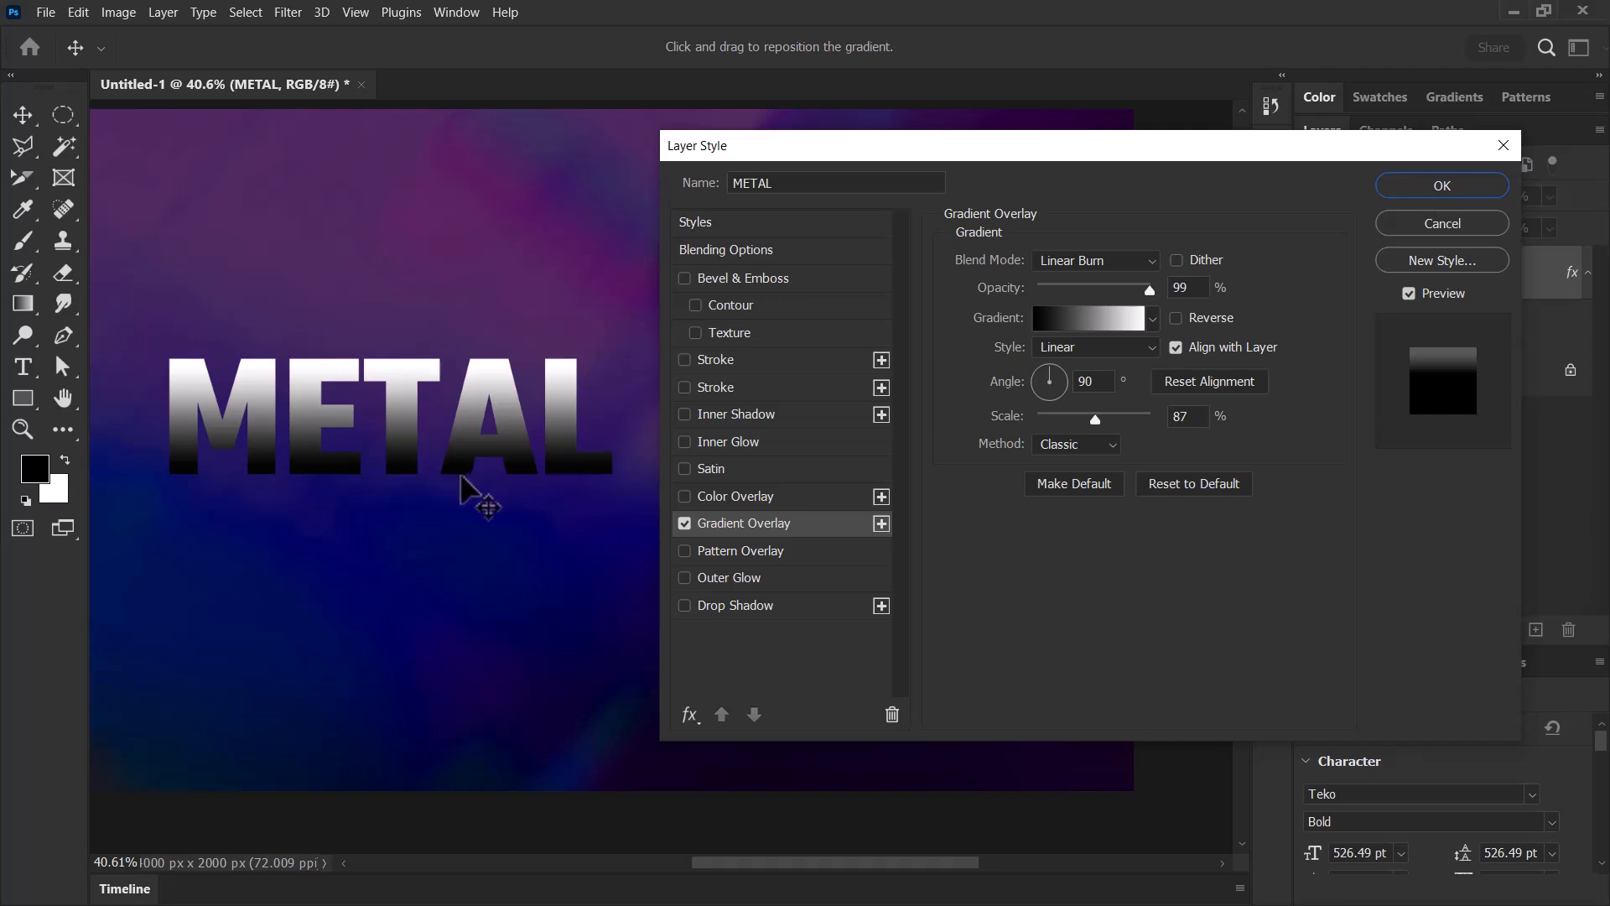
left_click(1441, 189)
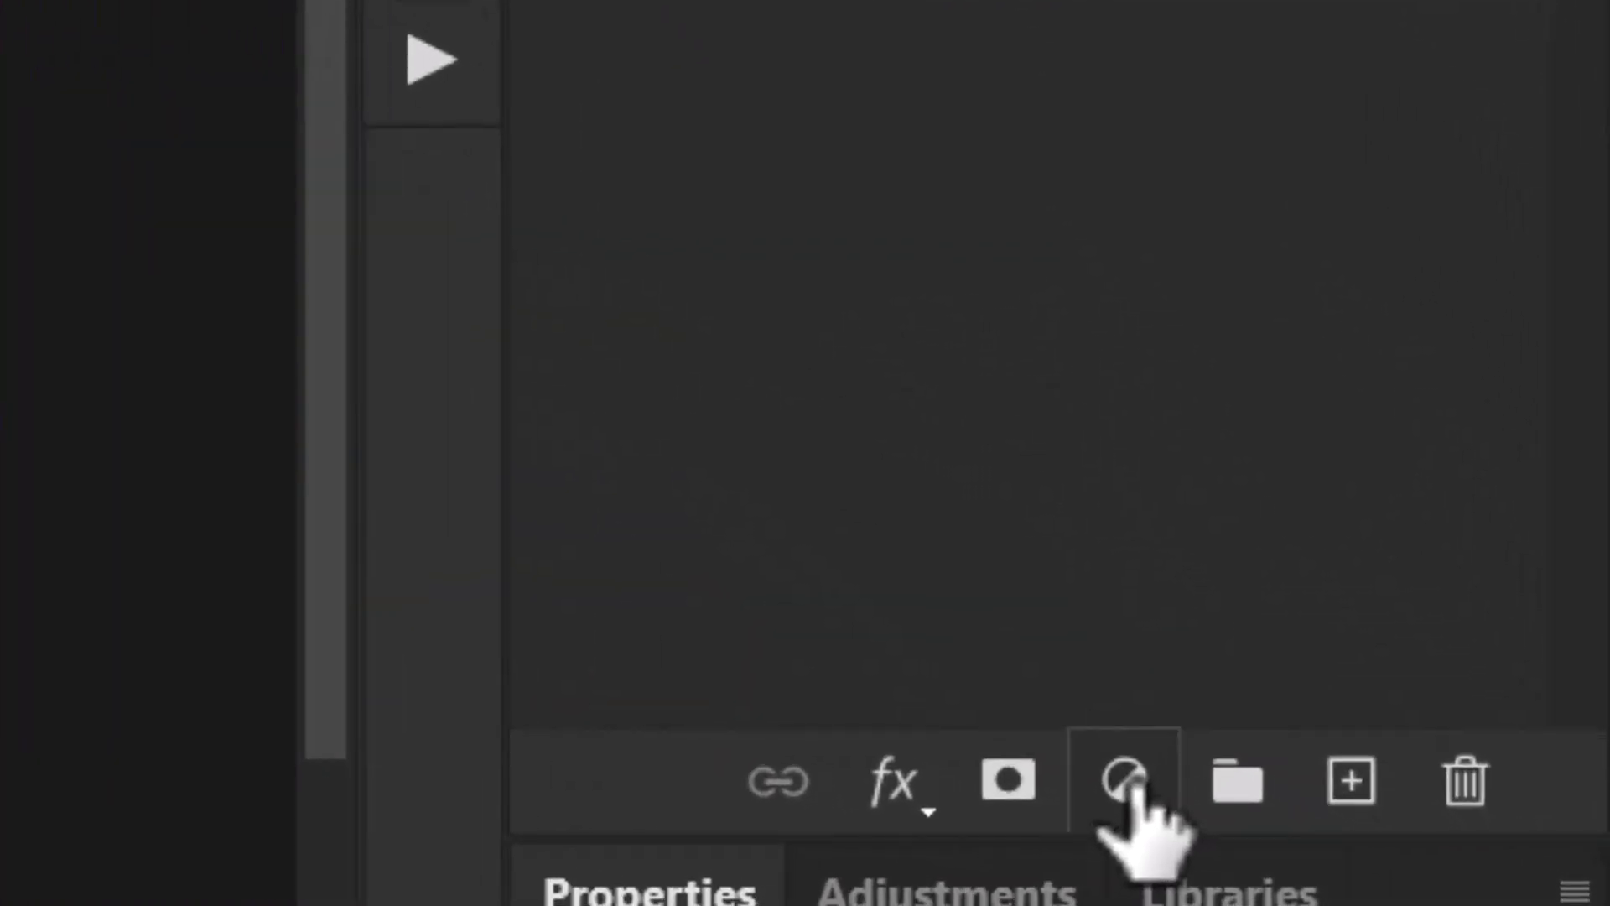
Step: Group the METAL text layer and name the group "Text Layer"
left_click(1128, 785)
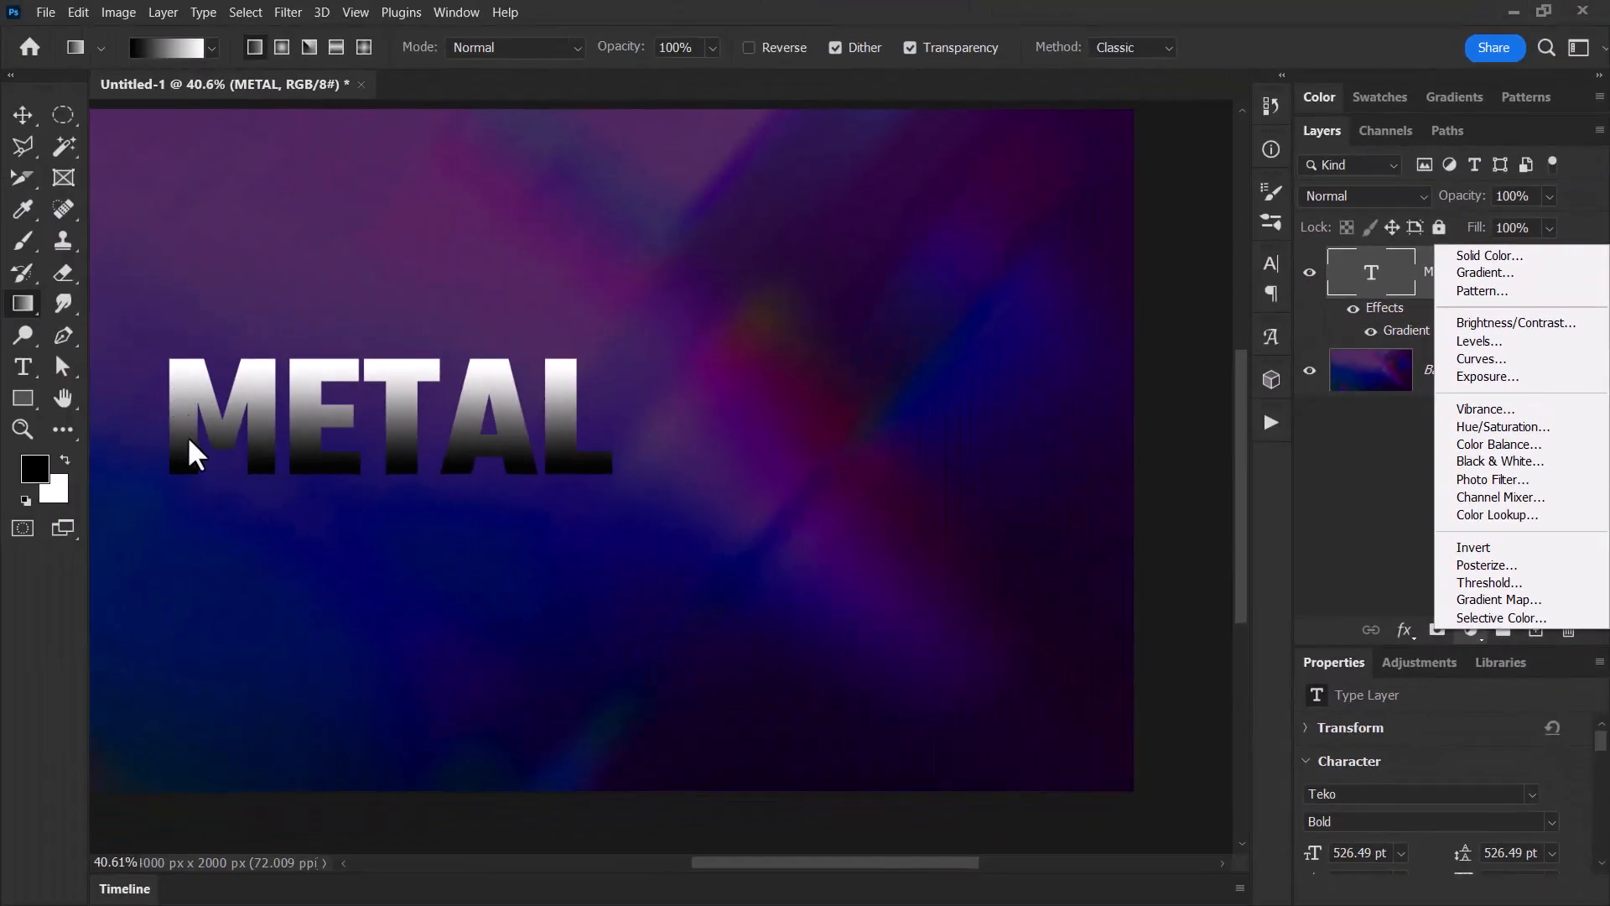
left_click(1355, 462)
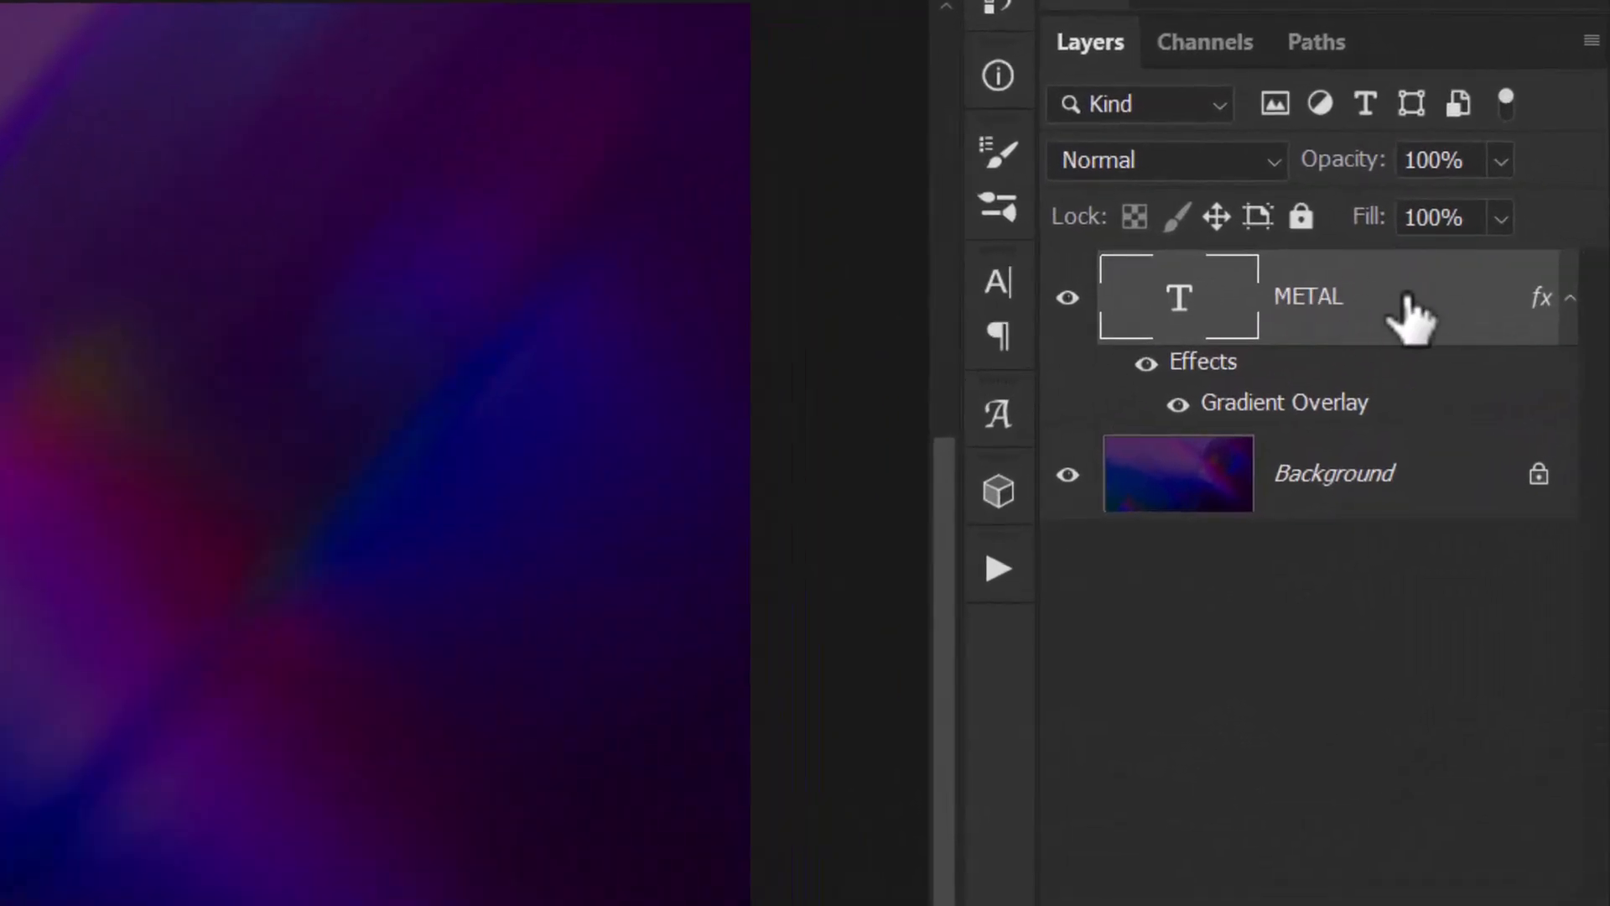
key("ctrl+g")
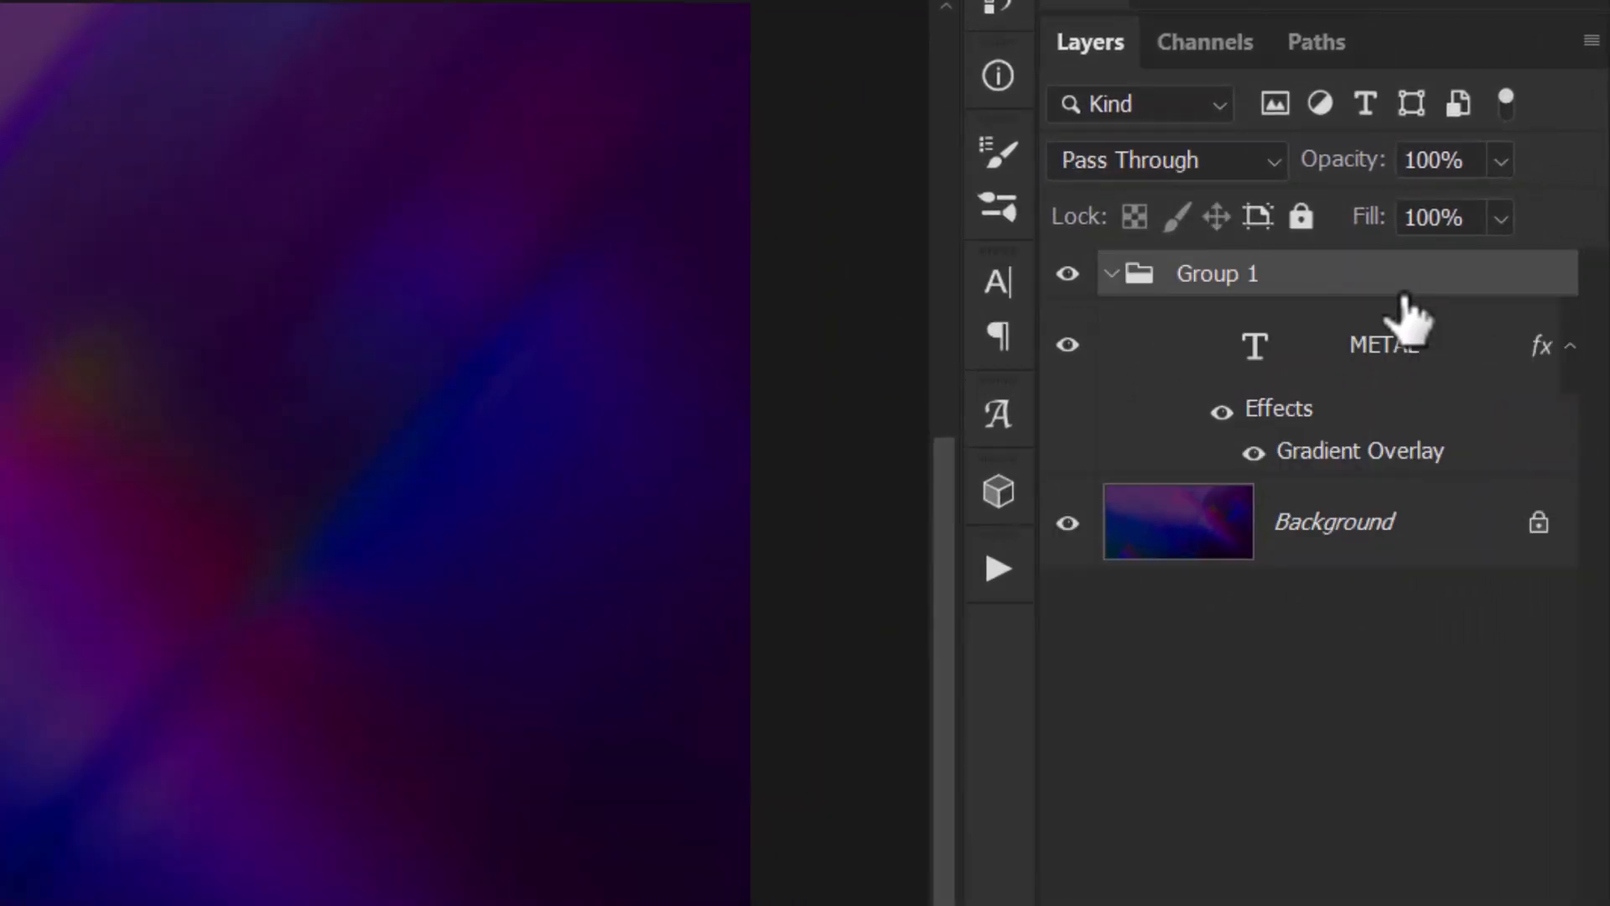
double_click(1249, 275)
type("Text L")
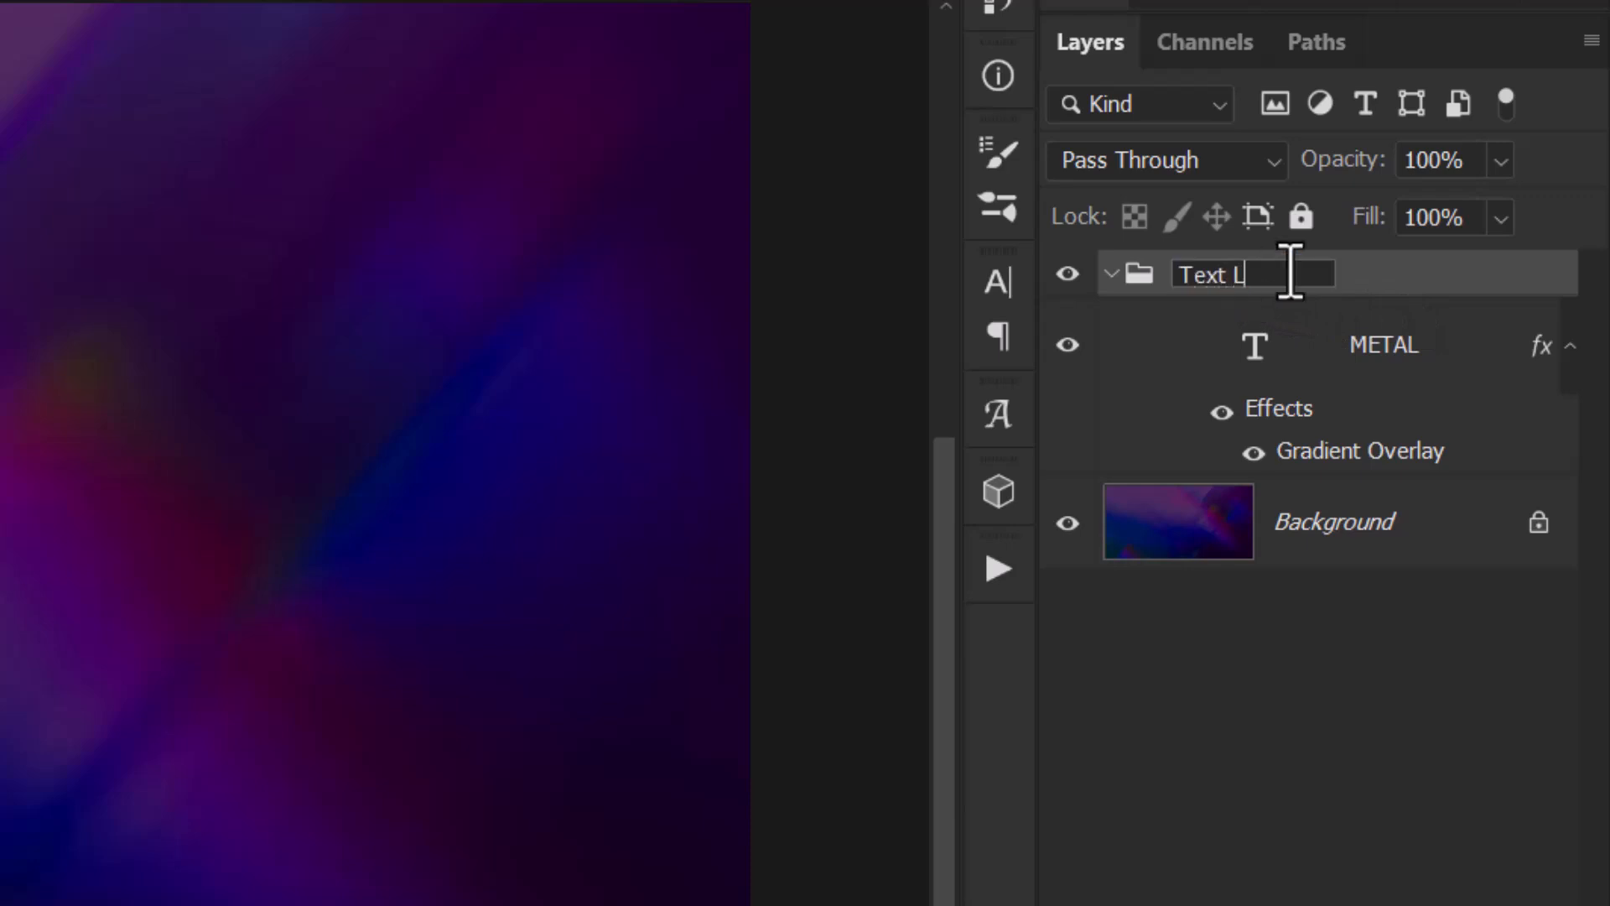
type("ayer")
key("Return")
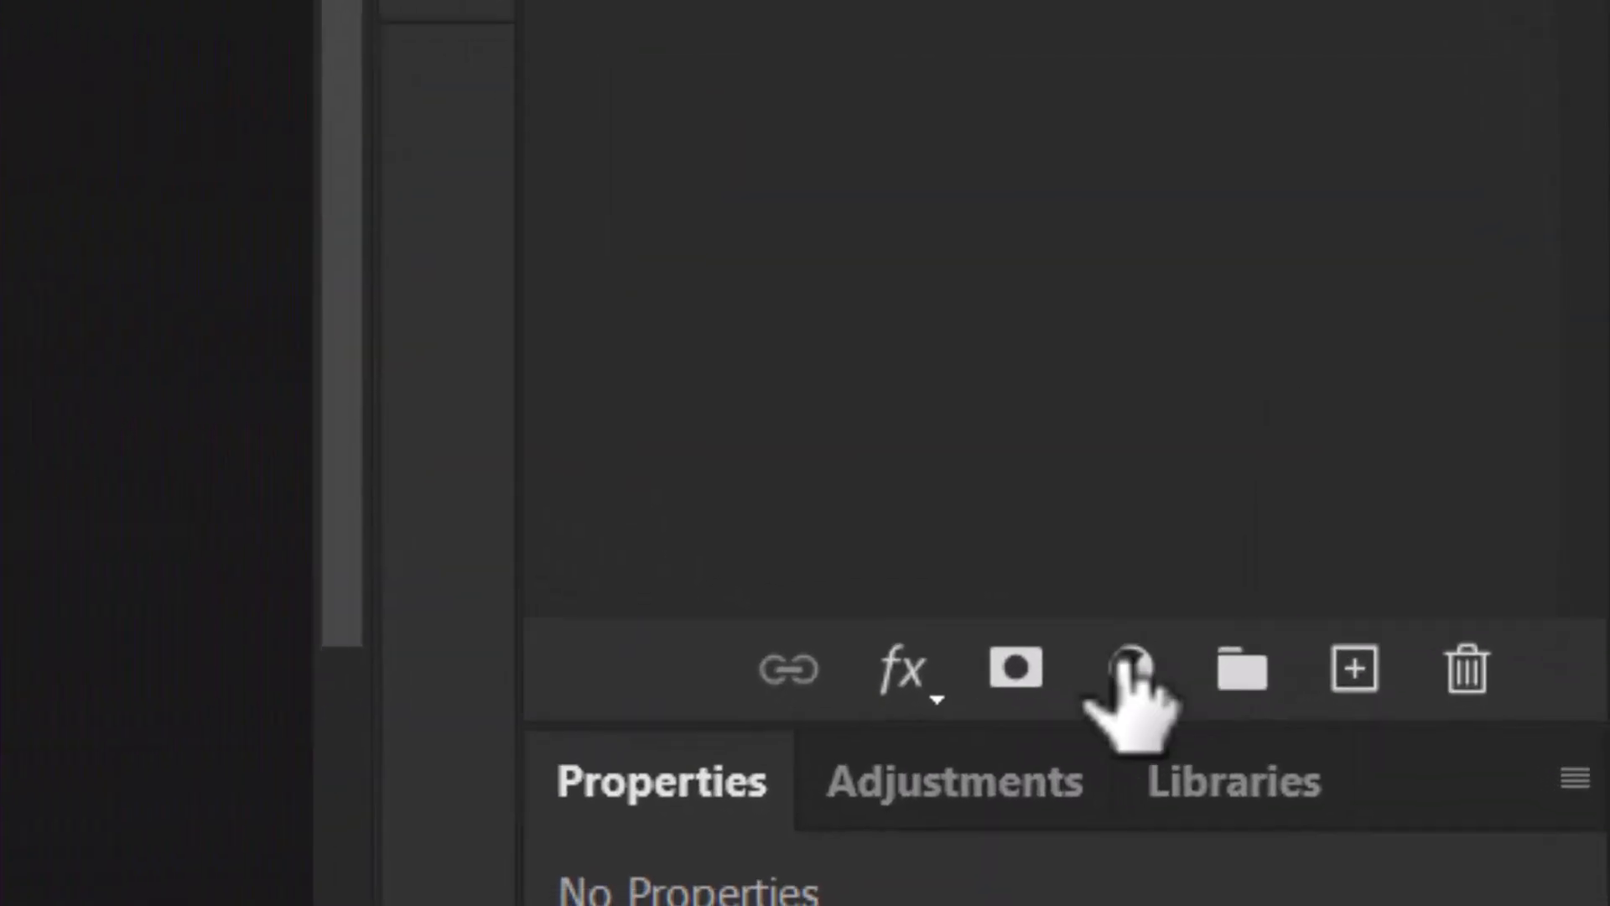
Step: Add a Gradient Map adjustment layer and place it above the Text Layer group
left_click(1316, 880)
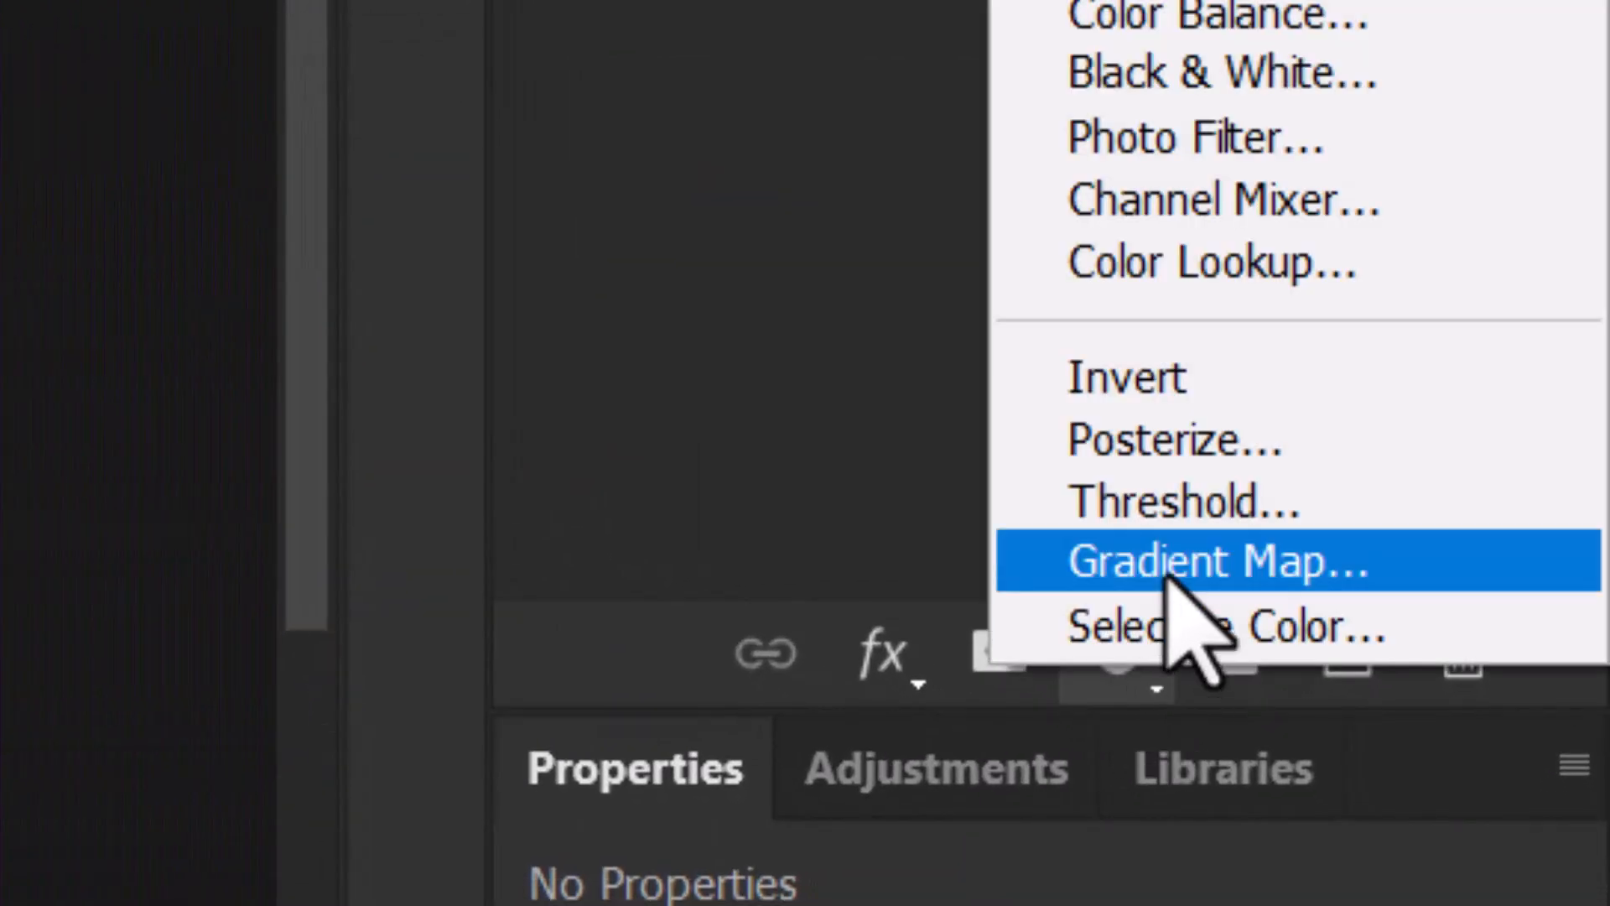
left_click(1175, 574)
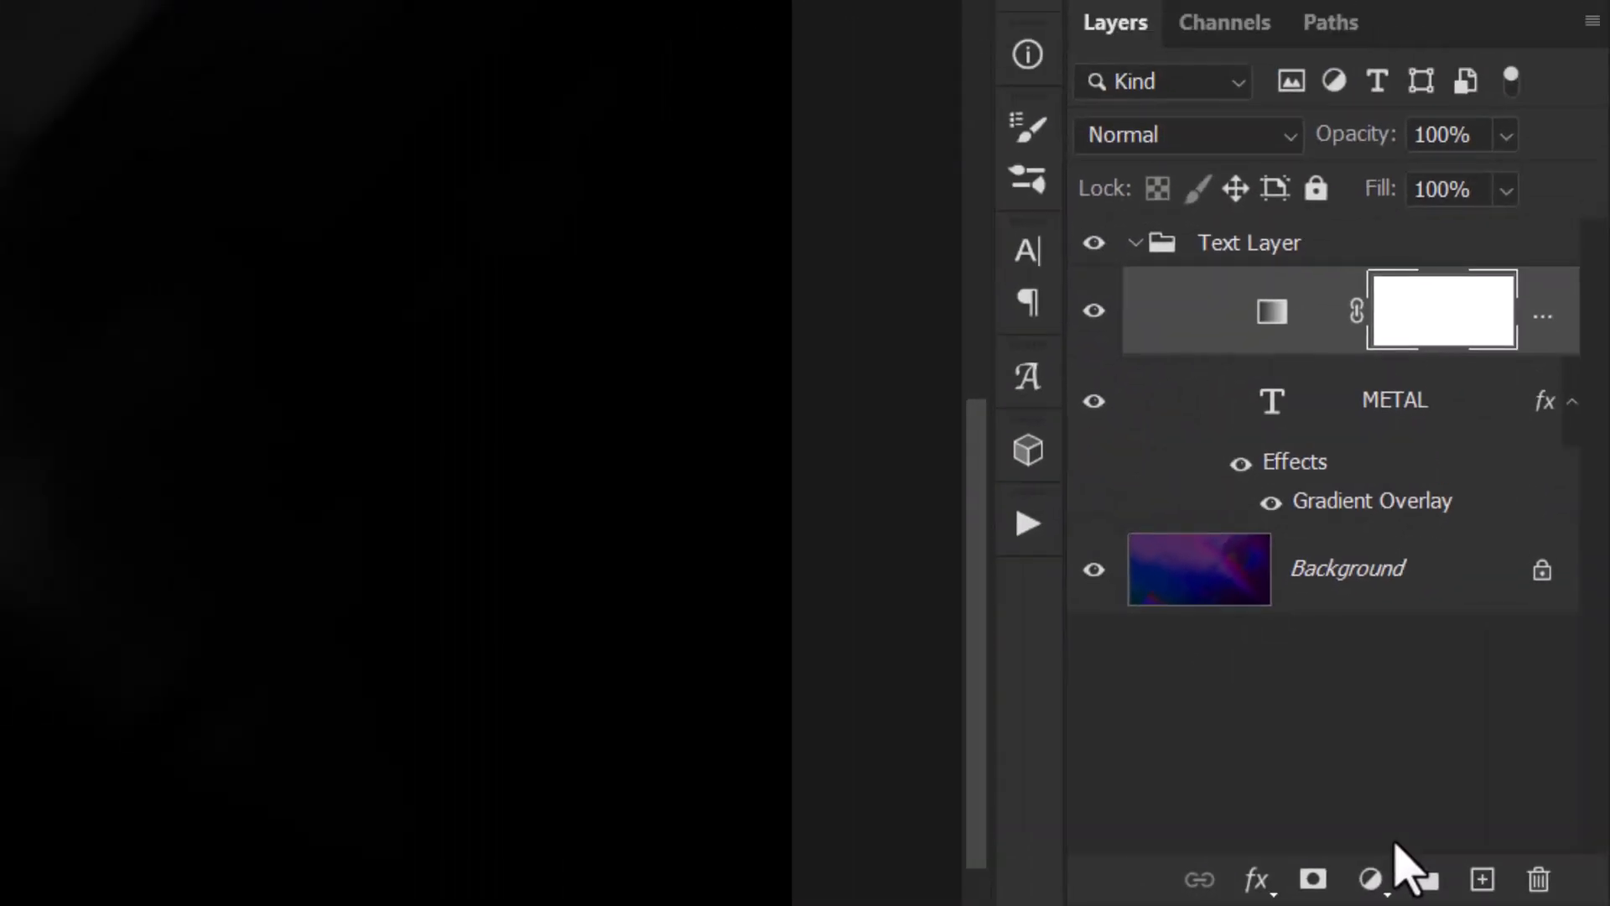
left_click(1260, 245)
left_click_drag(1342, 335, 1322, 211)
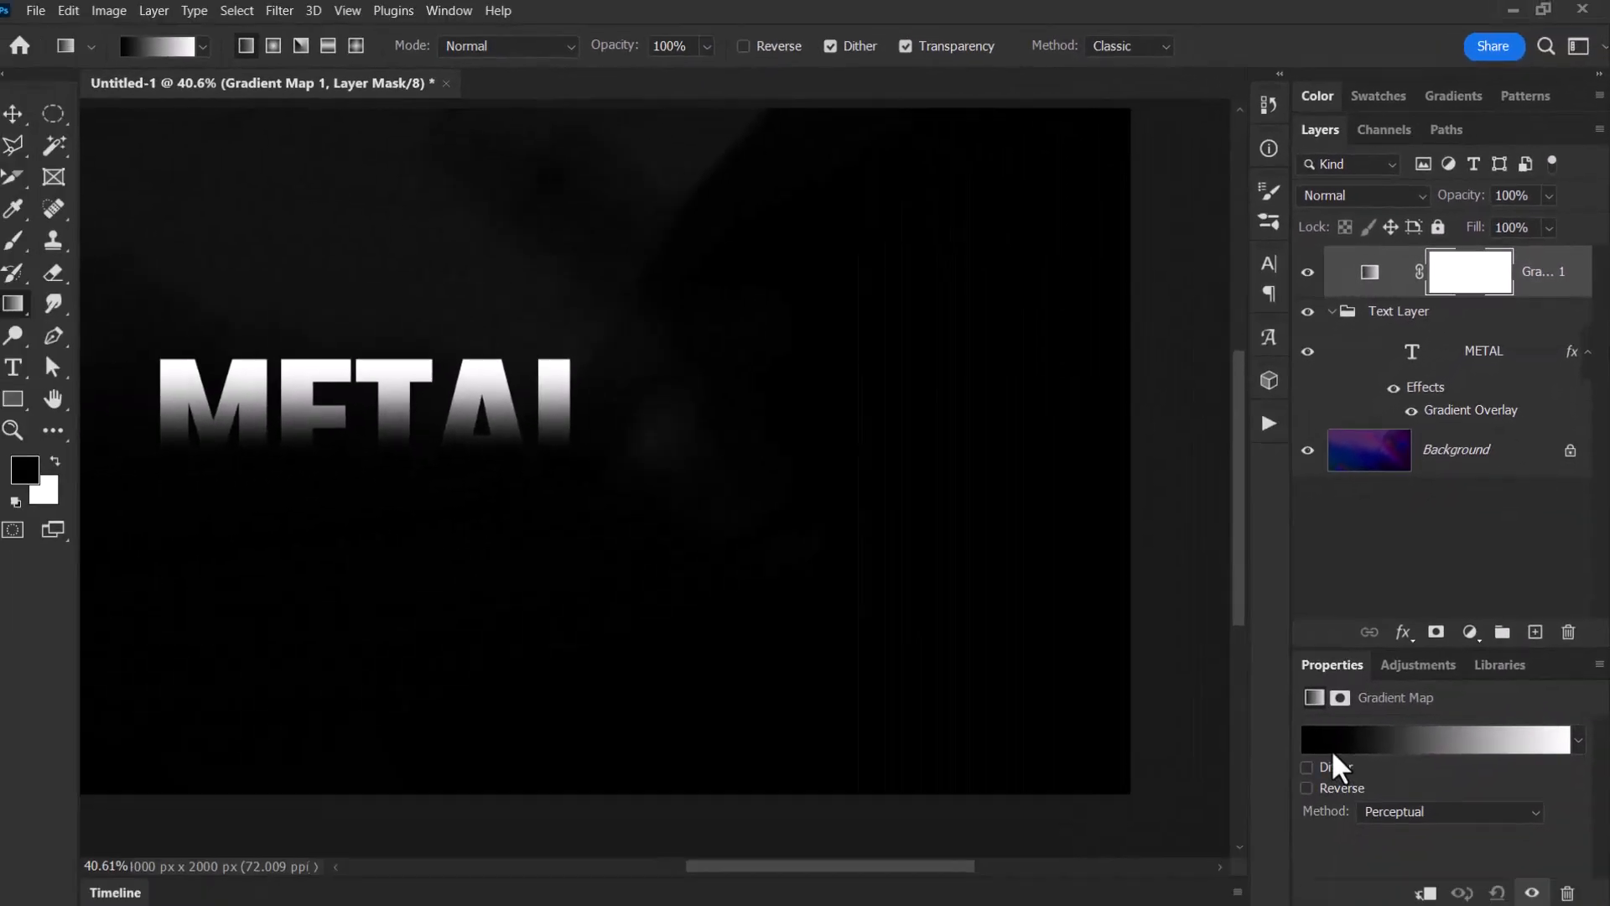
Step: Open the Gradient Map's gradient for editing and move its white stop to location 51
left_click(1373, 281)
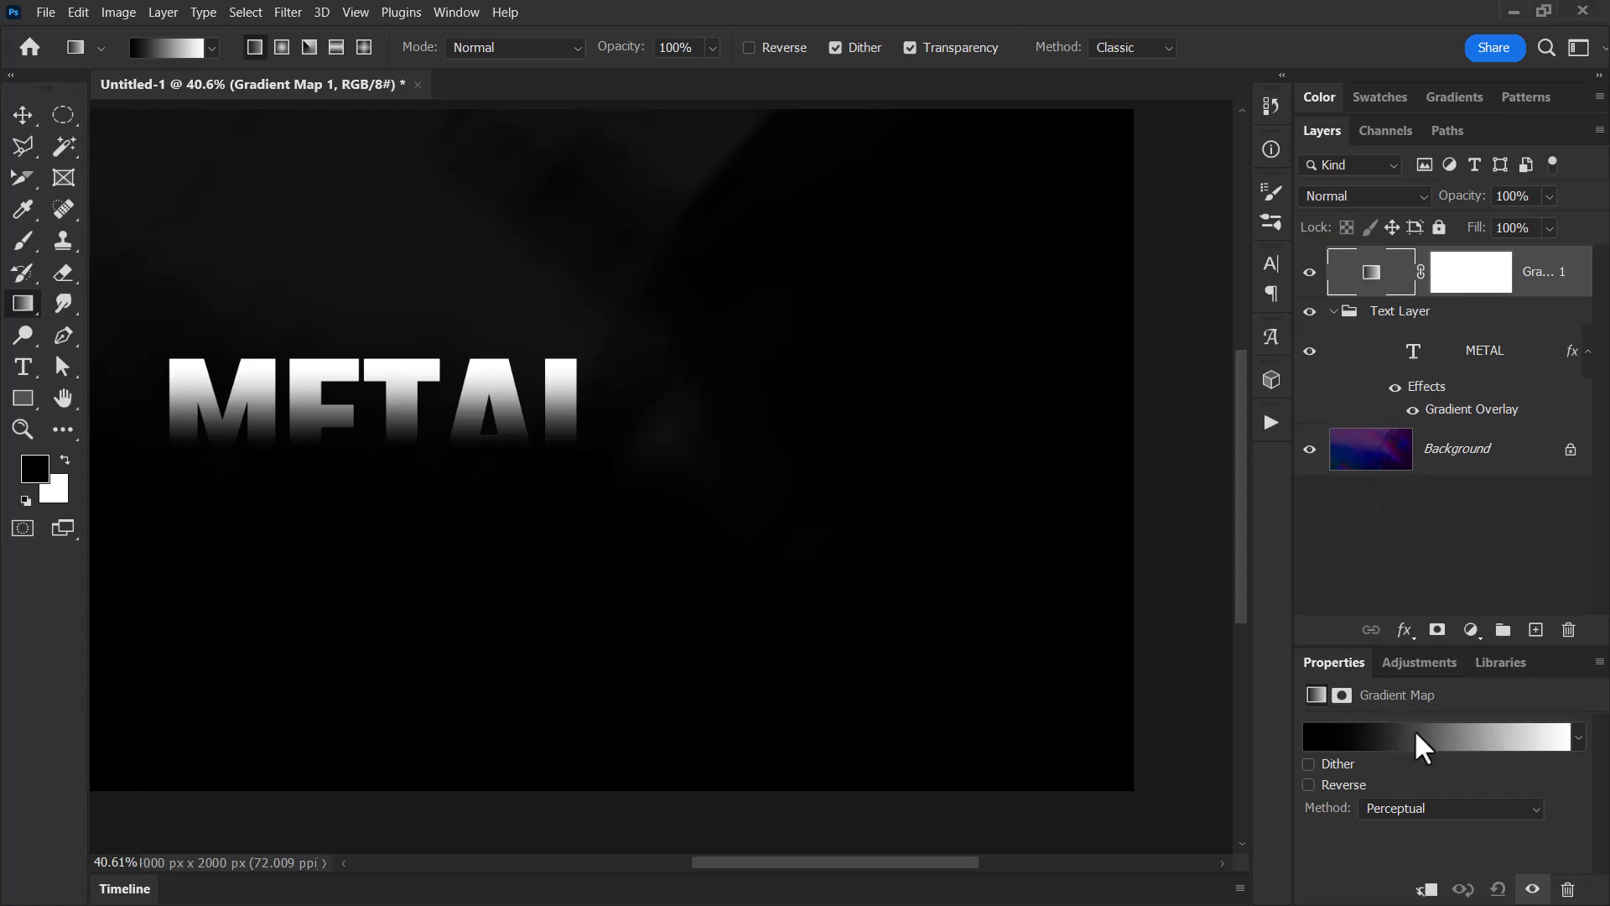
left_click(1423, 745)
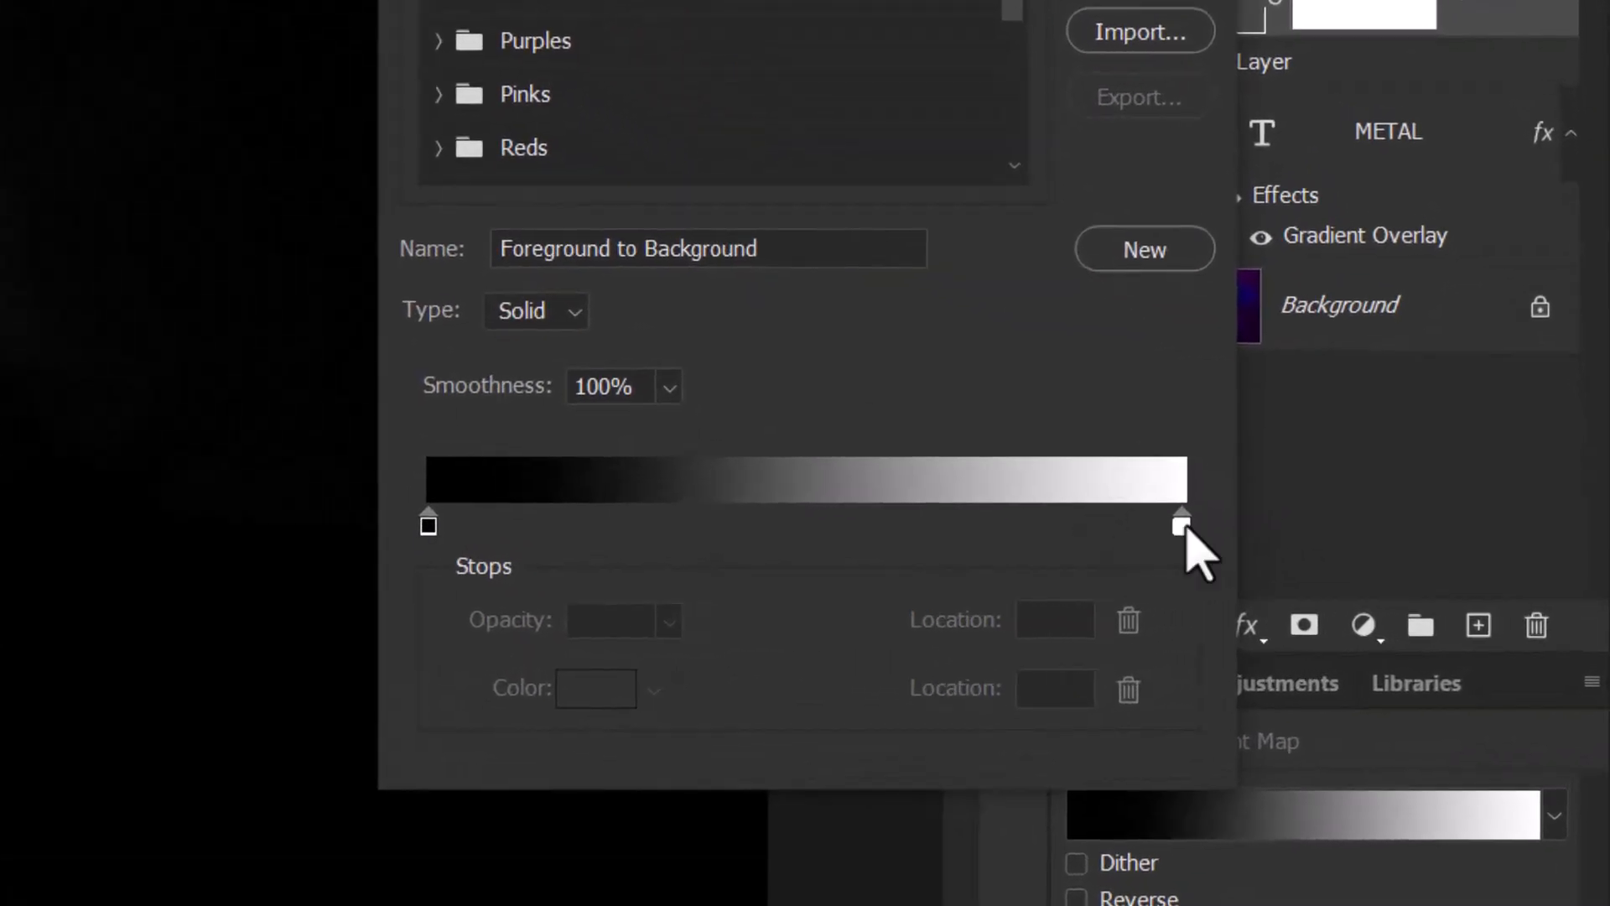
left_click_drag(1183, 526, 821, 541)
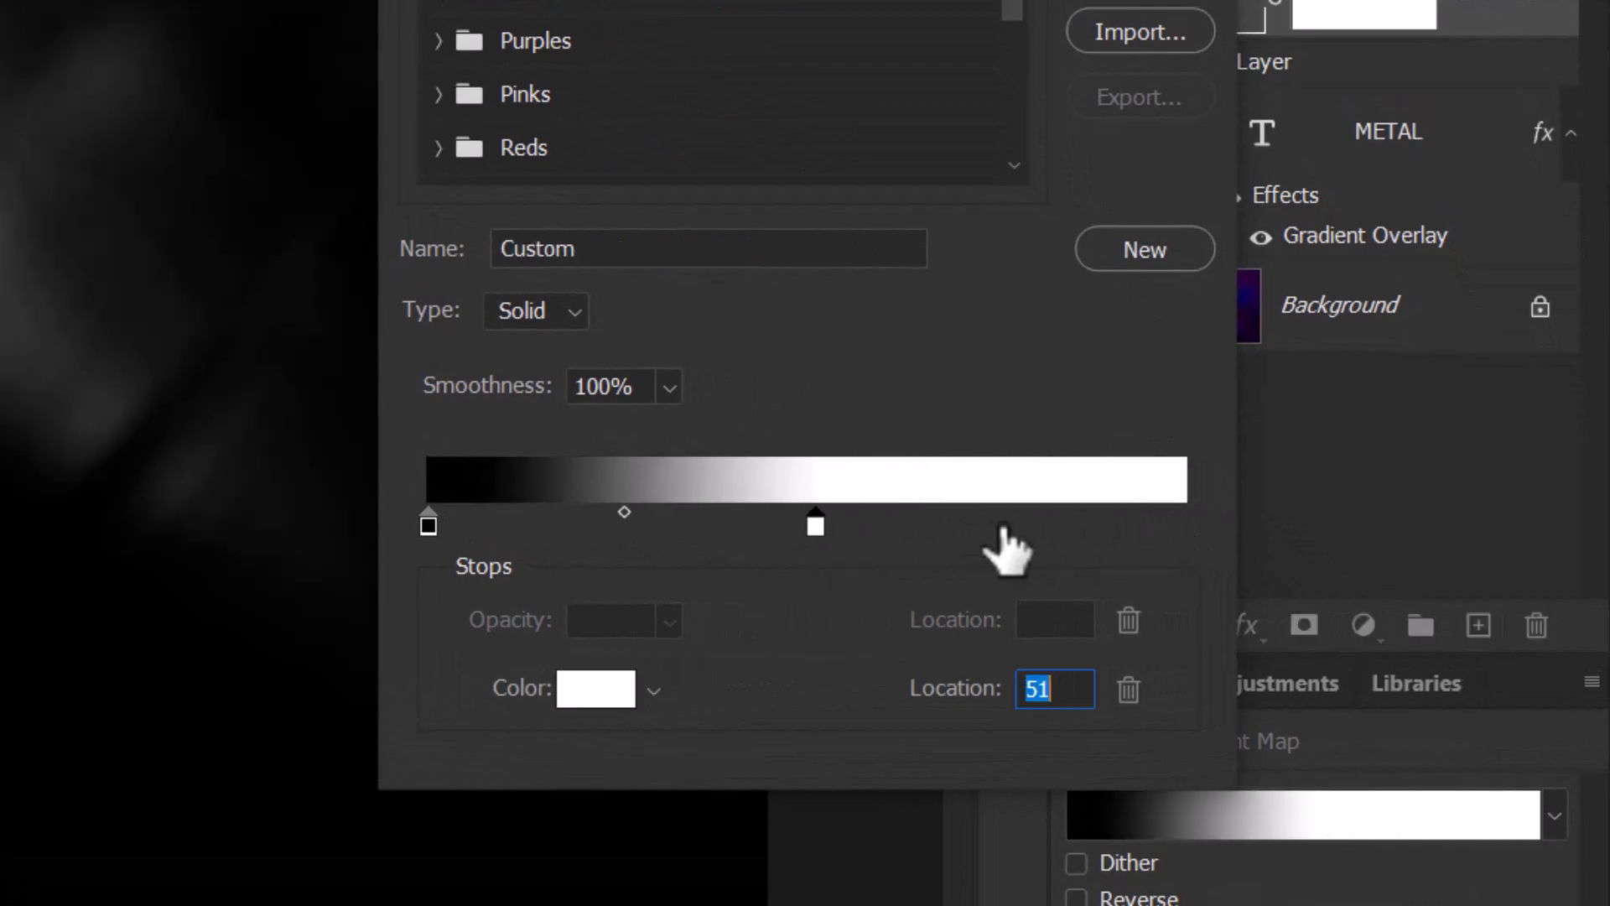
Step: Add a stop at location 93 to the Gradient Map in soft blue (H 210, S 46, B 76)
double_click(1130, 526)
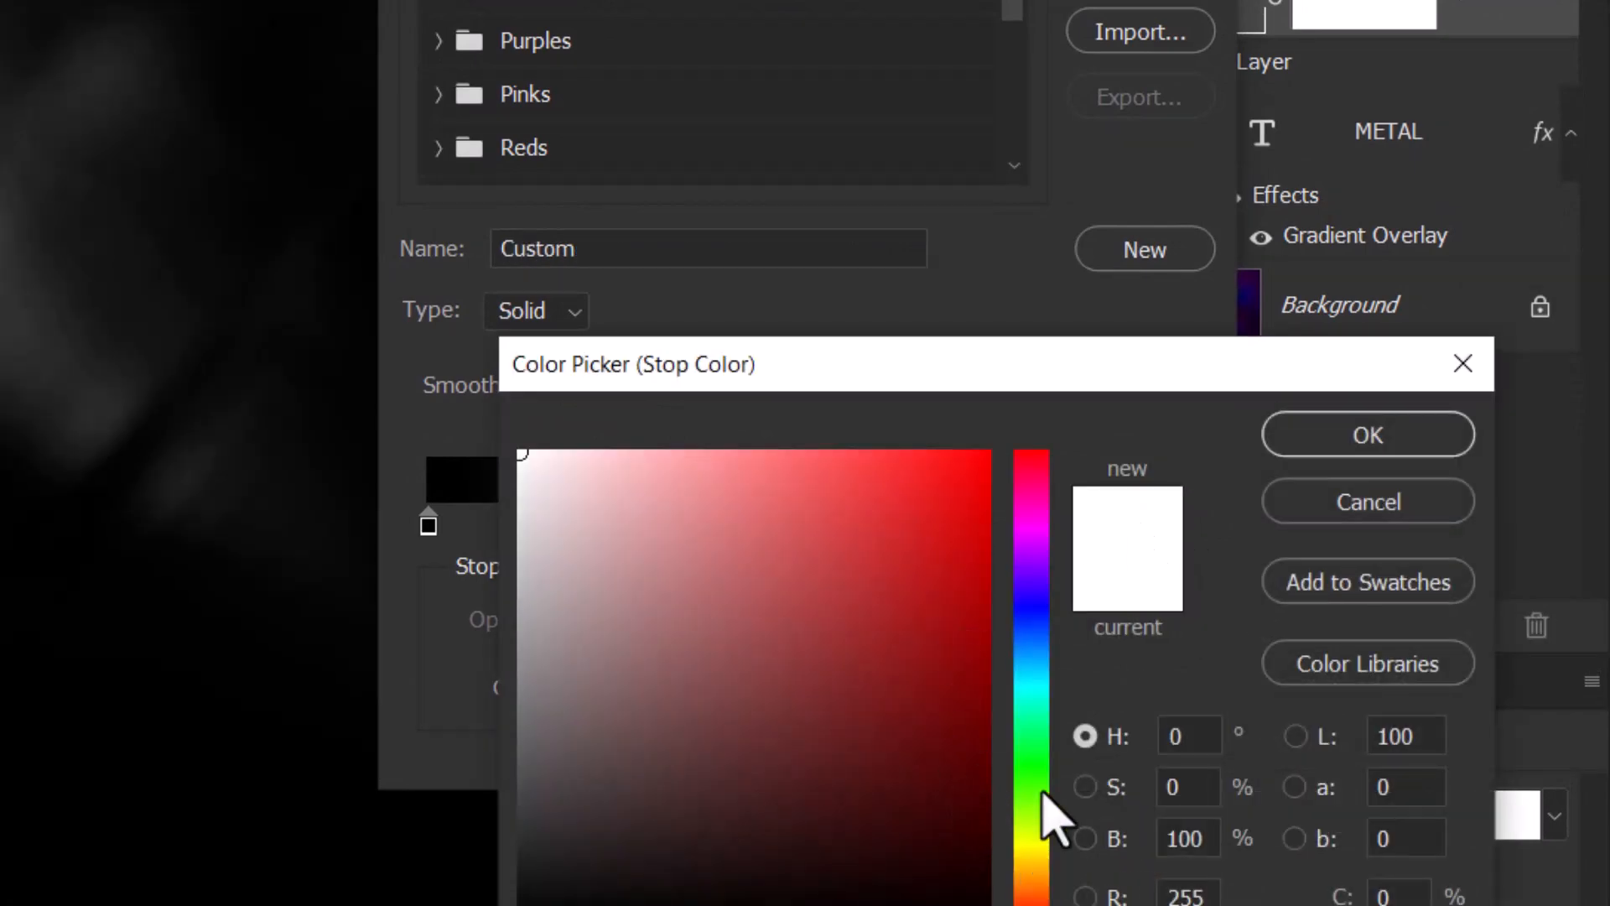
mouse_move(1040, 652)
left_mouse_down()
mouse_move(1038, 635)
mouse_move(1037, 649)
left_mouse_up()
mouse_move(927, 511)
left_mouse_down()
mouse_move(904, 484)
mouse_move(802, 473)
left_mouse_up()
left_click_drag(1049, 658, 1054, 647)
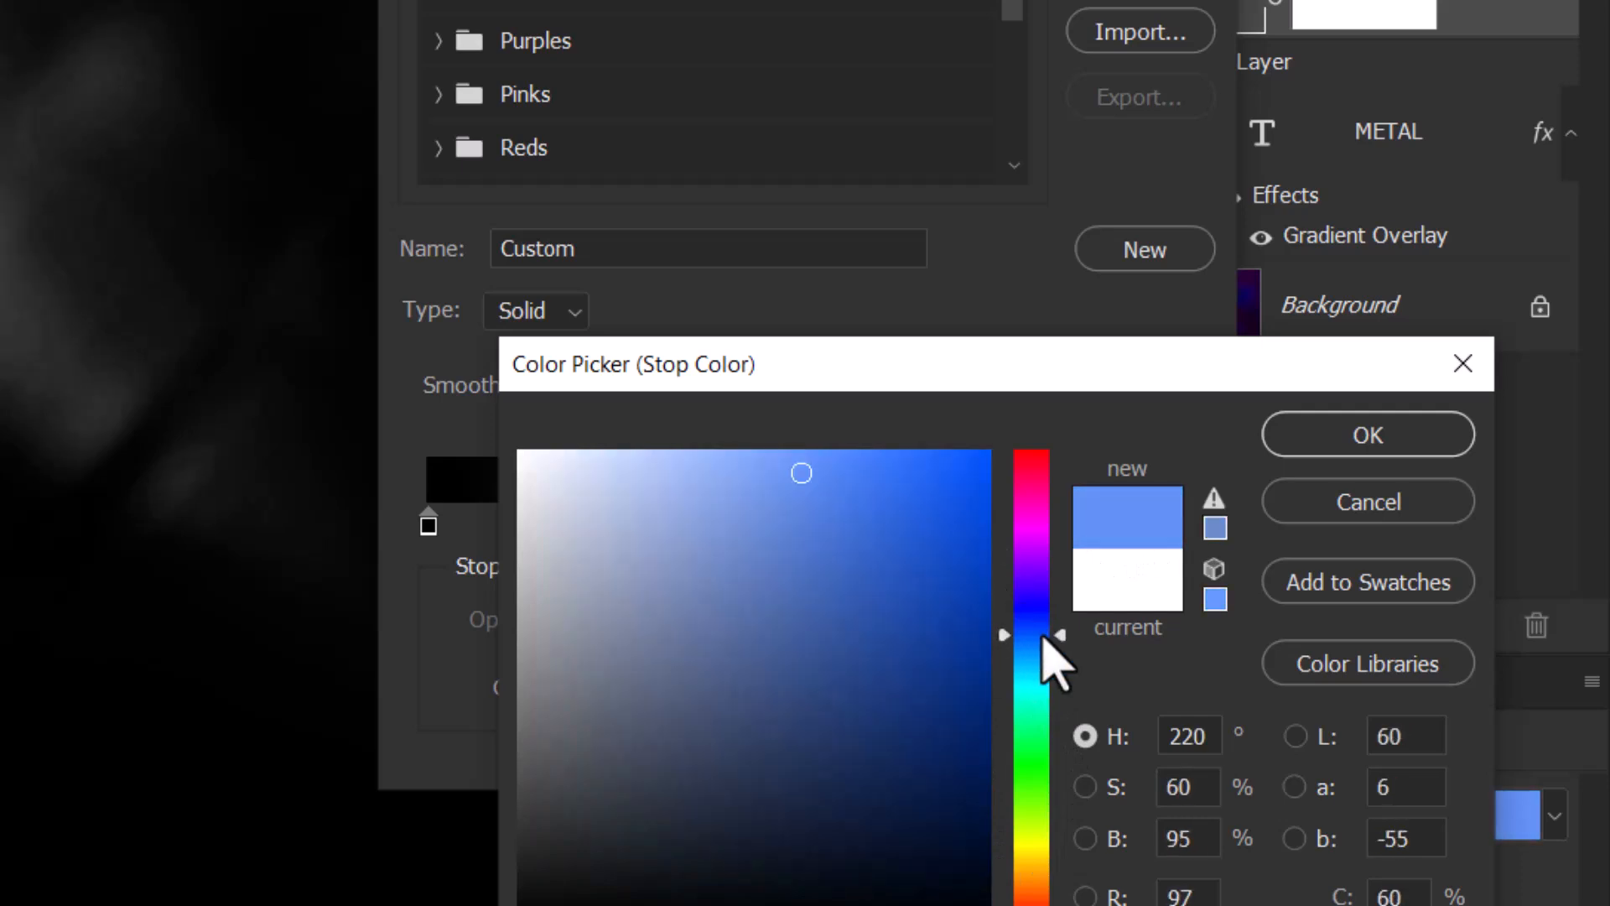
left_click(734, 497)
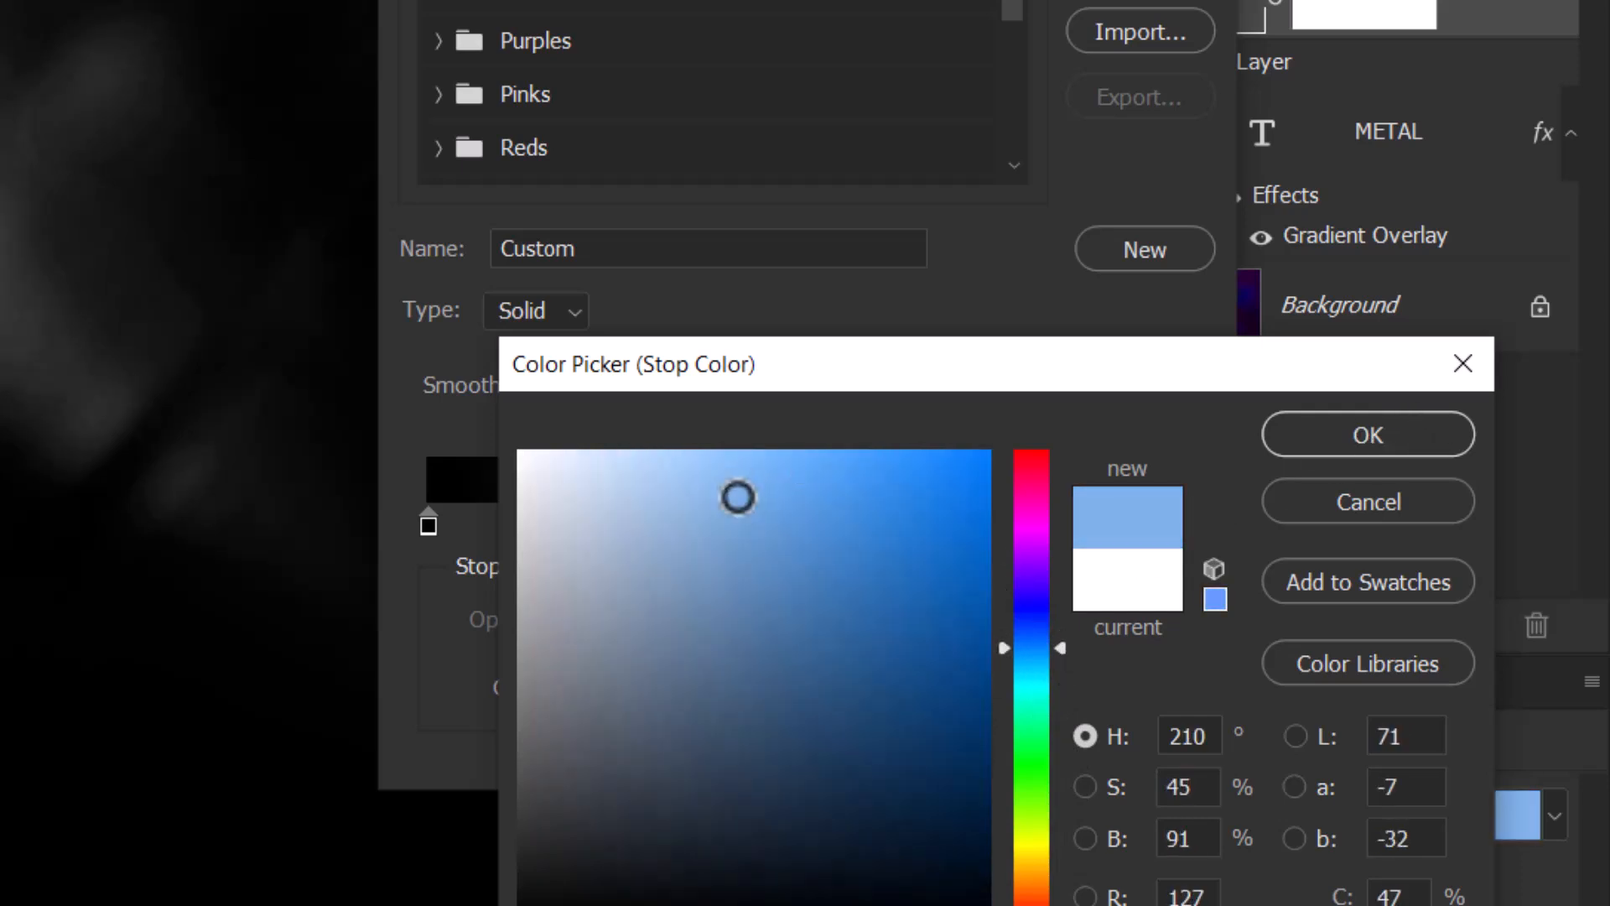
left_click_drag(738, 497, 736, 563)
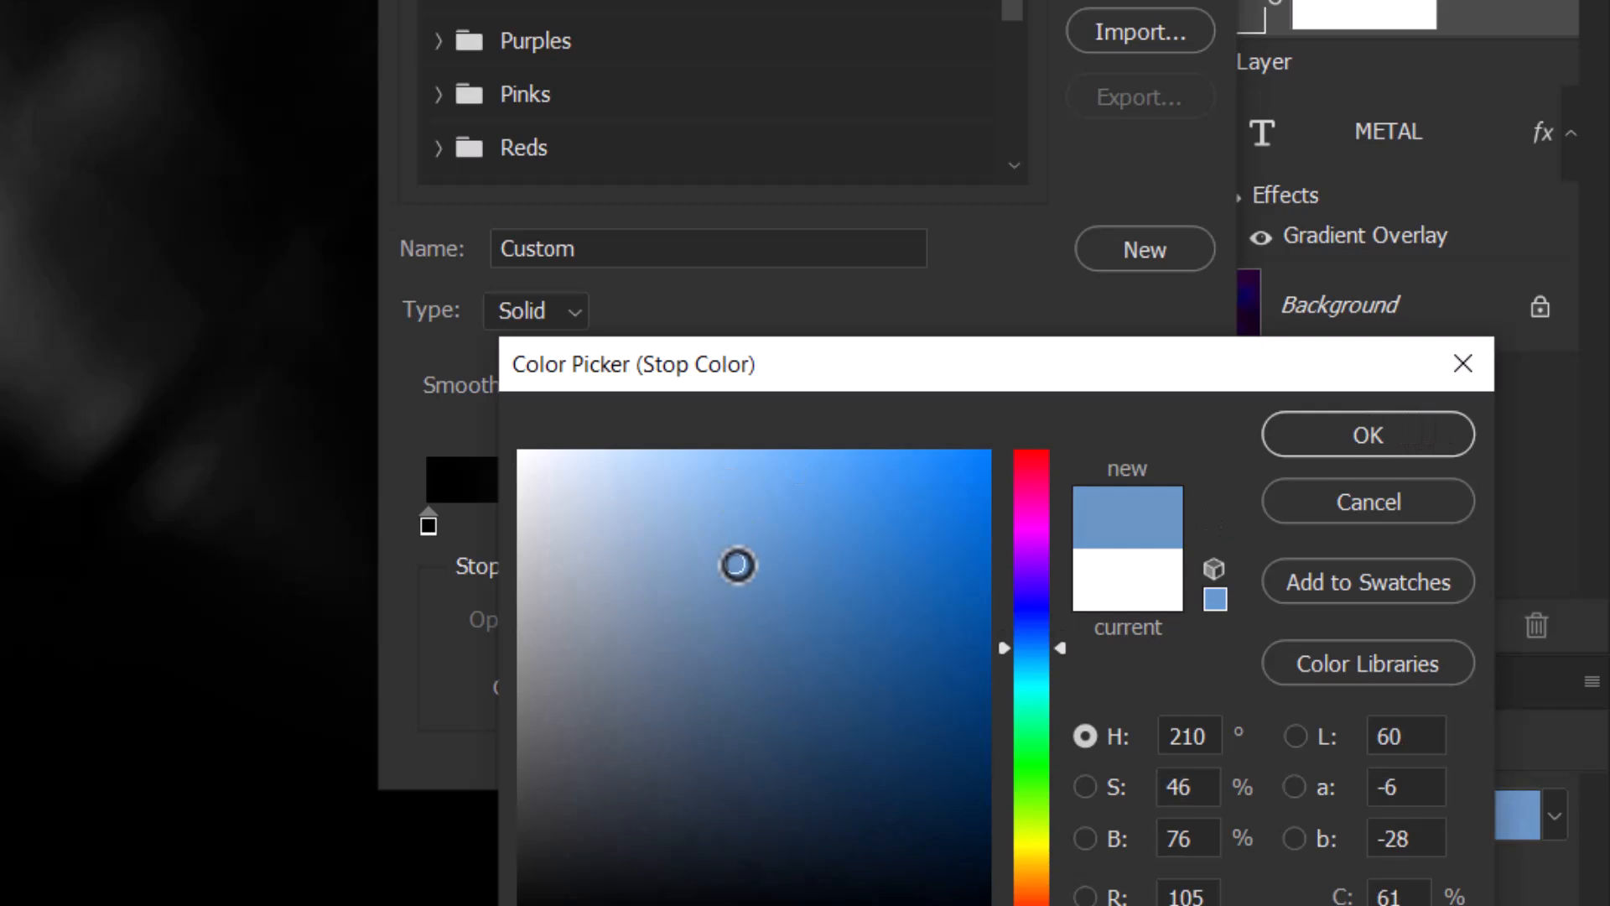
left_click(1367, 459)
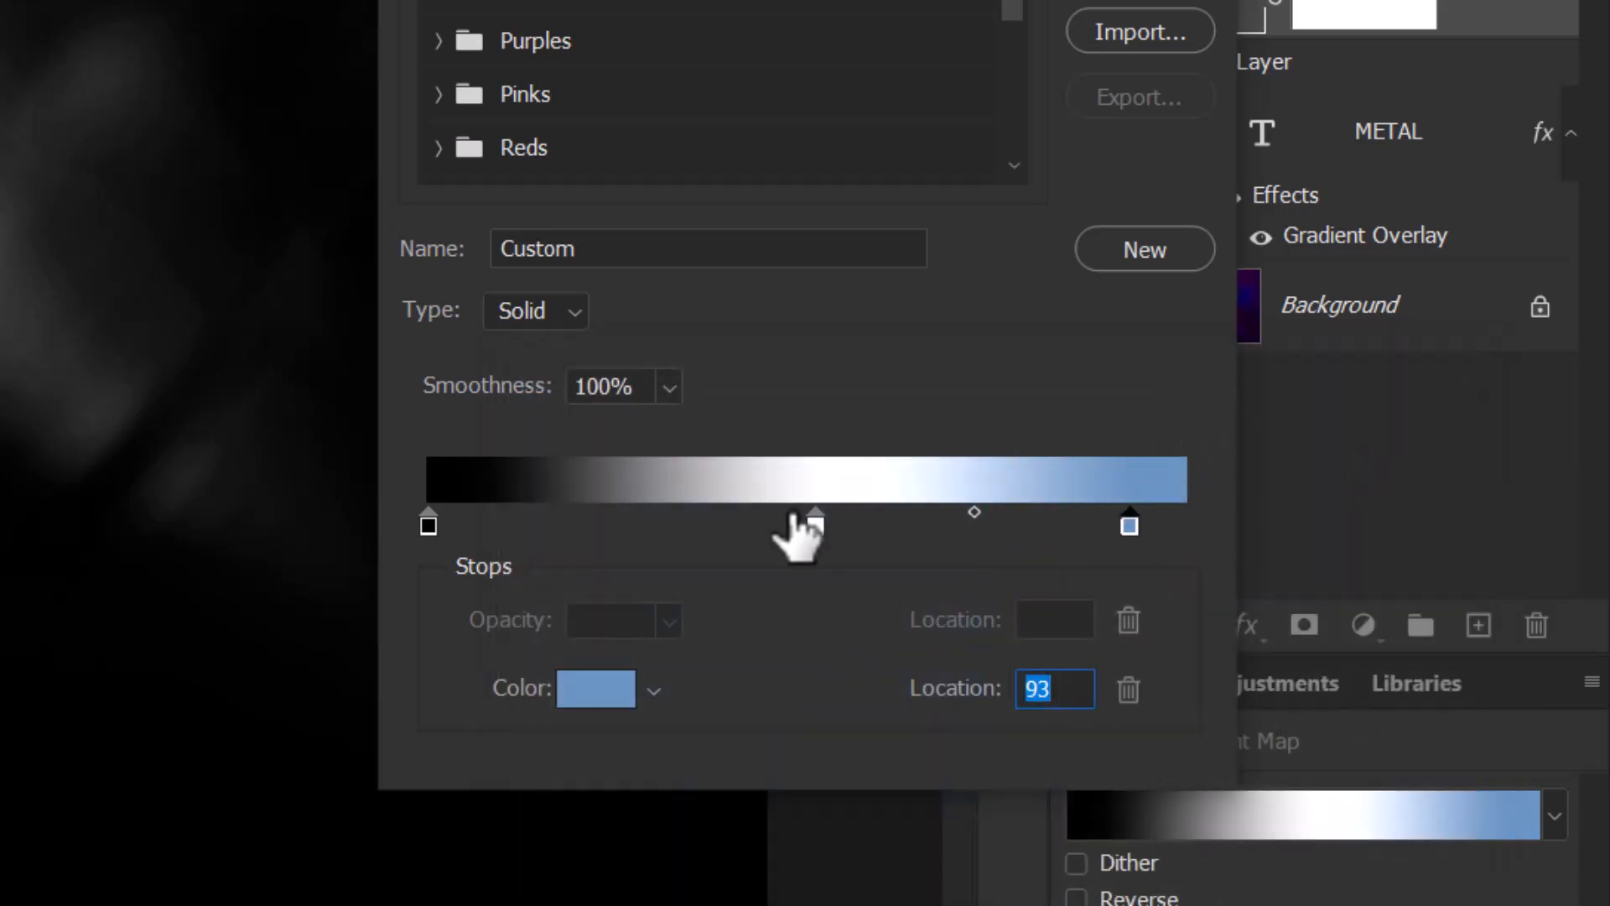
Step: Add a red stop (hue 7) at location 49 and a second black stop just after the gradient's start
left_click(789, 526)
left_click_drag(786, 530, 809, 546)
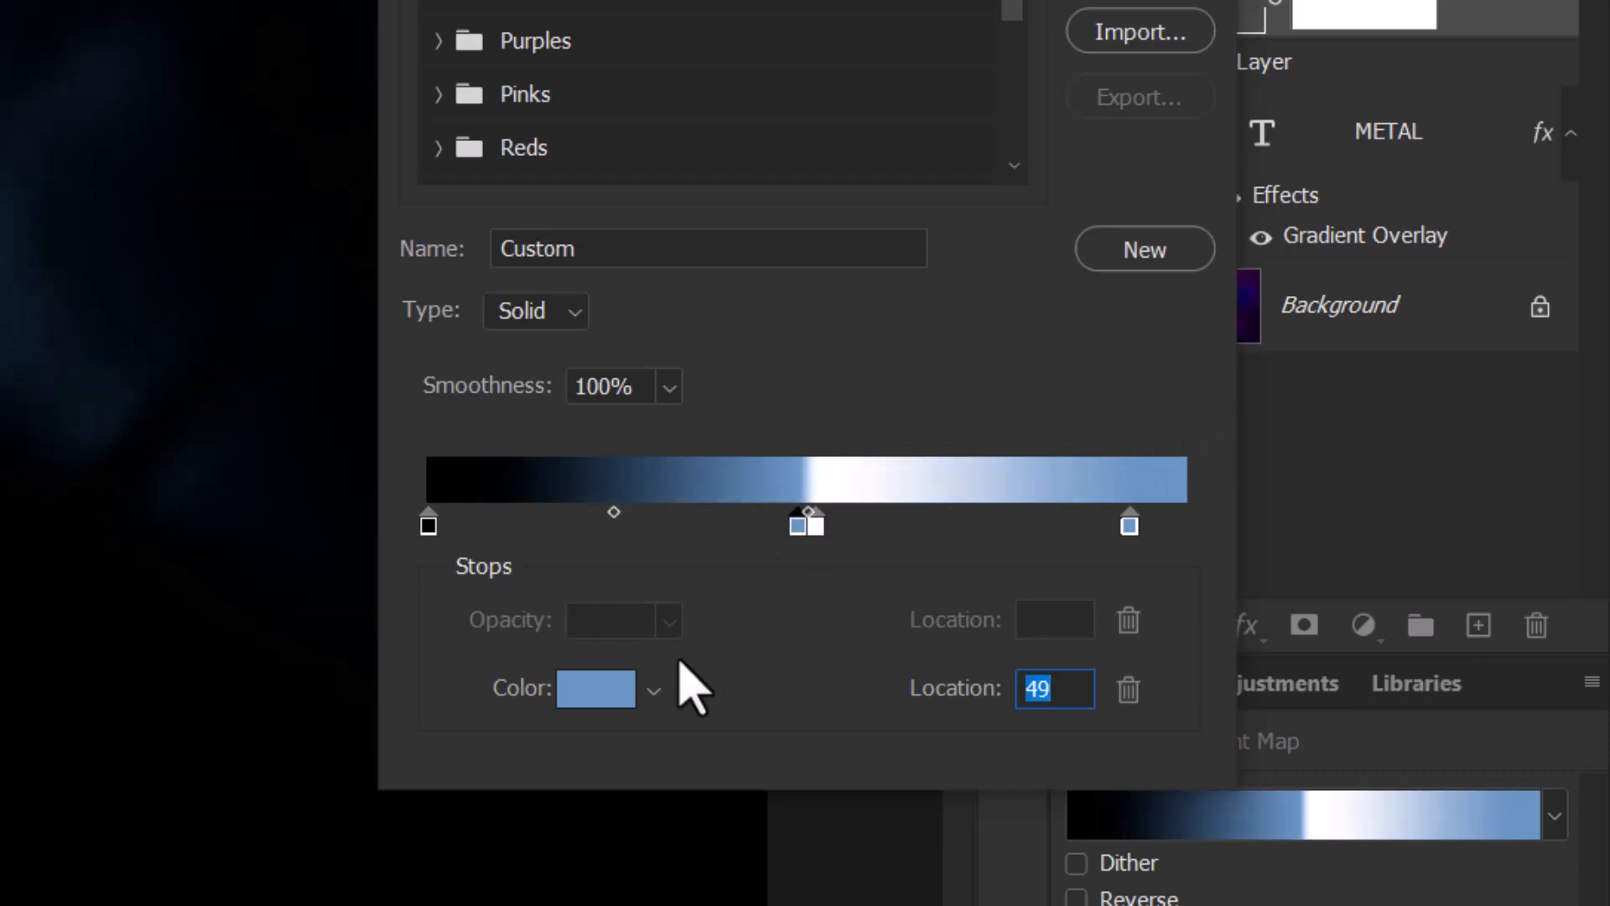
left_click(618, 696)
left_click(1033, 896)
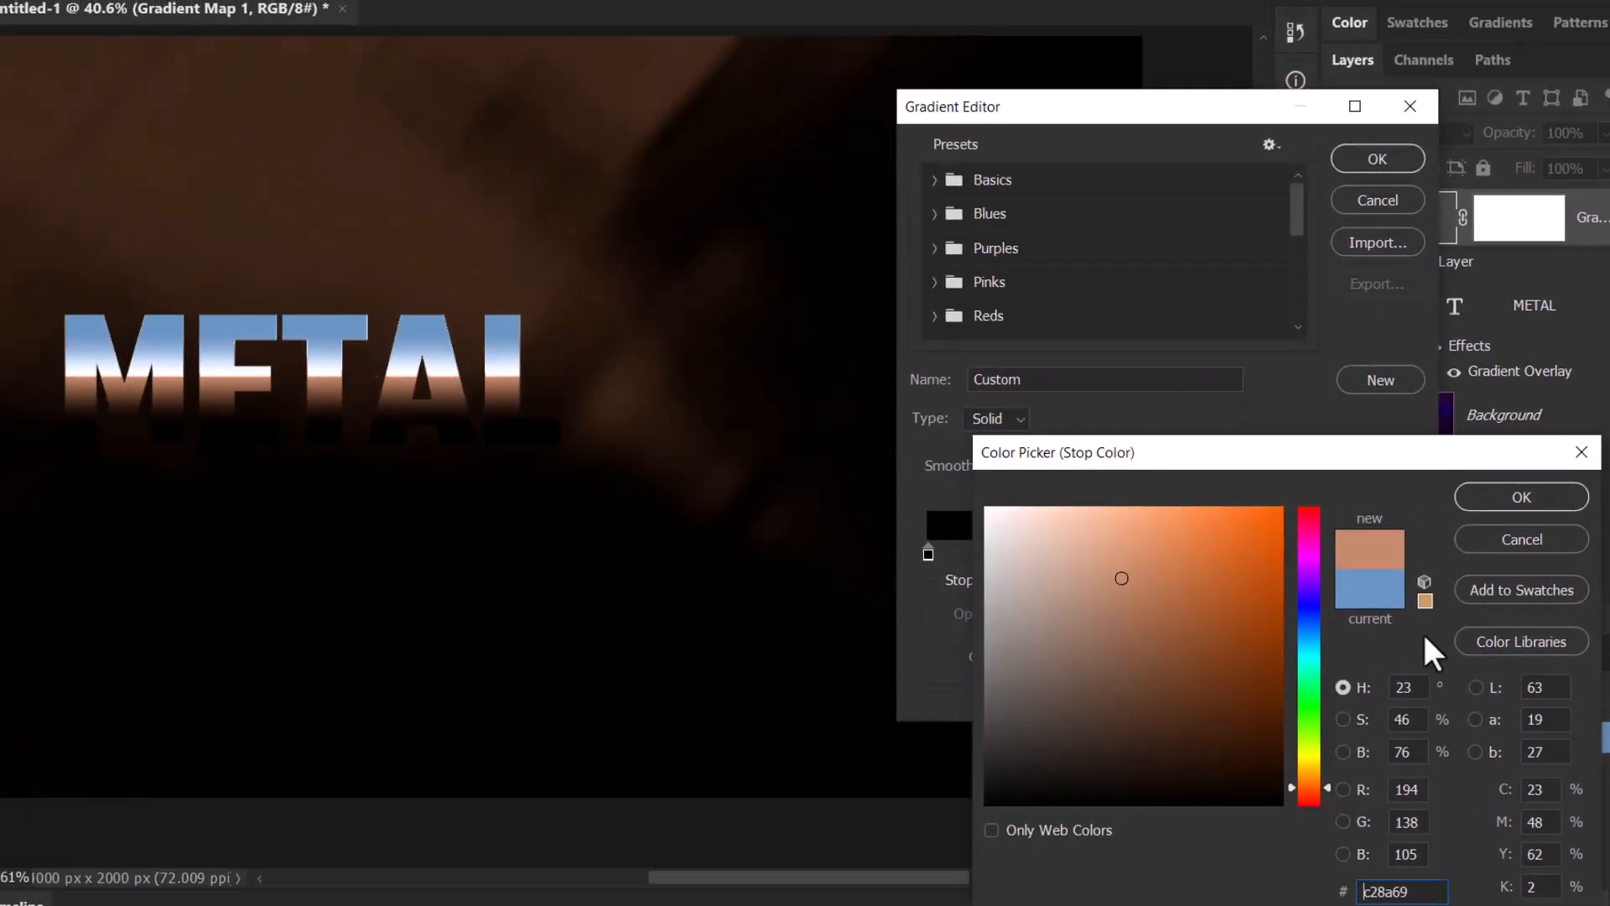
left_click_drag(1327, 789, 1327, 801)
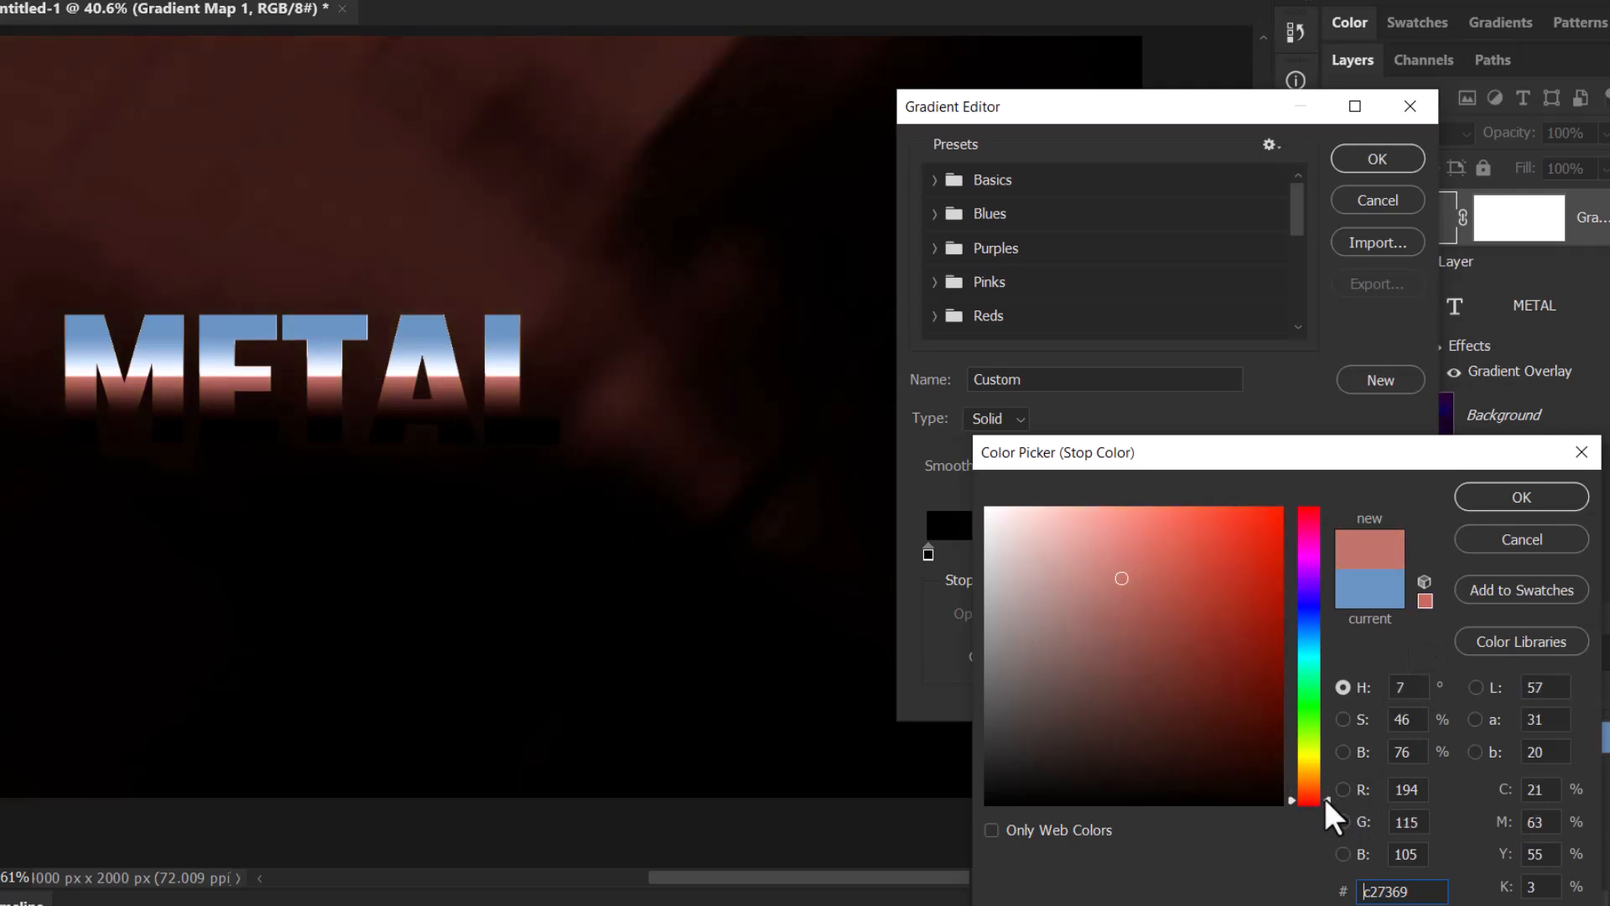
left_click(1178, 570)
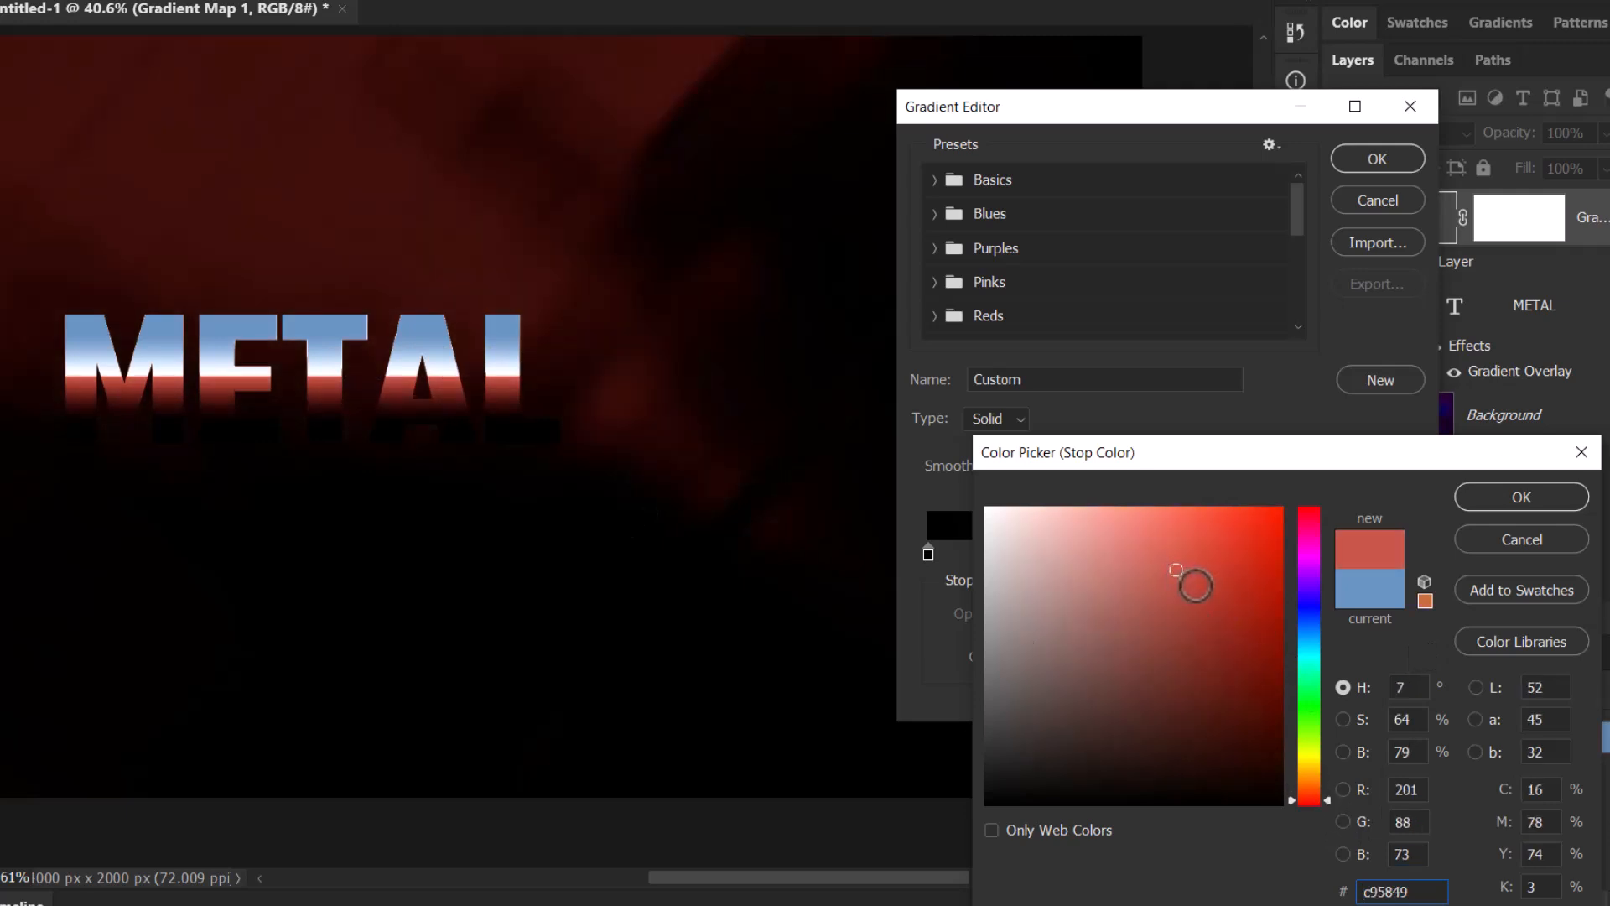
left_click(1547, 499)
left_click_drag(923, 550, 941, 555)
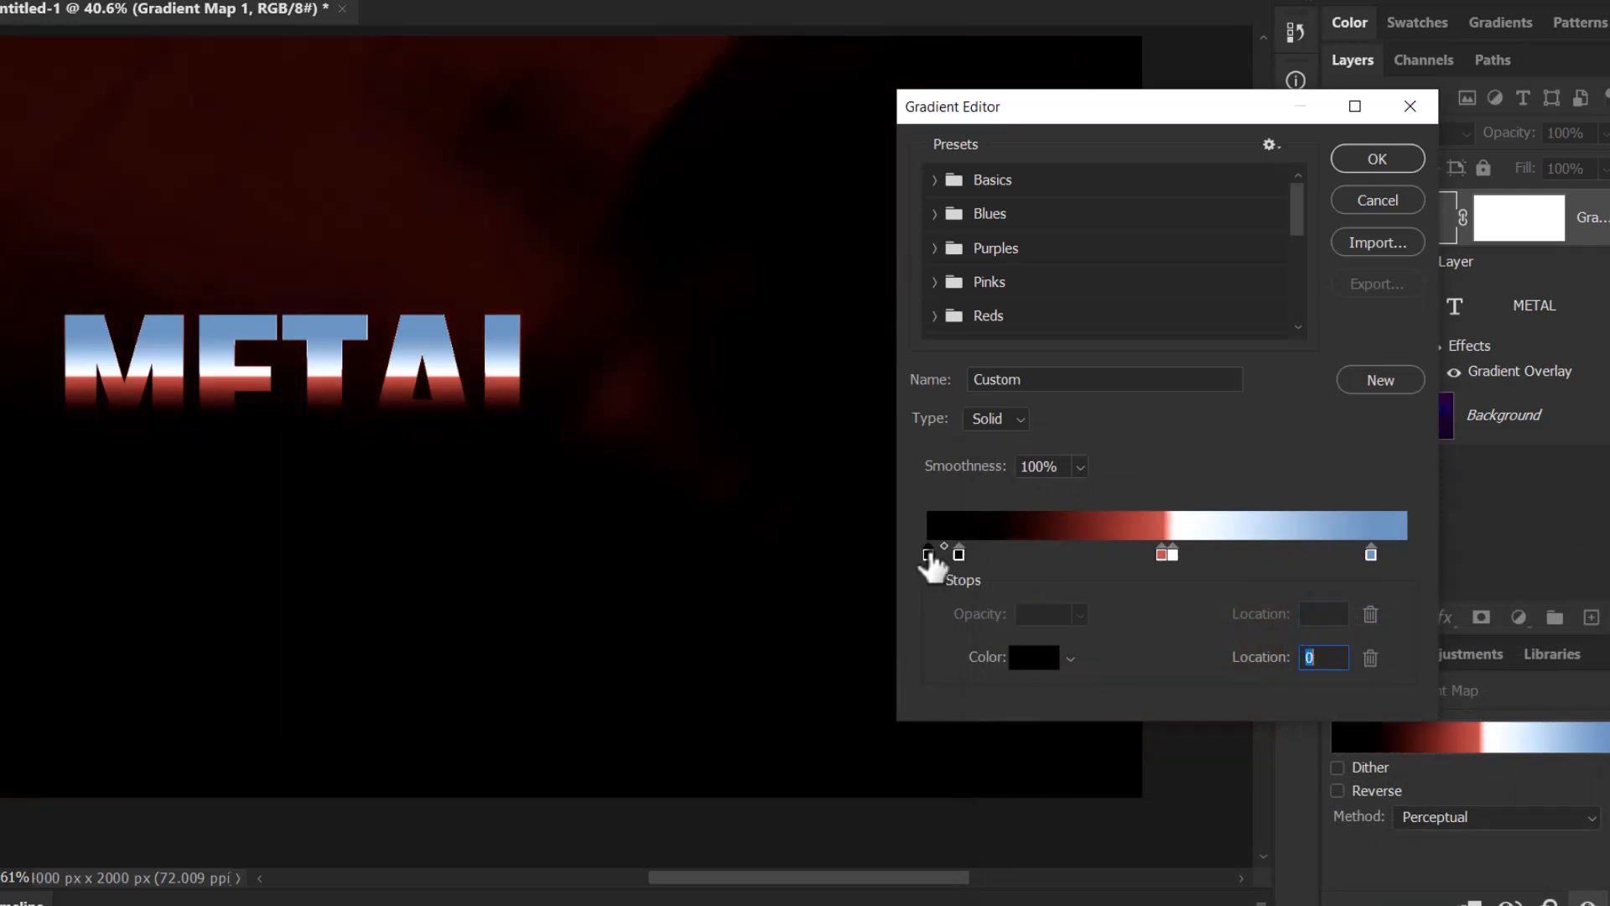
Step: Set the gradient's first stop at location 0 to bright cyan, #24b8dd
double_click(928, 554)
left_click(987, 674)
left_click(1313, 646)
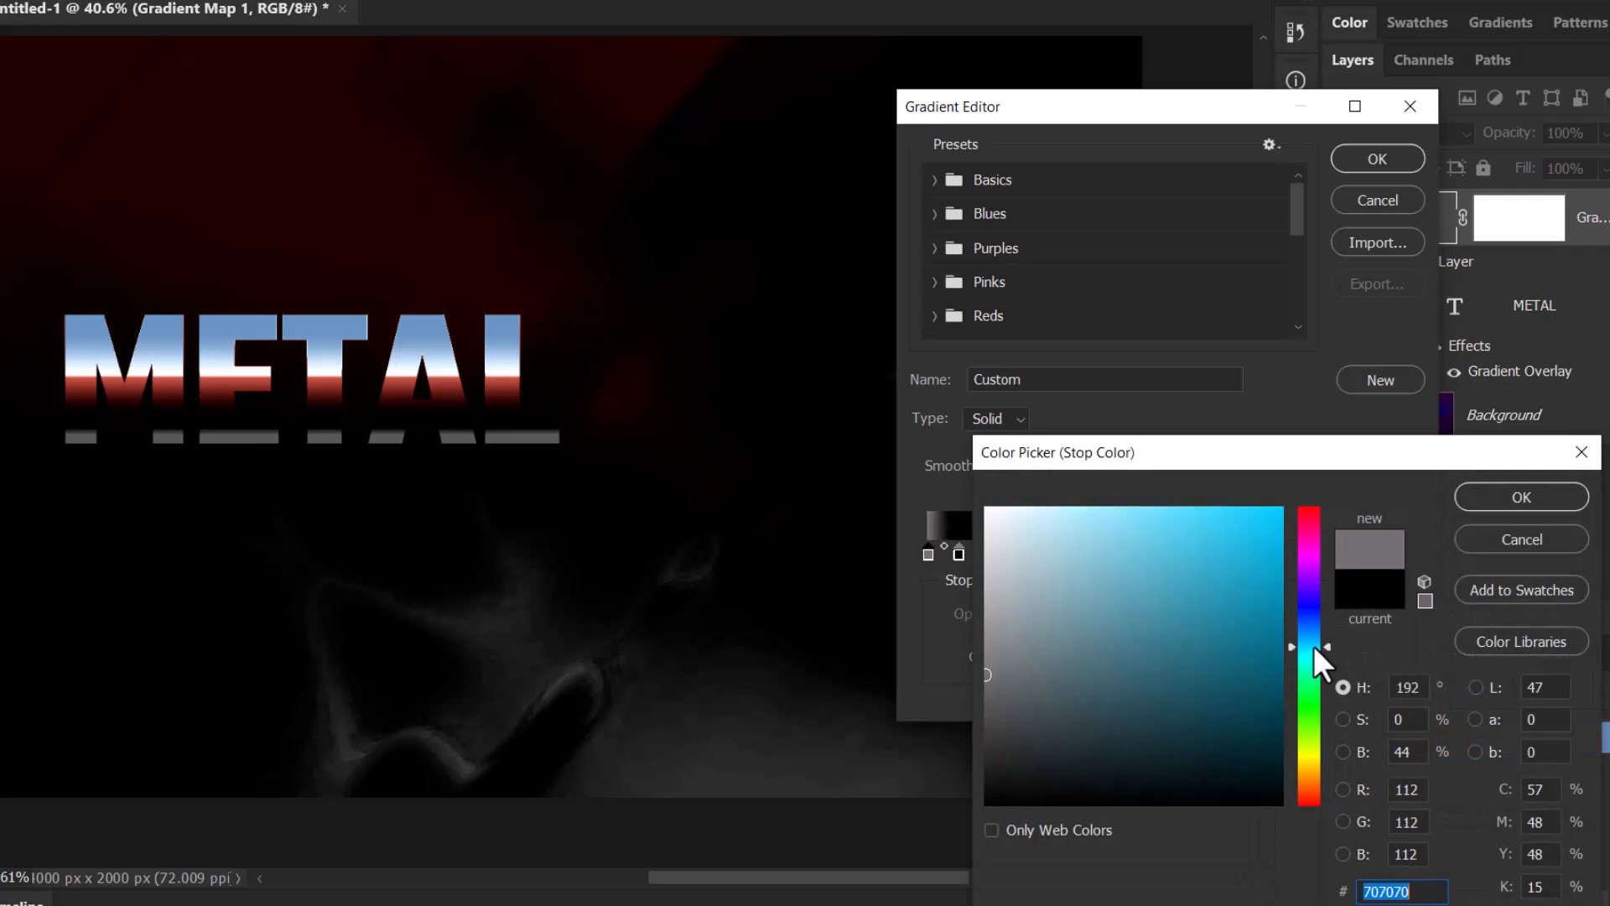
mouse_move(1178, 600)
left_mouse_down()
mouse_move(1111, 590)
mouse_move(1238, 547)
left_mouse_up()
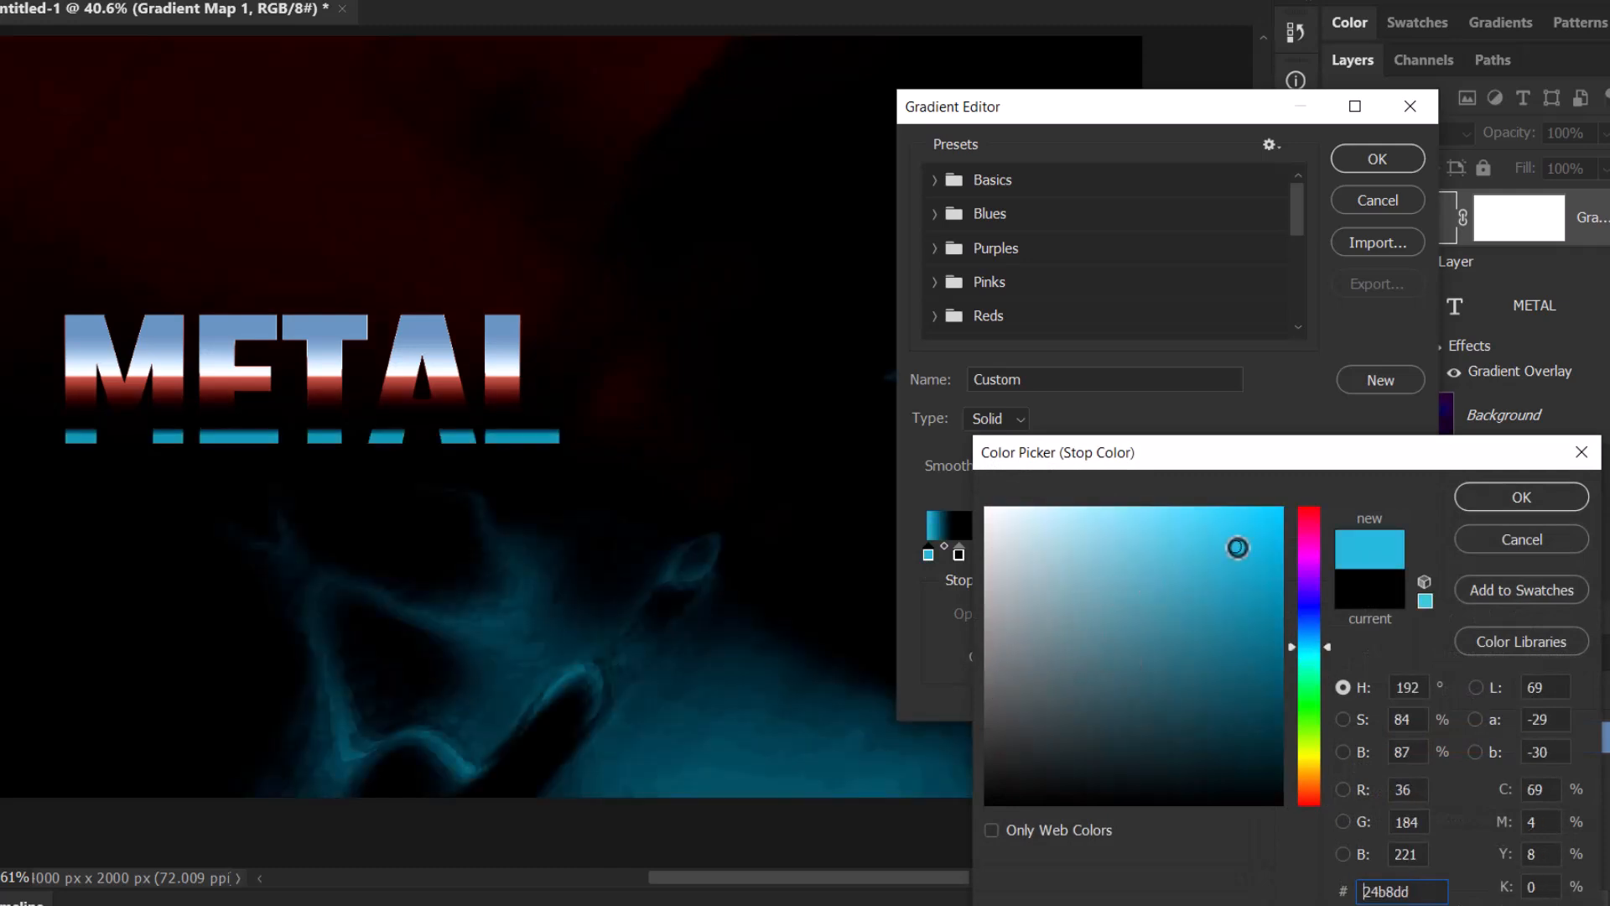
left_click(1521, 497)
Step: Recolour the gradient's second stop, just after the start, to a very dark, muted tone
left_click(959, 554)
left_click(1045, 661)
left_click_drag(1016, 778, 1010, 749)
left_click(1306, 583)
key("Return")
Step: Set the gradient's first stop at location 0 to a pasted dark grey and accept the Gradient Map's gradient
left_click(927, 552)
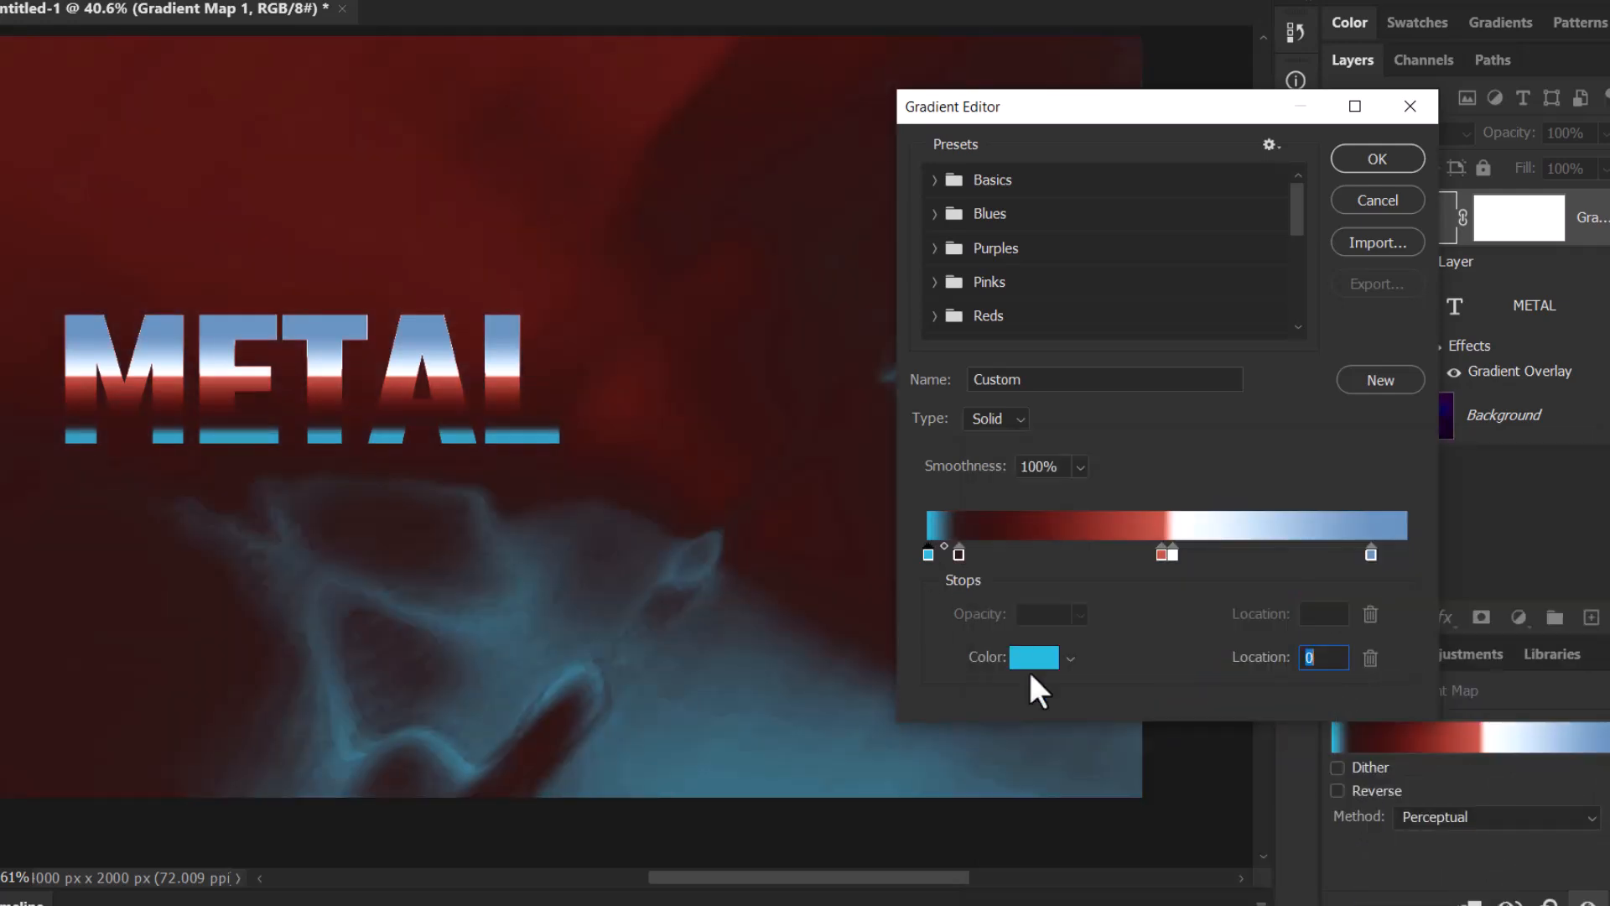
left_click(1032, 663)
key("ctrl+v")
left_click(1535, 500)
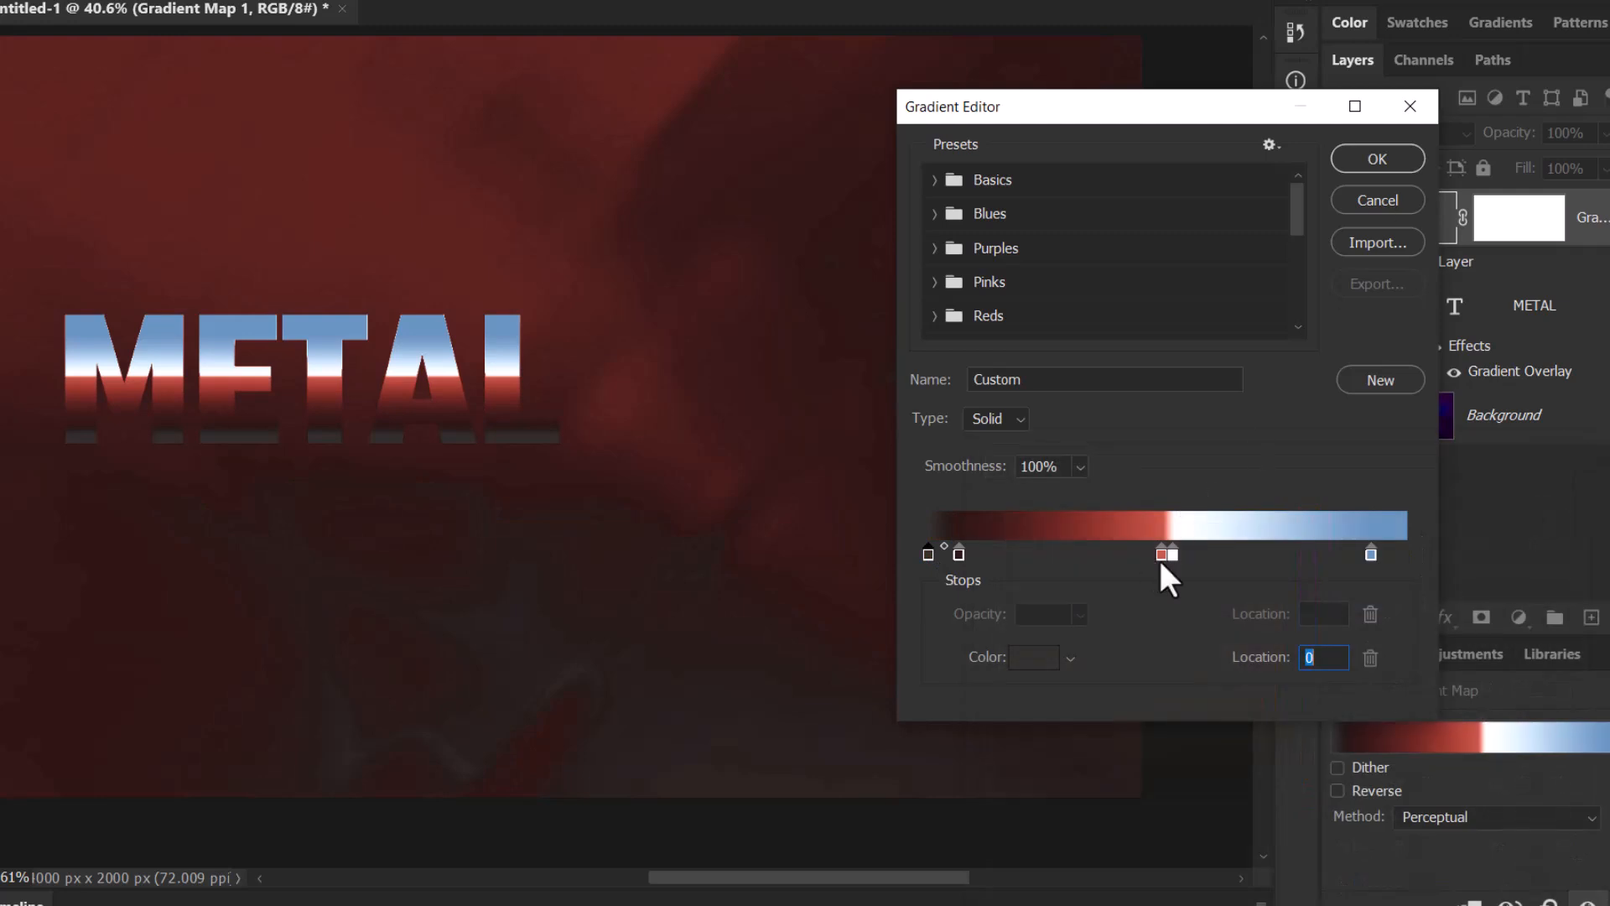
left_click(1365, 161)
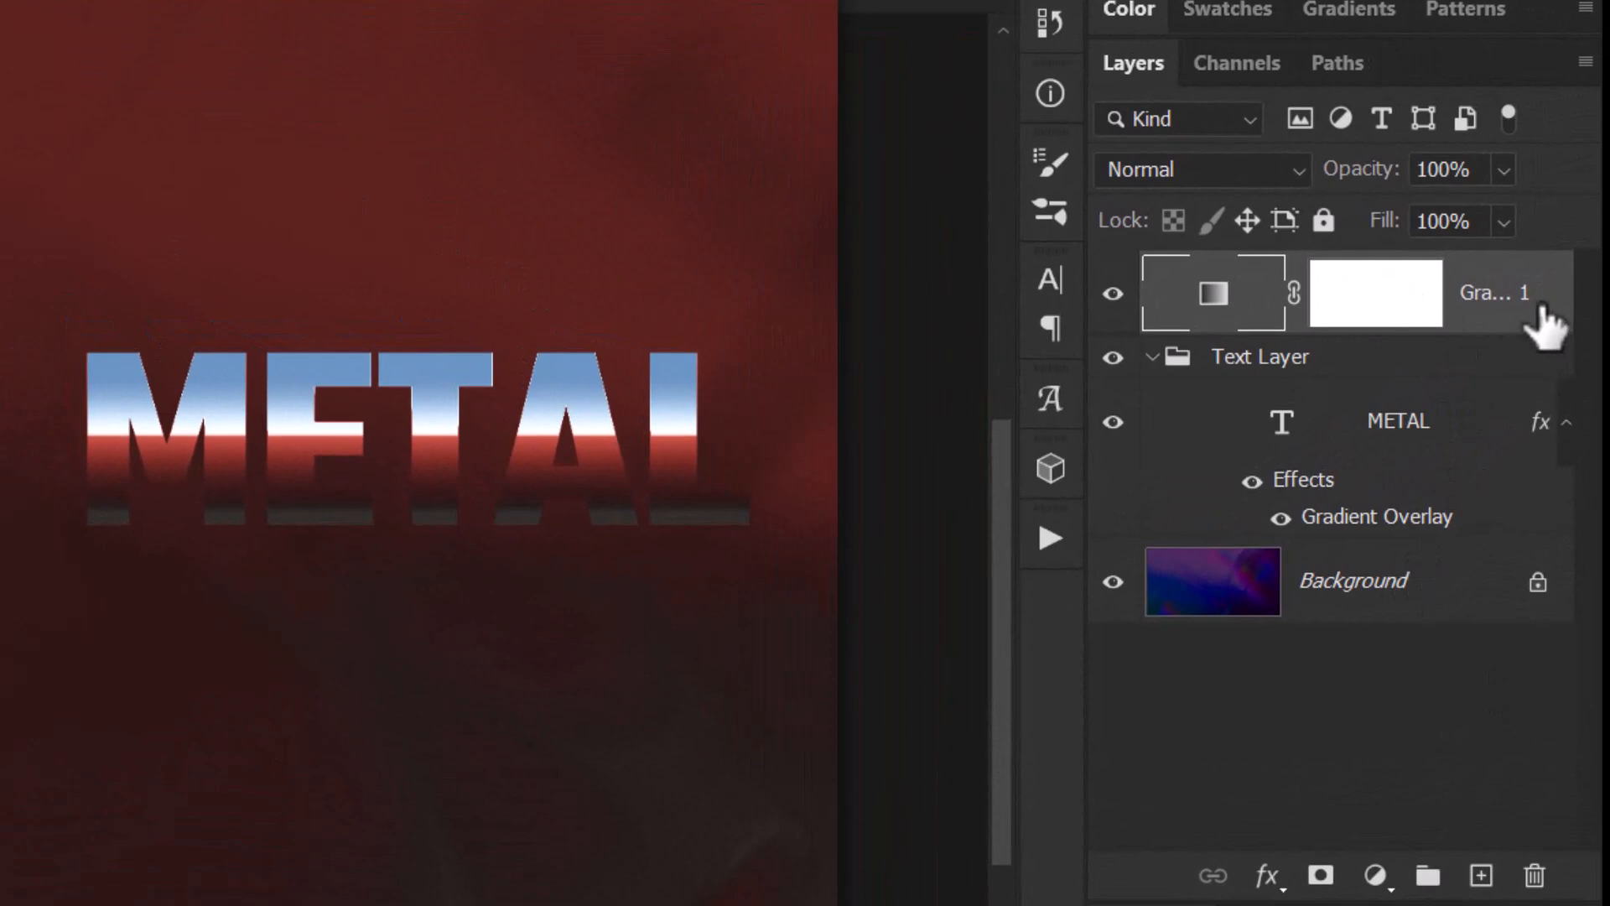
Step: Clip the Gradient Map adjustment layer to the Text Layer group so it affects only the text
left_click(1273, 378)
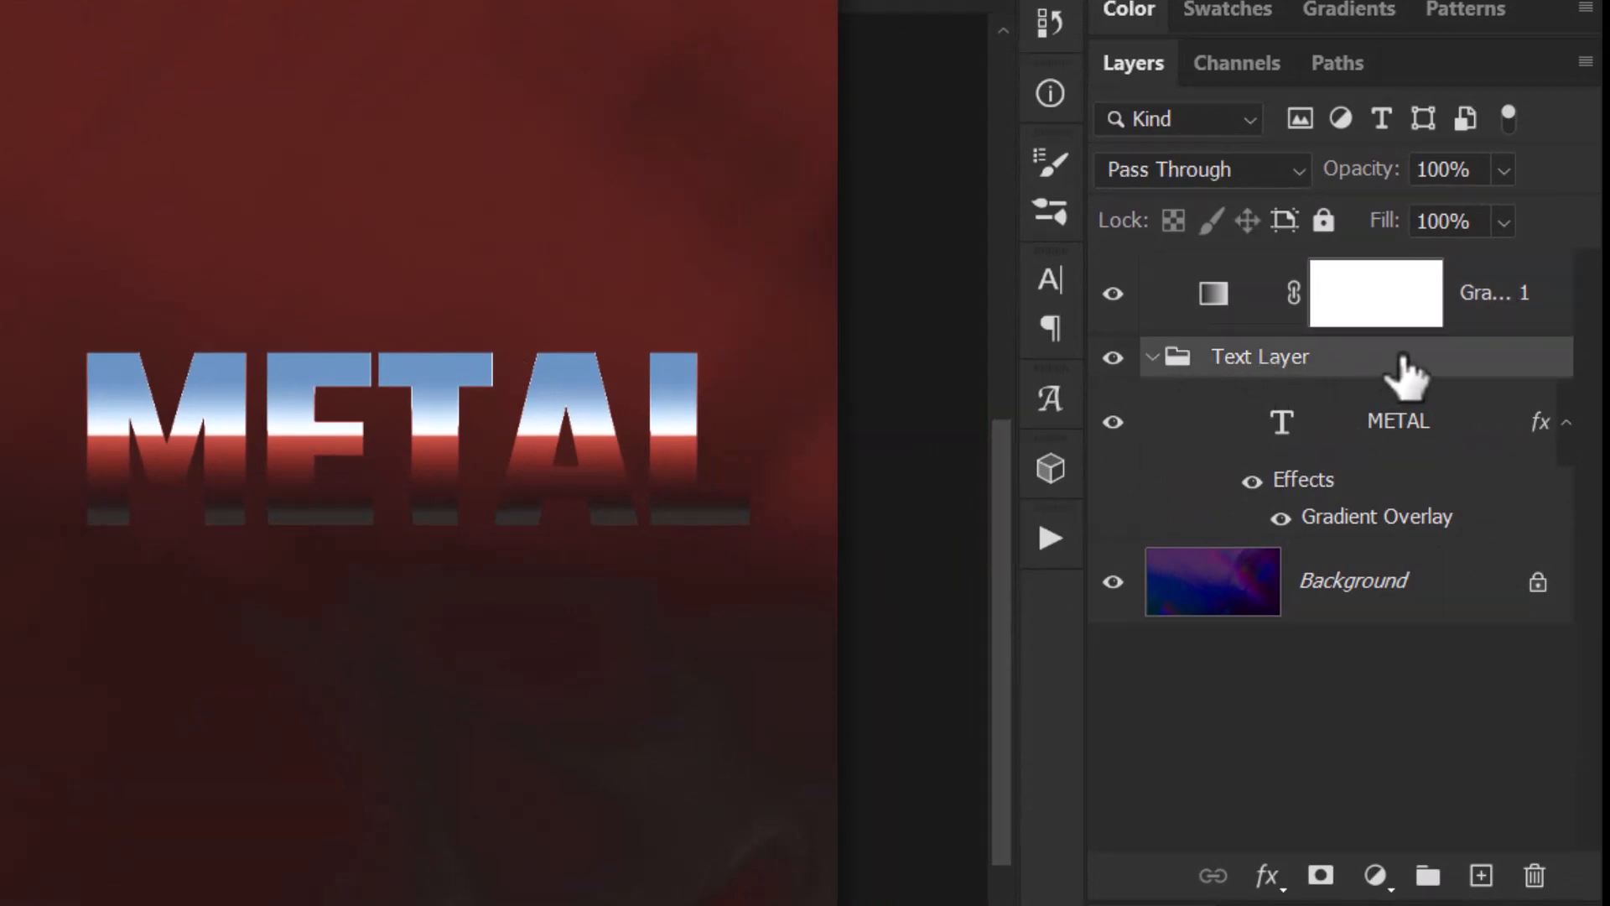
left_click(1399, 321, "alt")
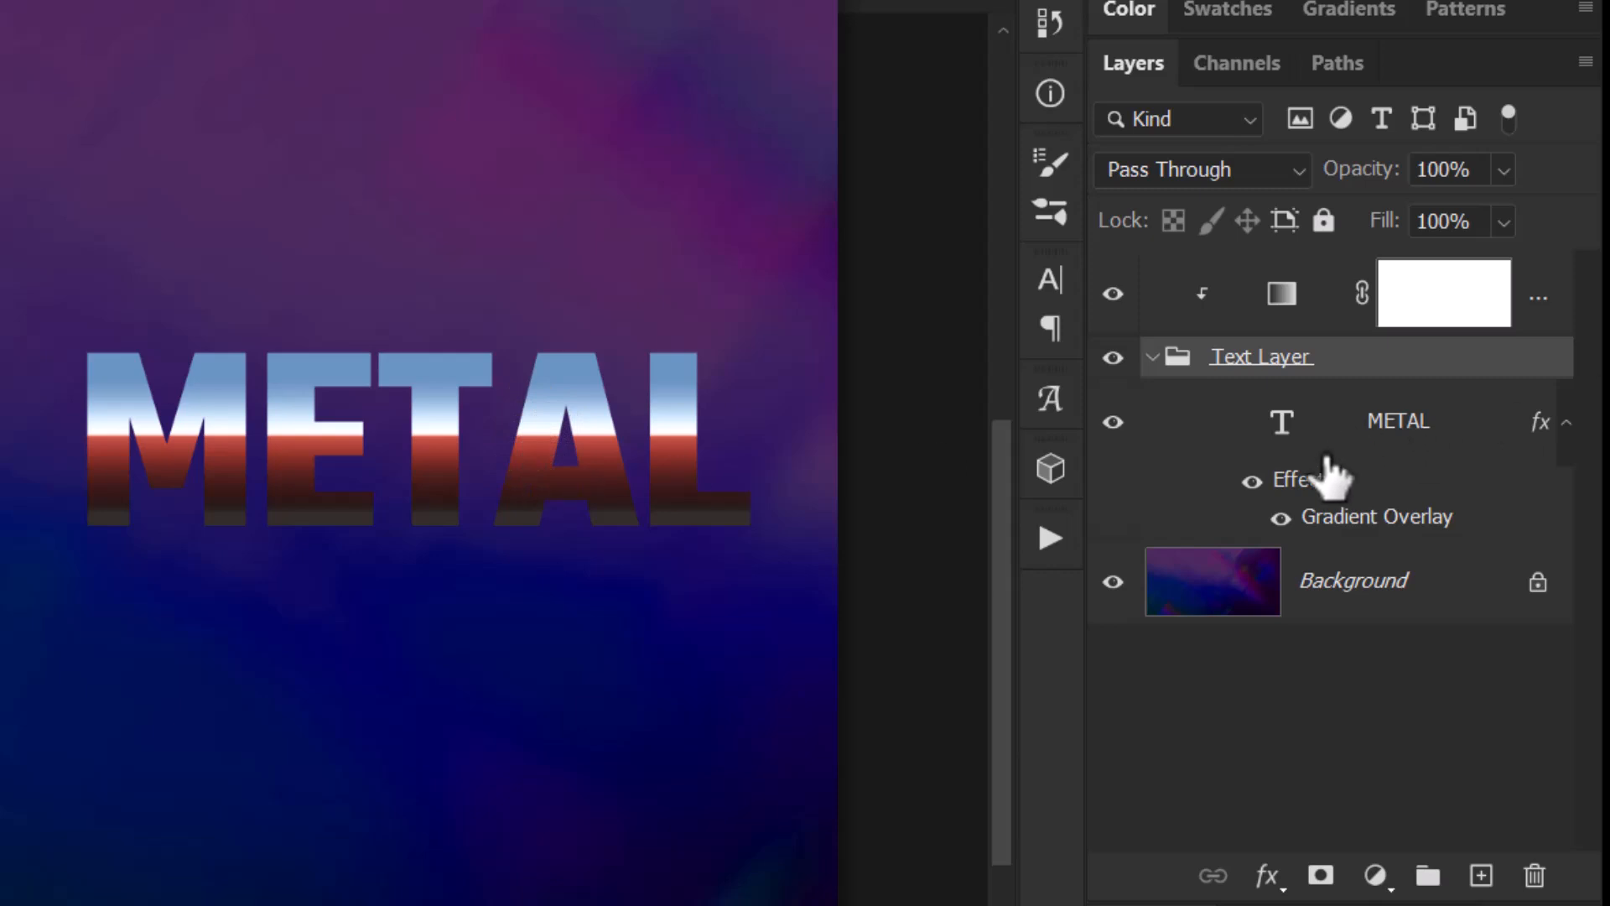
left_click(1424, 432)
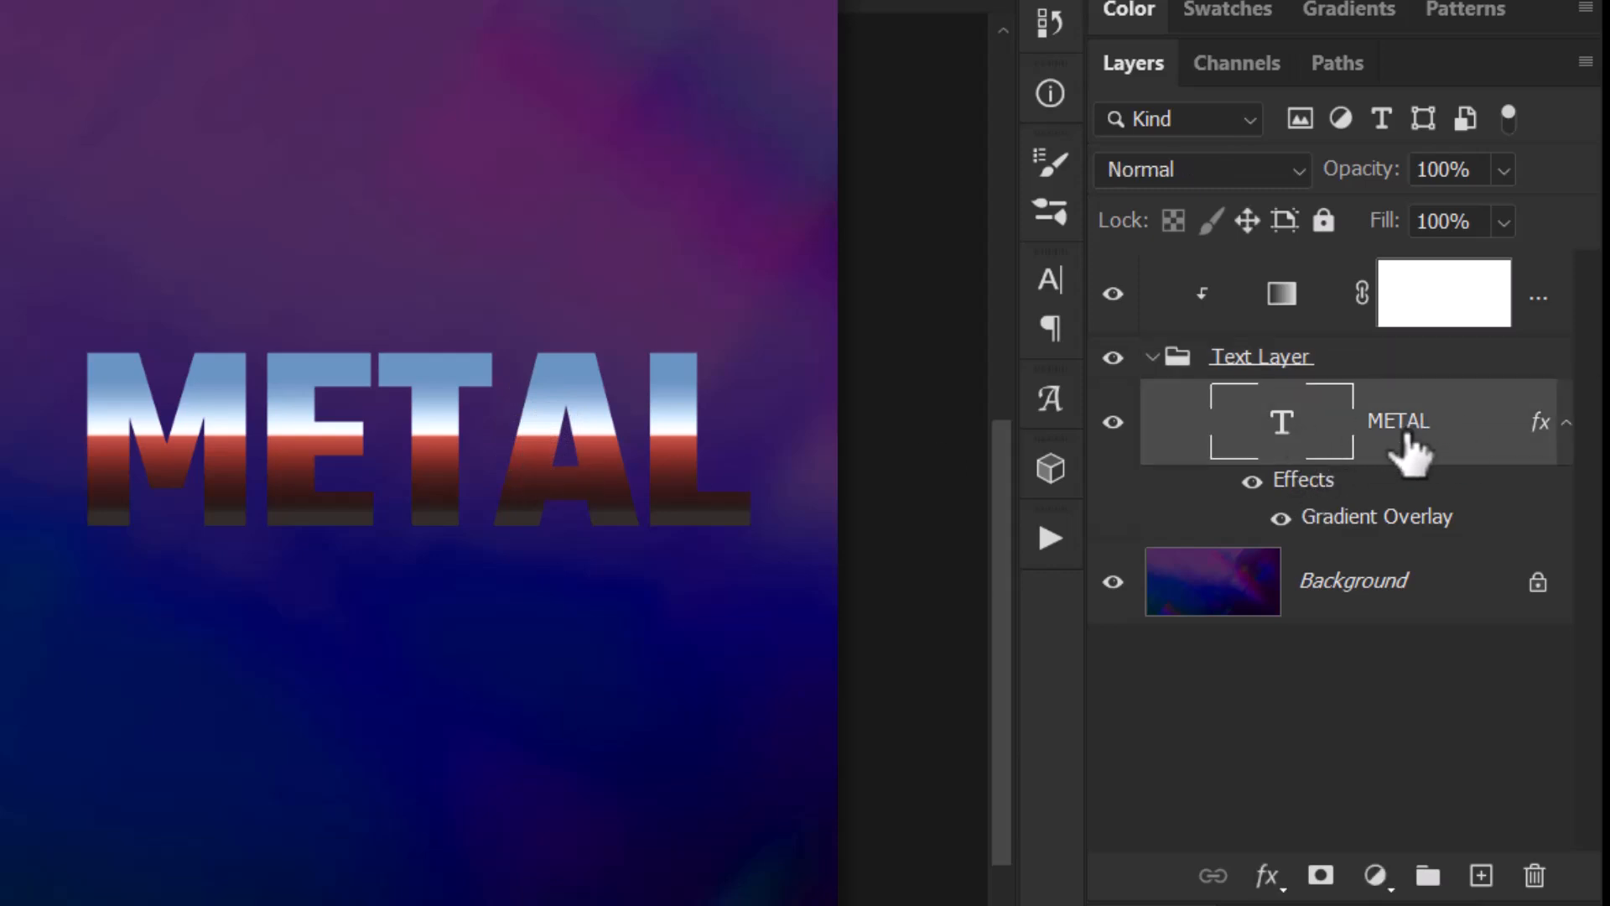
left_click(1367, 369)
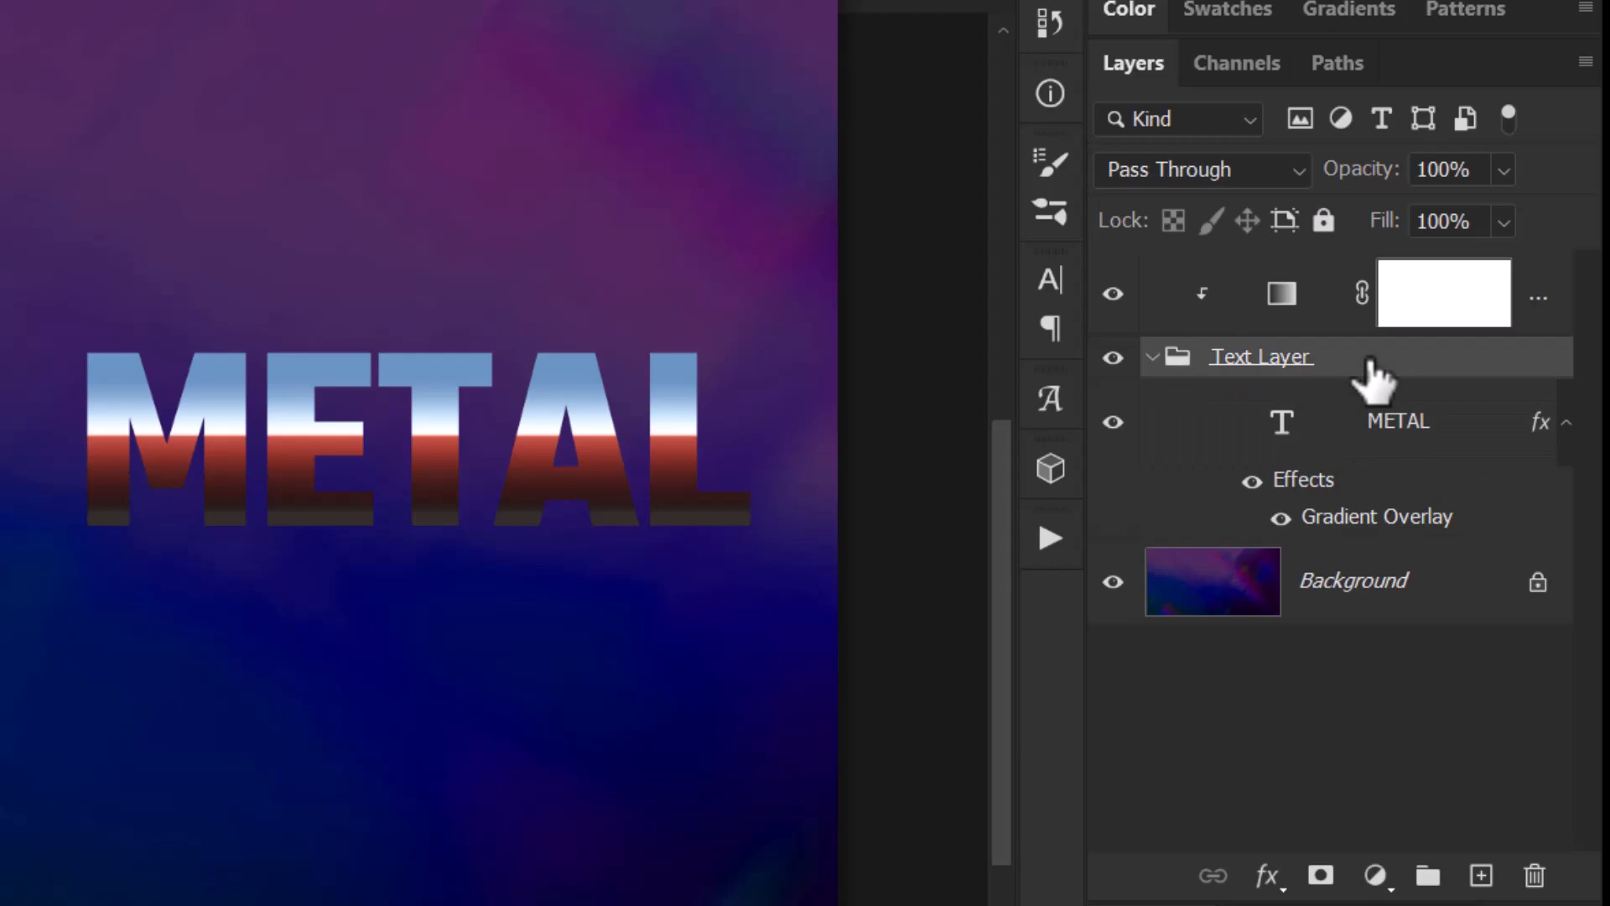
Step: Add an Inner Shadow effect to the METAL text layer with 28% opacity and 24% choke
left_click(1394, 434)
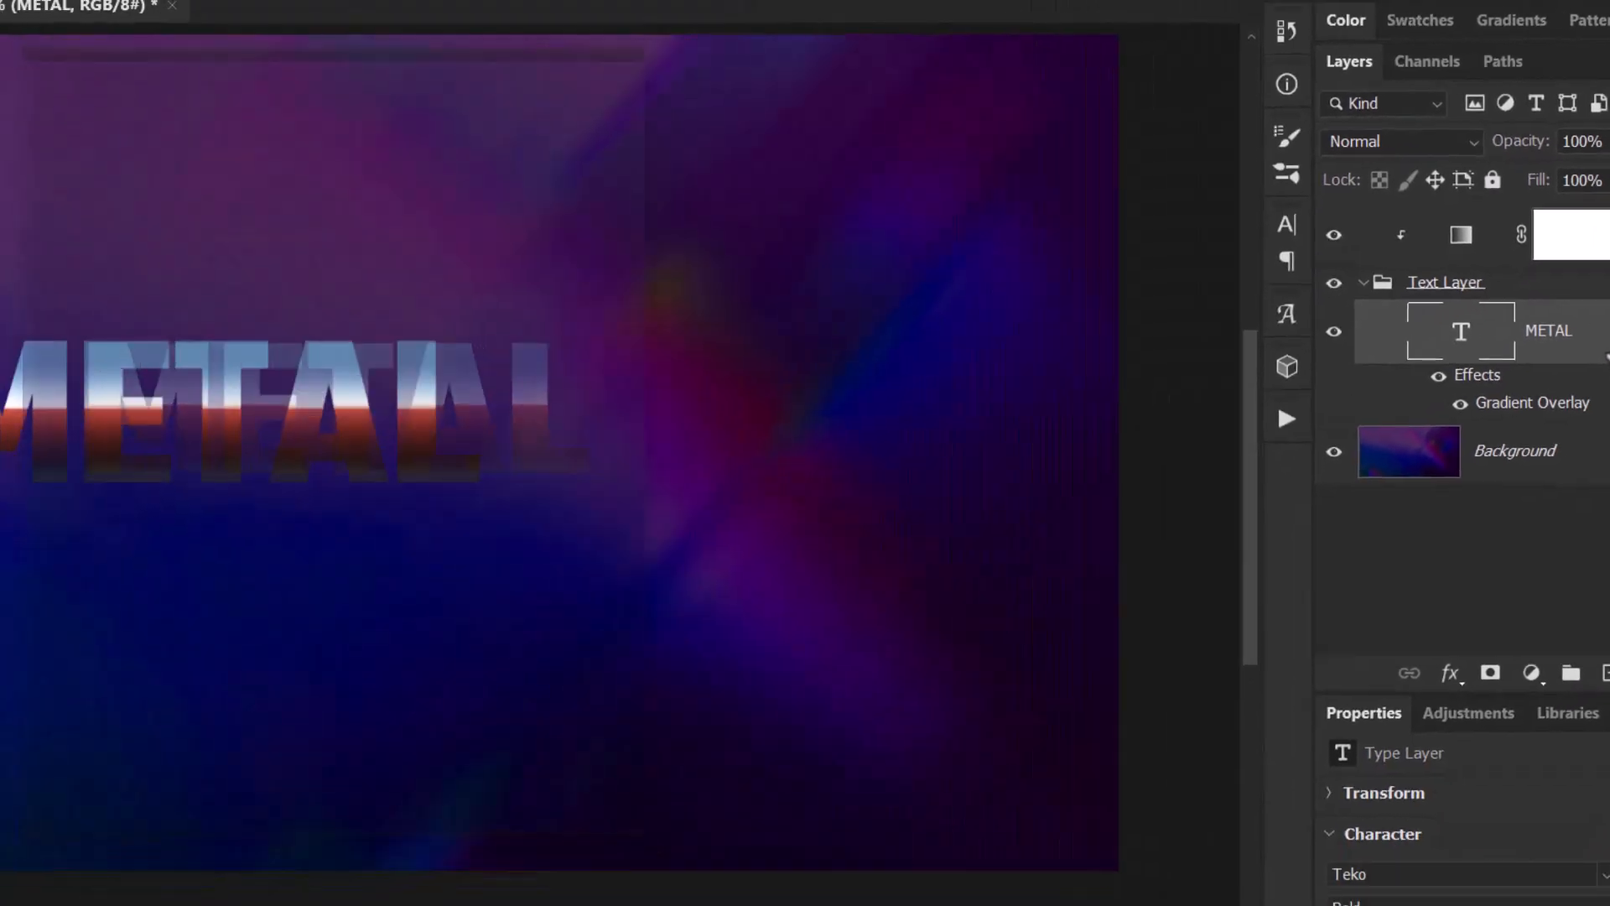
double_click(1607, 354)
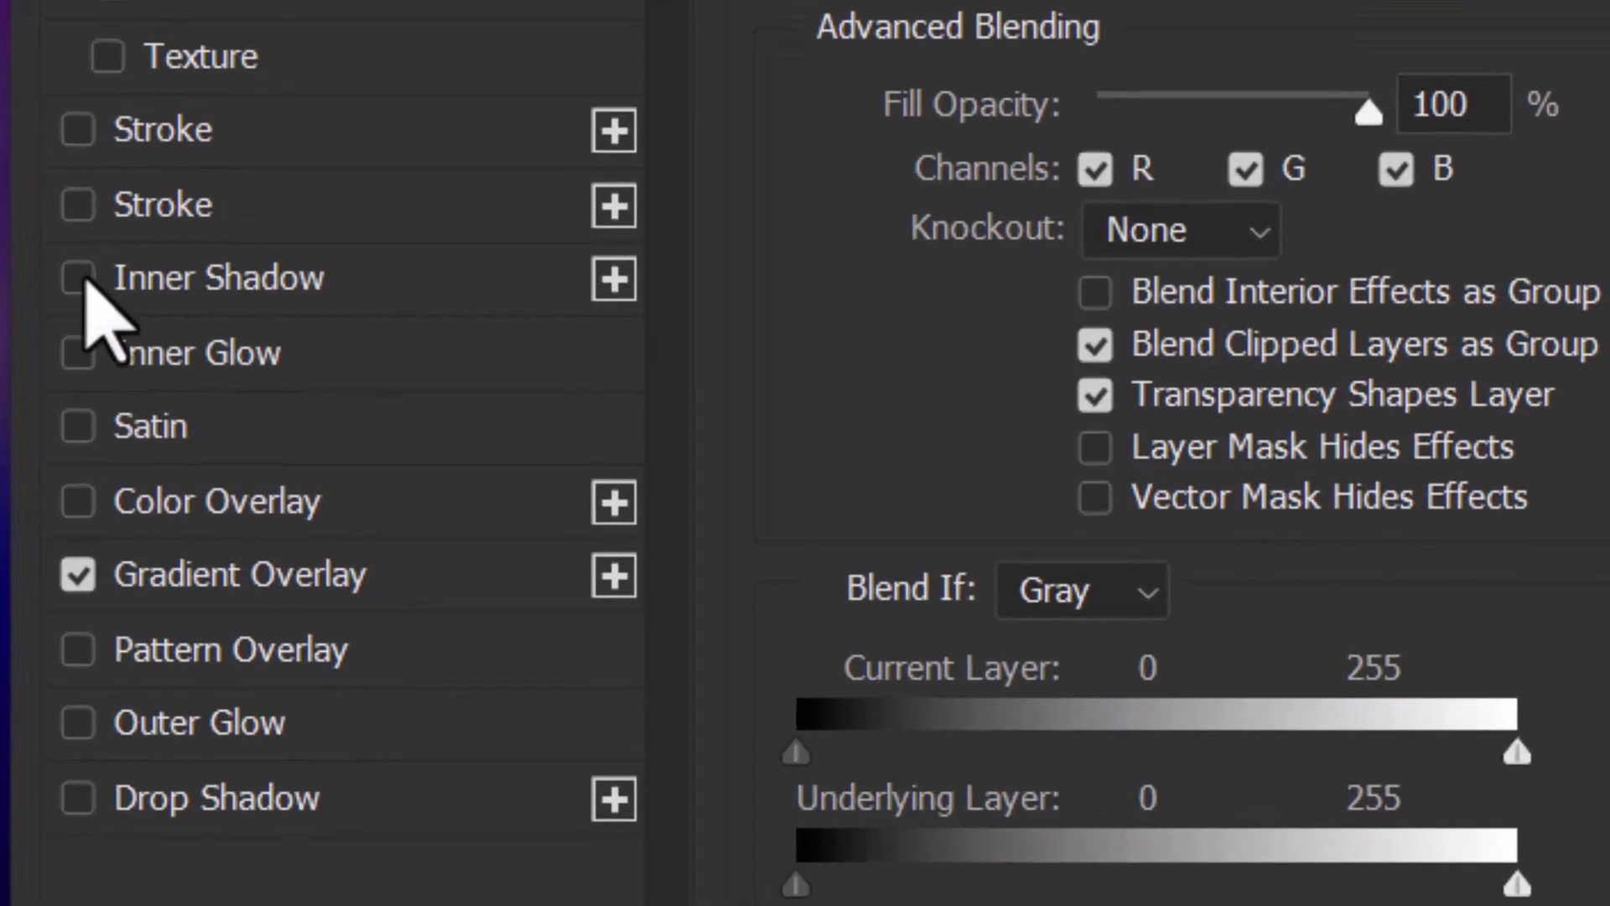
left_click(647, 390)
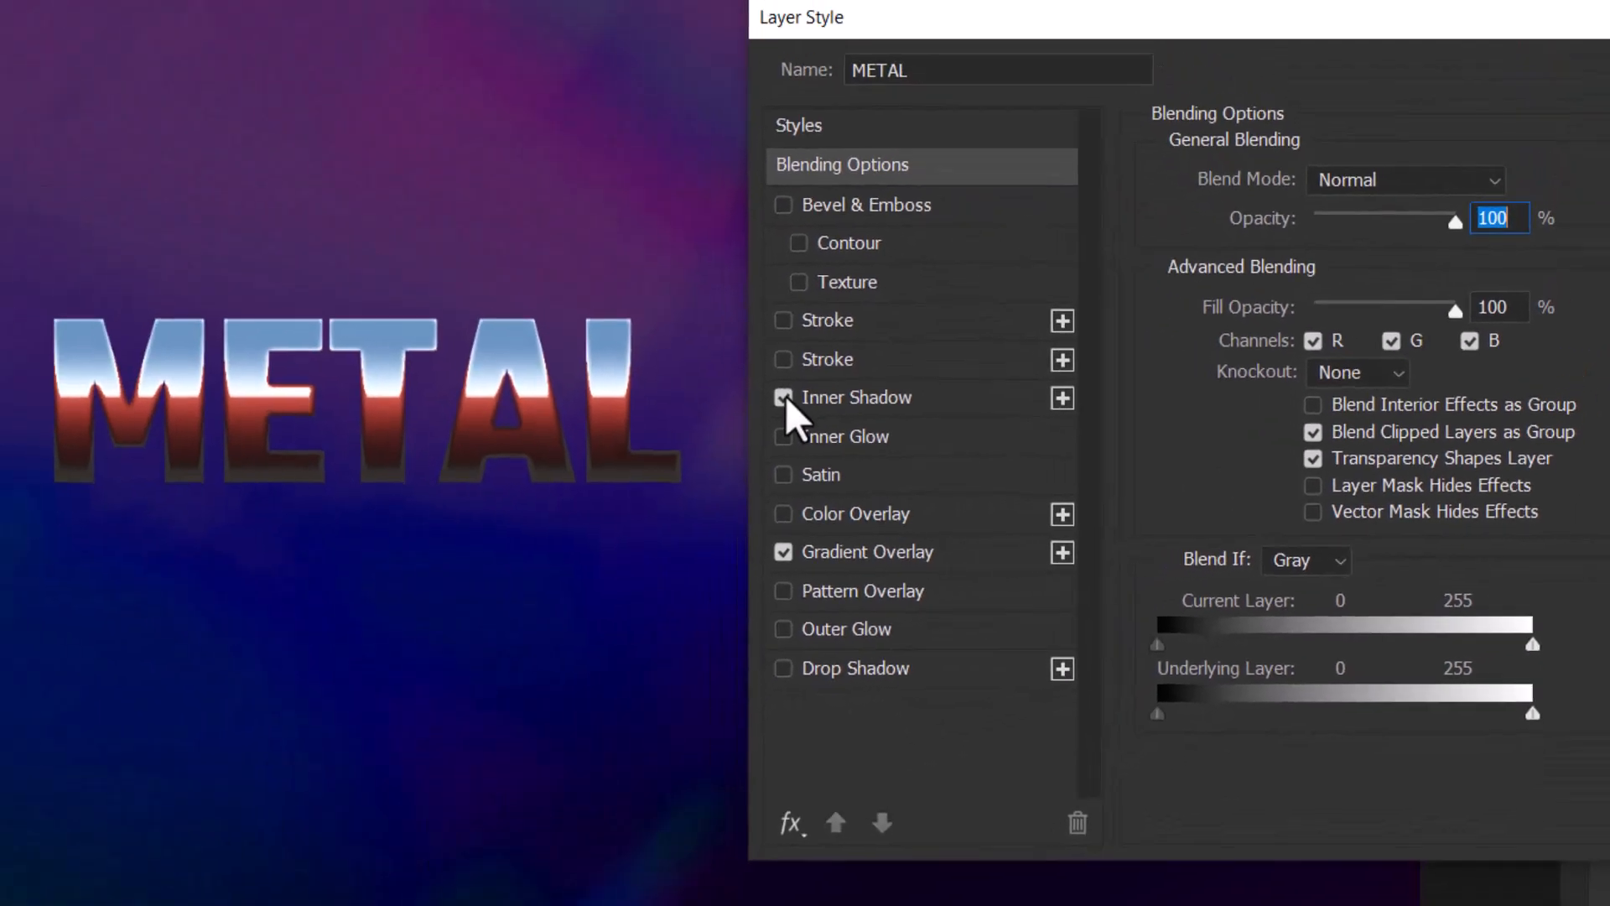
left_click(223, 281)
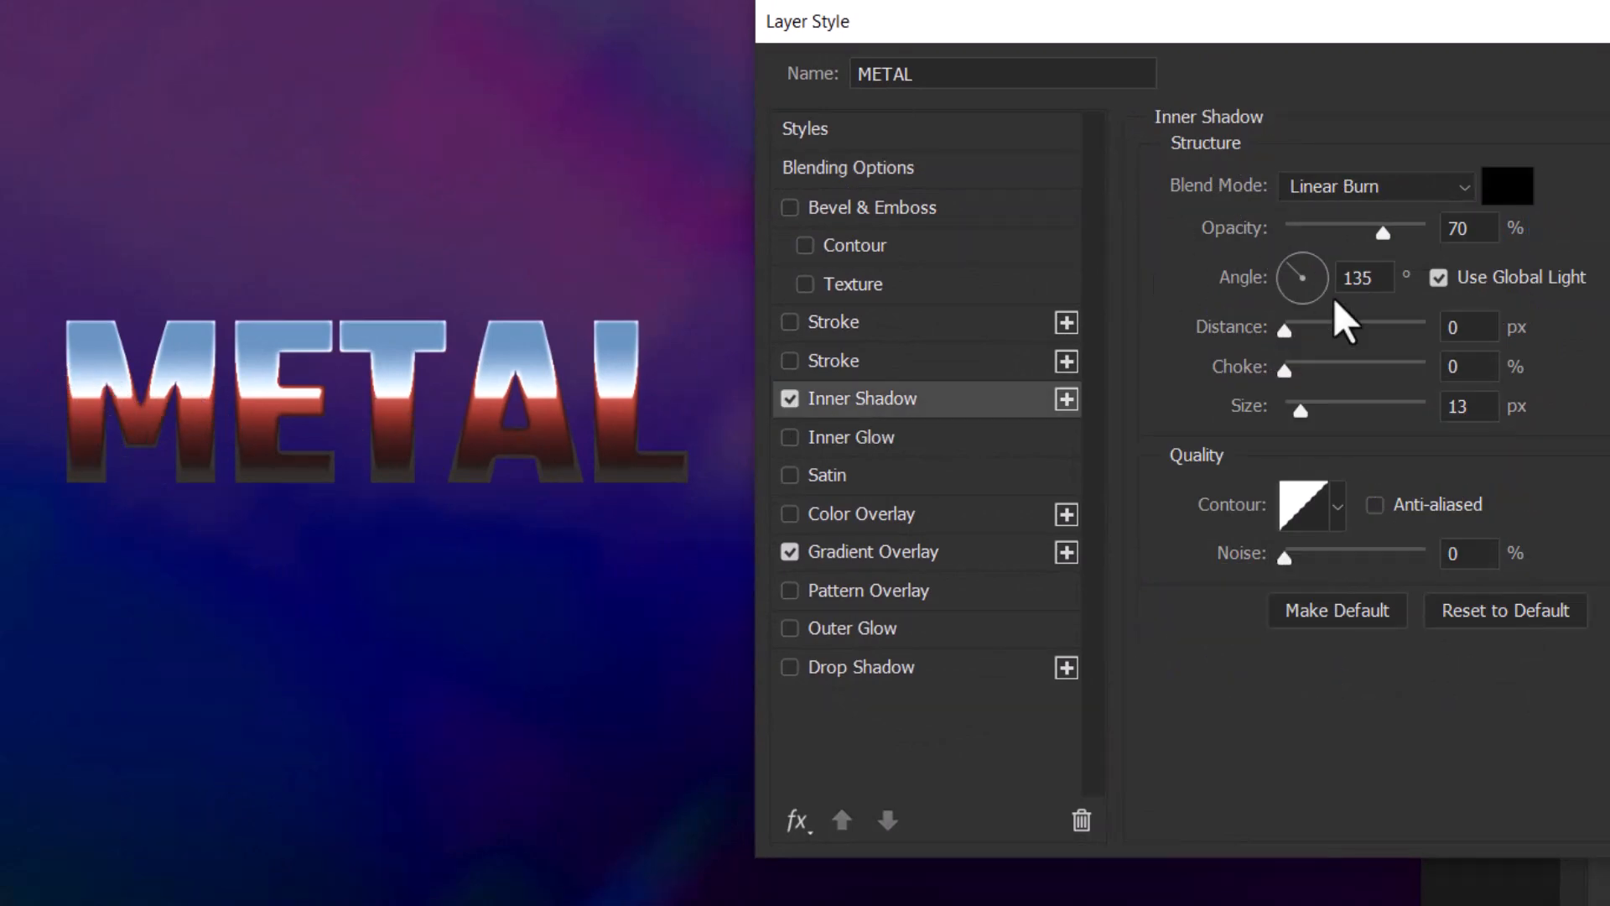
left_click_drag(1384, 235, 1326, 257)
left_click_drag(1296, 367, 1390, 366)
left_click_drag(1328, 372, 1267, 384)
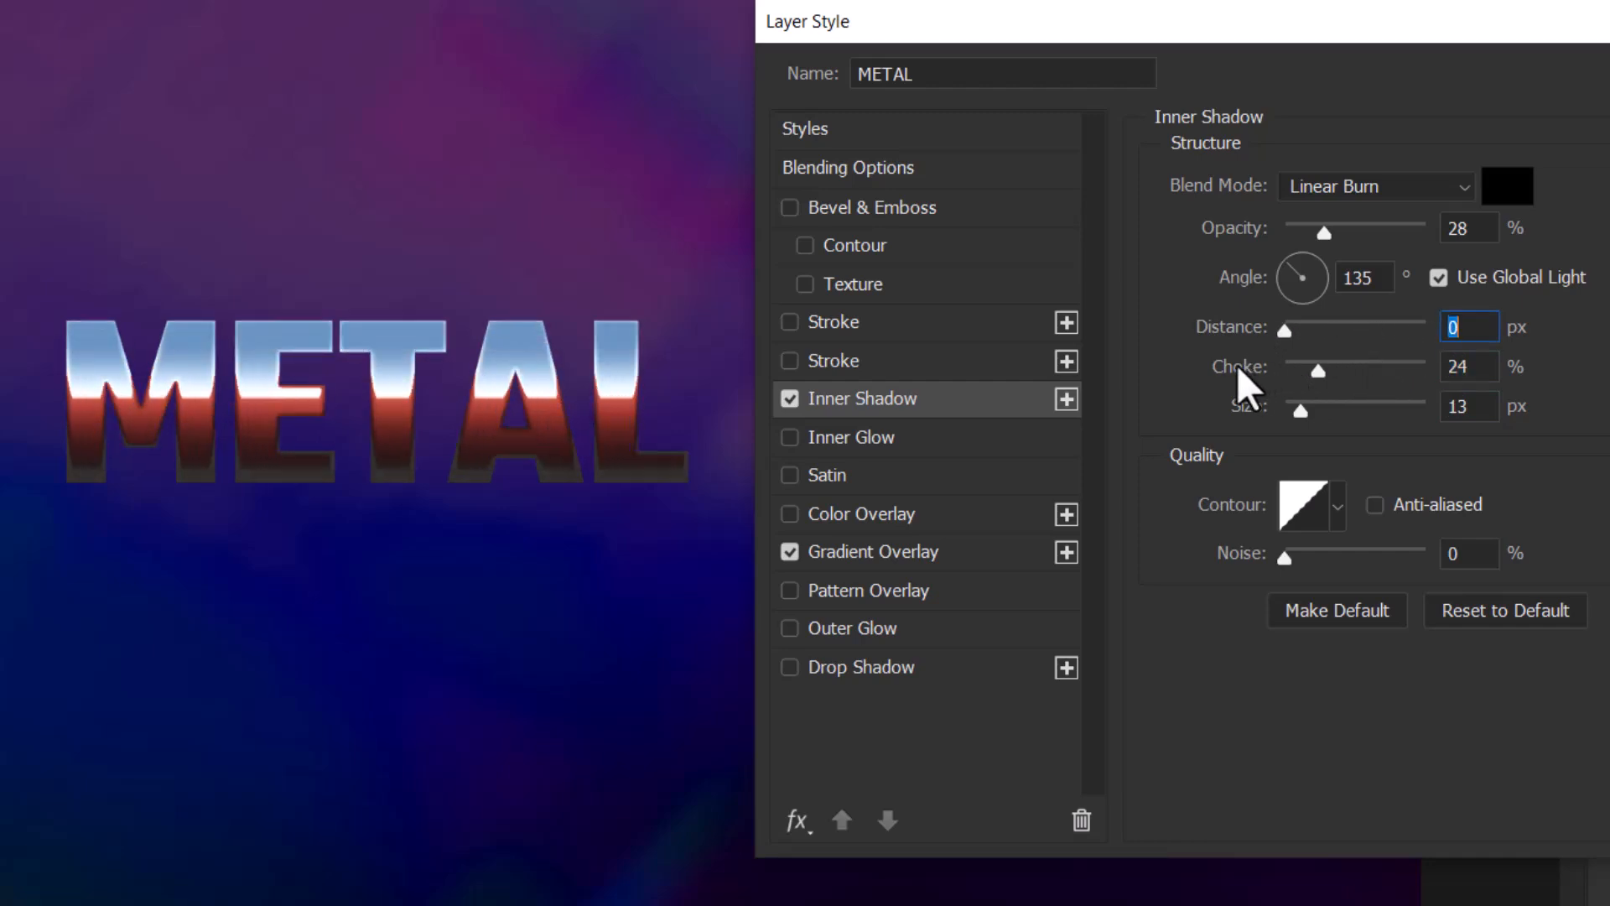
Step: Enable Anti-aliased on the inner shadow's contour and set its size to 21 px with 0% noise
left_click(1339, 508)
left_click(1322, 598)
left_click(1348, 540)
left_click(1339, 513)
left_click(1386, 578)
left_click(1339, 512)
left_click(1340, 513)
left_click(1160, 589)
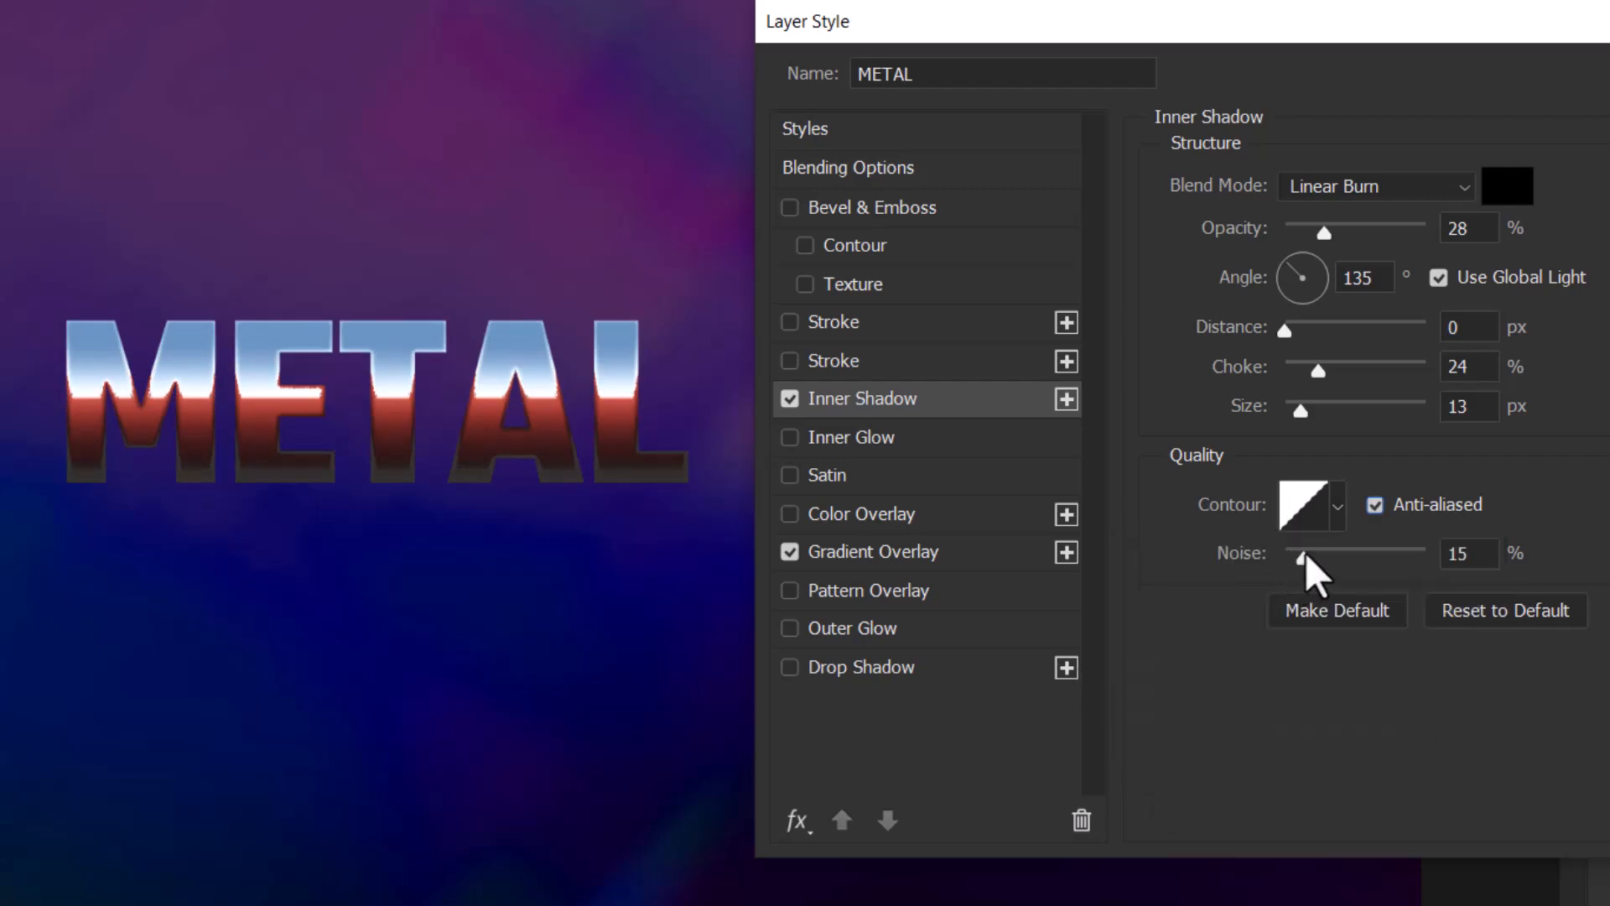
left_click_drag(1304, 557, 1241, 569)
left_click_drag(1305, 417, 1307, 421)
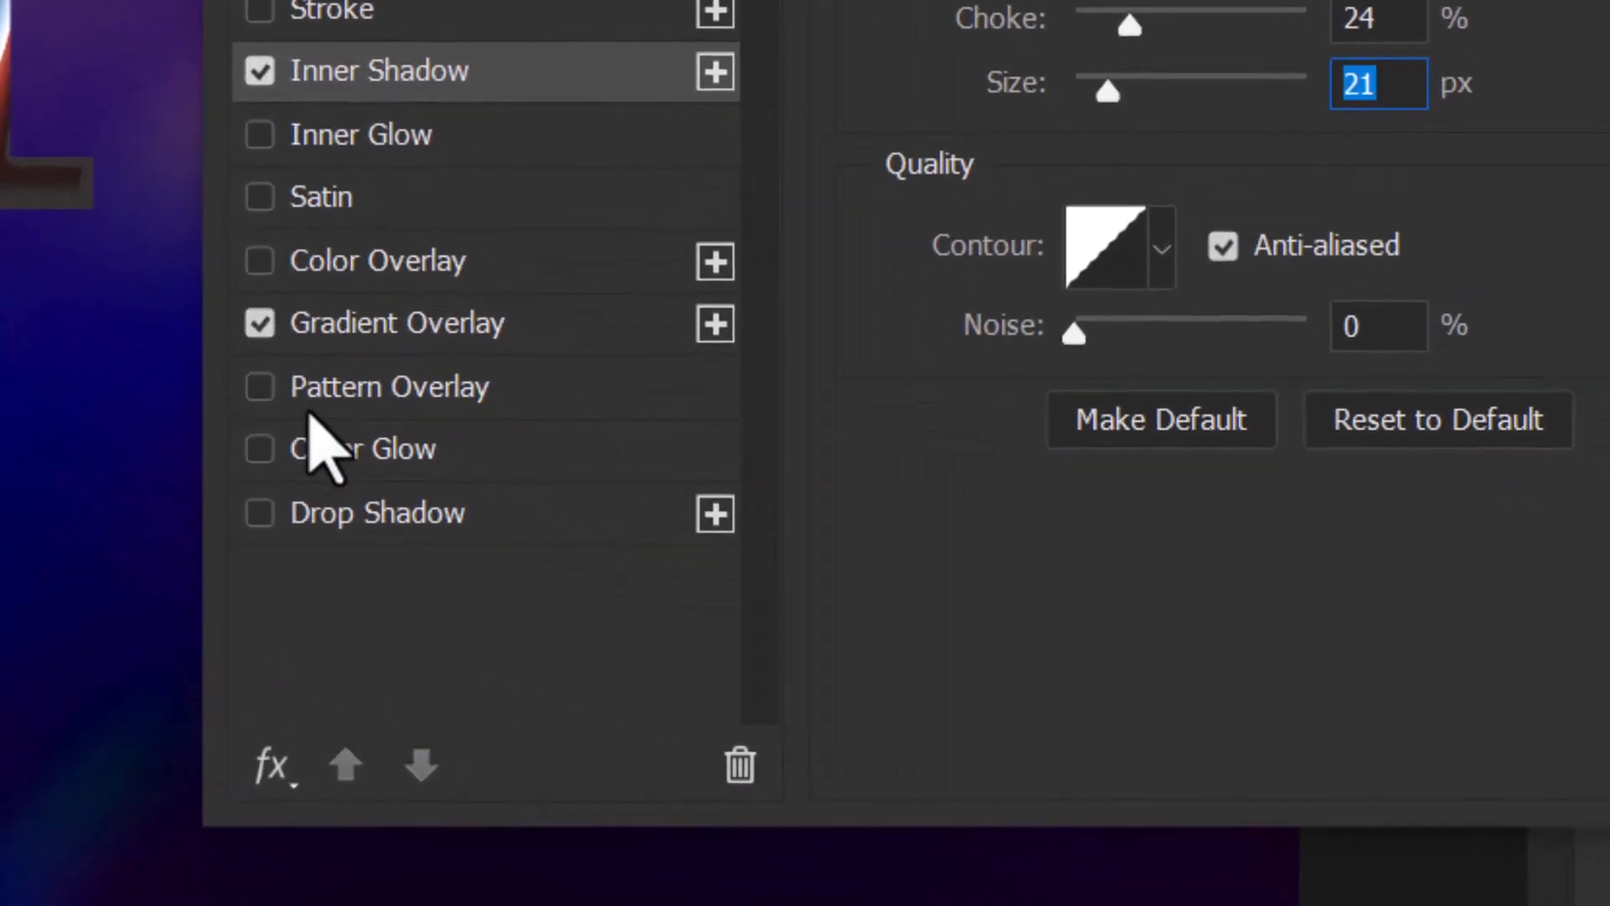
Step: Add a Pattern Overlay to the METAL layer using the first blue pattern of the Water set
left_click(312, 392)
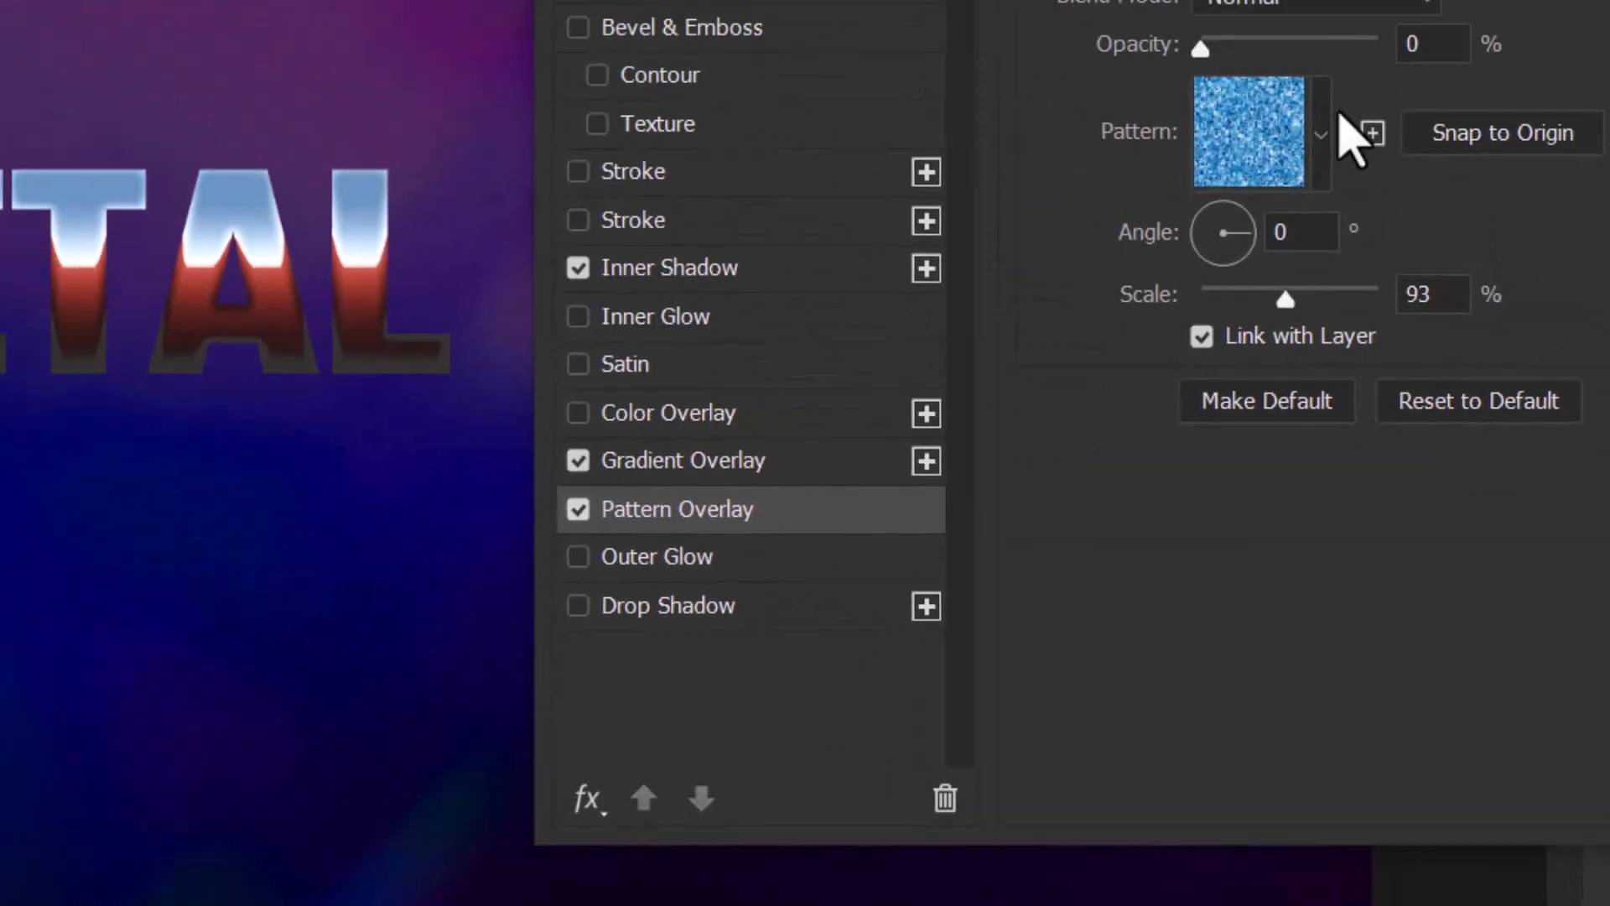
left_click(1374, 263)
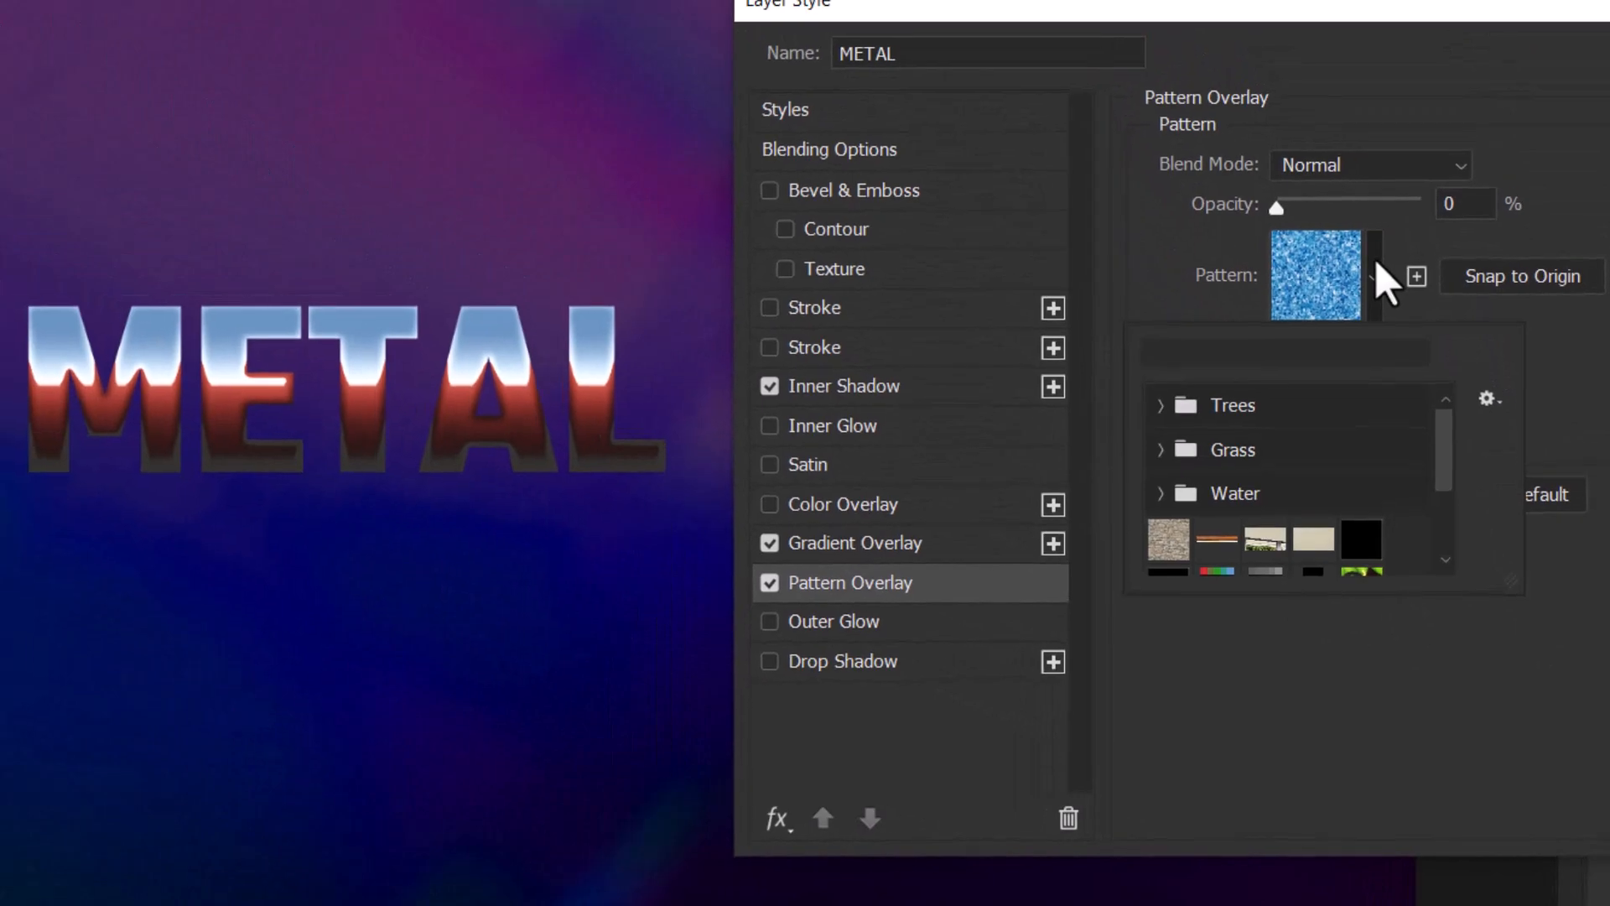
left_click(1268, 487)
scroll(1333, 477, "down", 1)
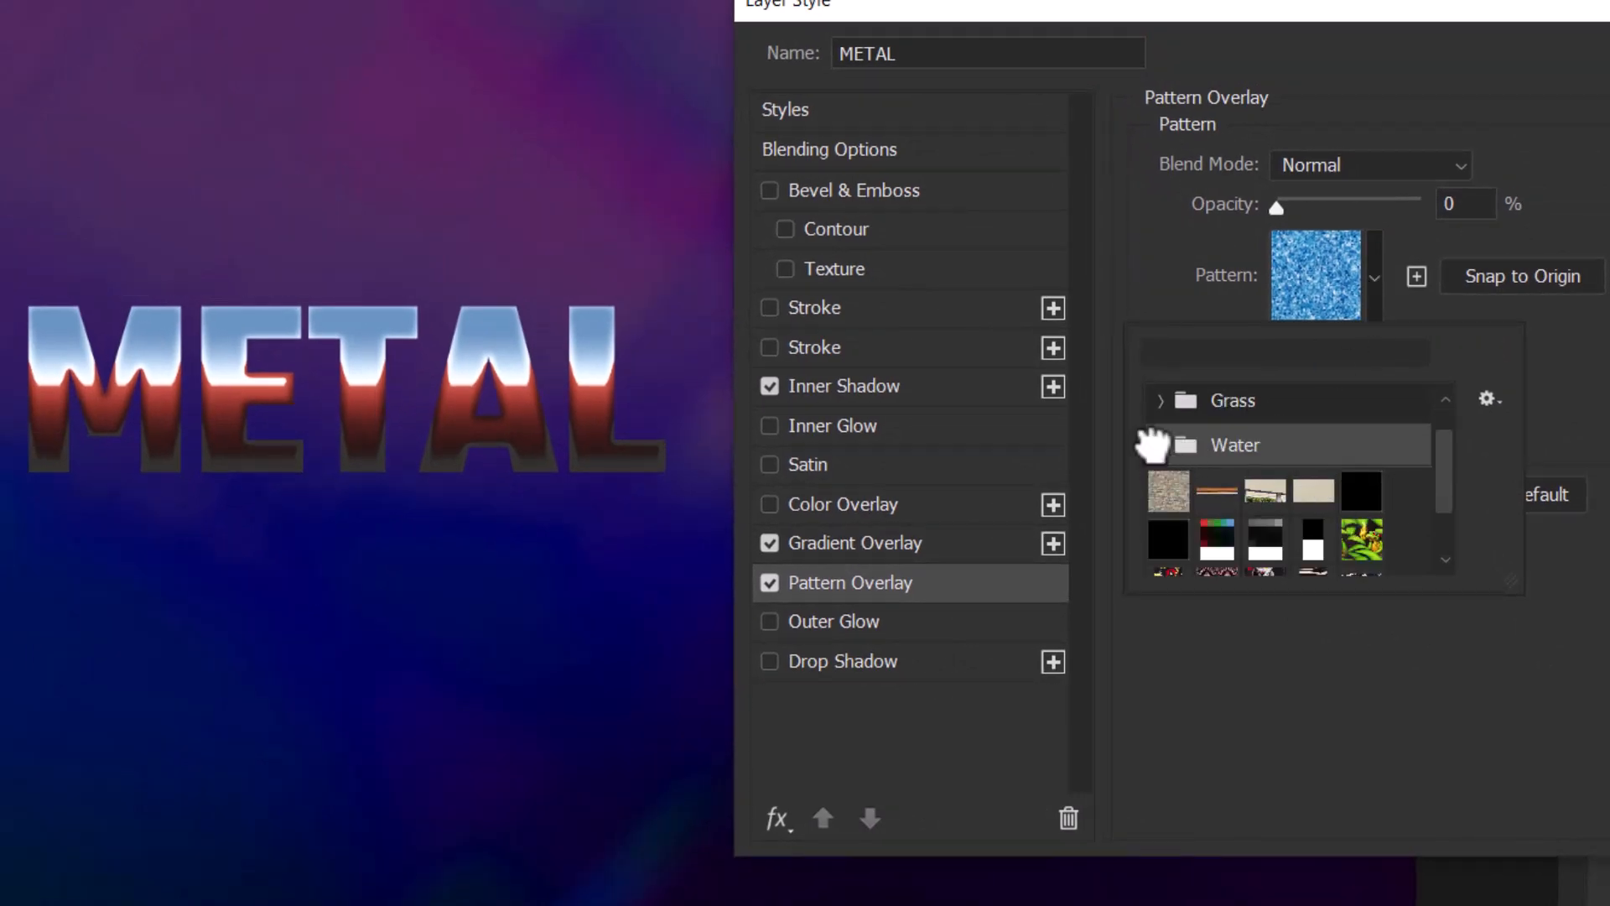
left_click(1160, 446)
left_click(1199, 490)
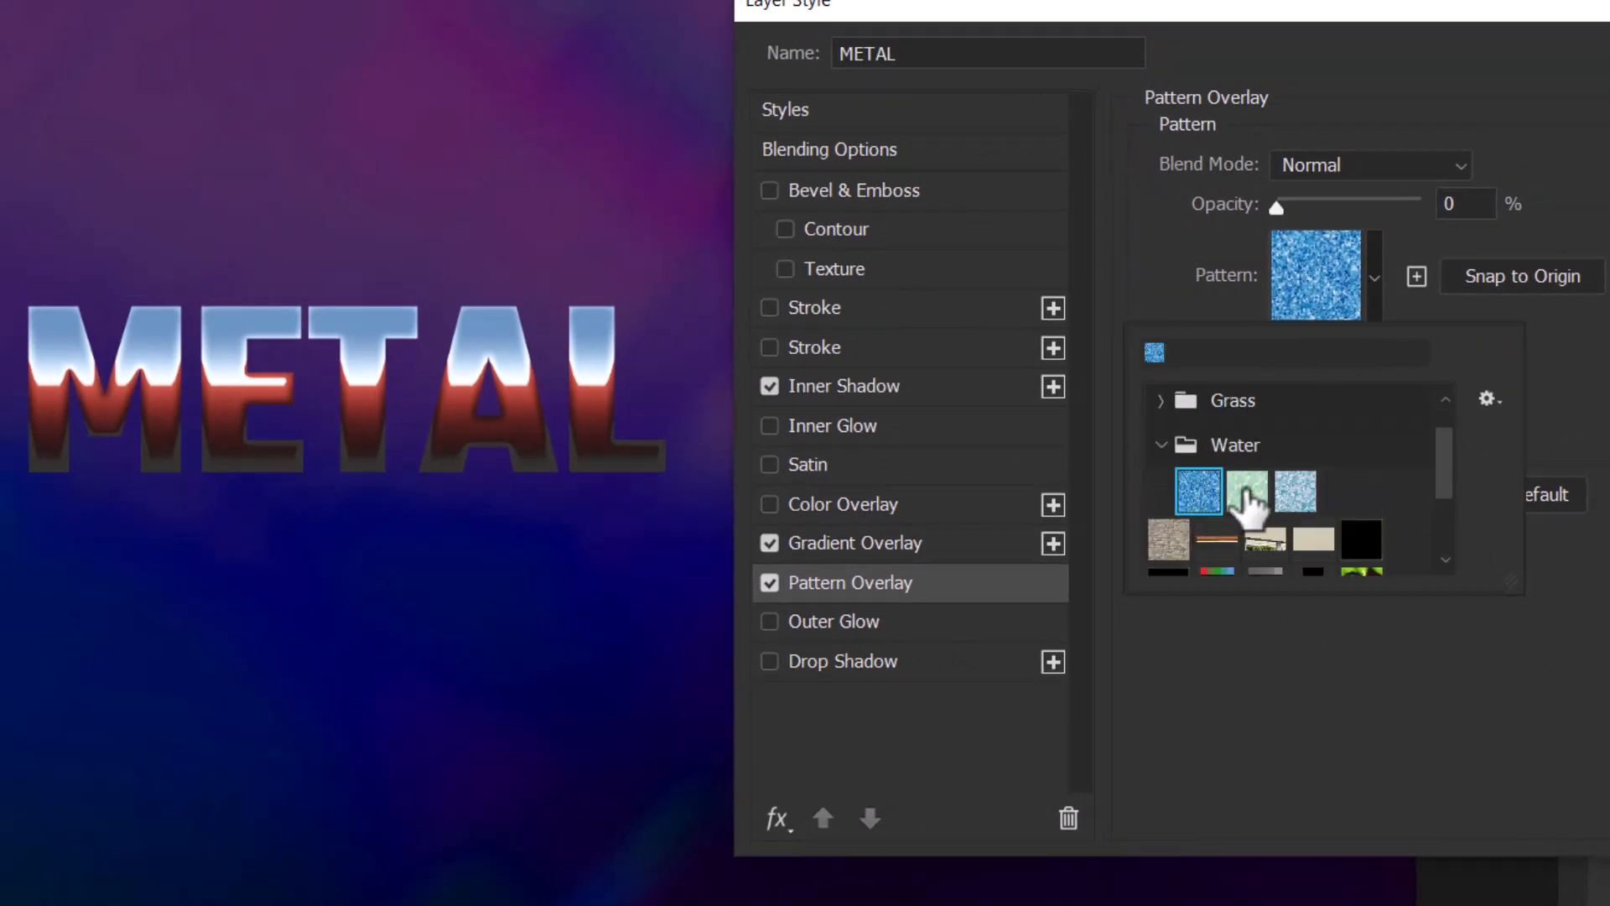
left_click(1546, 361)
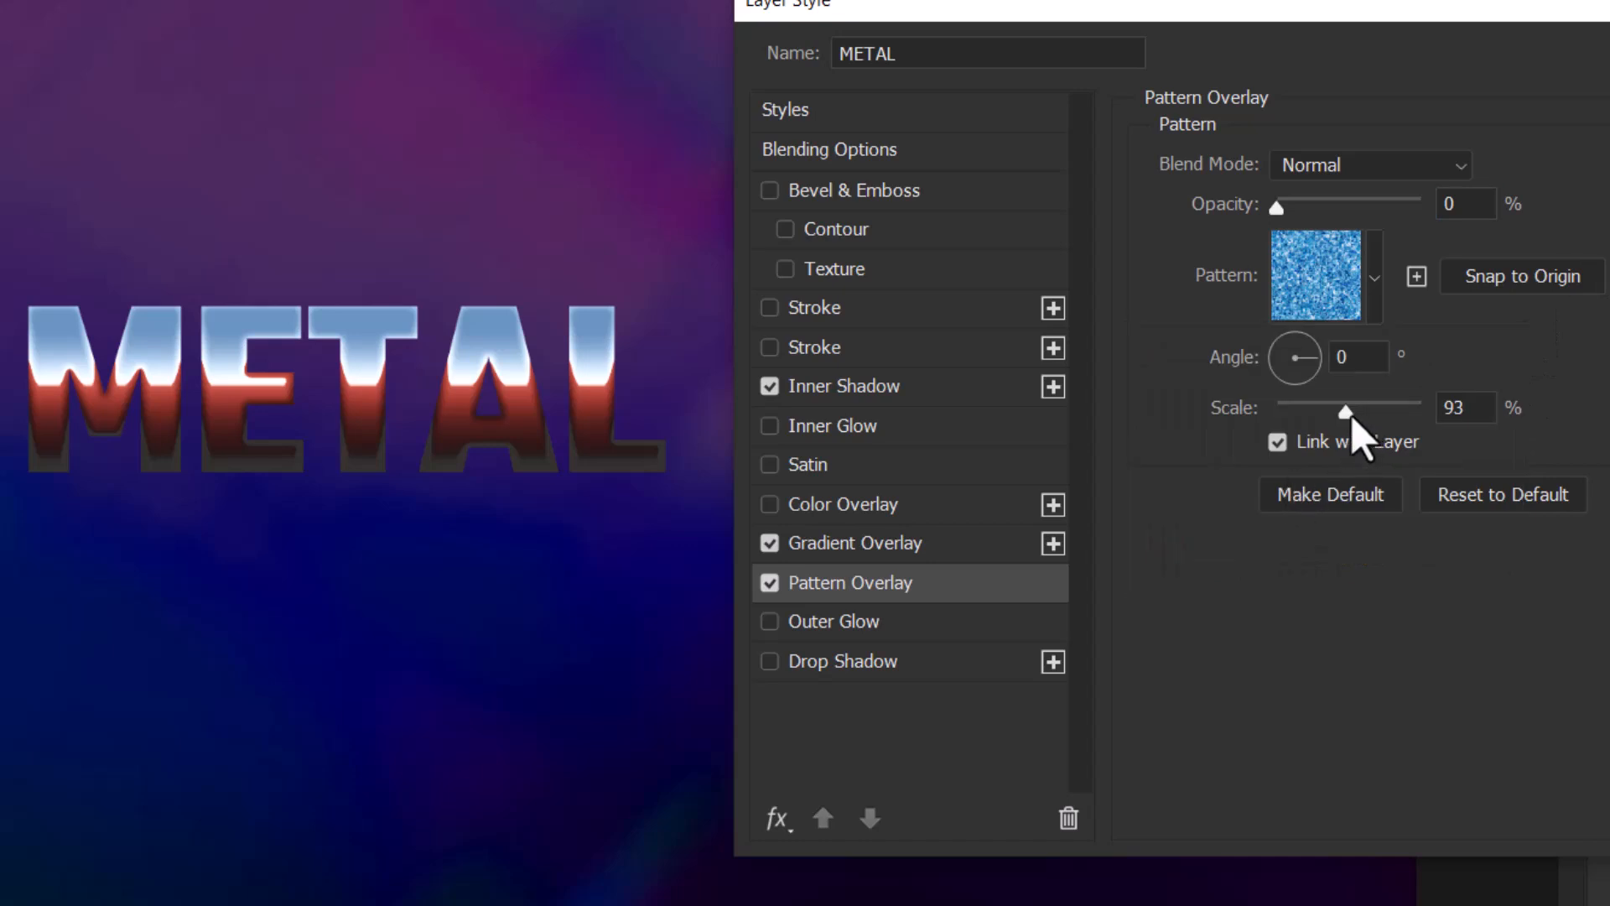
Step: Try the pattern overlay at 3% opacity and 284% scale
mouse_move(1350, 417)
left_mouse_down()
mouse_move(1389, 411)
mouse_move(1347, 414)
left_mouse_up()
left_click_drag(1277, 206, 1303, 206)
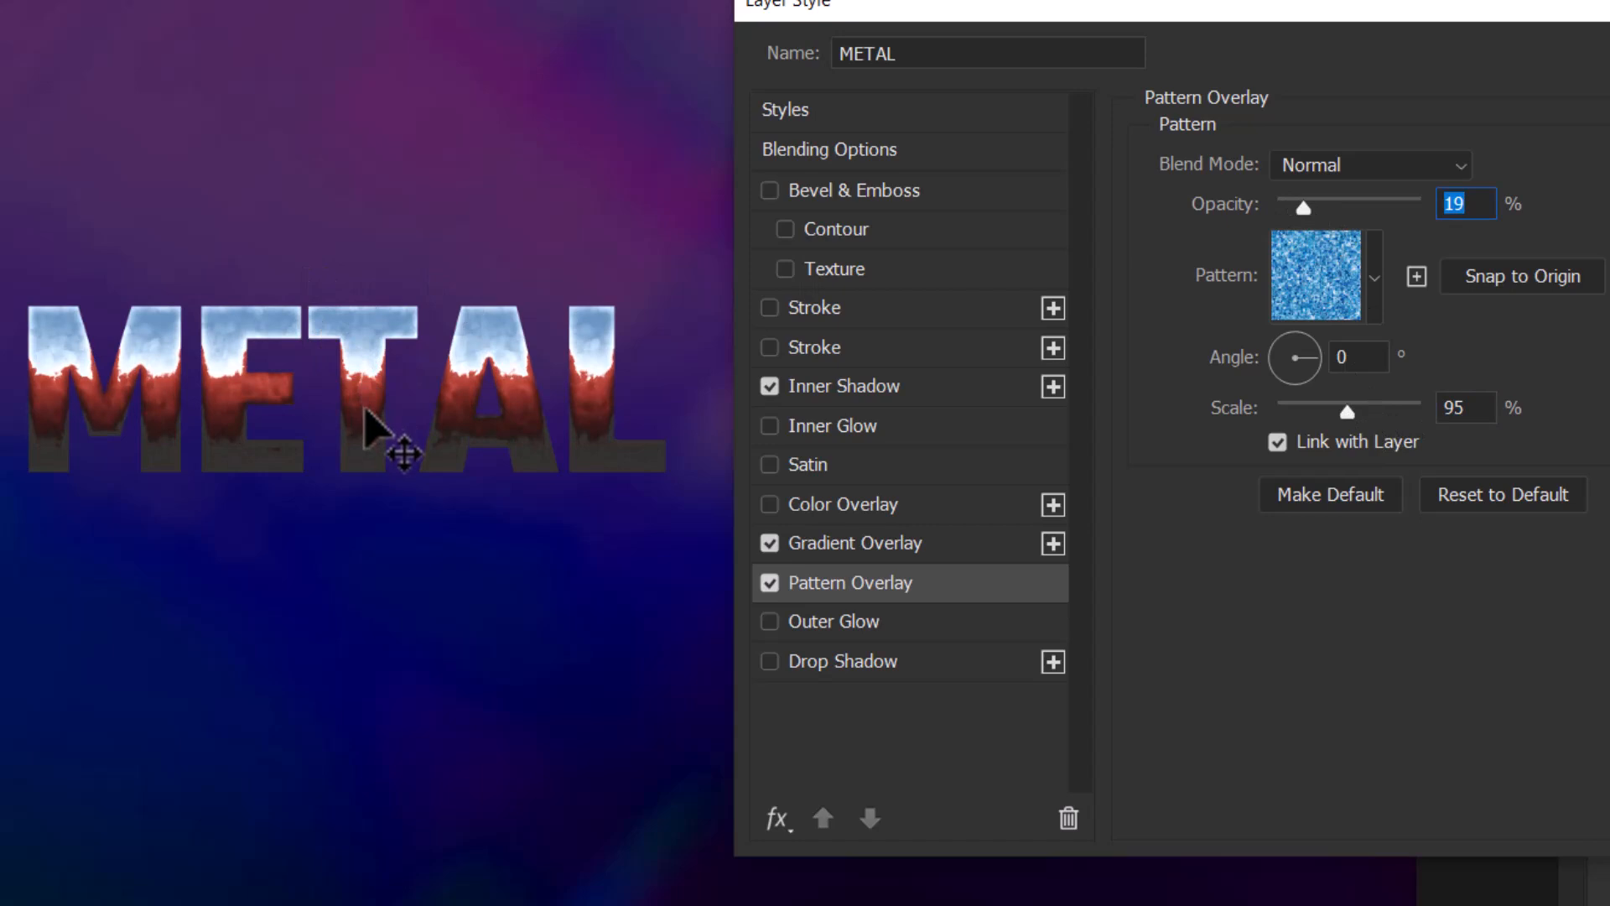
left_click_drag(1305, 209, 1282, 208)
mouse_move(1348, 412)
left_mouse_down()
mouse_move(1402, 411)
mouse_move(1365, 410)
left_mouse_up()
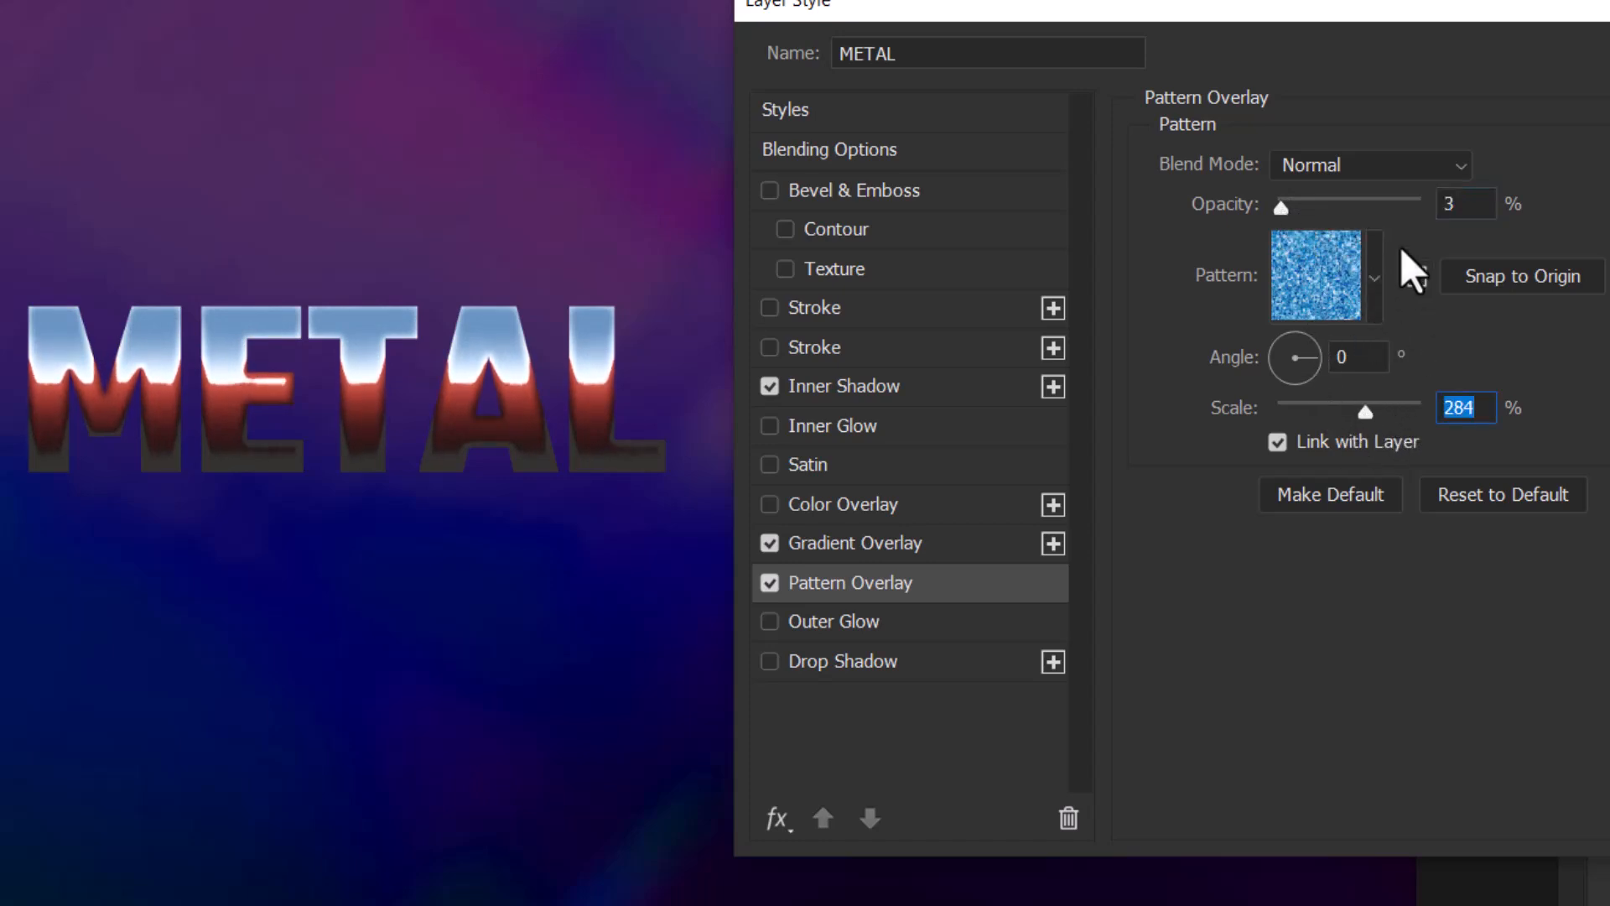
Step: Try the Overlay and Color Burn blend modes on the pattern overlay, then return it to Normal
left_click(1401, 172)
left_click(1309, 569)
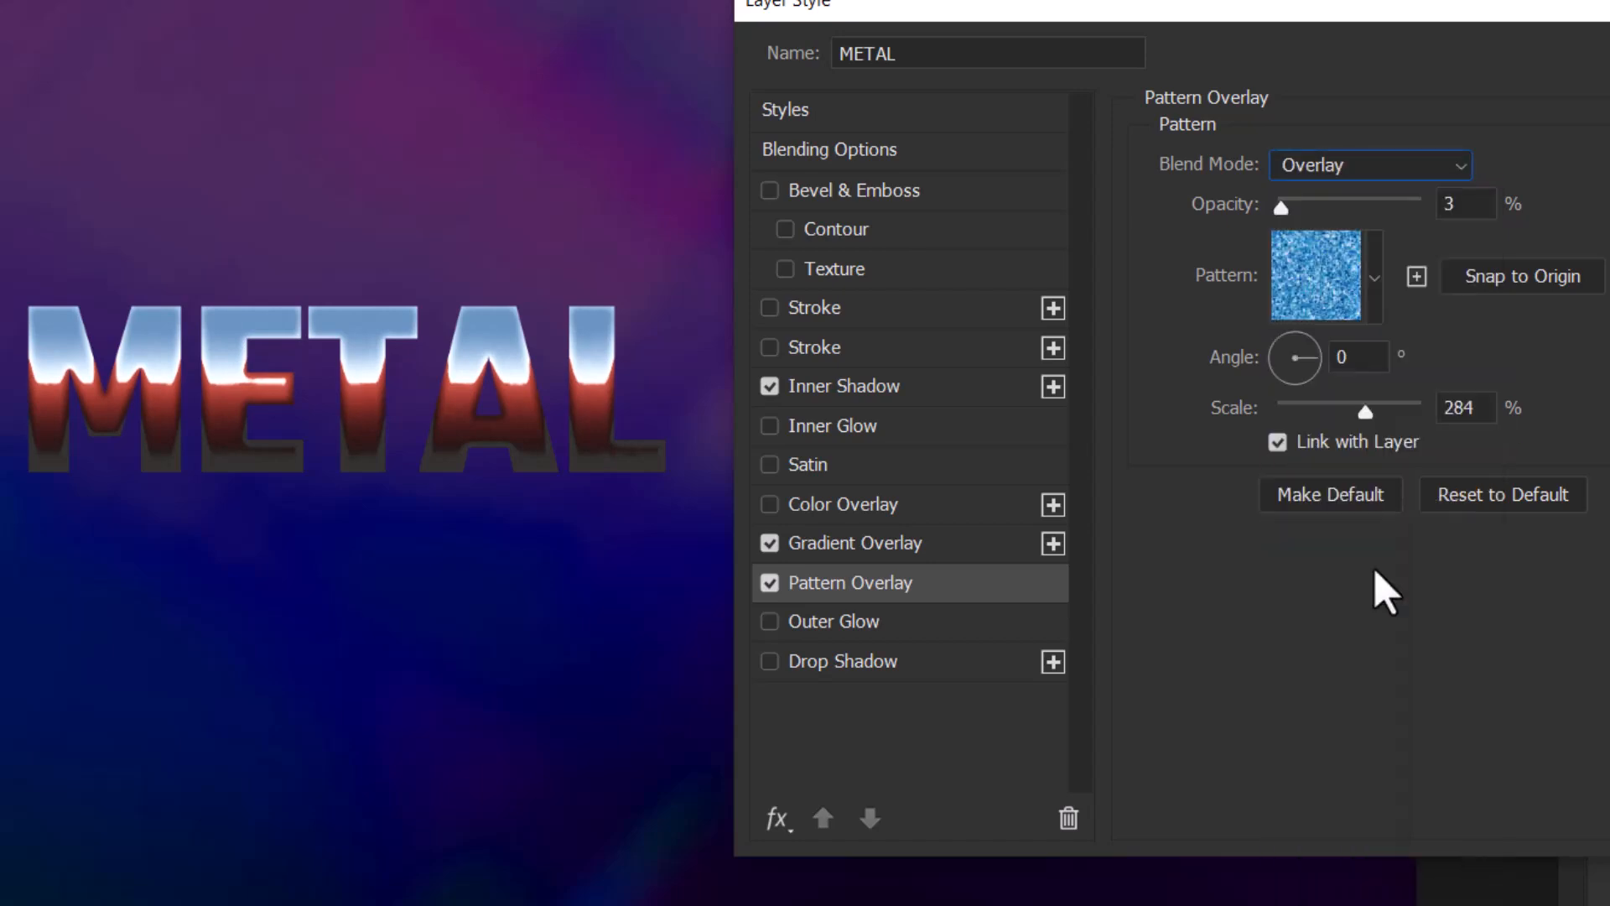
mouse_move(1283, 207)
left_mouse_down()
mouse_move(1428, 208)
mouse_move(1301, 208)
left_mouse_up()
left_click(1359, 165)
left_click(1345, 316)
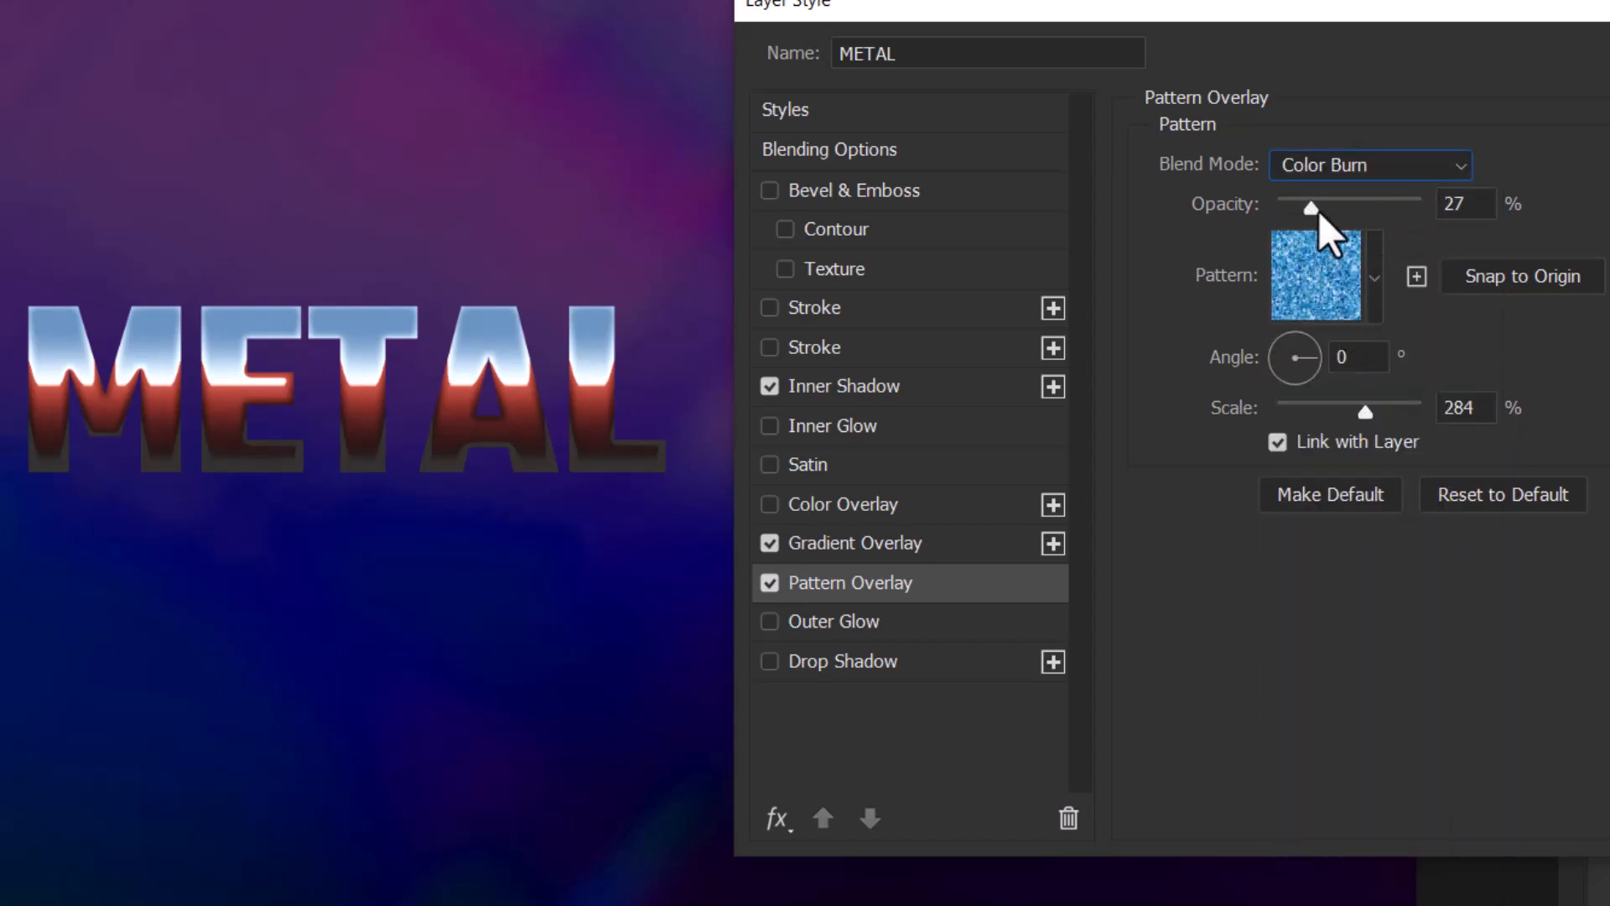
left_click(1352, 166)
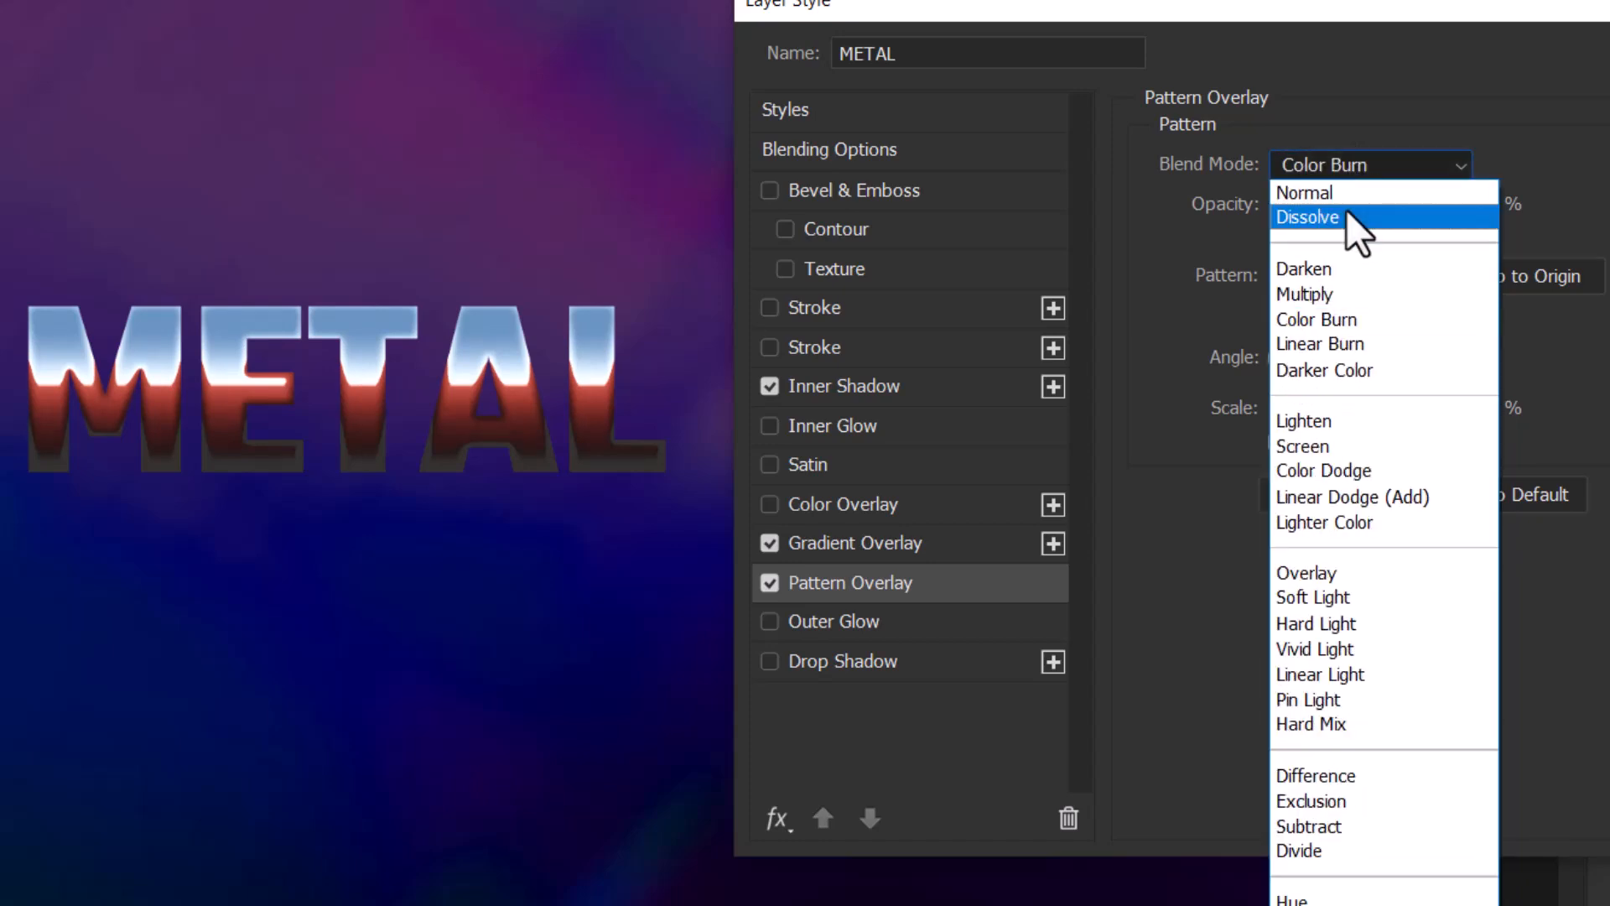
left_click(1342, 194)
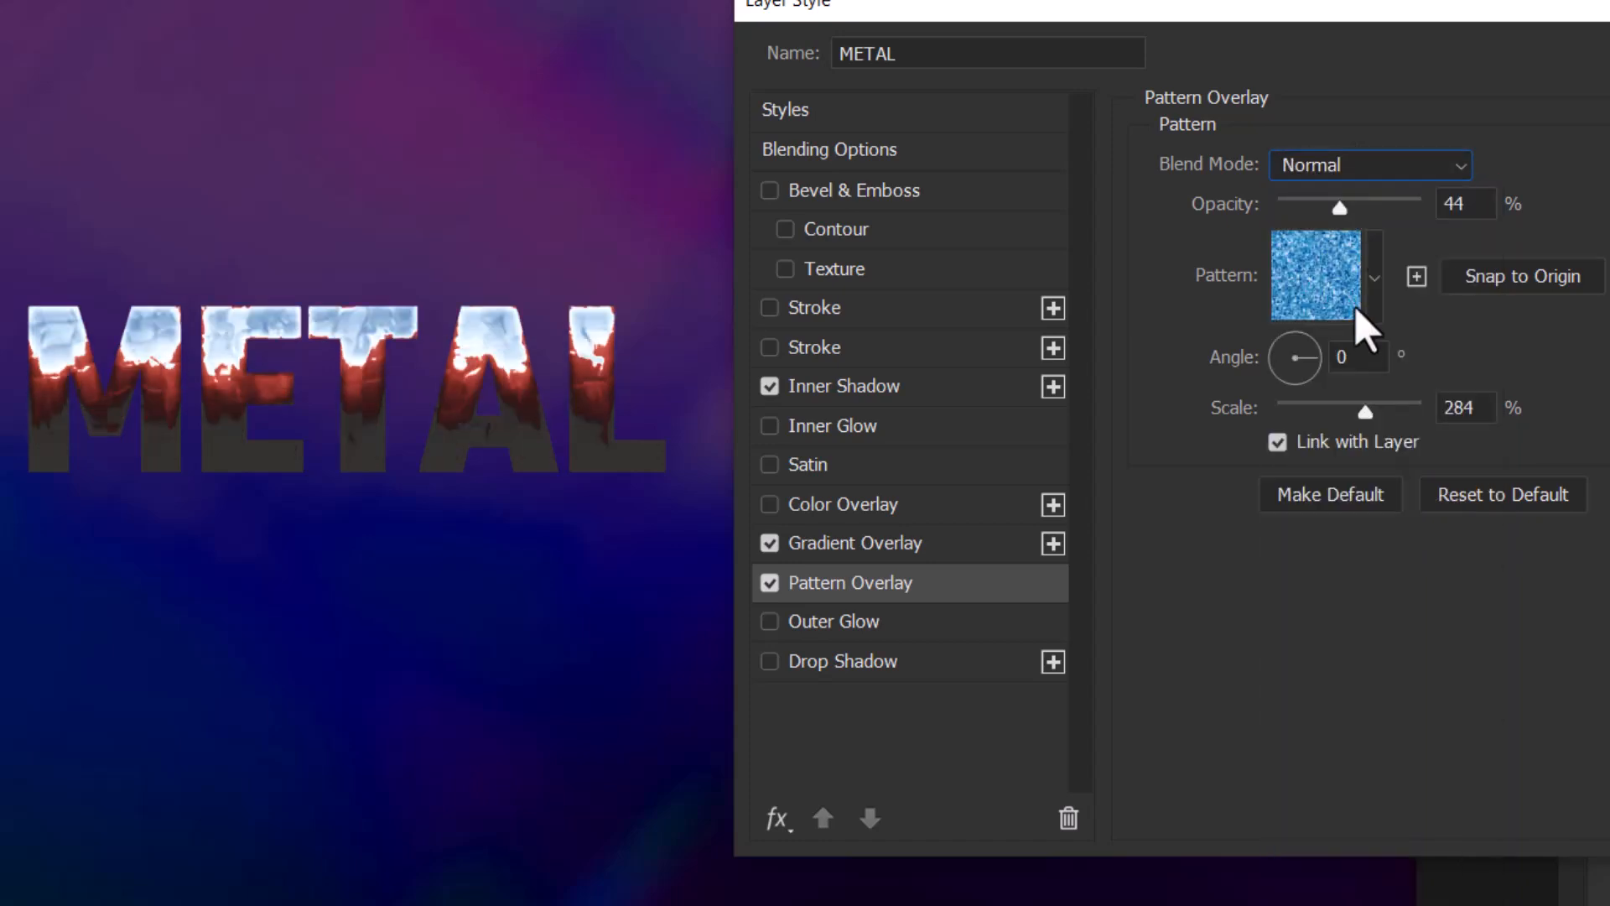
Step: Set the pattern overlay's scale to 342% and opacity to 6%, and apply the layer style
mouse_move(1372, 421)
left_mouse_down()
mouse_move(1310, 445)
mouse_move(1306, 430)
mouse_move(1373, 429)
left_mouse_up()
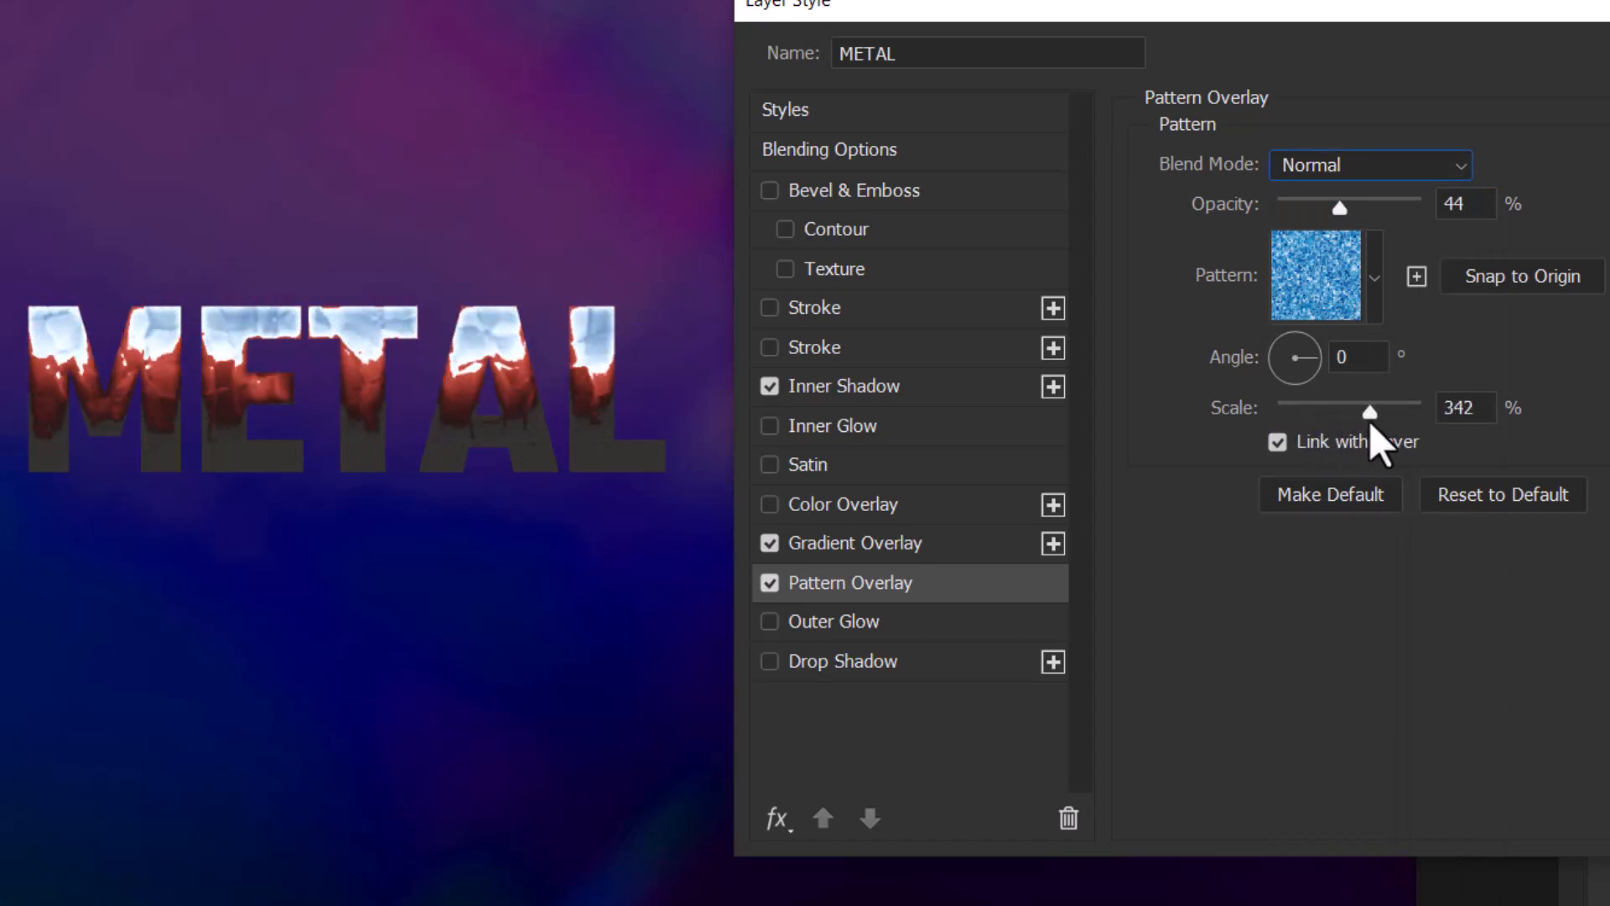
left_click_drag(1340, 207, 1287, 220)
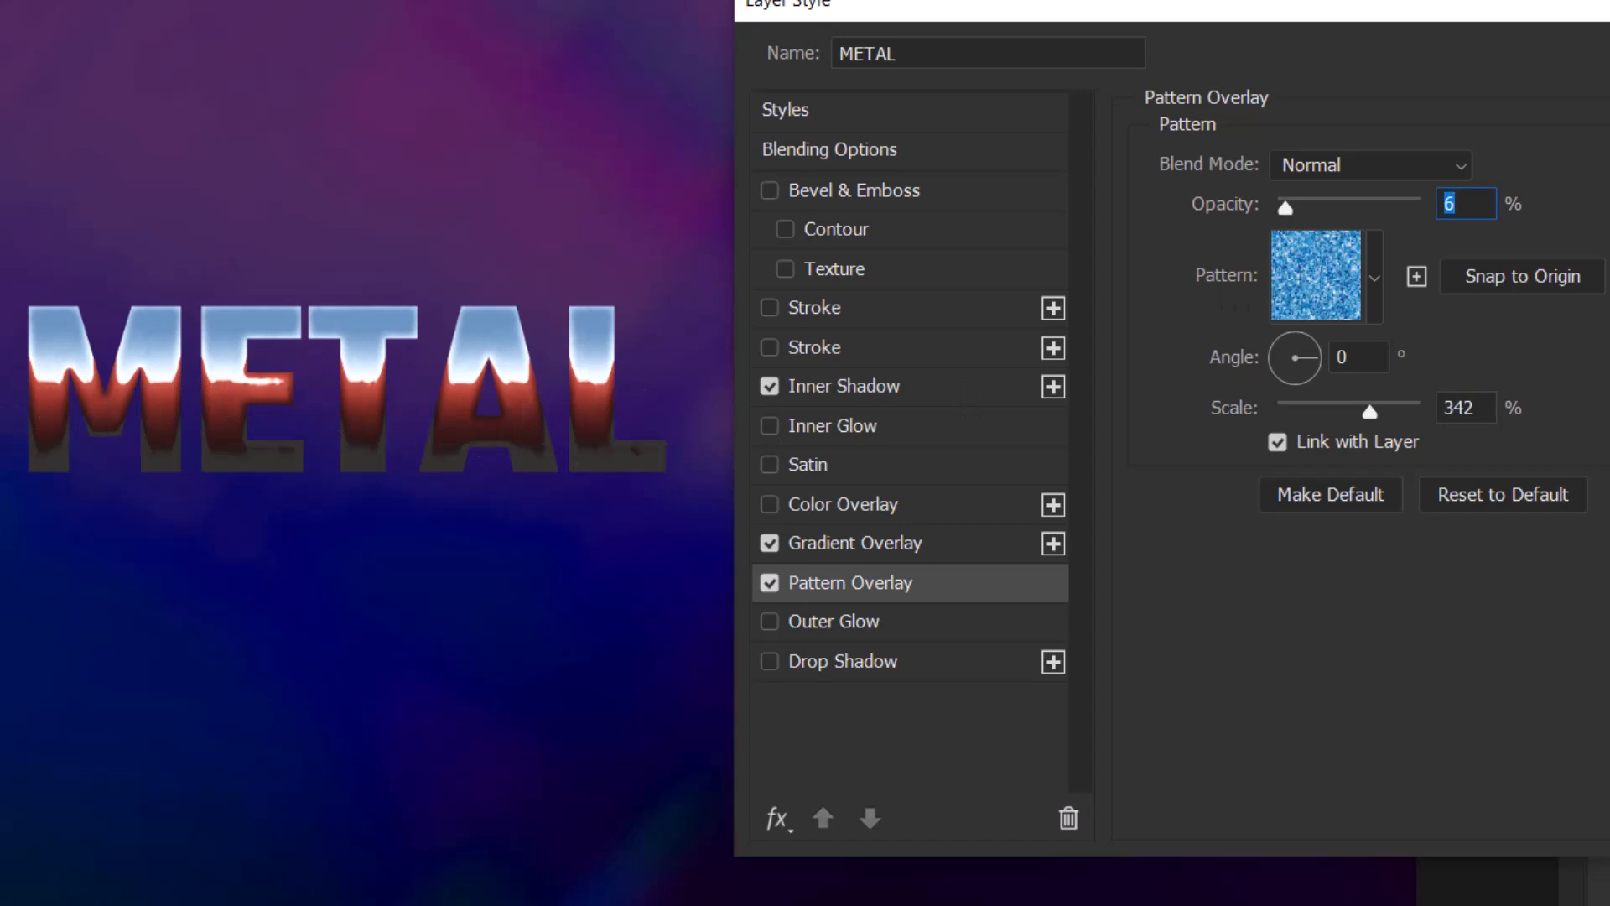
key("Return")
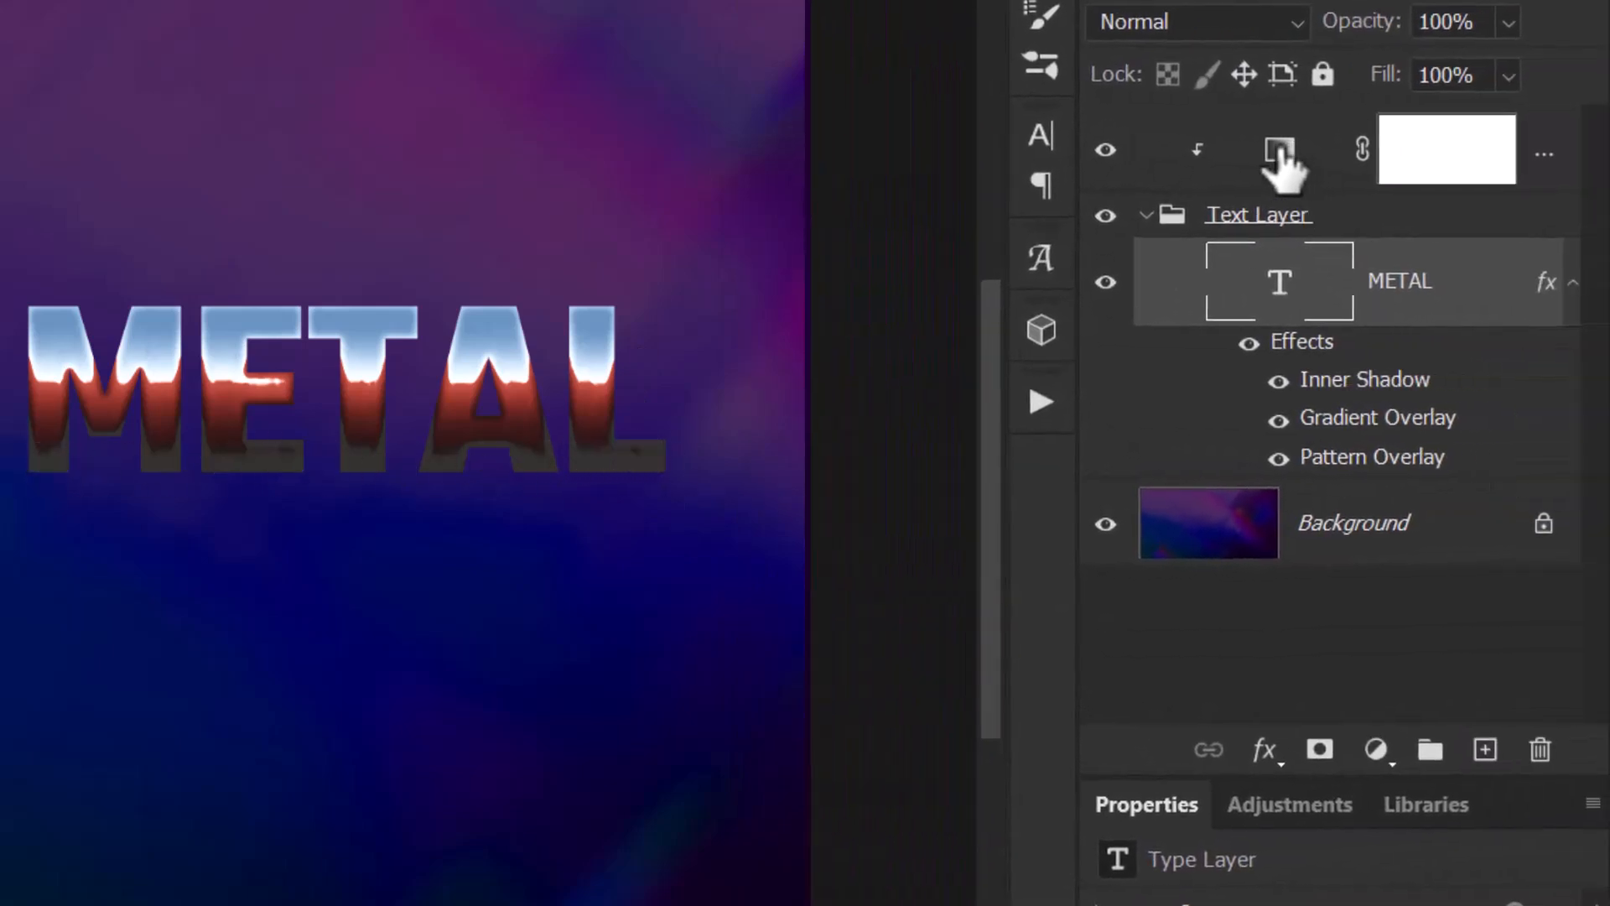
Step: Recolour the Gradient Map's first stop very dark red and move its white stop to location 43 with the red stop just before it
left_click(1277, 153)
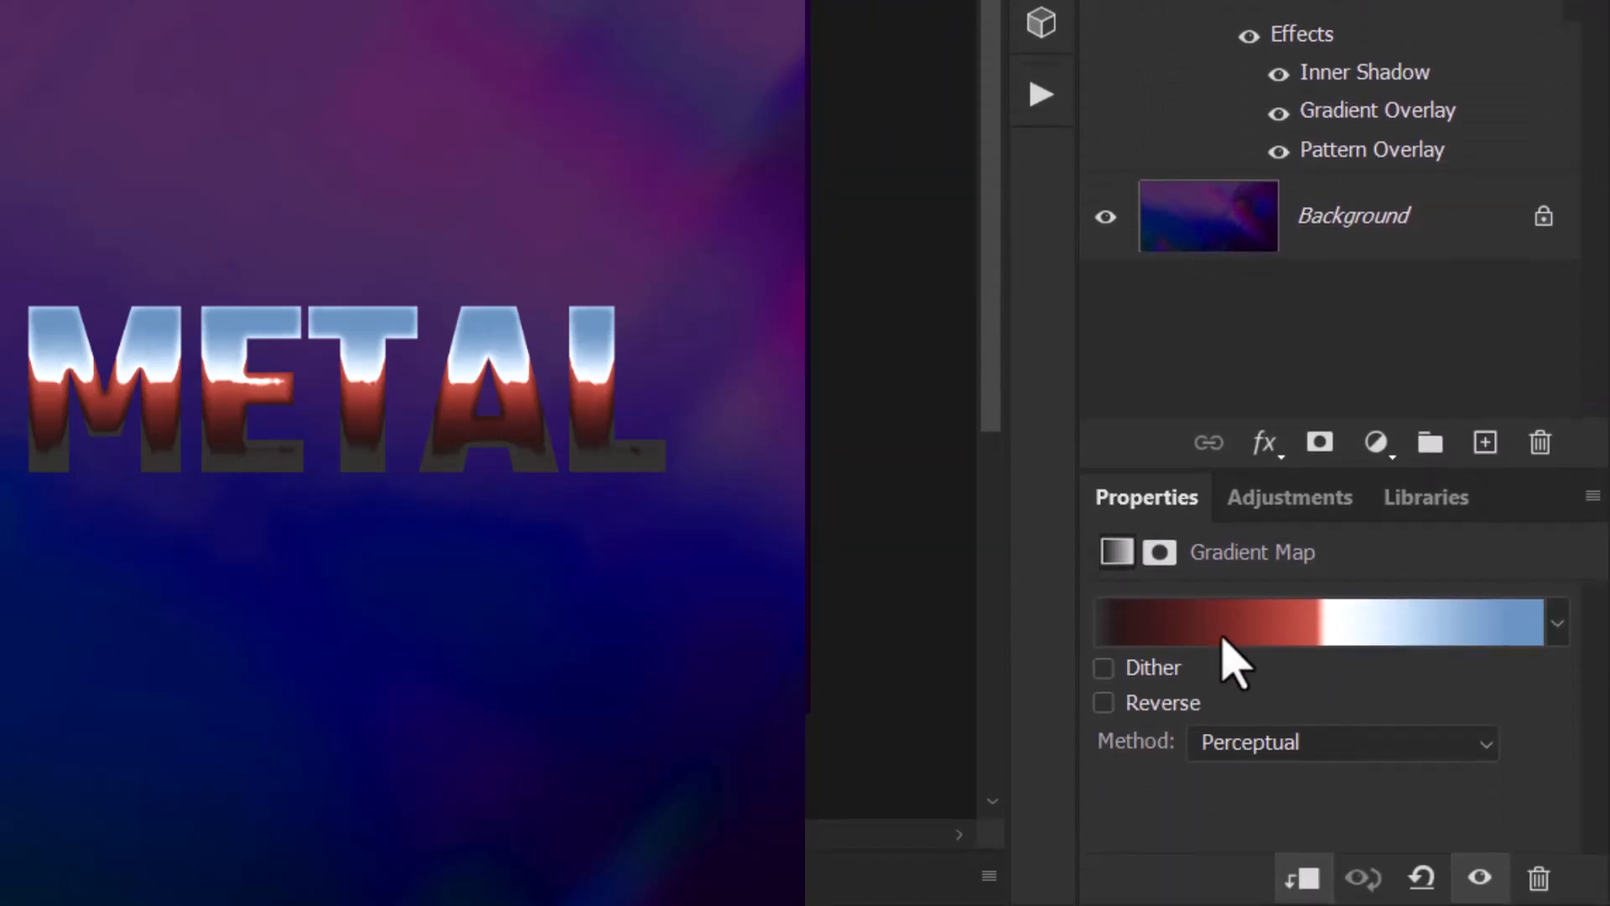
left_click(1349, 728)
double_click(860, 644)
left_click_drag(1430, 705, 1441, 579)
key("Return")
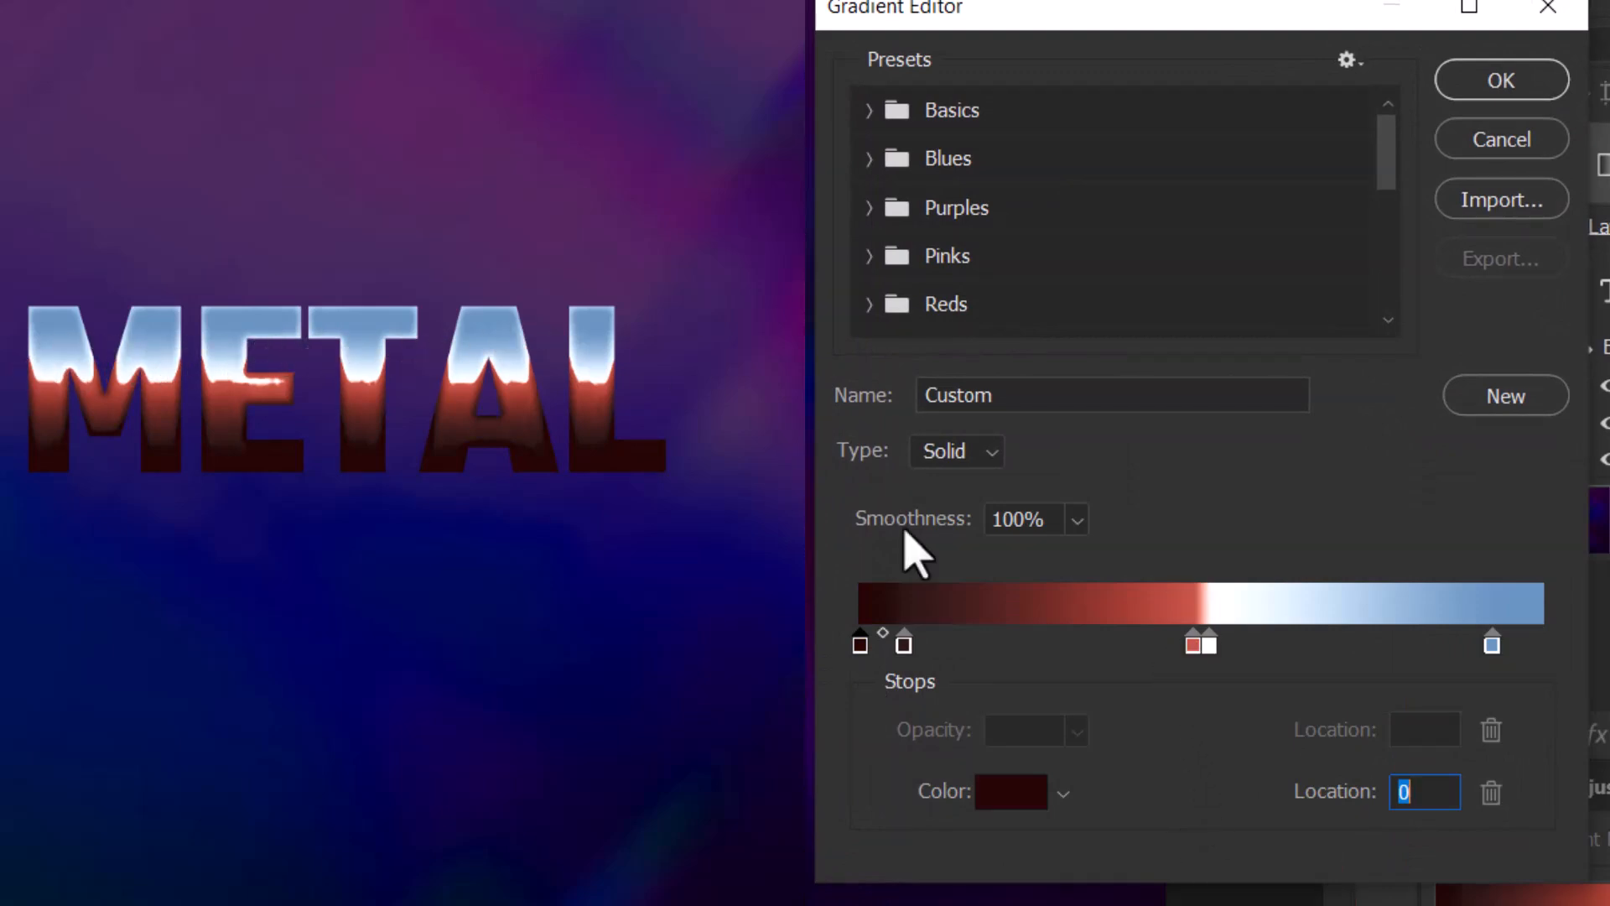
left_click_drag(1195, 646, 1153, 652)
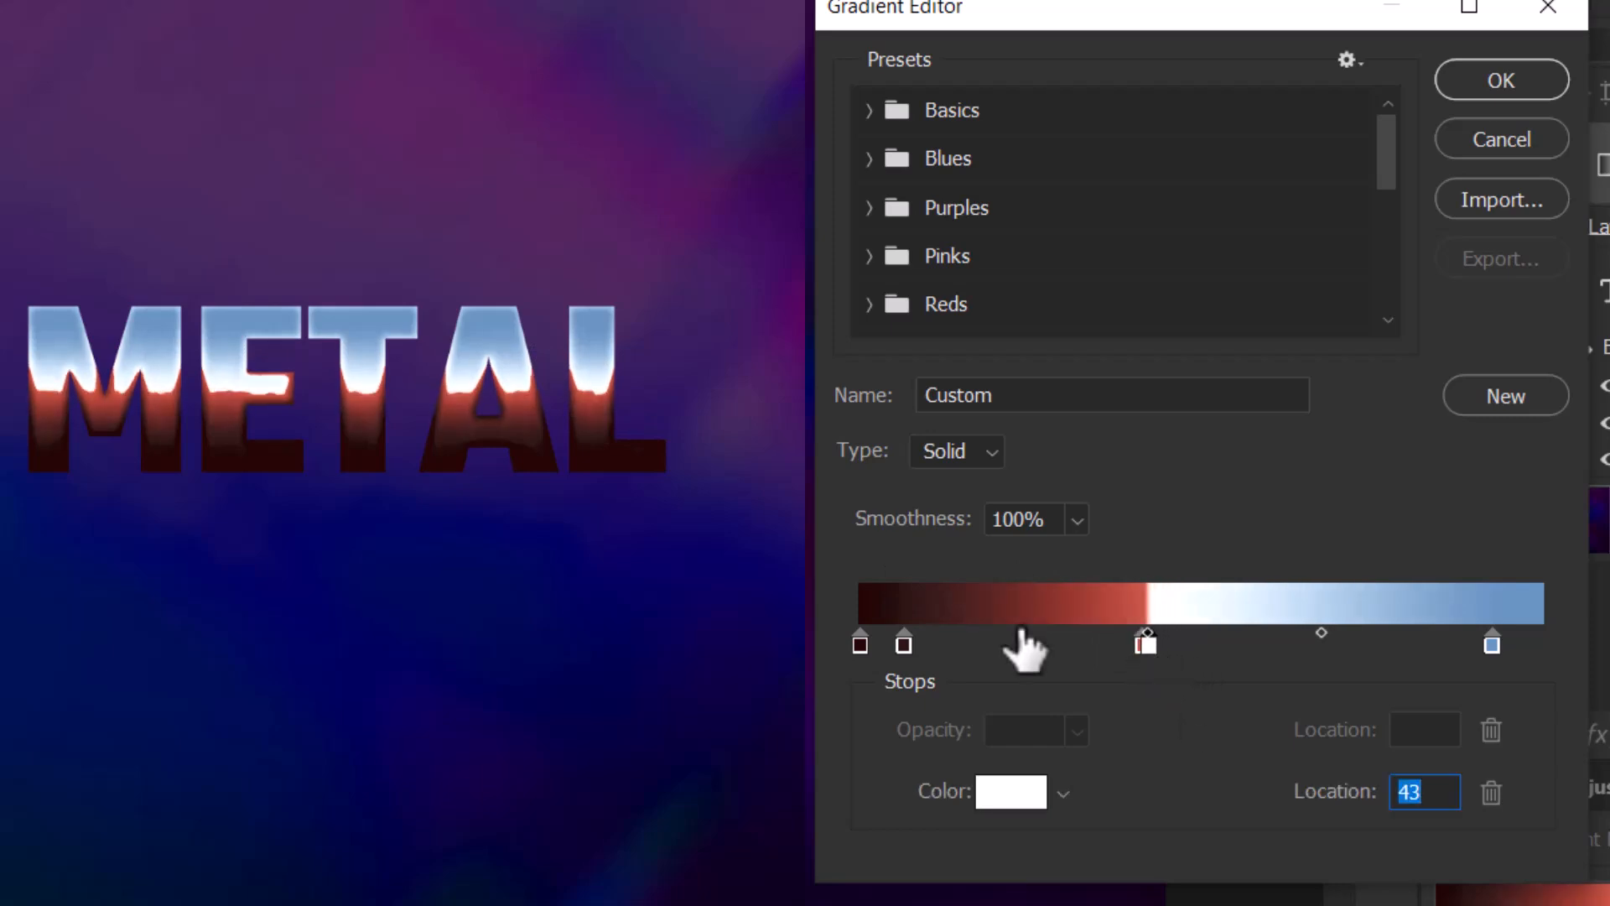
left_click(1510, 80)
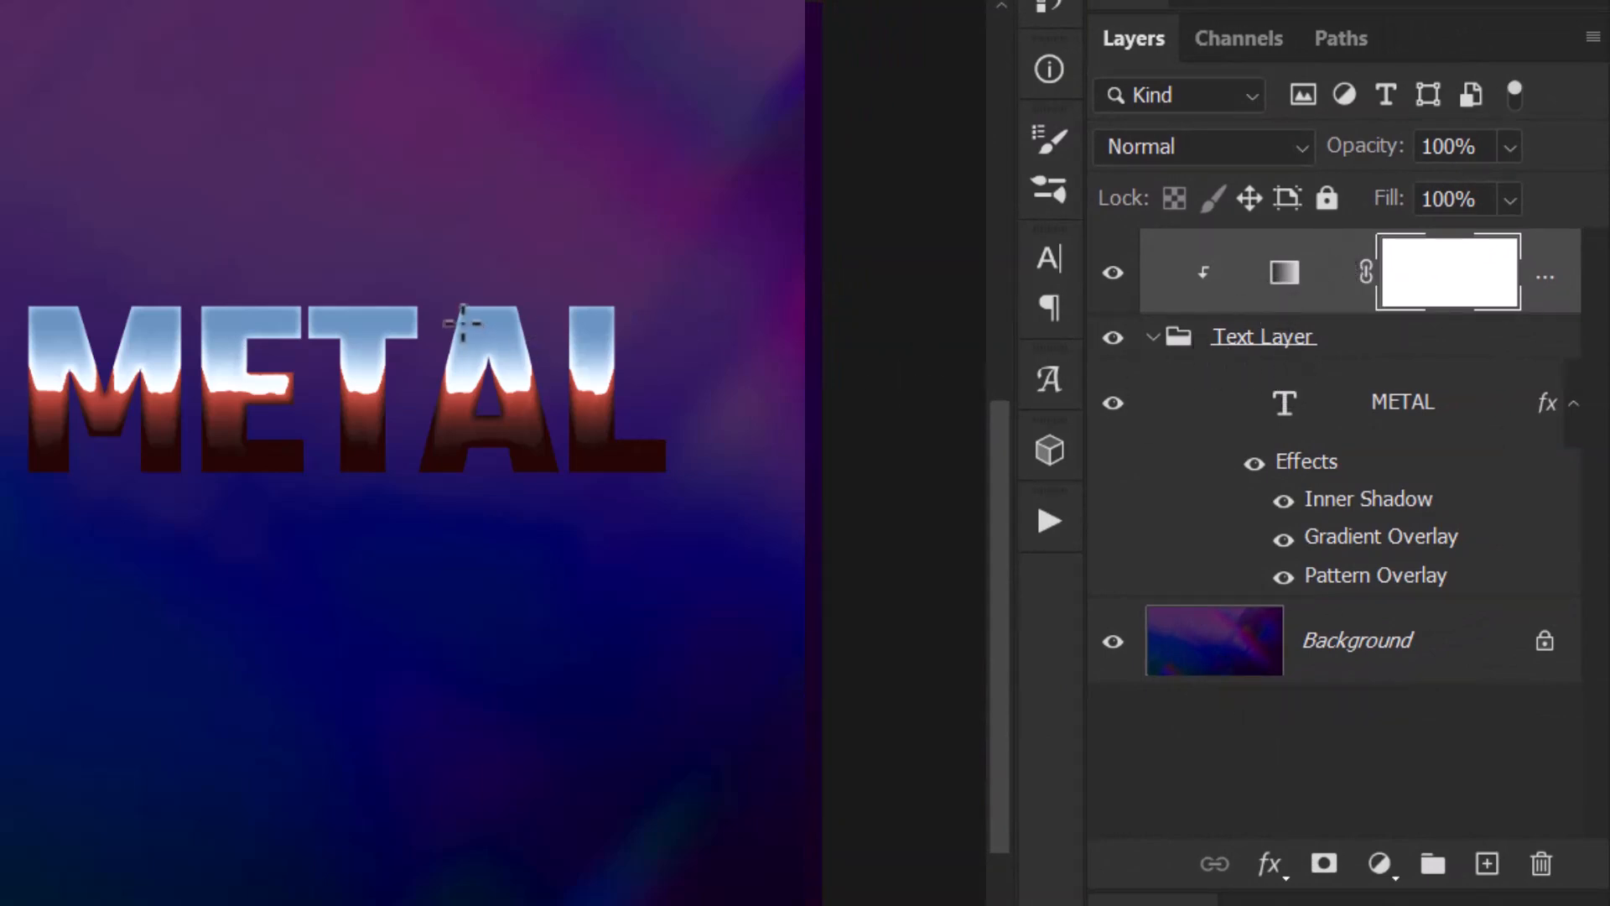
Step: Group the Gradient Map layer together with the Text Layer group and name the new group Metal text Group
left_click(1428, 396)
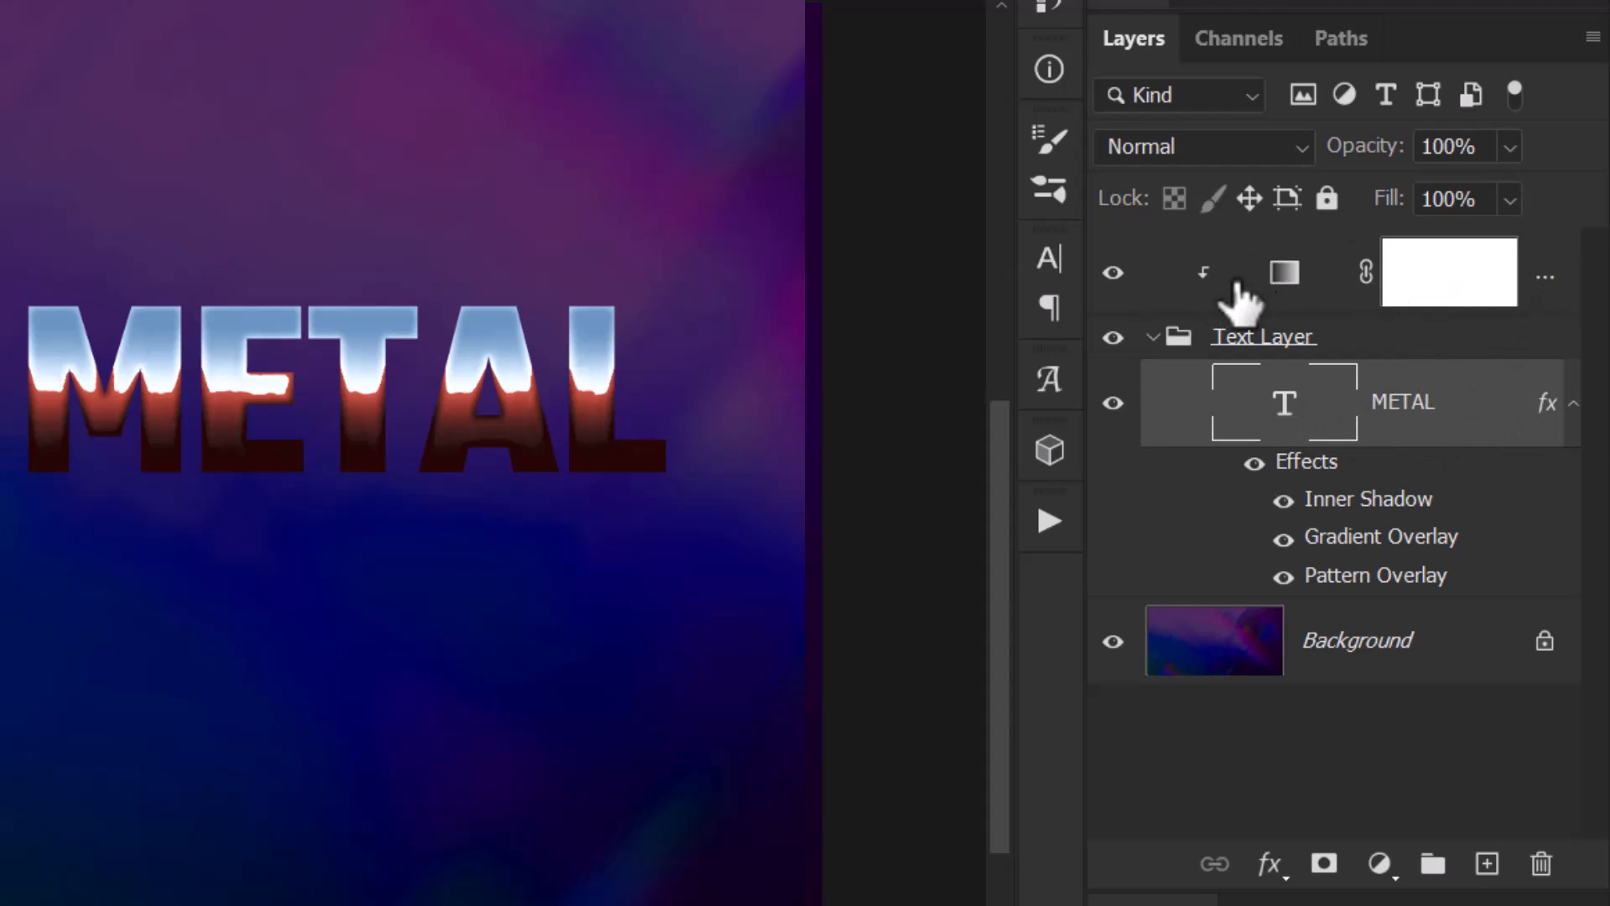
left_click(1363, 289)
left_click(1396, 345)
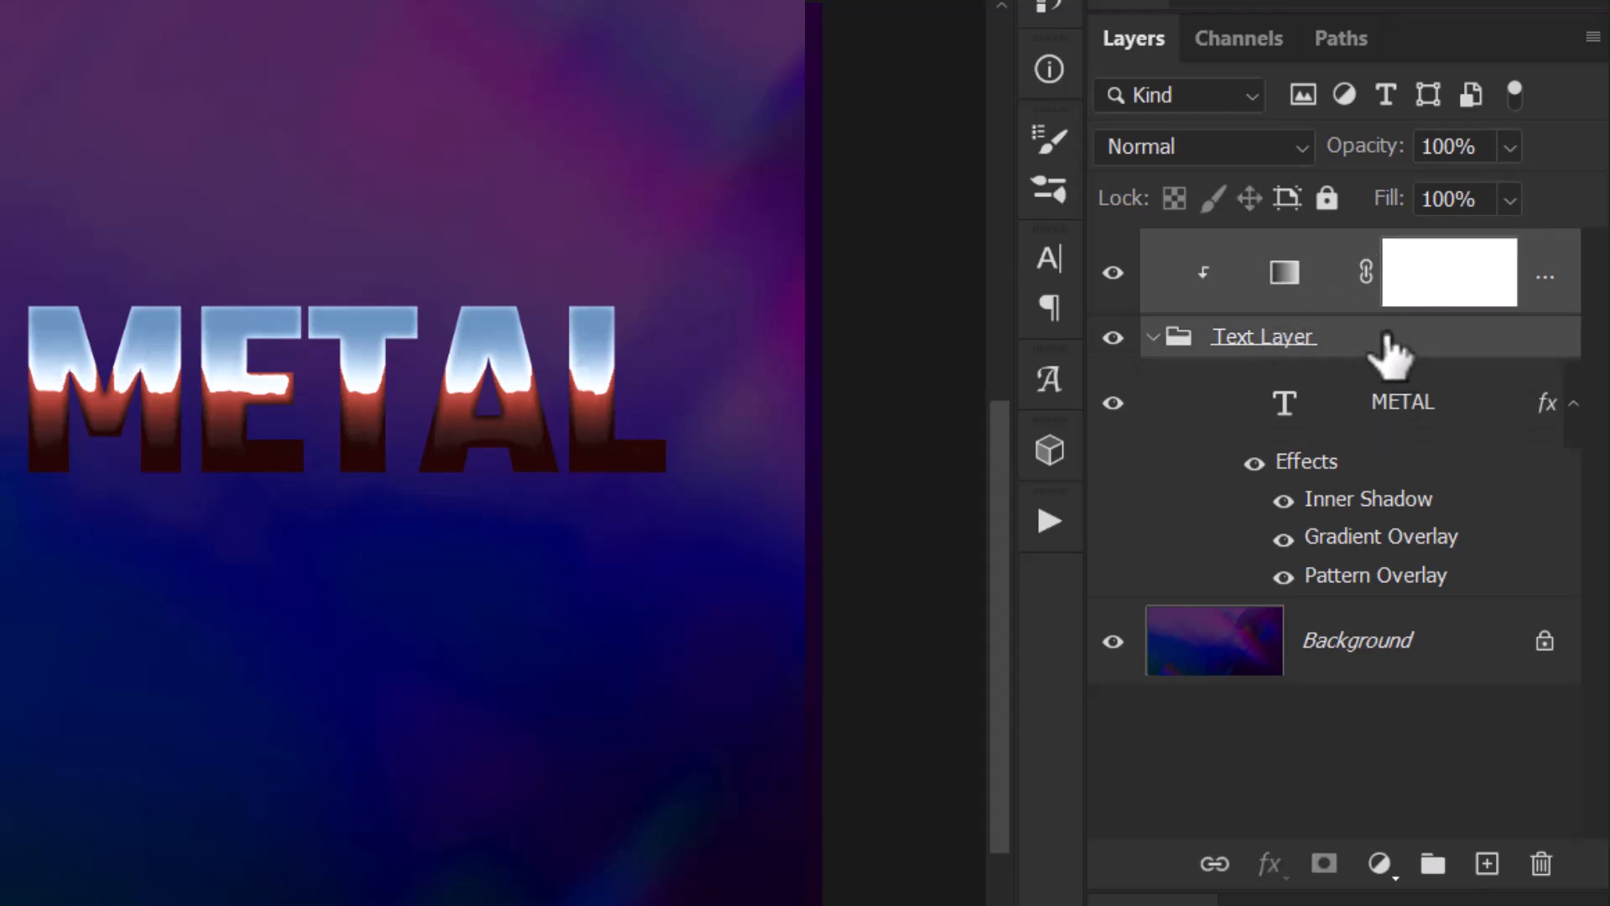
key("ctrl+g")
double_click(1288, 252)
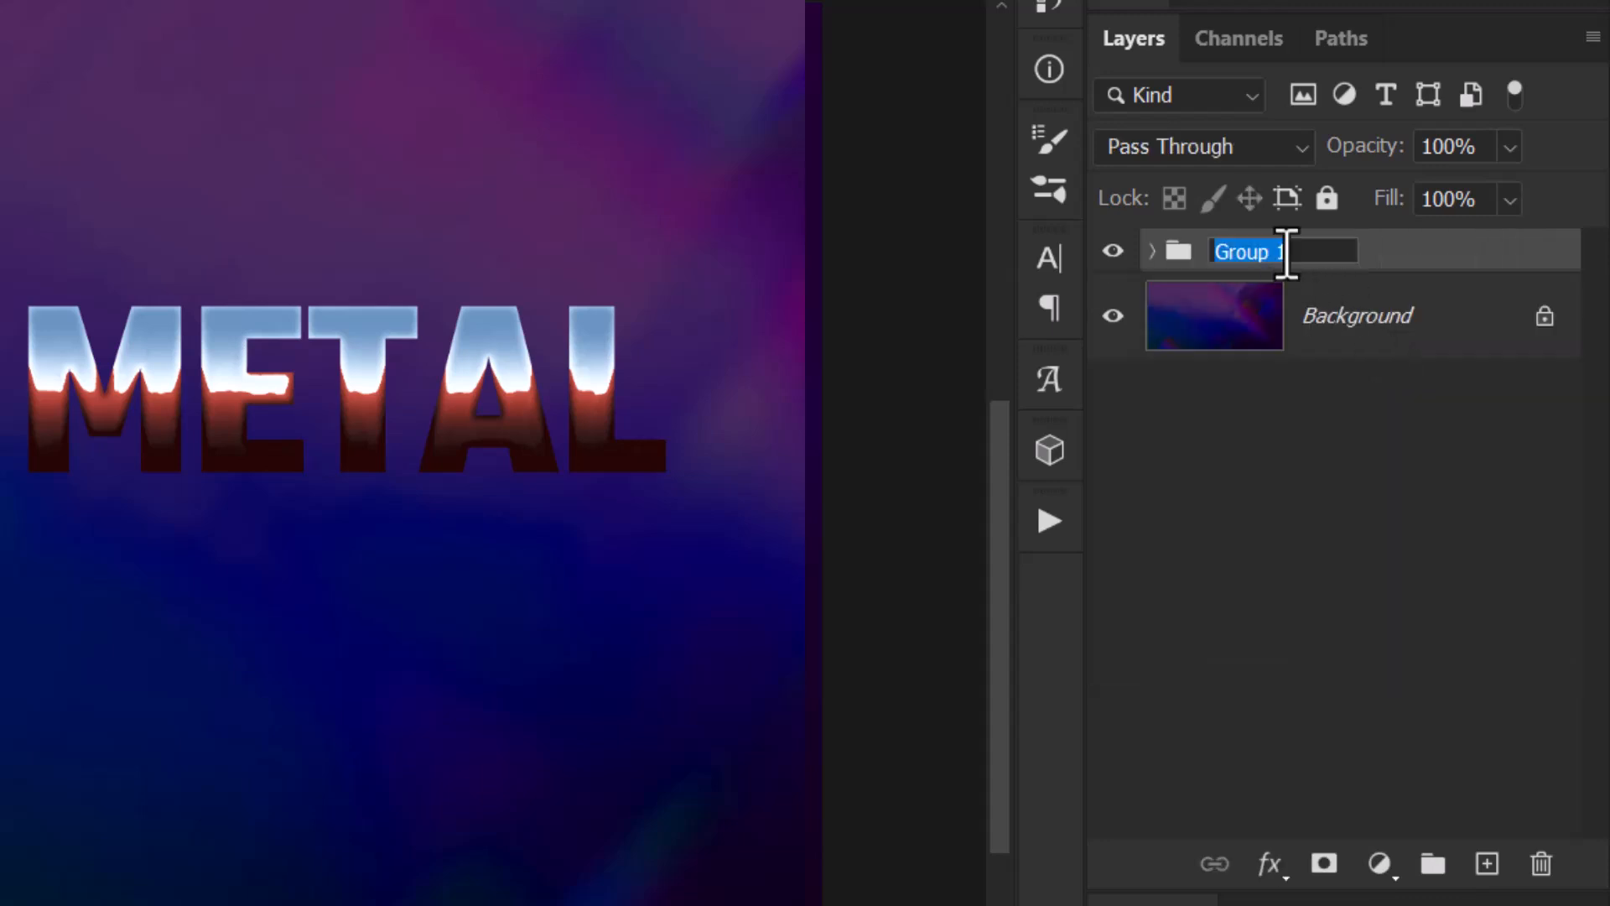
type("Metal text Group")
key("Return")
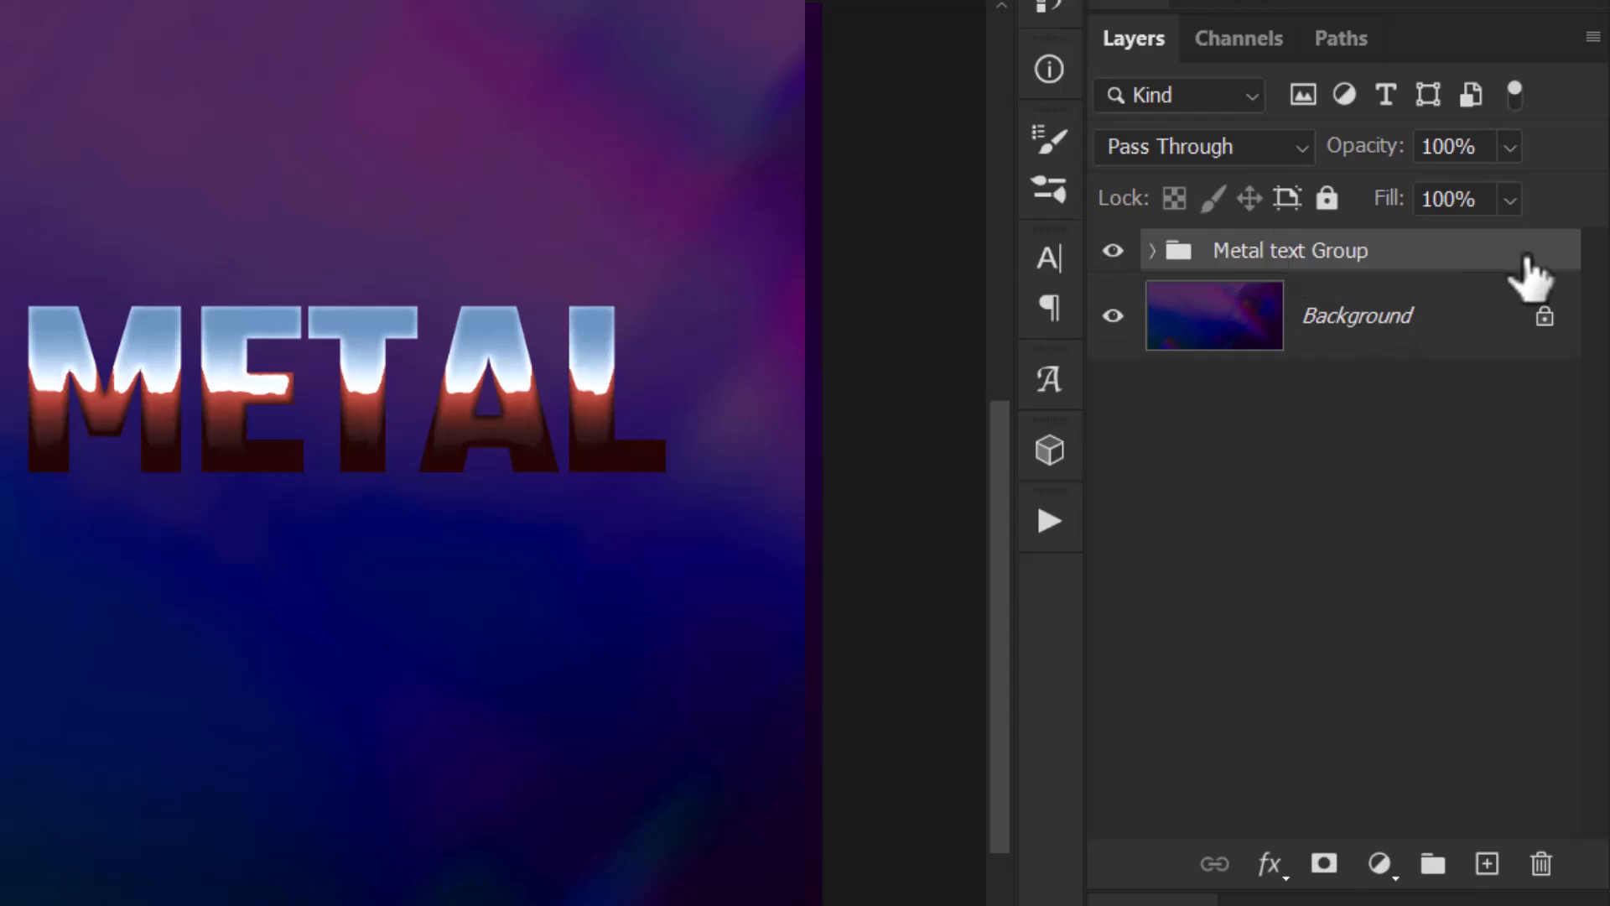
Step: Add a Bevel & Emboss to the Metal text Group with a 140° light angle, 16° altitude and Up direction
double_click(1531, 277)
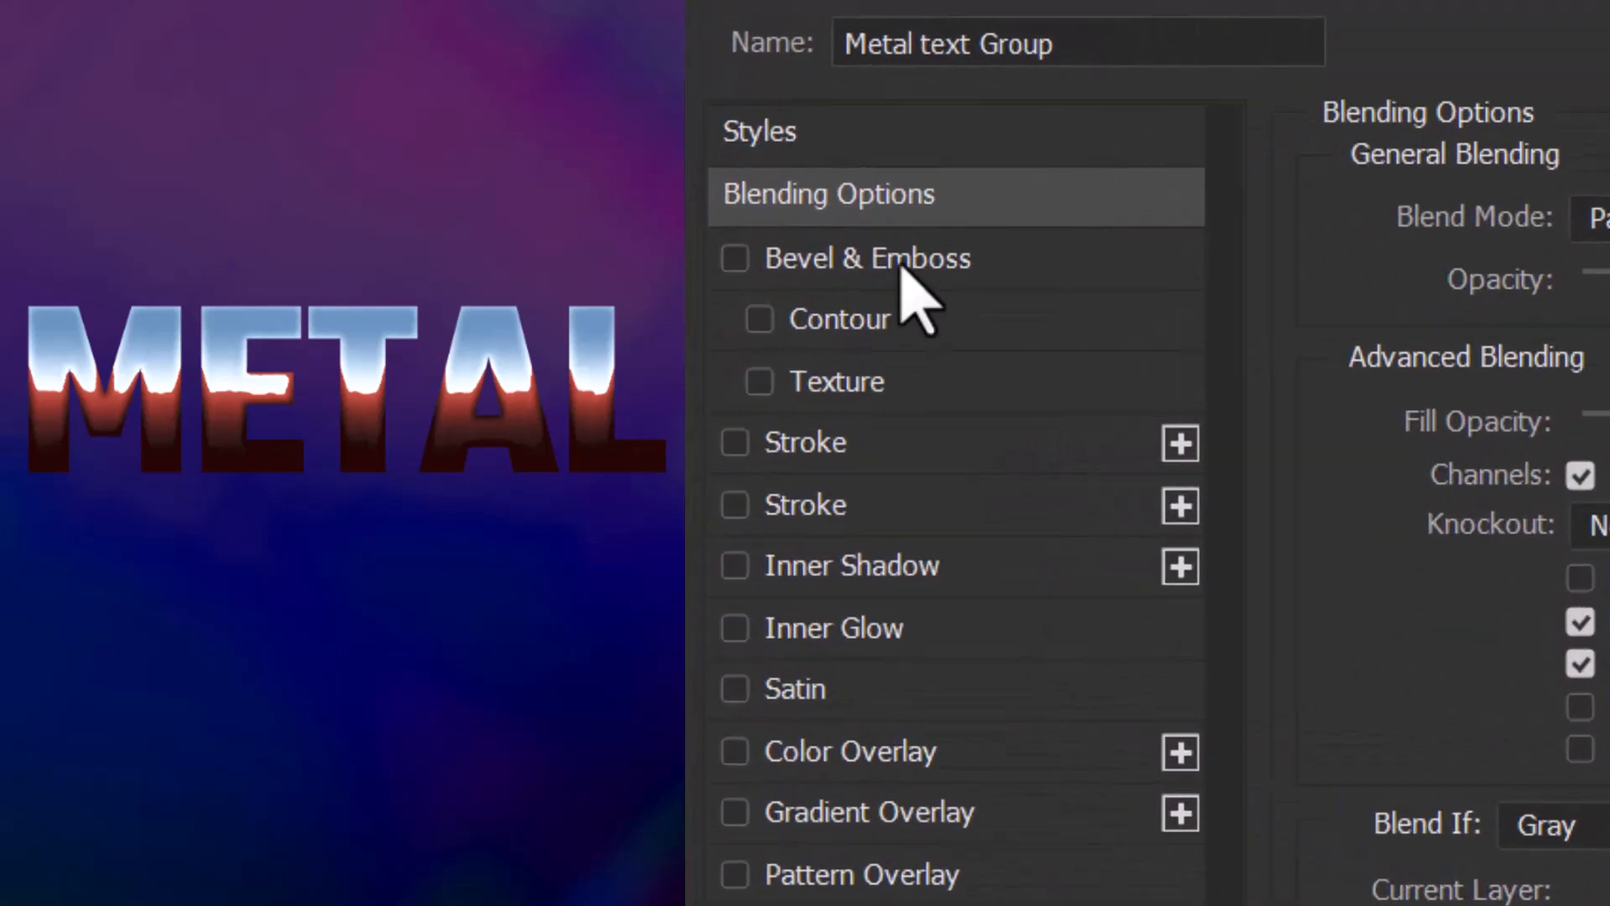
left_click(950, 166)
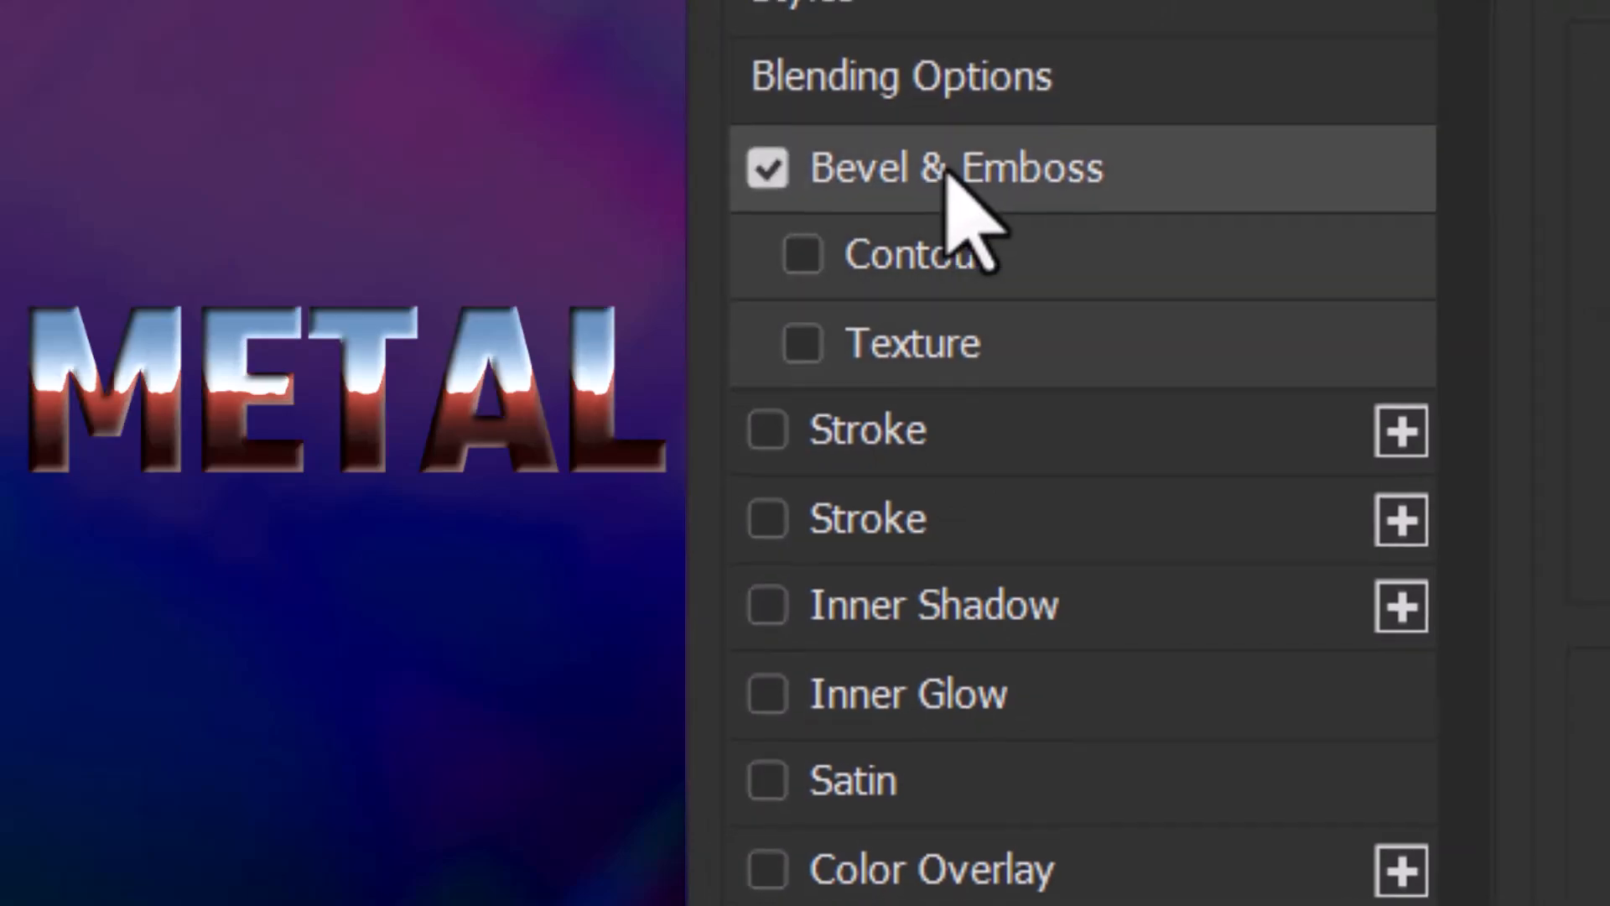
left_click_drag(863, 29, 871, 28)
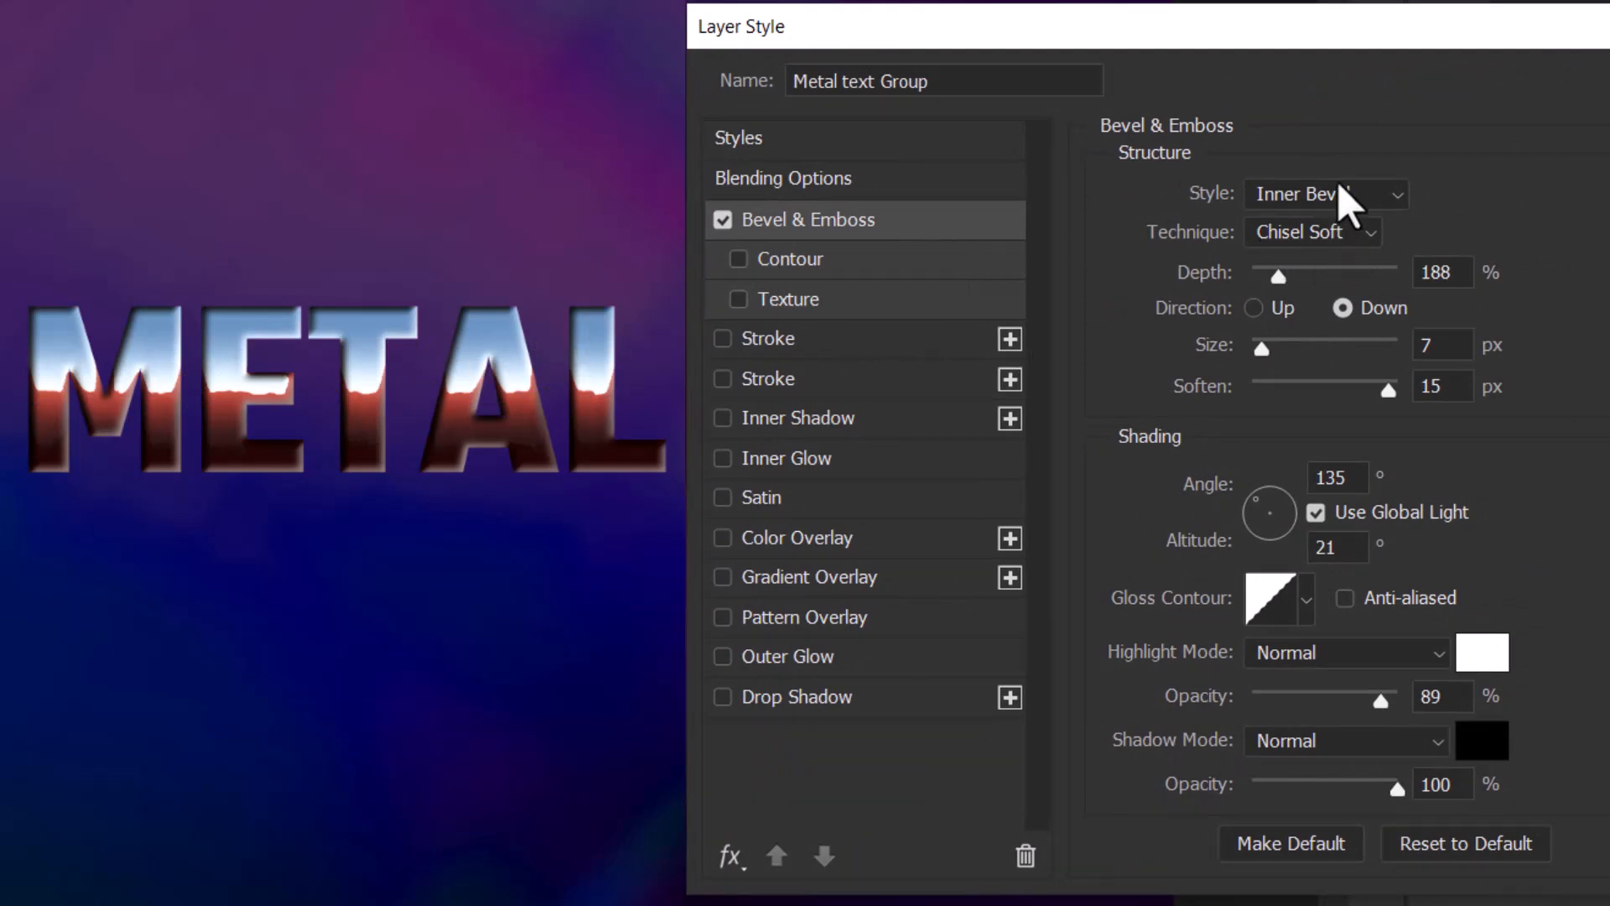
left_click(1253, 501)
left_click_drag(1578, 24, 1574, 36)
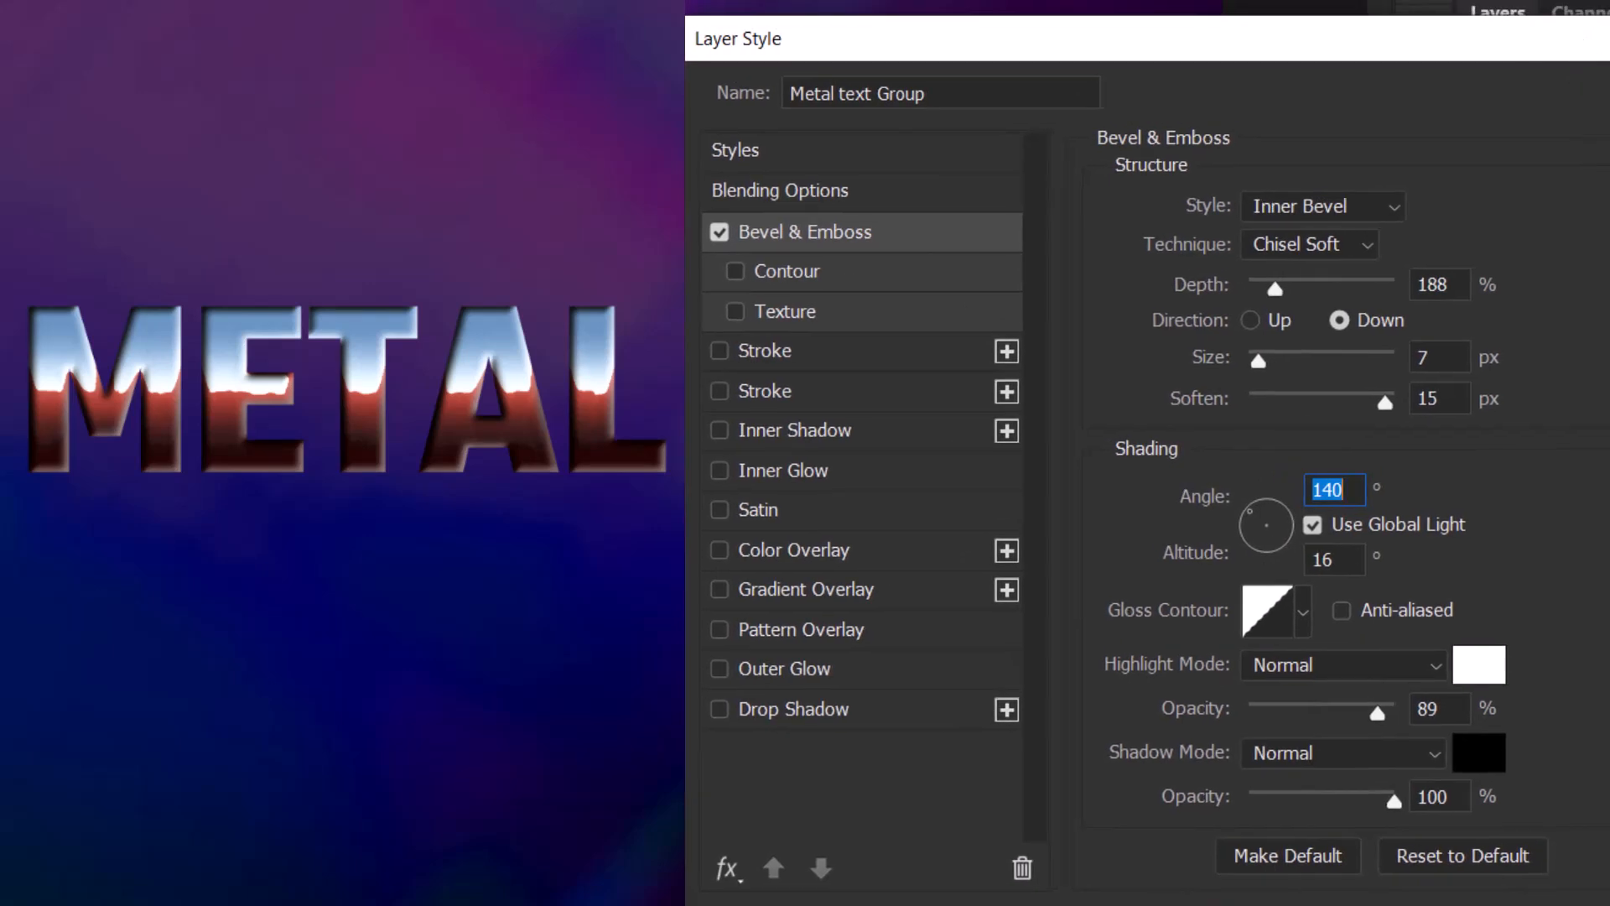
left_click(1251, 321)
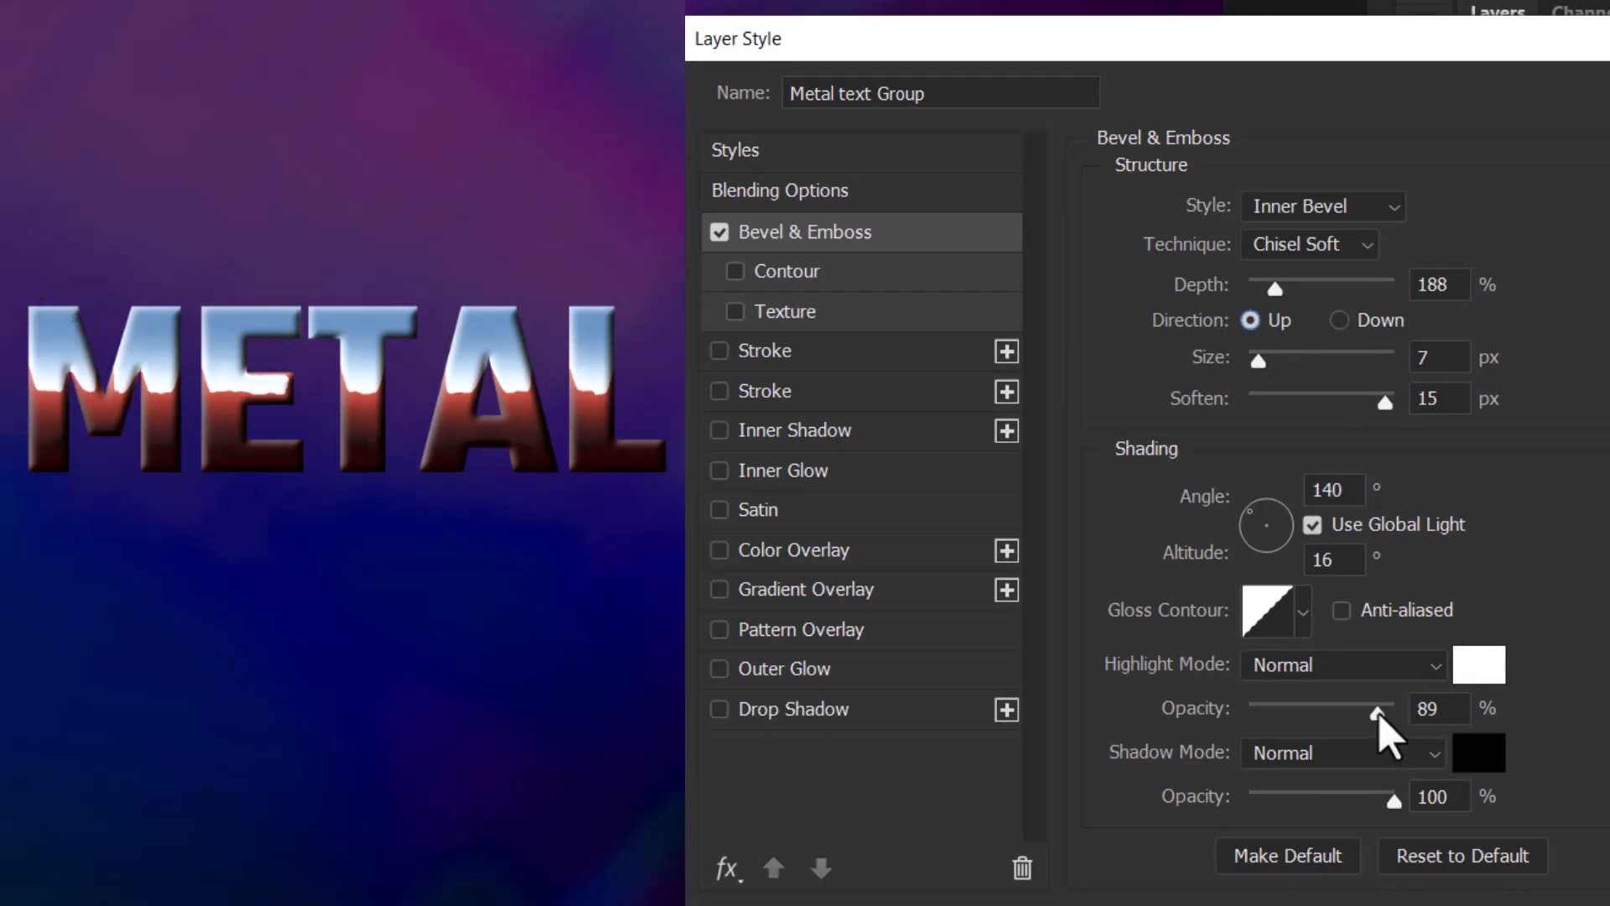
Step: Switch the bevel's technique to Smooth, with a size of 9 px and soften of 1 px
left_click_drag(1388, 404, 1259, 422)
mouse_move(1258, 360)
left_mouse_down()
mouse_move(1276, 360)
mouse_move(1256, 367)
left_mouse_up()
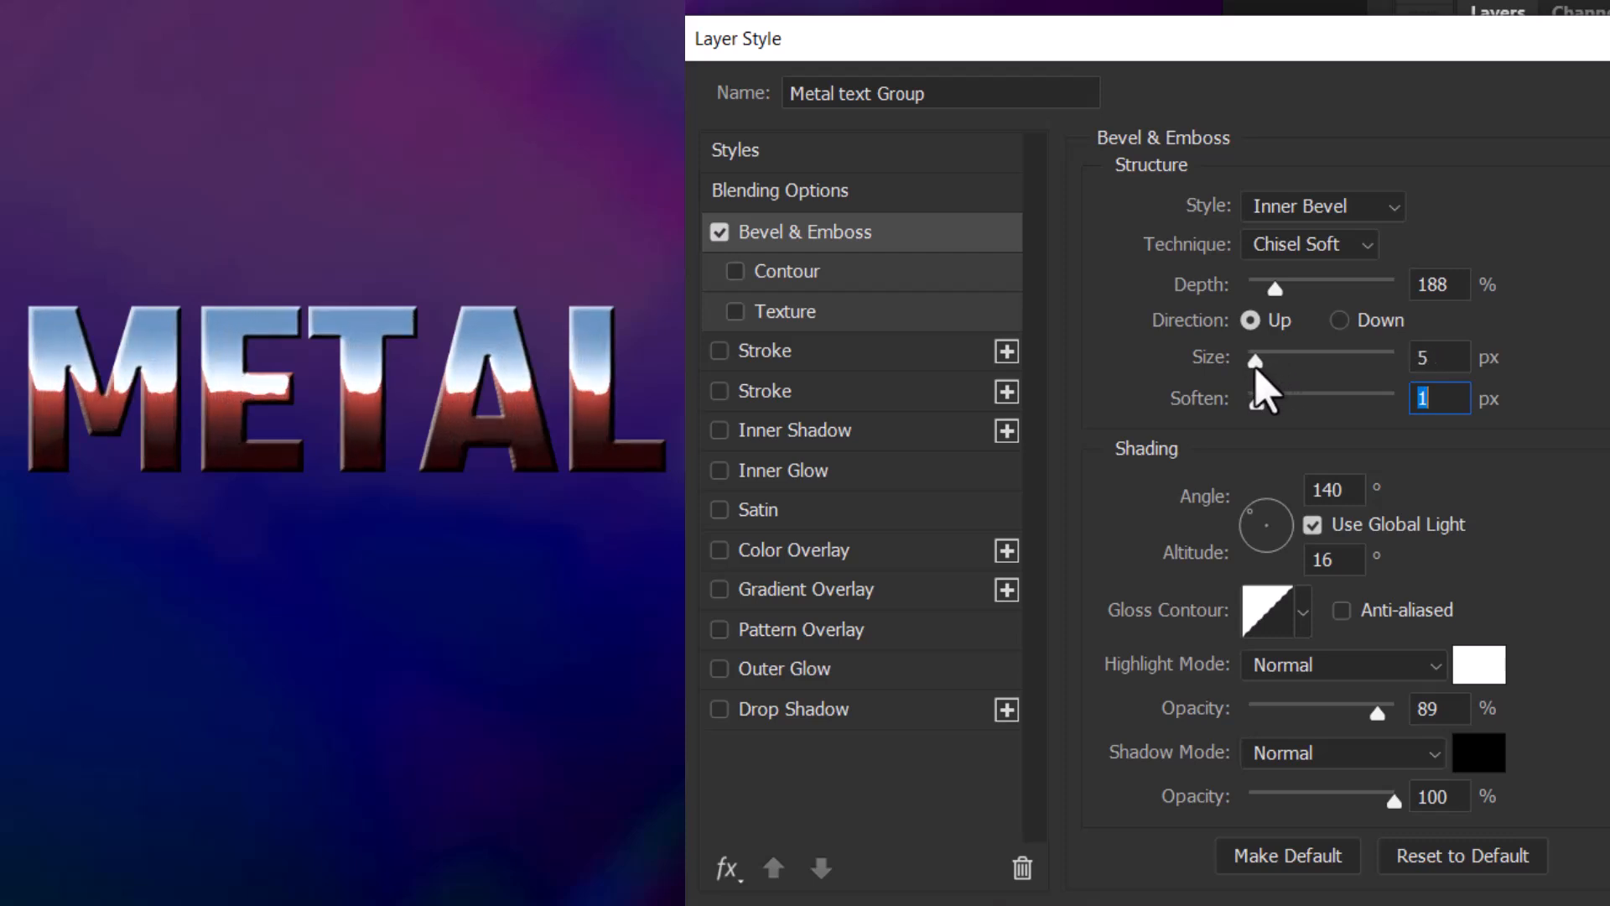
left_click(1256, 366)
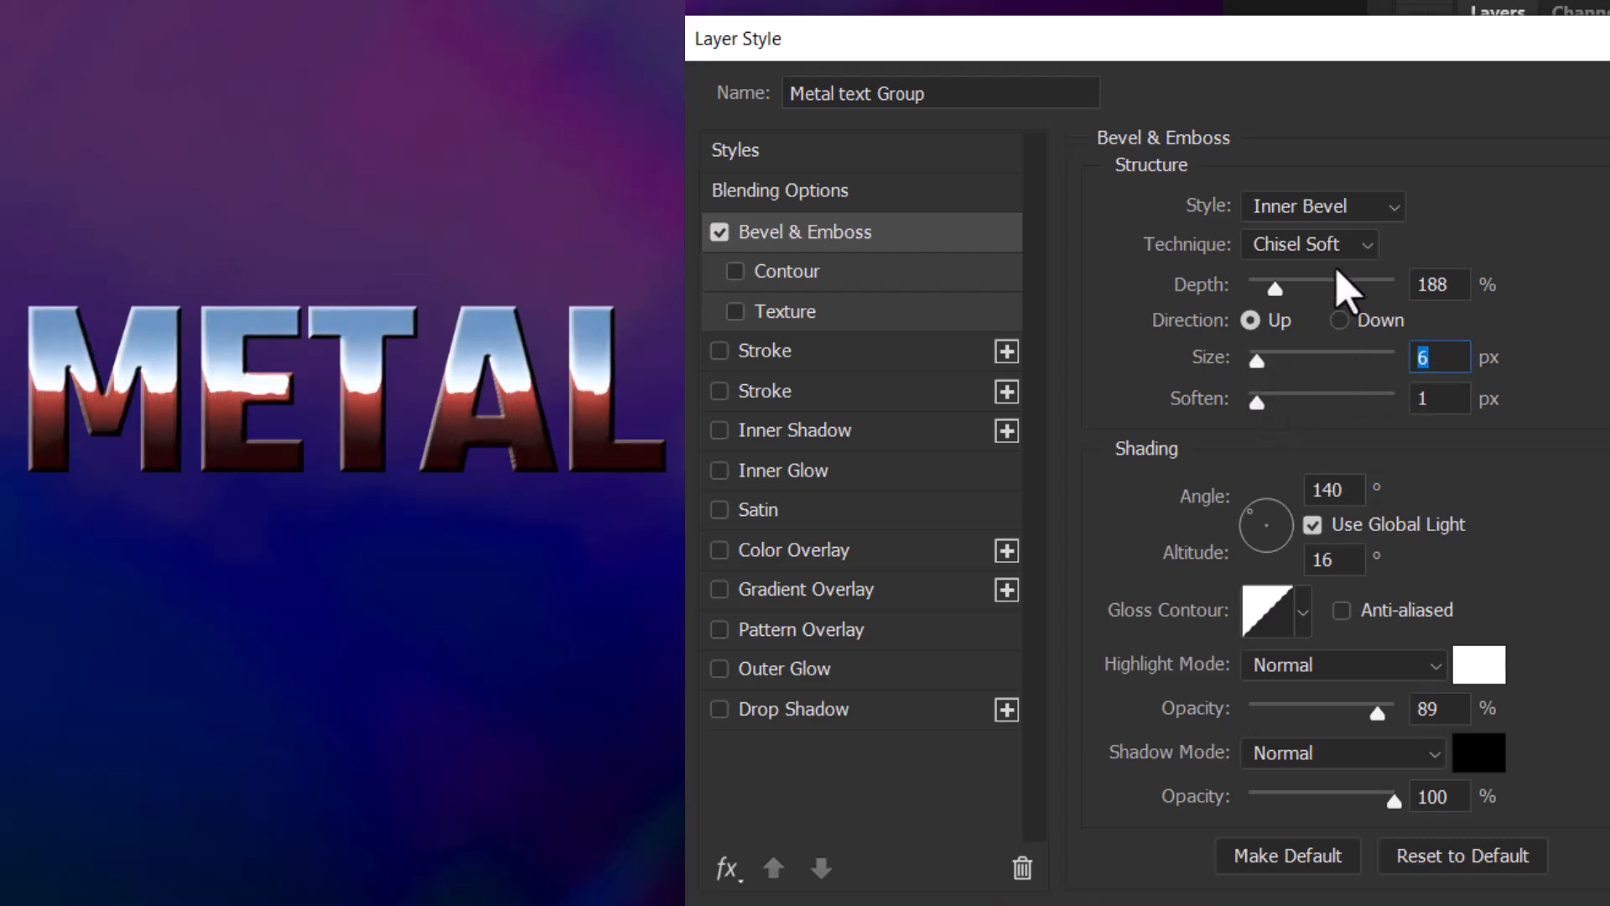
left_click(1356, 253)
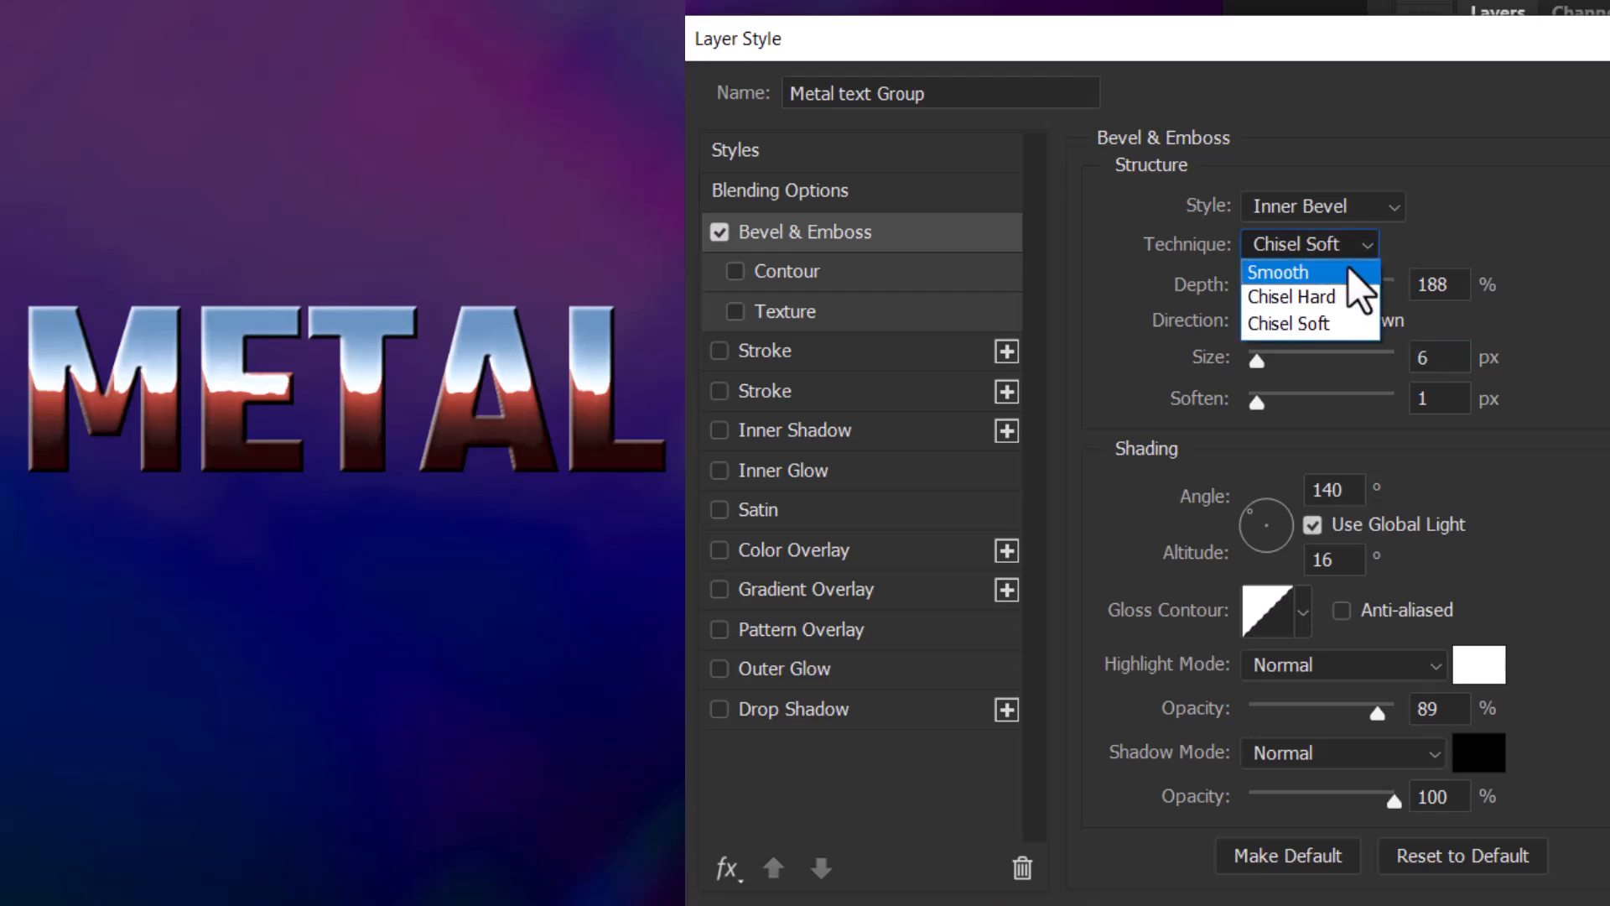
left_click(1348, 270)
left_click_drag(1252, 367, 1262, 370)
Step: Try Color Dodge, then use Linear Dodge (Add) for the bevel highlight at 35% opacity, and lower the shadow opacity to 31%
left_click(1321, 678)
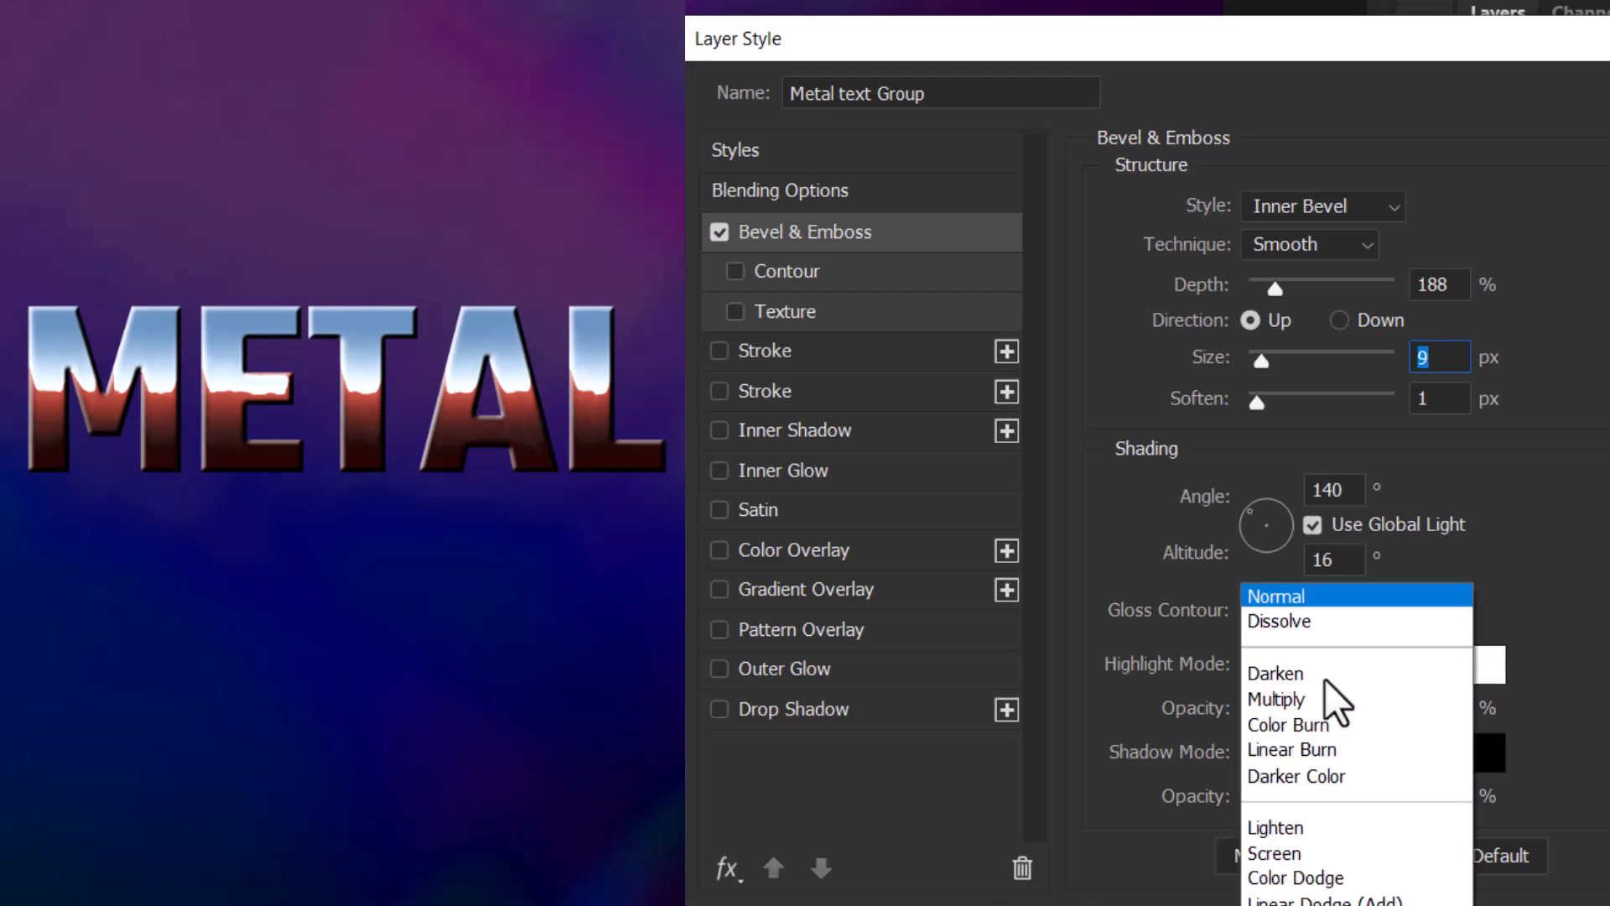
left_click(1346, 597)
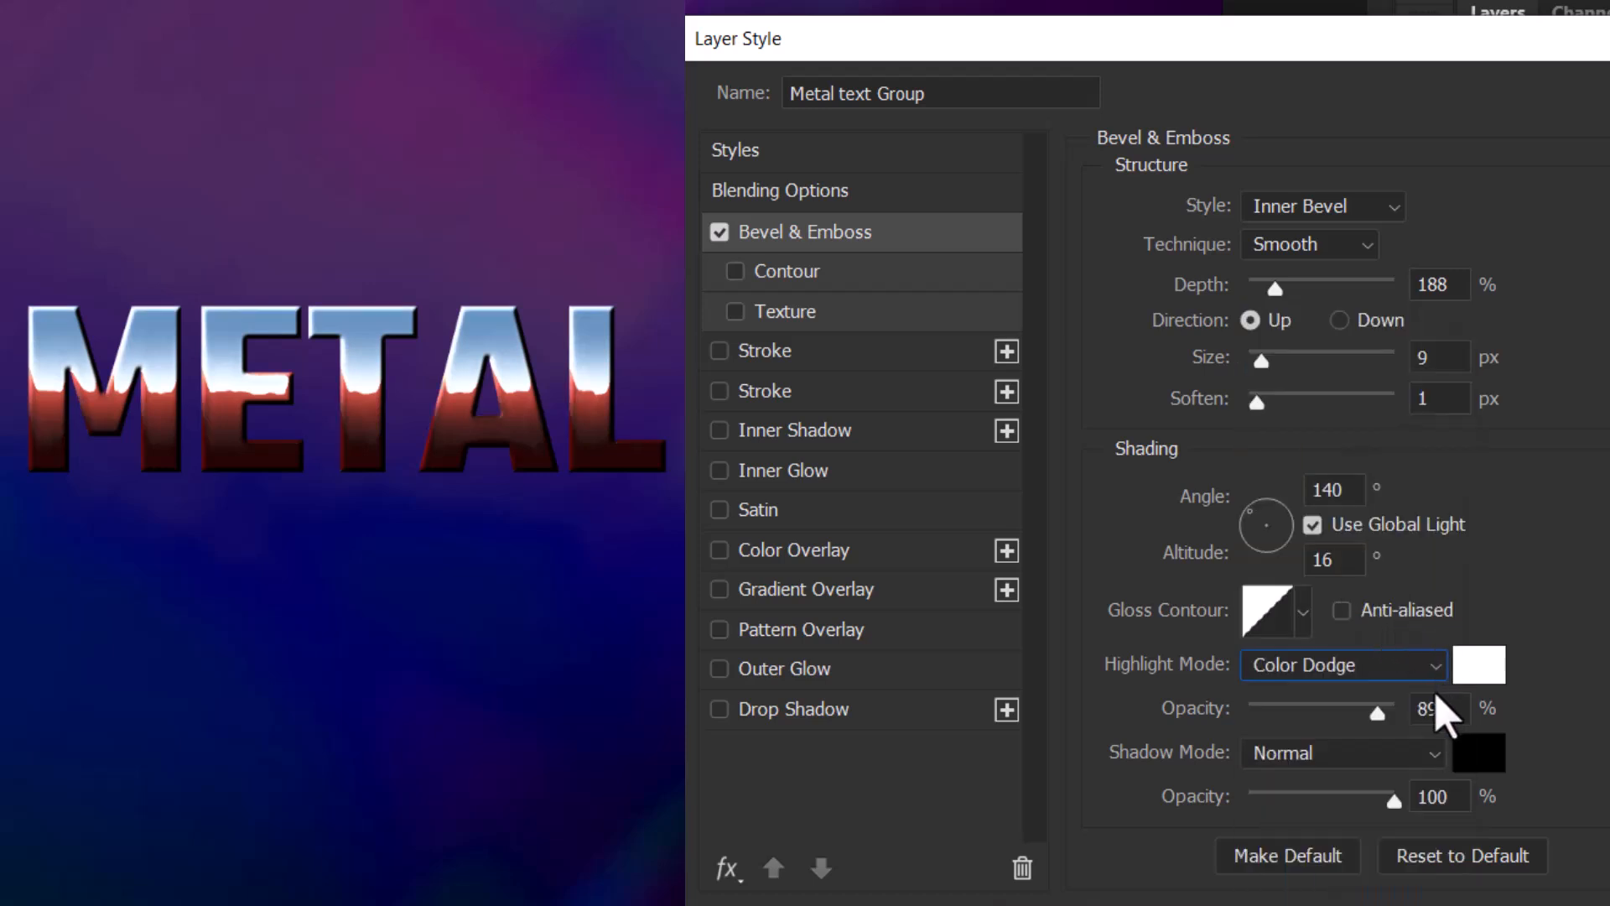
left_click(1369, 666)
left_click(1364, 629)
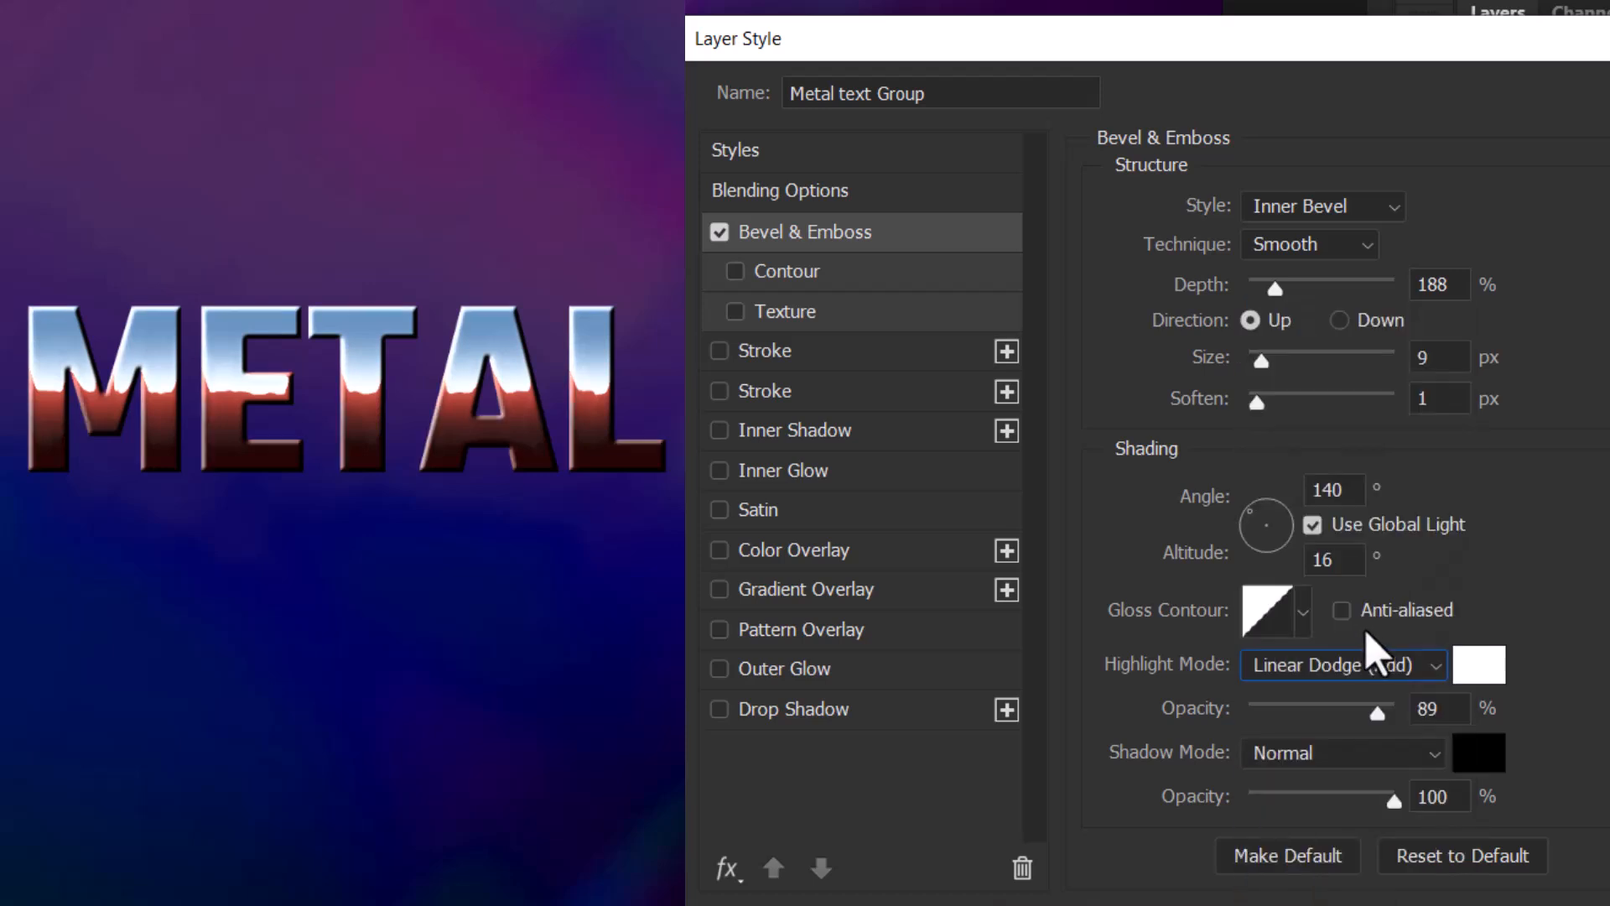
left_click_drag(1380, 726, 1294, 739)
left_click_drag(1394, 801, 1296, 807)
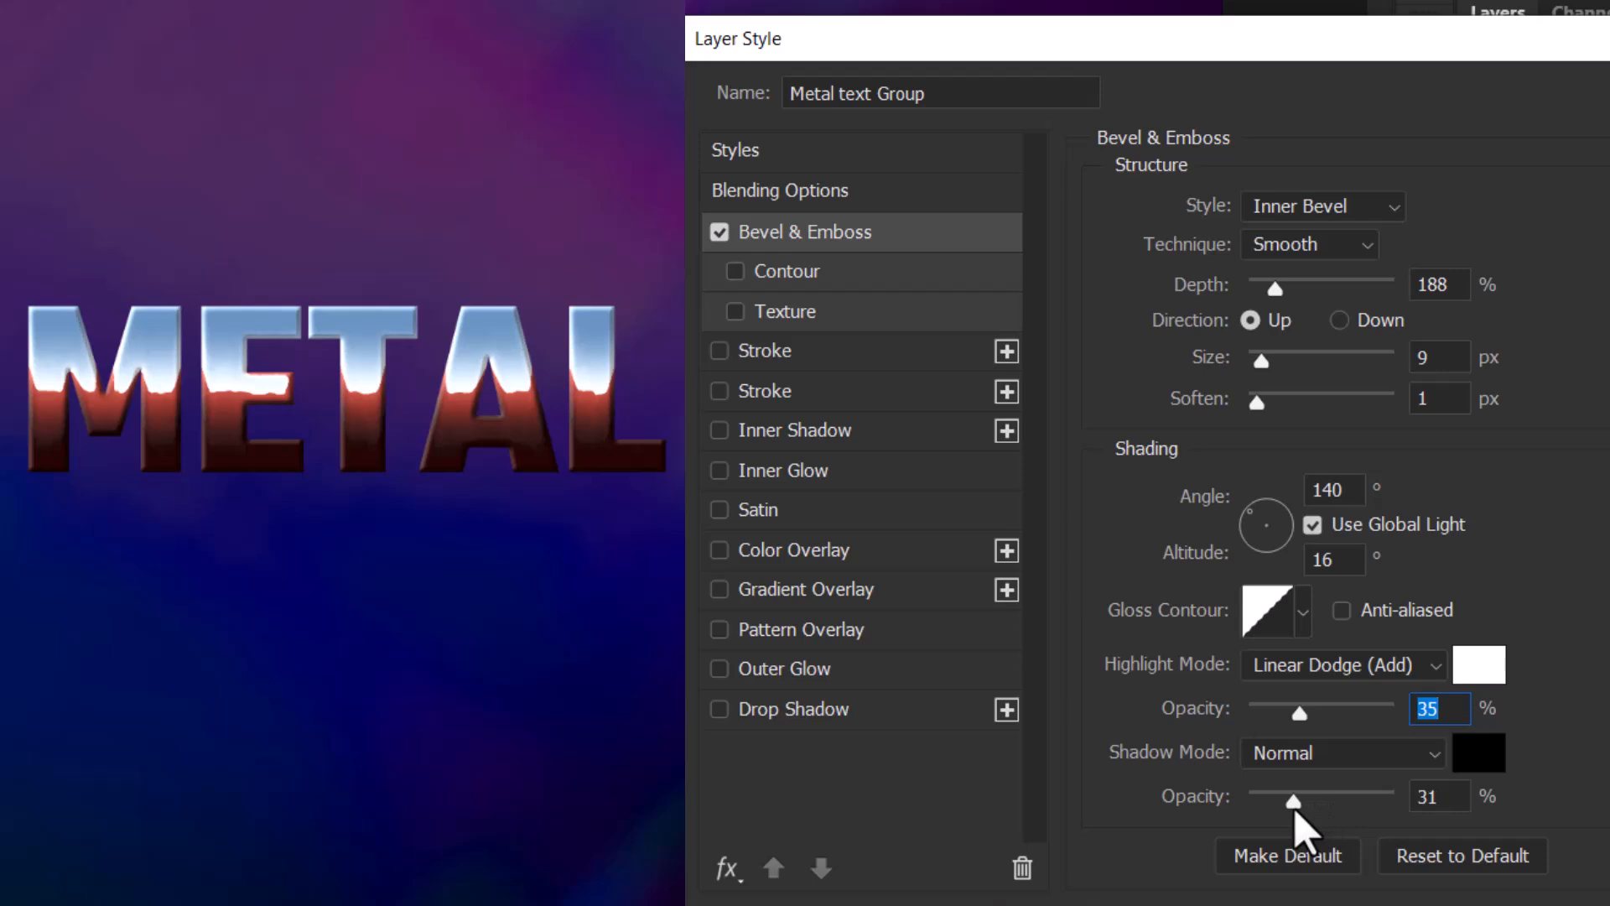
Step: Set the bevel shadow to Color Burn at 7% opacity, the highlight opacity to 98%, size to 5 px and soften to 0 px
left_click(1392, 759)
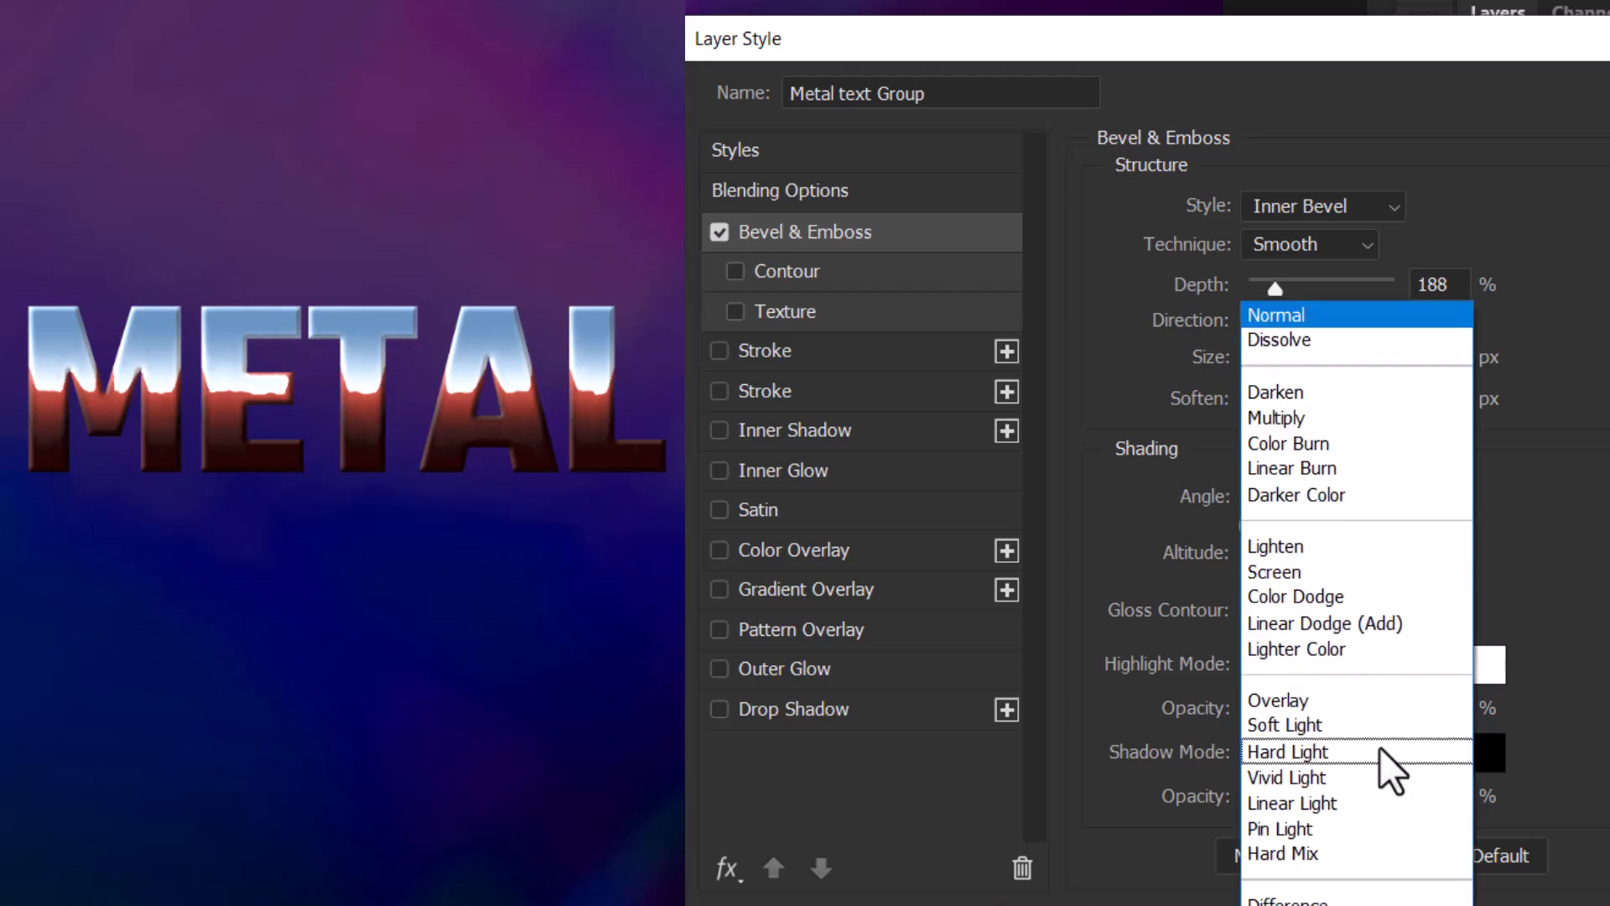
left_click(1334, 447)
left_click_drag(1289, 804, 1259, 810)
left_click_drag(1300, 714, 1393, 699)
left_click_drag(1262, 369, 1255, 361)
left_click_drag(1257, 402, 1248, 402)
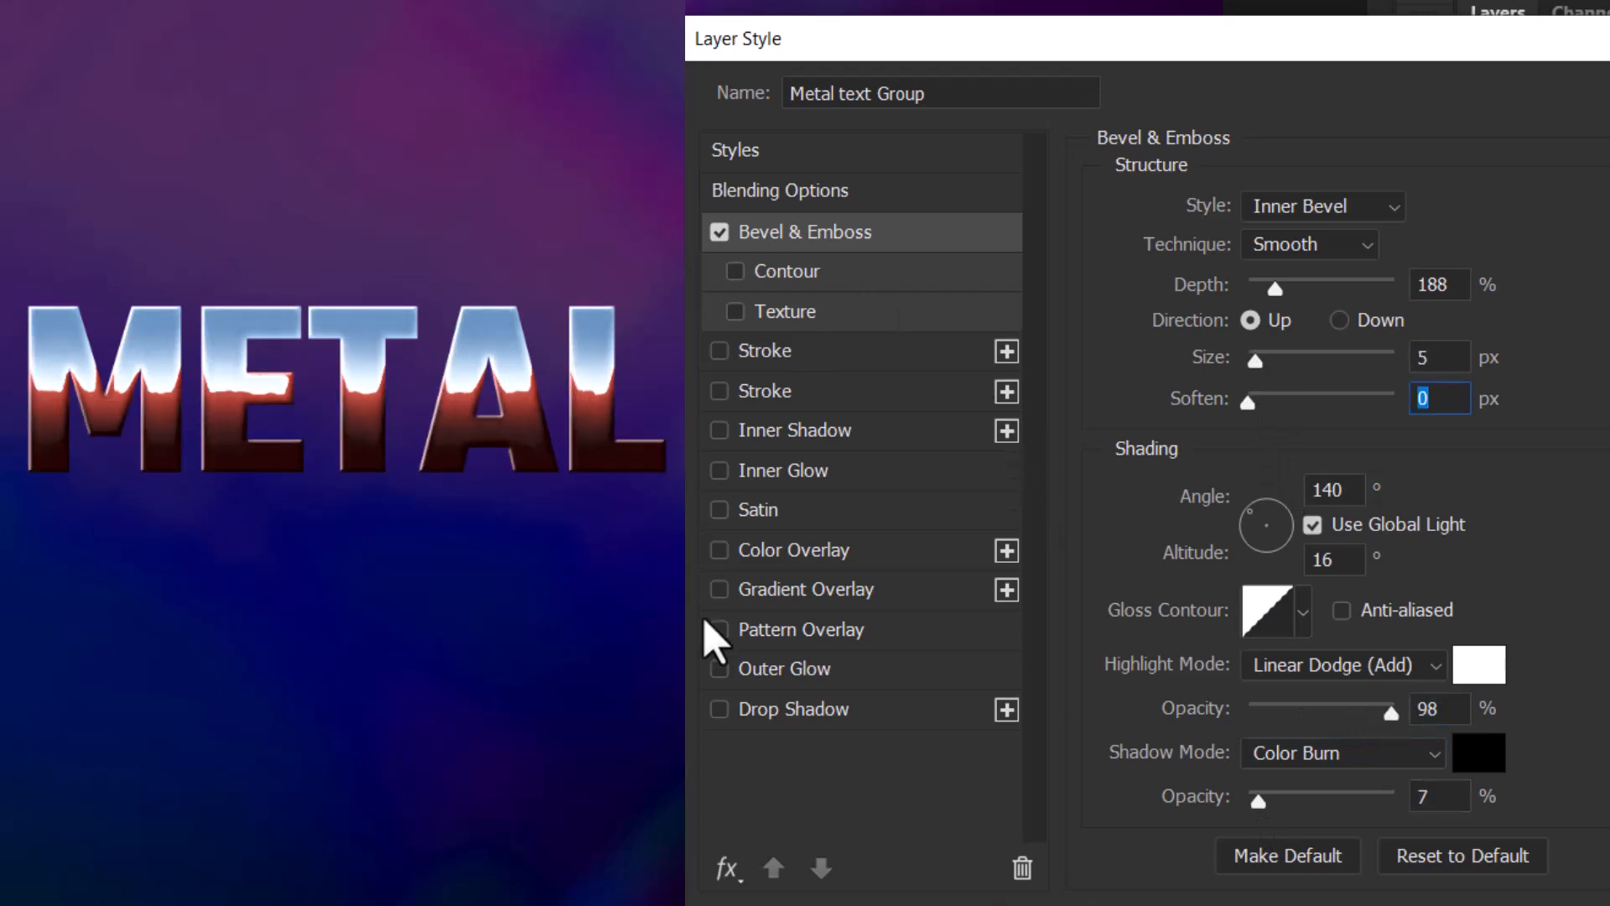
Step: Add a drop shadow to the group with distance 30 px and size 18 px, adjust its opacity, and apply the layer style
left_click(755, 711)
left_click_drag(1376, 359, 1254, 367)
left_click_drag(1376, 438, 1252, 449)
left_click_drag(1255, 367, 1281, 358)
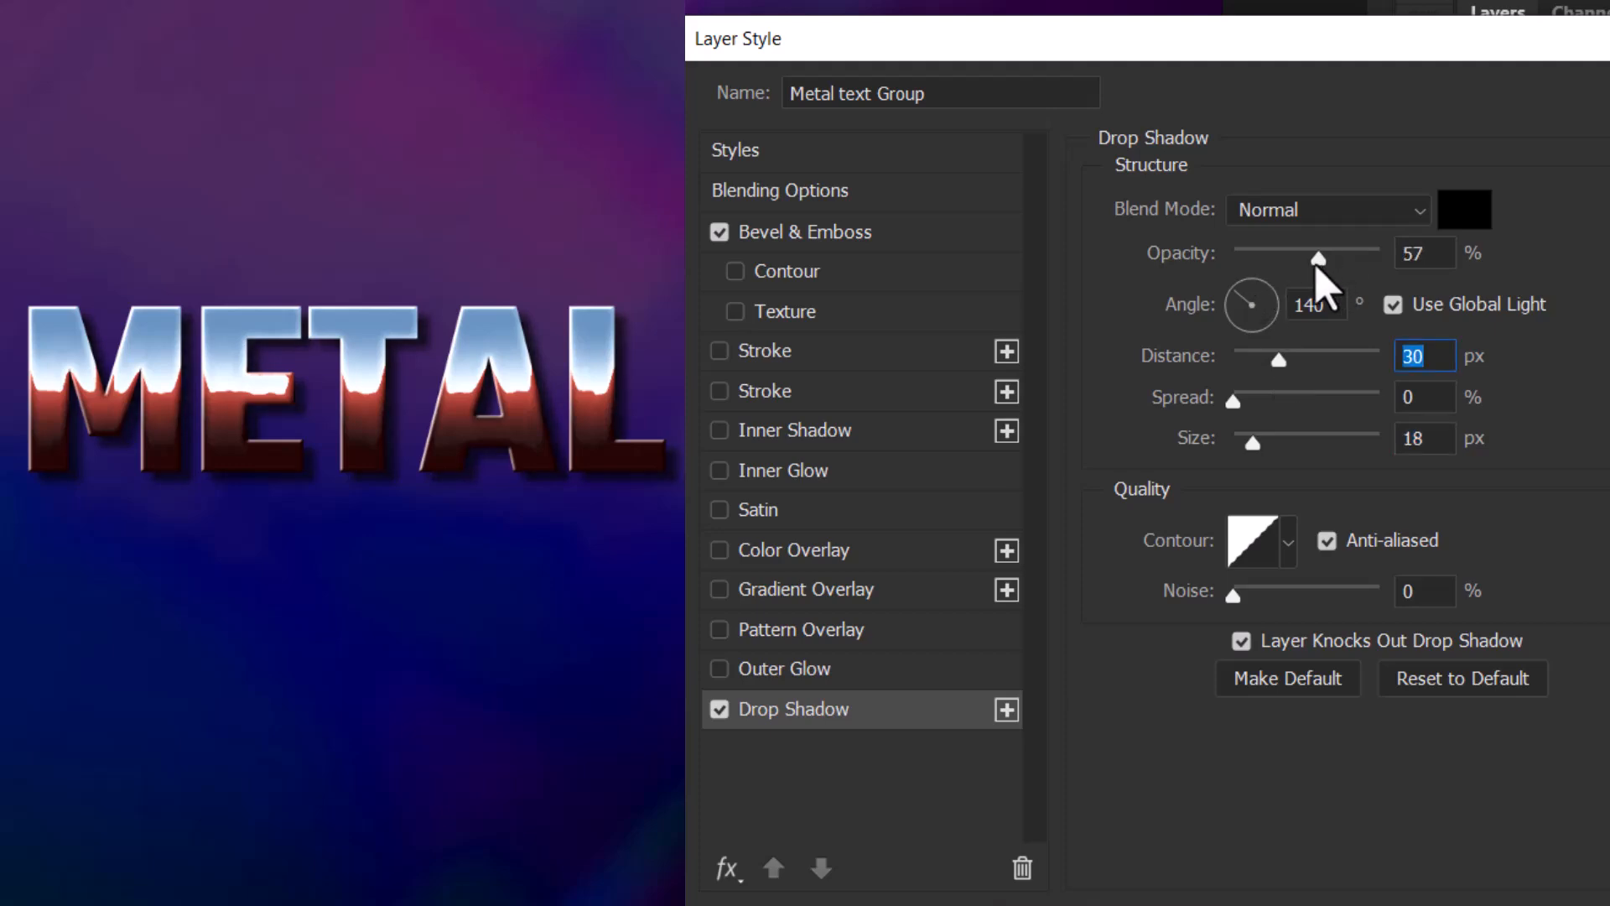
left_click_drag(1306, 265, 1308, 265)
left_click(1538, 133)
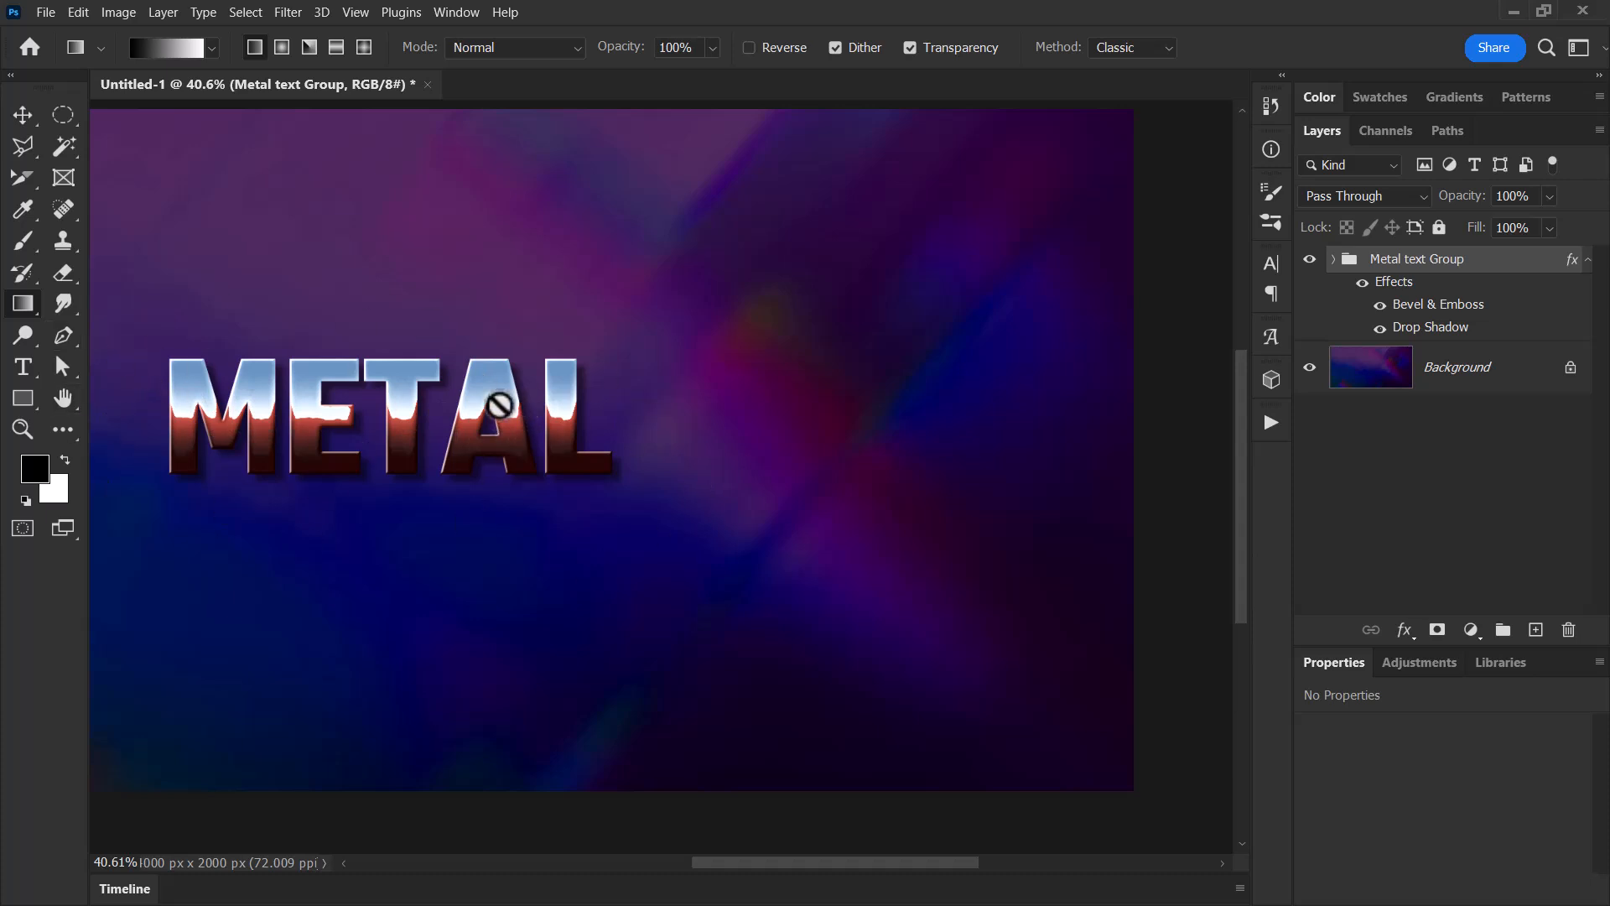
Step: Move the metal text closer to the canvas centre and extend the wording of its text layer to METALLIC
left_click_drag(374, 470, 436, 513)
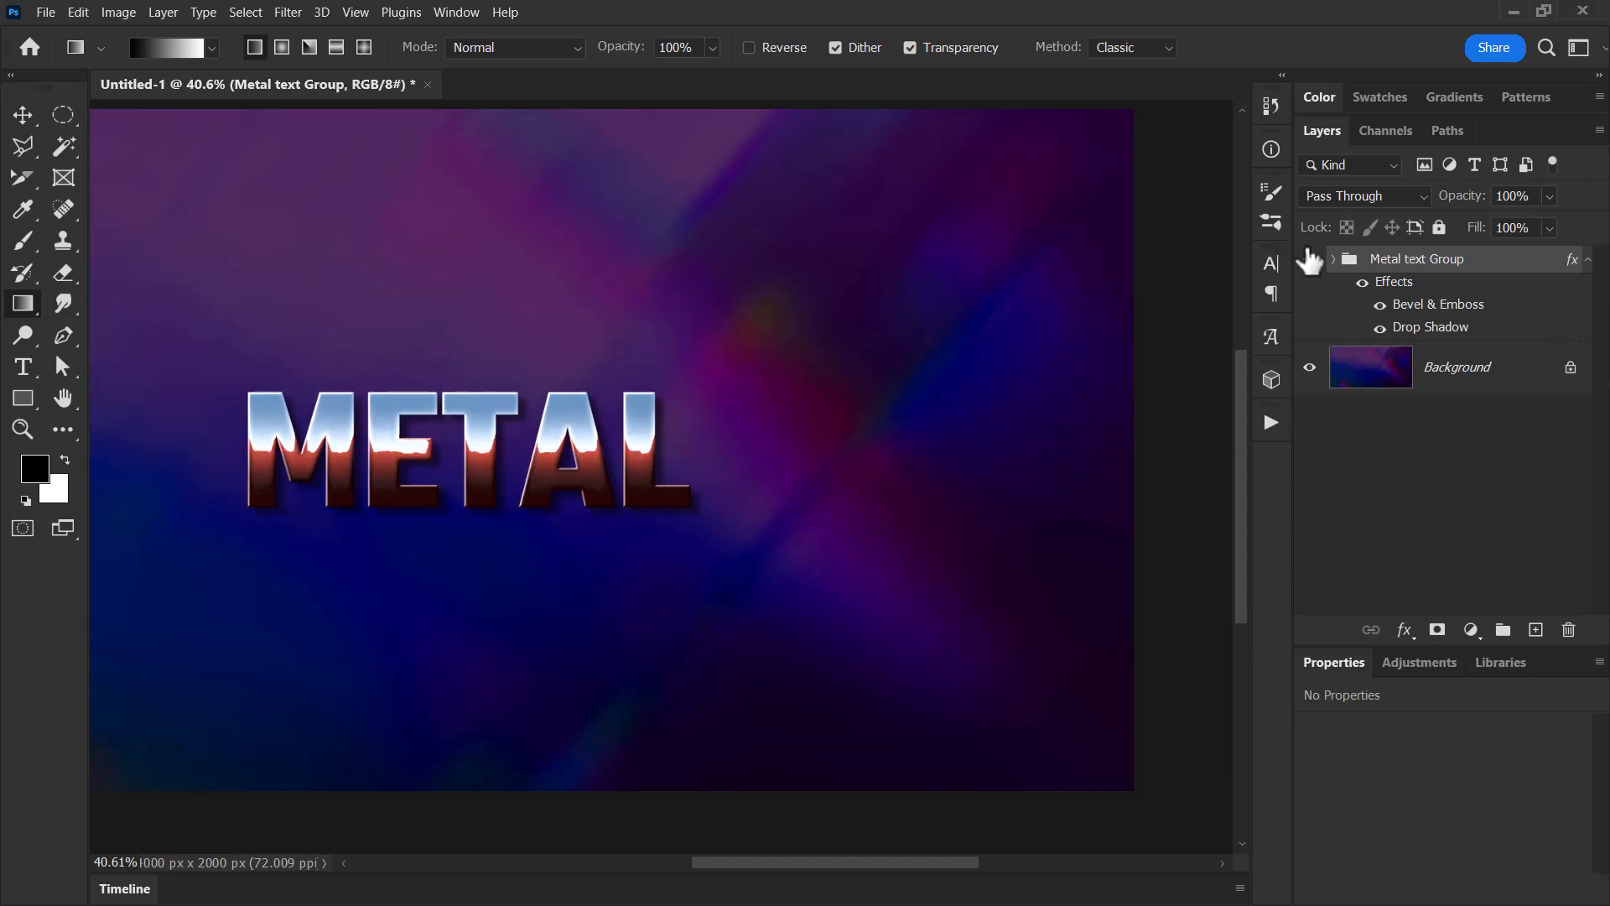
left_click(1333, 260)
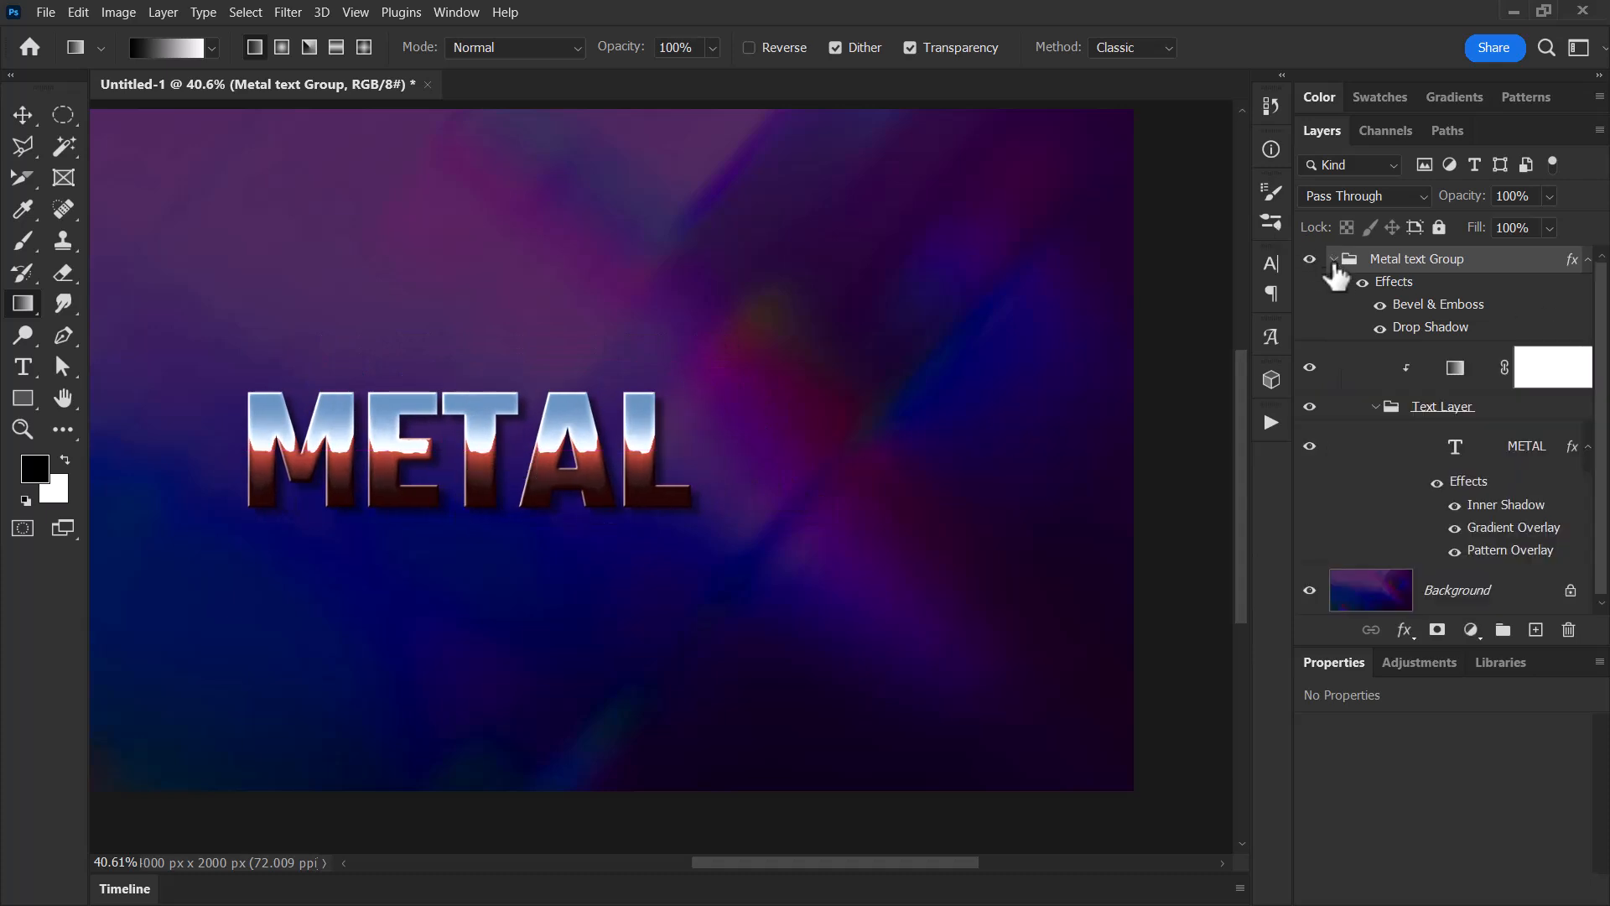
left_click(1527, 459)
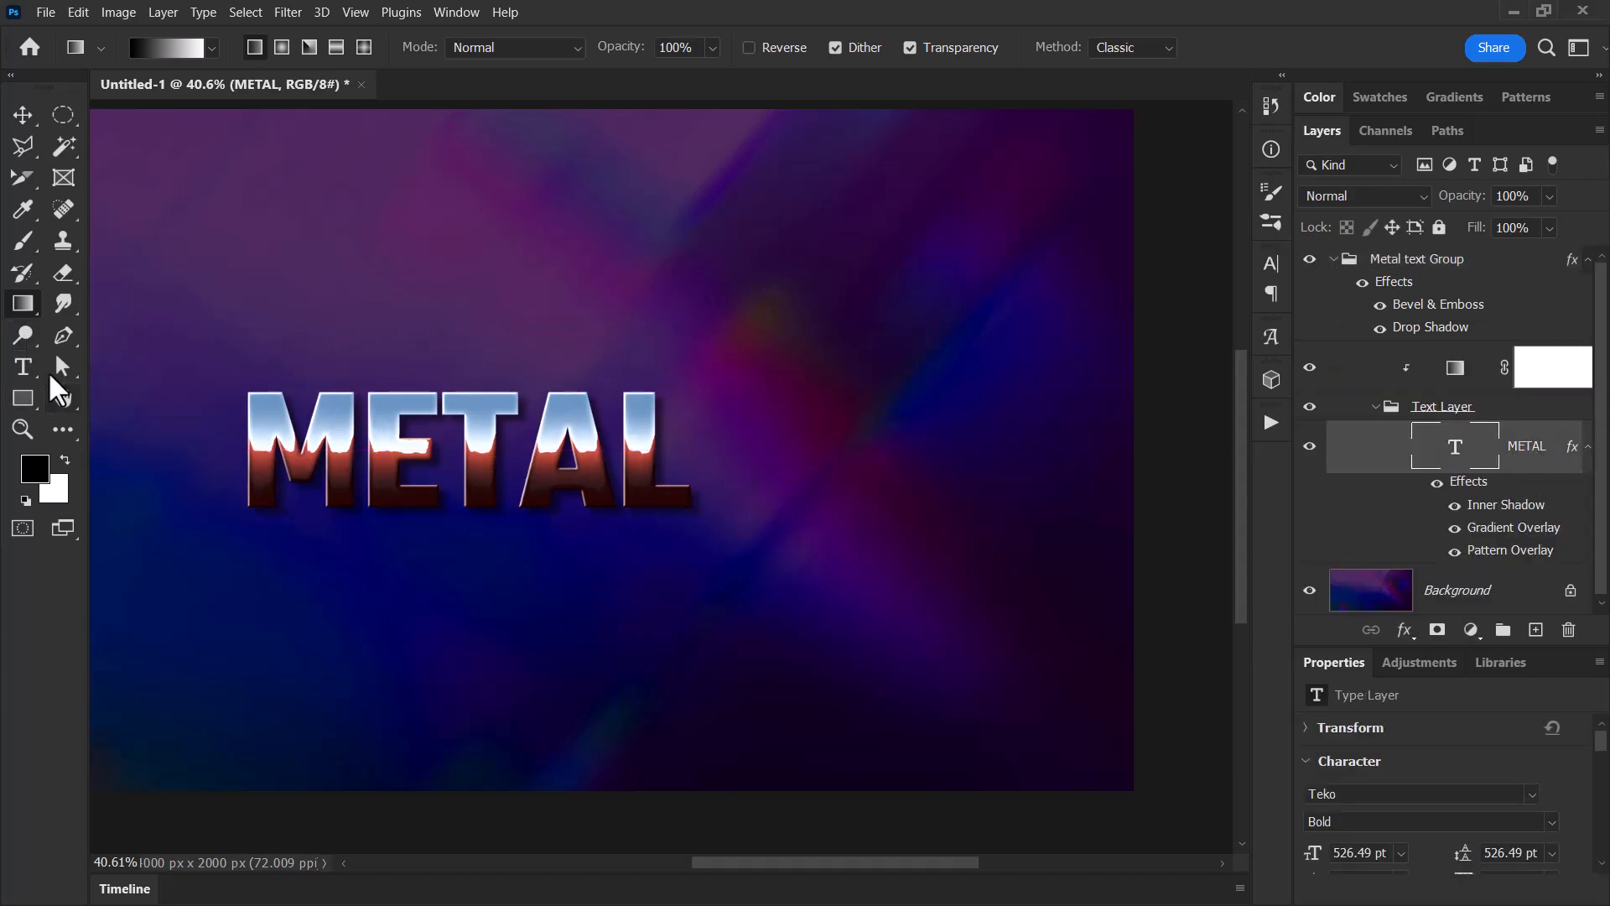
left_click(23, 369)
left_click(686, 453)
type("LIC")
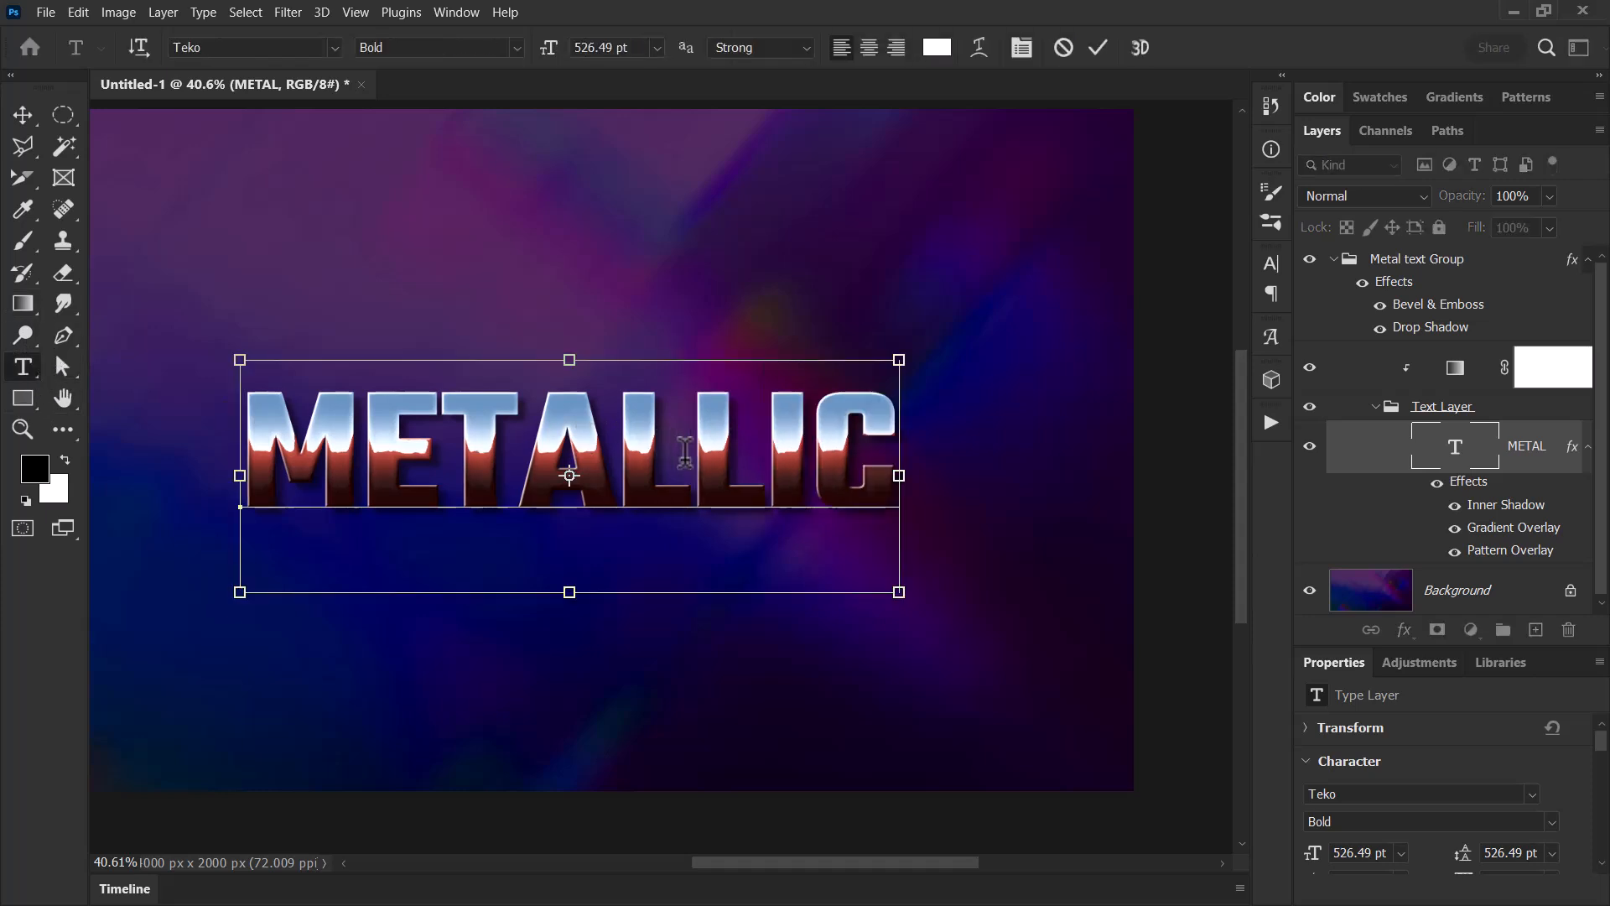
key("ctrl+Return")
Step: Move the text up and to the left on the canvas and shorten its wording back to METAL
left_click_drag(682, 496, 563, 377)
left_click(676, 394)
left_click_drag(676, 394, 978, 406)
key("BackSpace")
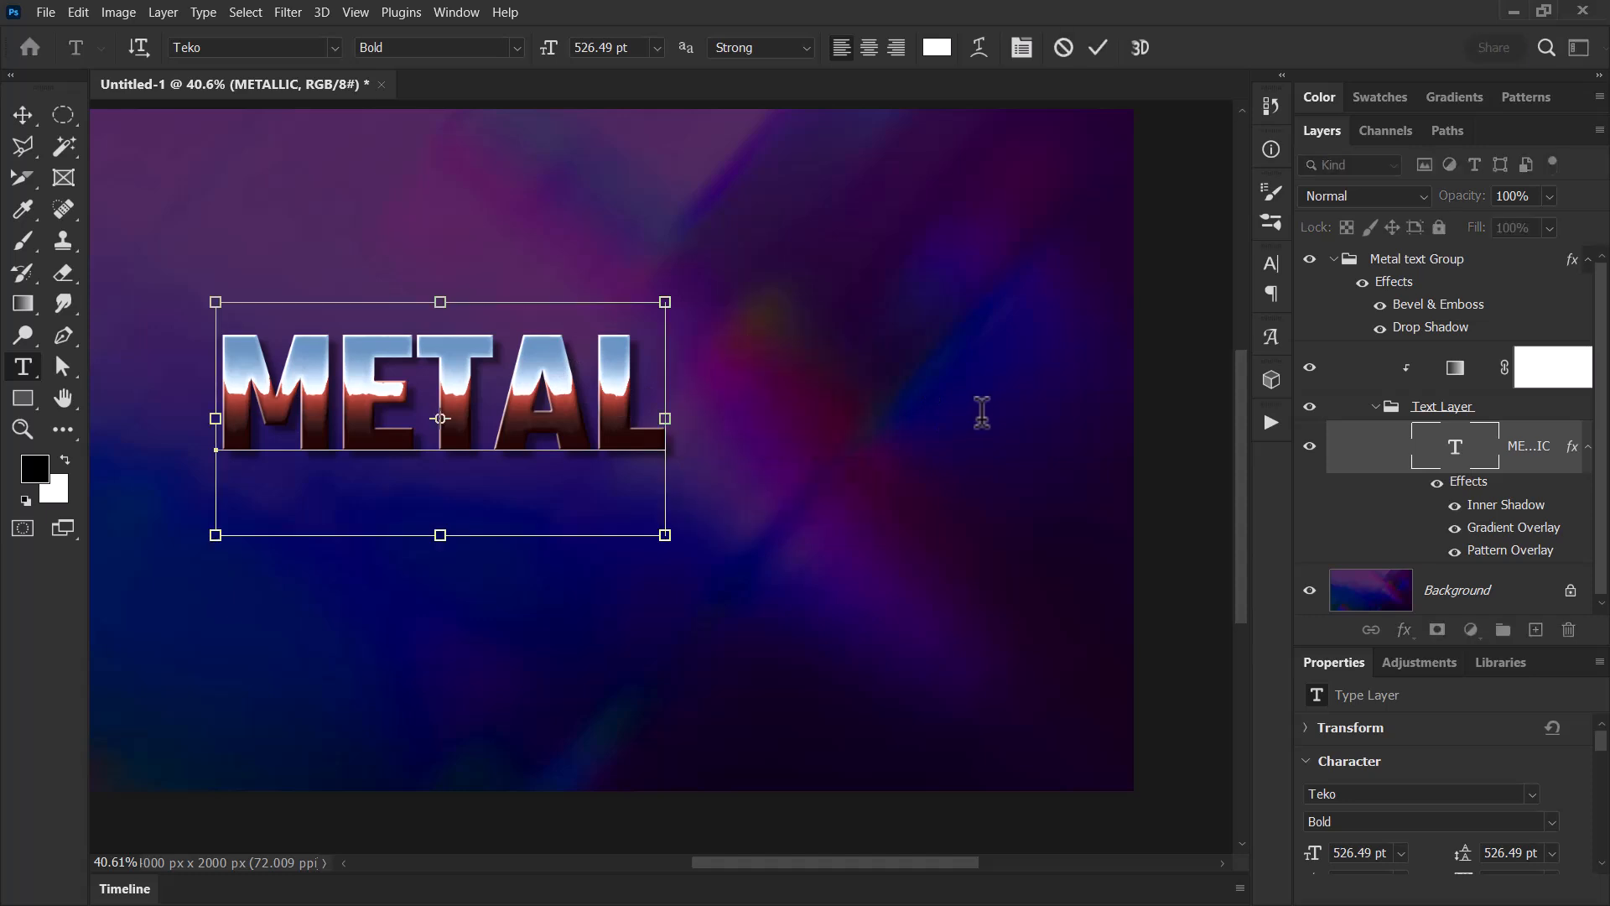
key("ctrl+Return")
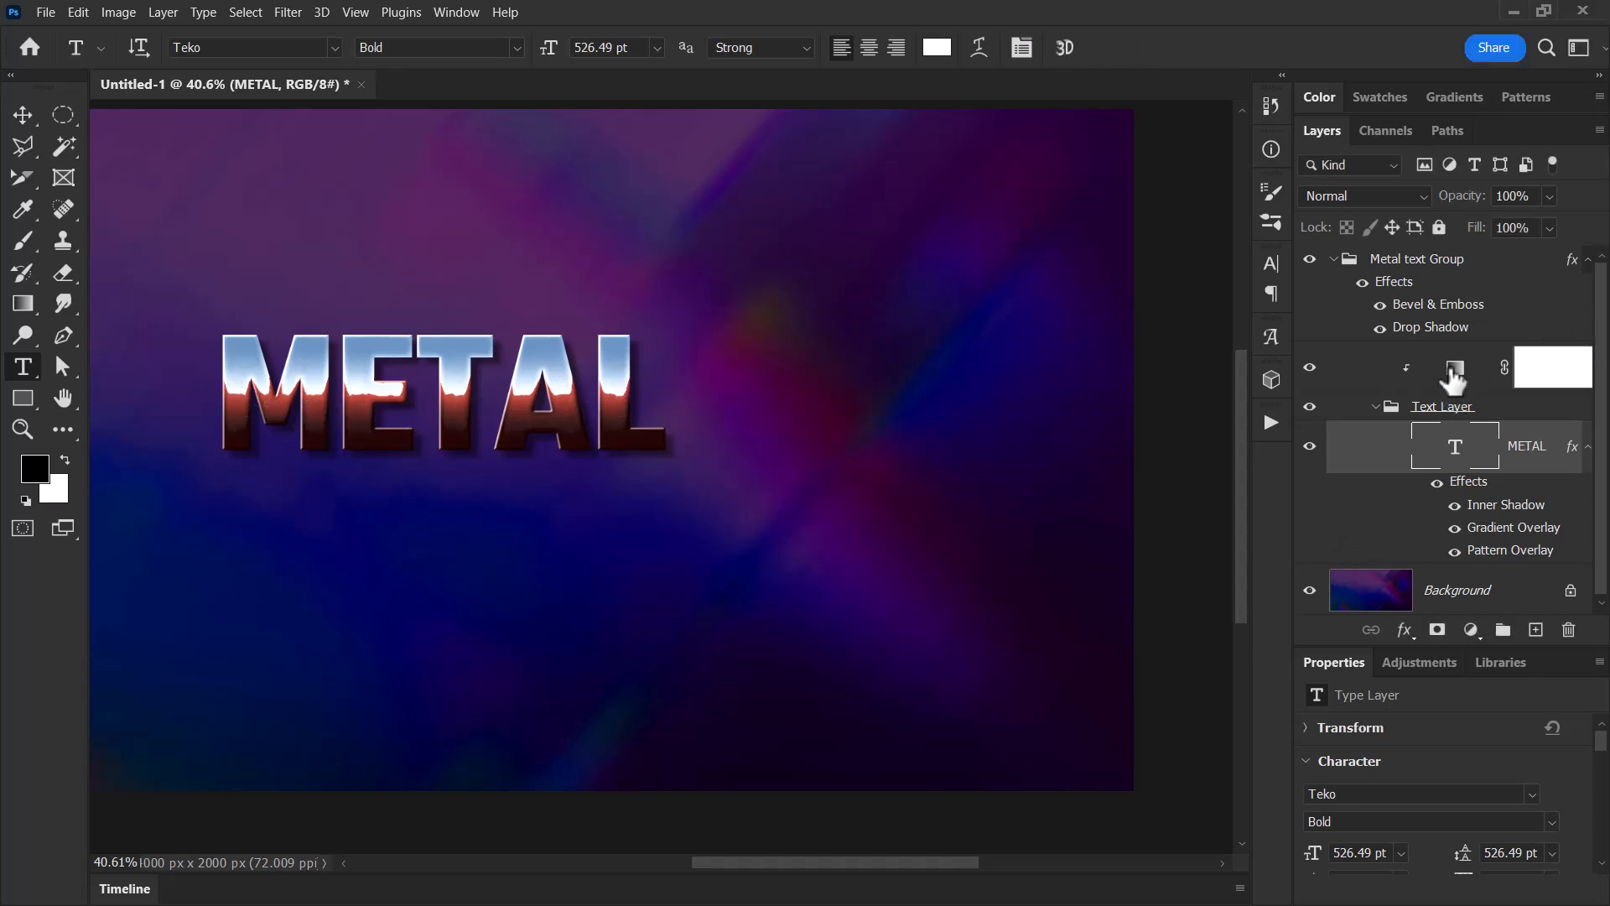
Step: Open the Gradient Map's gradient for editing and recolour its red stop purple
left_click(1451, 379)
left_click(1373, 740)
double_click(1118, 576)
left_click(1278, 590)
left_click(1474, 522)
Step: Recolour the Gradient Map's very dark red stop dark blue (#140e34) and apply the gradient
left_click(969, 575)
double_click(969, 573)
left_click(1276, 631)
left_click(1204, 740)
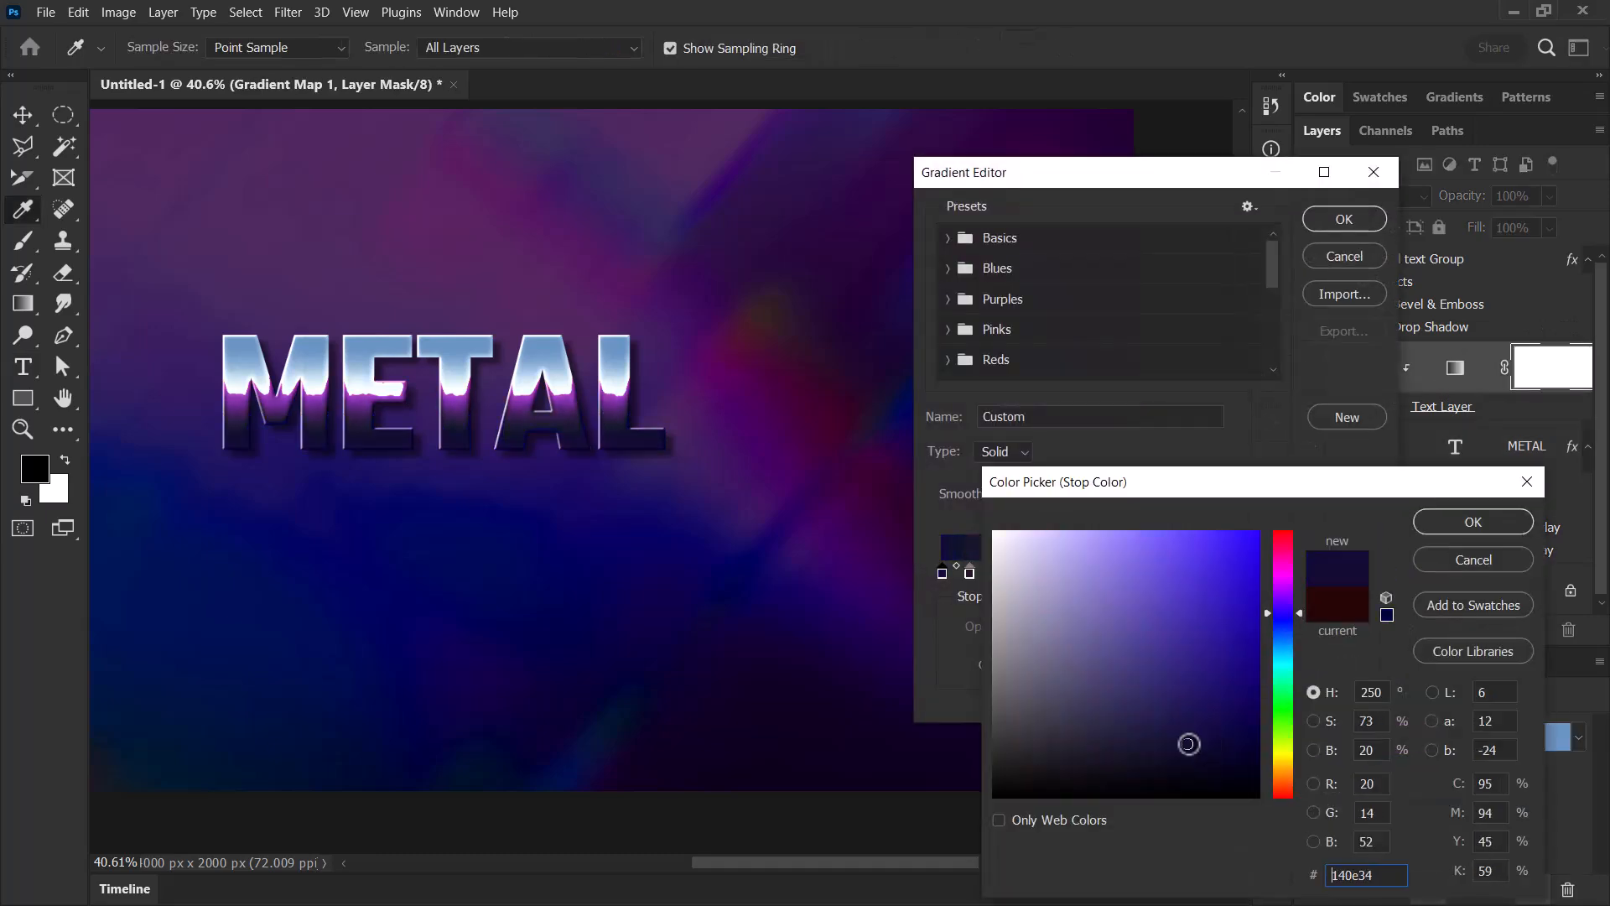
left_click(1474, 521)
left_click(1344, 219)
Step: Add an inner shadow to the Metal text Group with a size of 49 px and opacity of 34%
left_click(1296, 307)
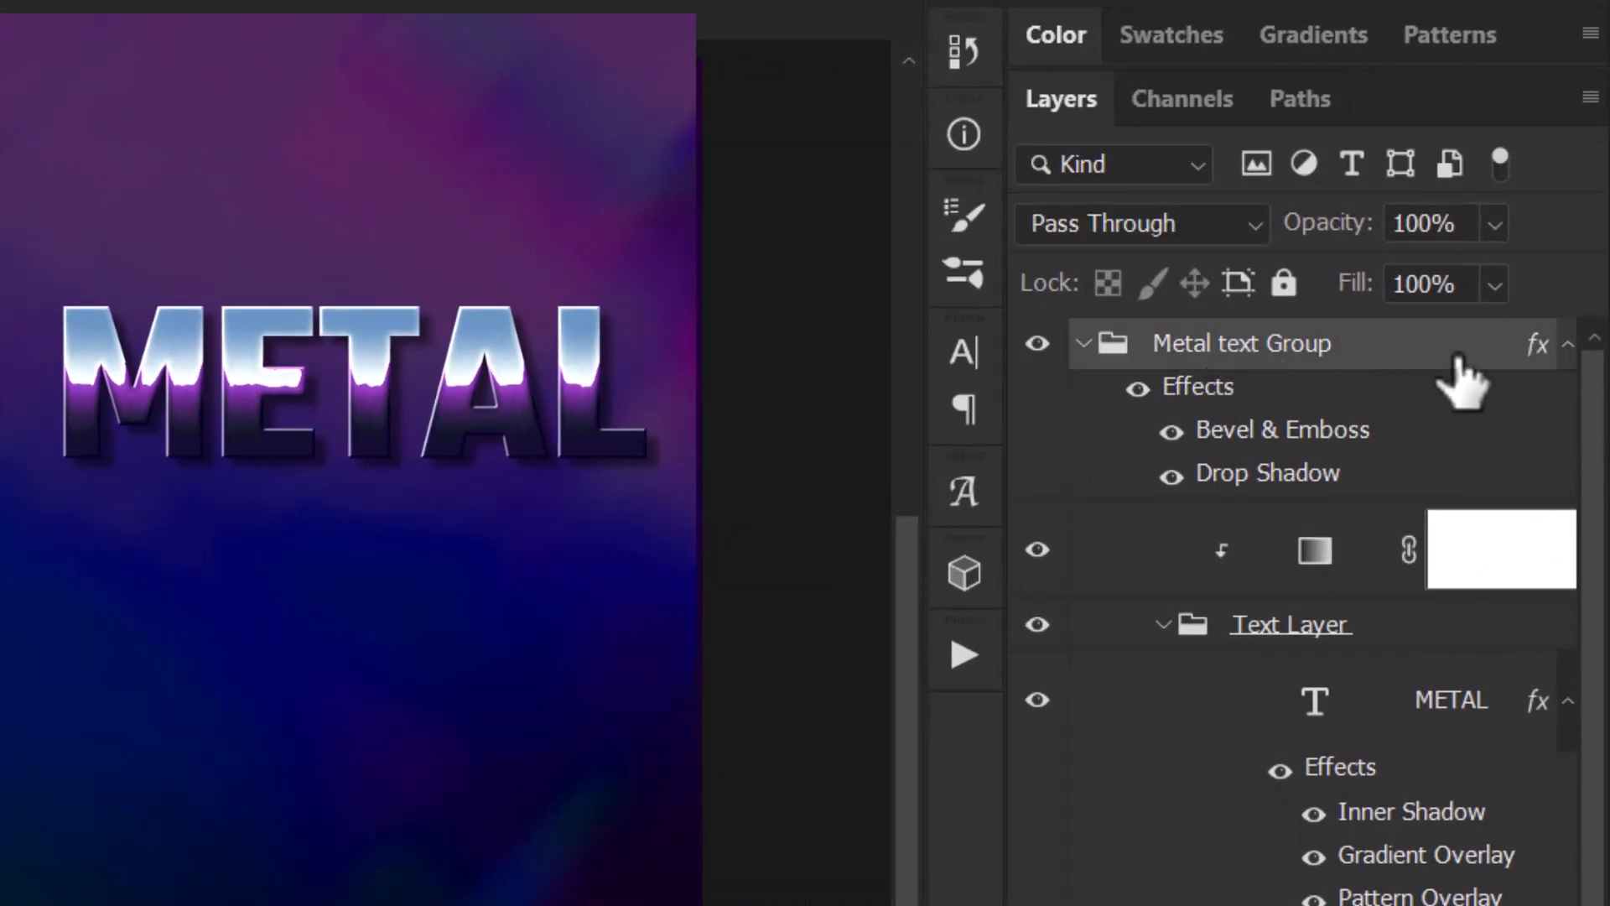
double_click(1552, 340)
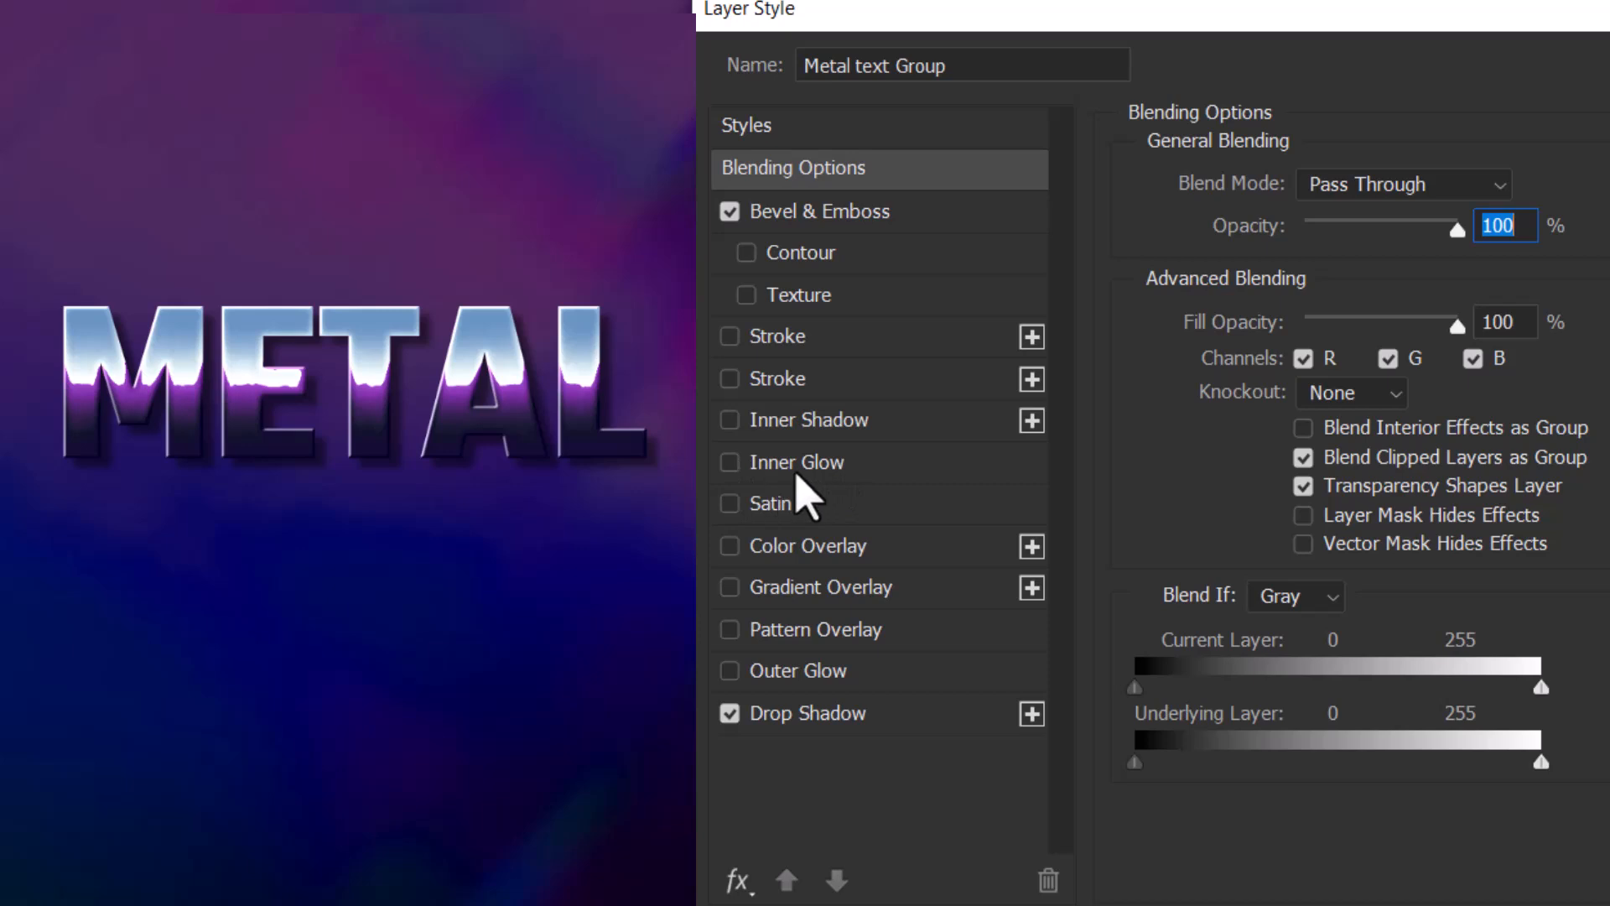
left_click(806, 424)
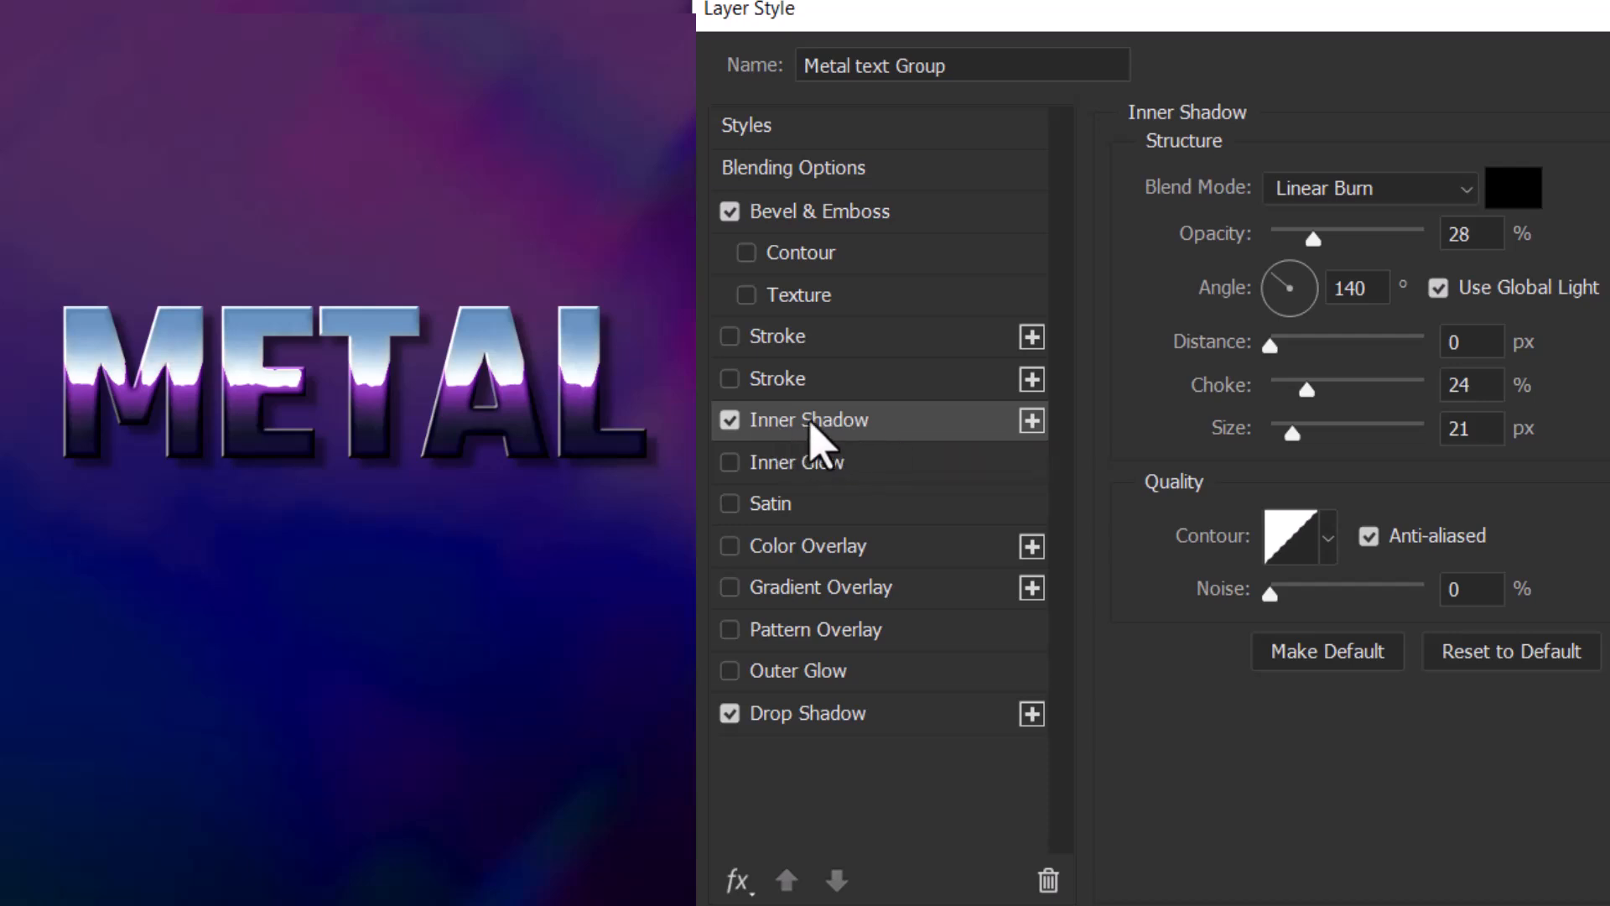
mouse_move(1319, 241)
left_mouse_down()
mouse_move(1362, 226)
mouse_move(1315, 238)
left_mouse_up()
left_click_drag(1294, 431, 1312, 444)
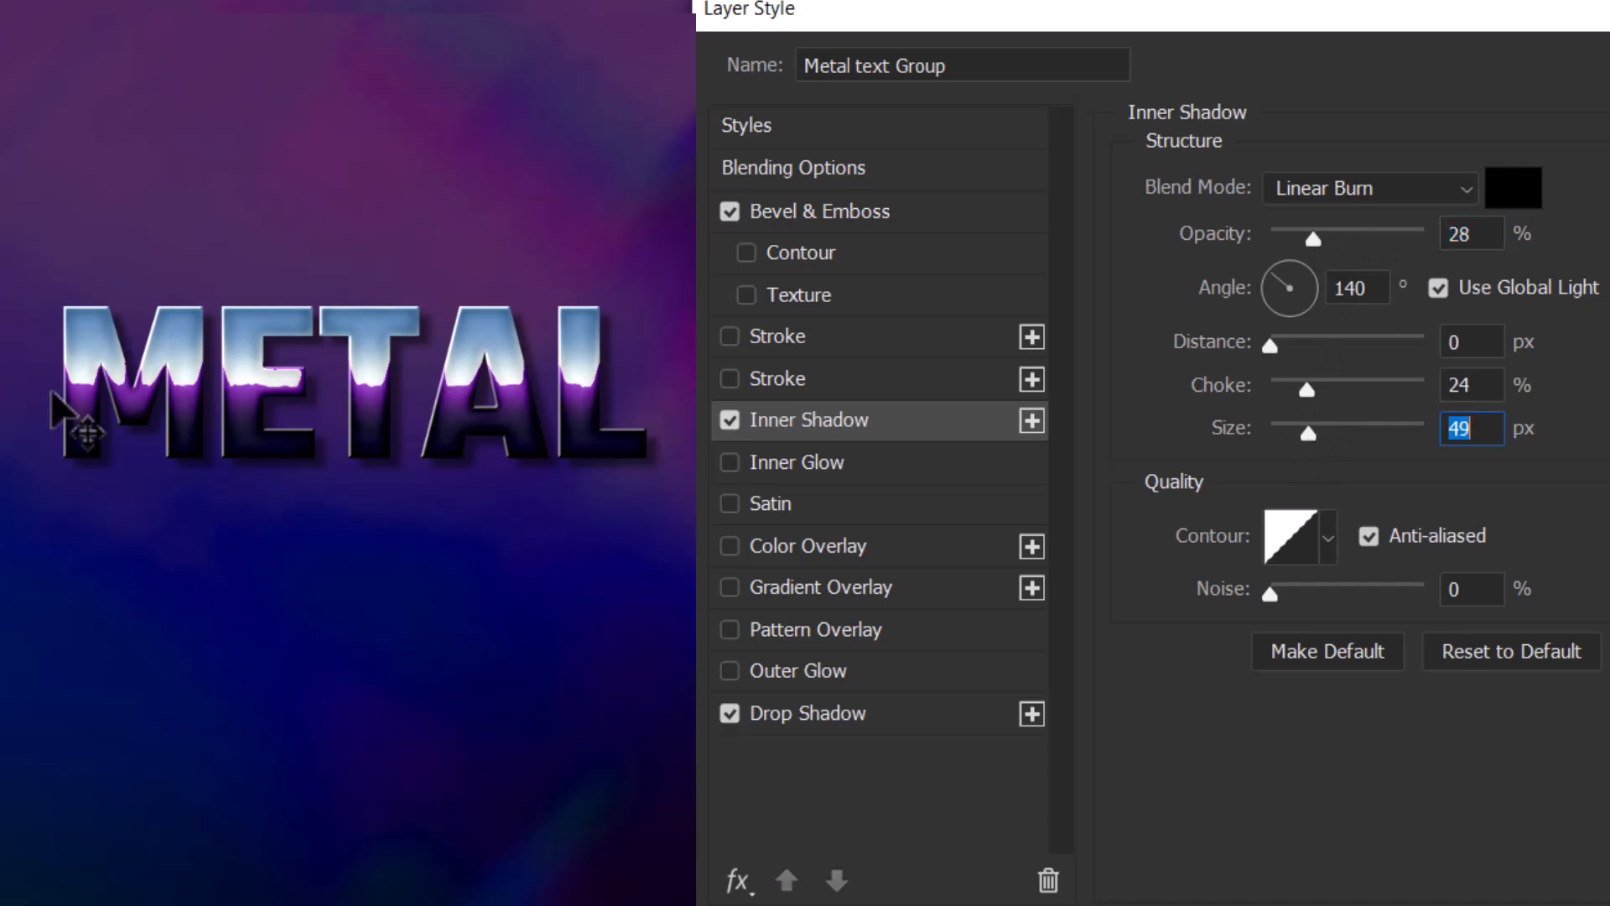
left_click_drag(1312, 252, 1324, 252)
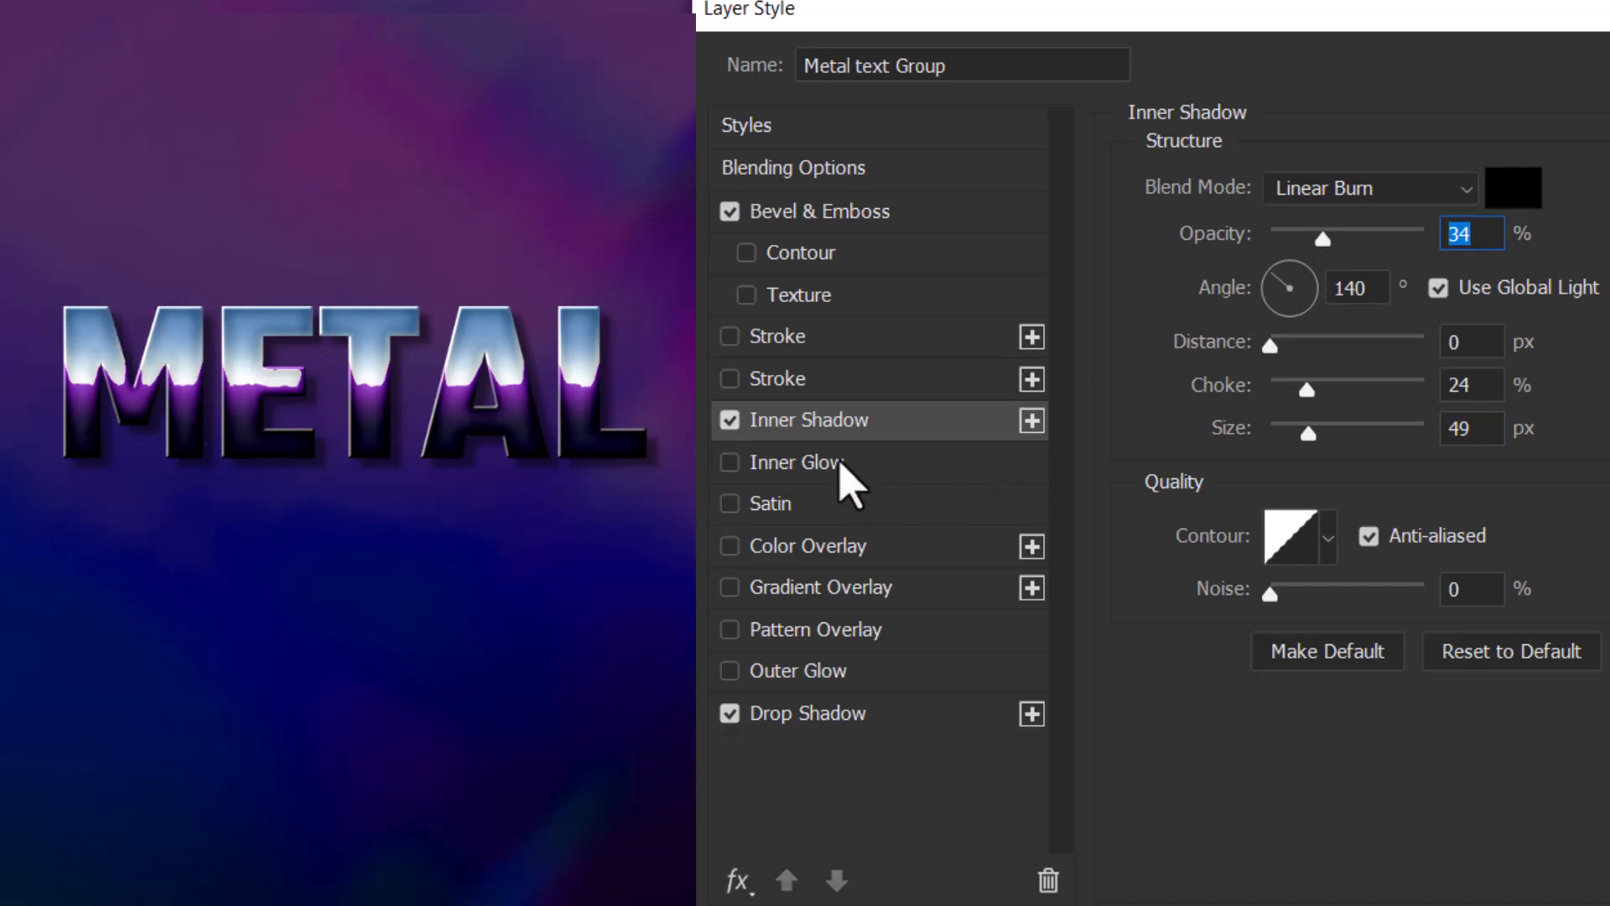
Step: Add a second inner shadow to the group in white with Screen blending, a -53° angle and global light off
left_click(1032, 421)
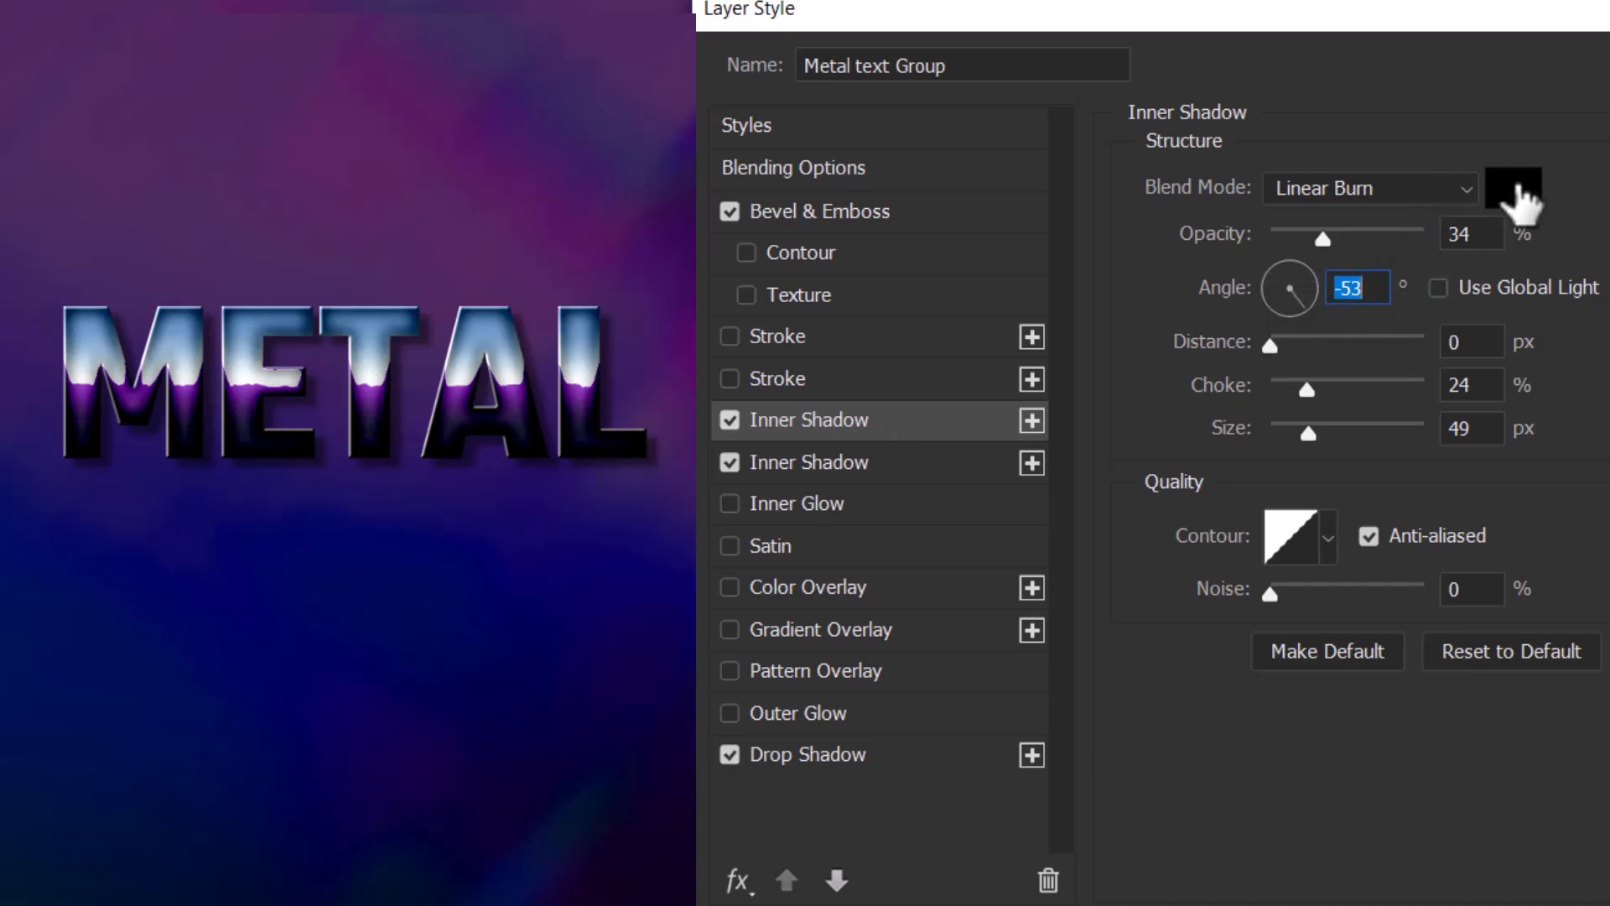
left_click(1518, 199)
left_click(1084, 598)
key("Return")
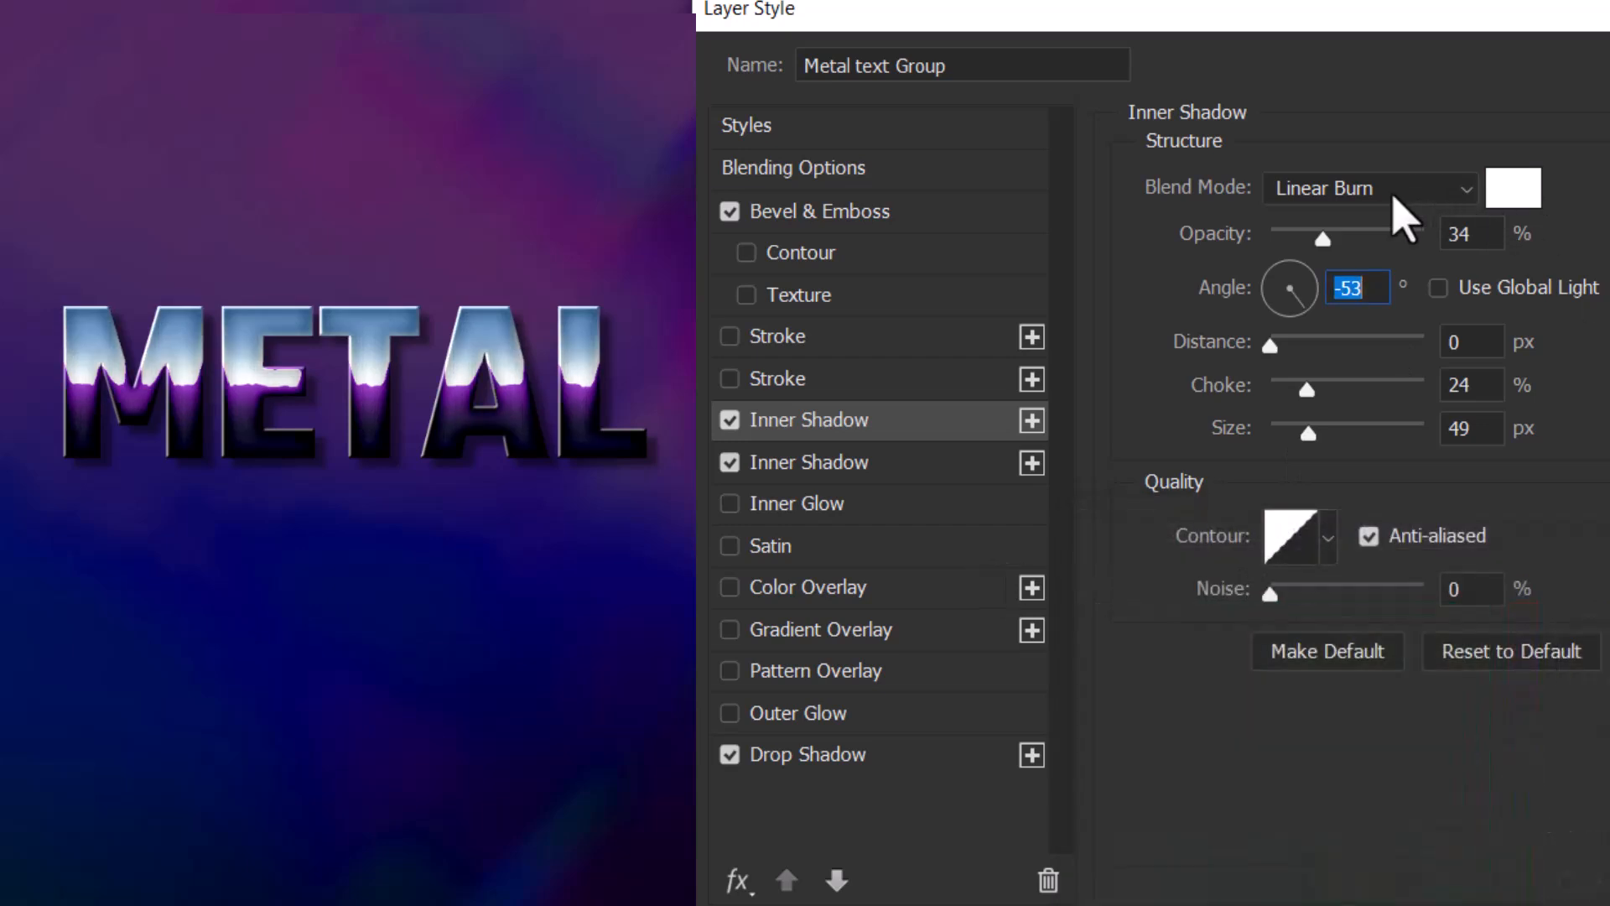
left_click(1385, 194)
left_click(1332, 490)
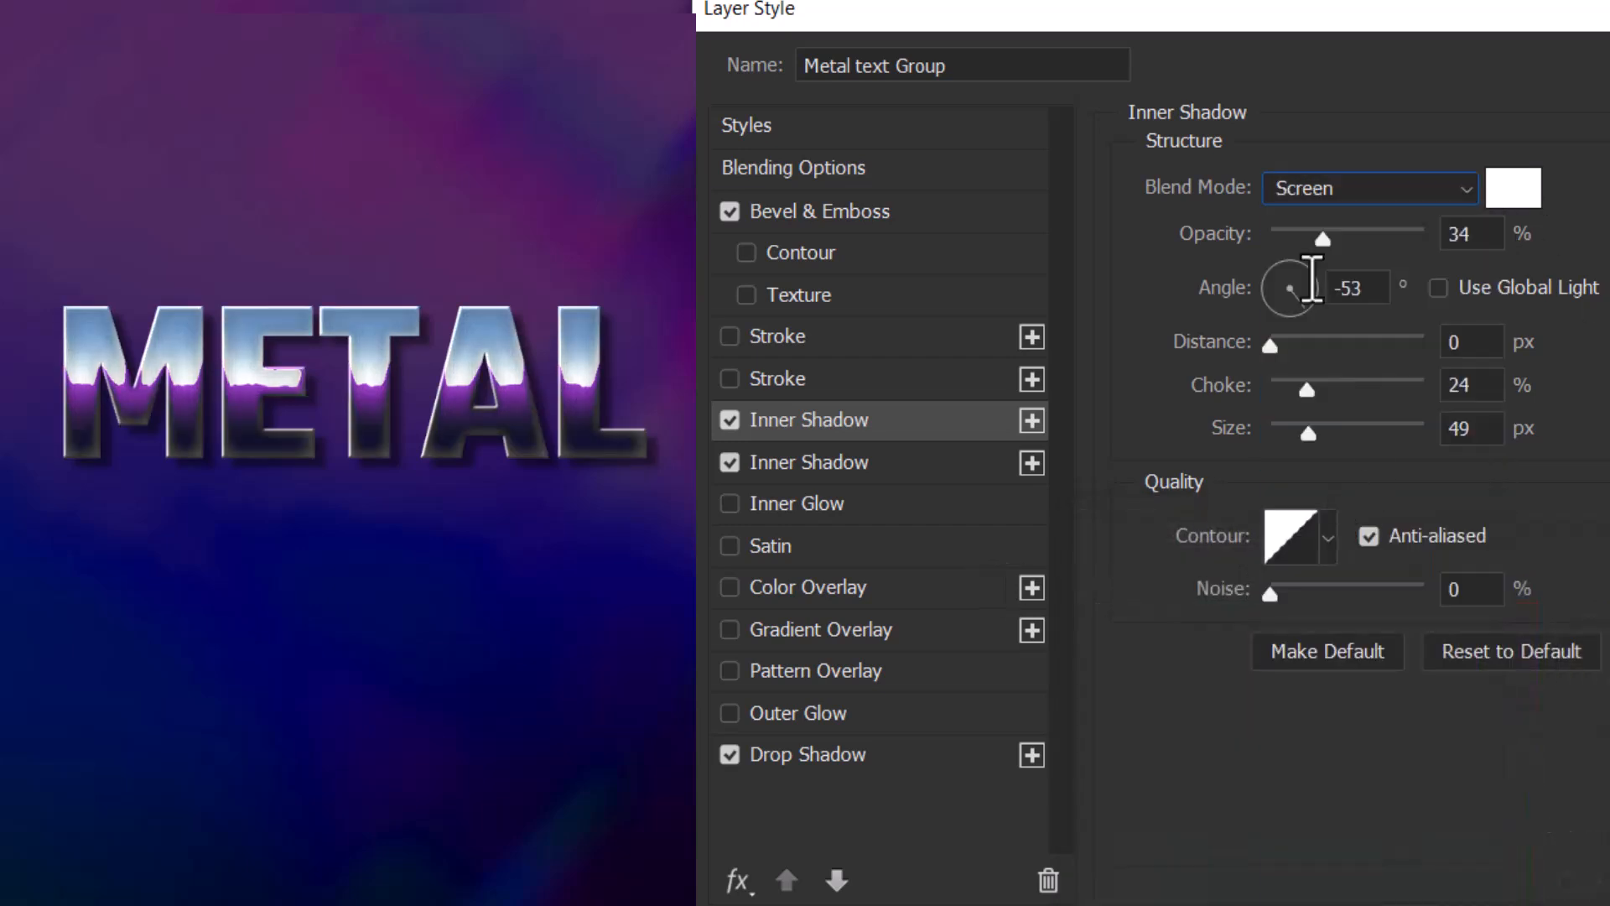
Step: Set the white inner shadow's opacity to 61%, angle to -86°, distance to 17 px, choke to 1% and size to 43 px
left_click_drag(1325, 255, 1435, 242)
left_click_drag(1307, 435, 1291, 436)
left_click_drag(1280, 349, 1298, 344)
left_click_drag(1348, 238, 1313, 239)
Step: Try Color Dodge on the white inner shadow, then set its blend mode to Linear Dodge (Add)
left_click(1367, 188)
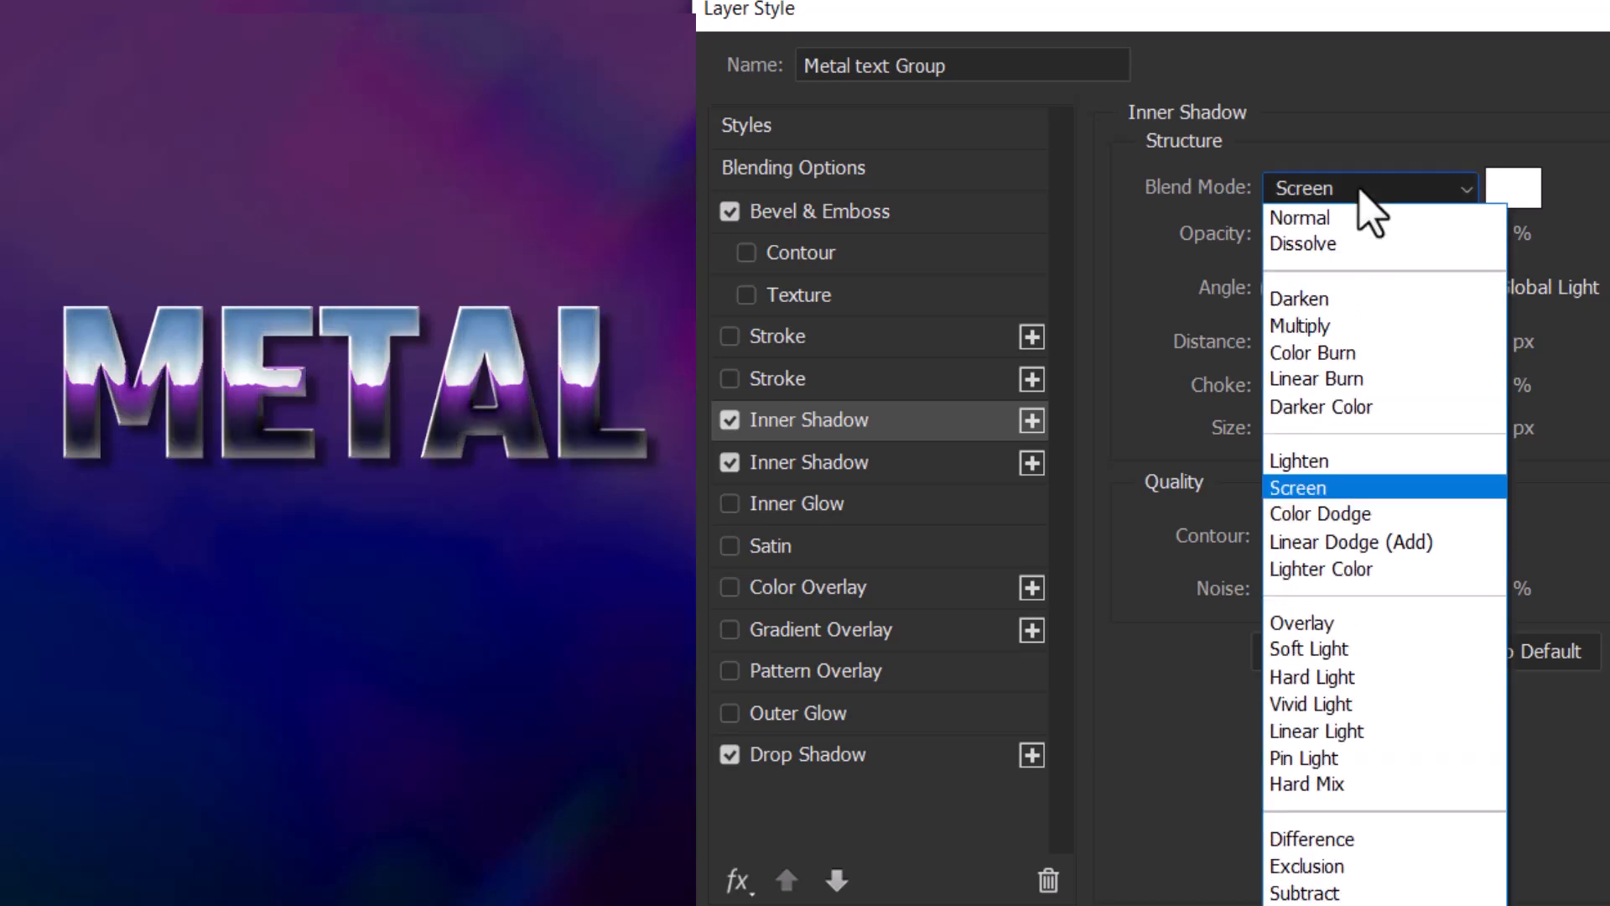
left_click(1352, 516)
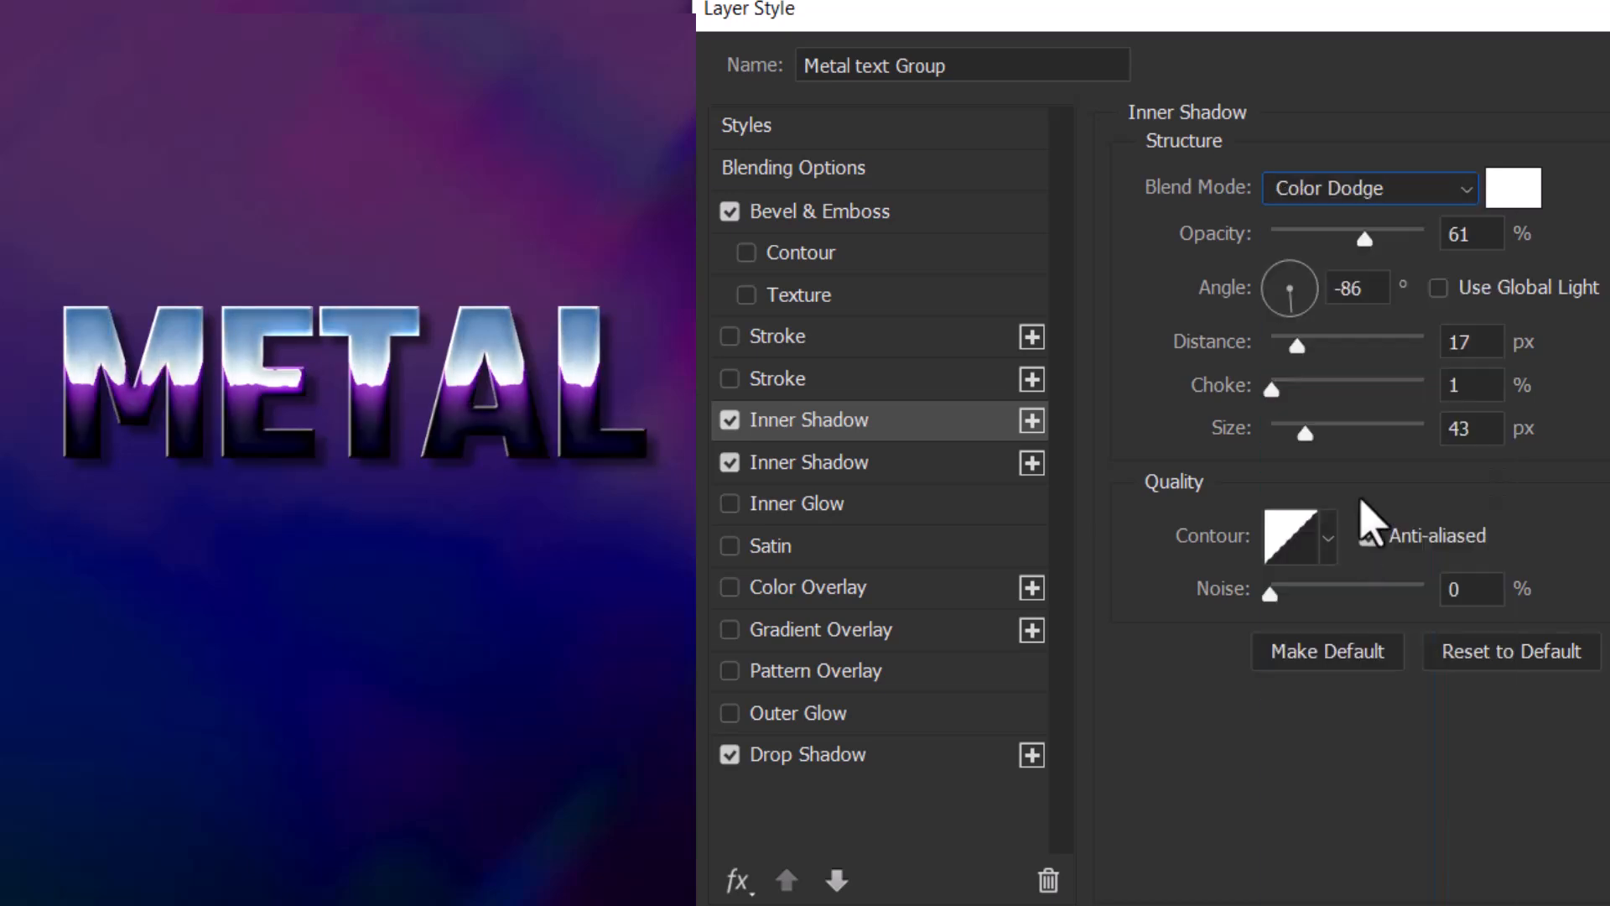
left_click(1376, 190)
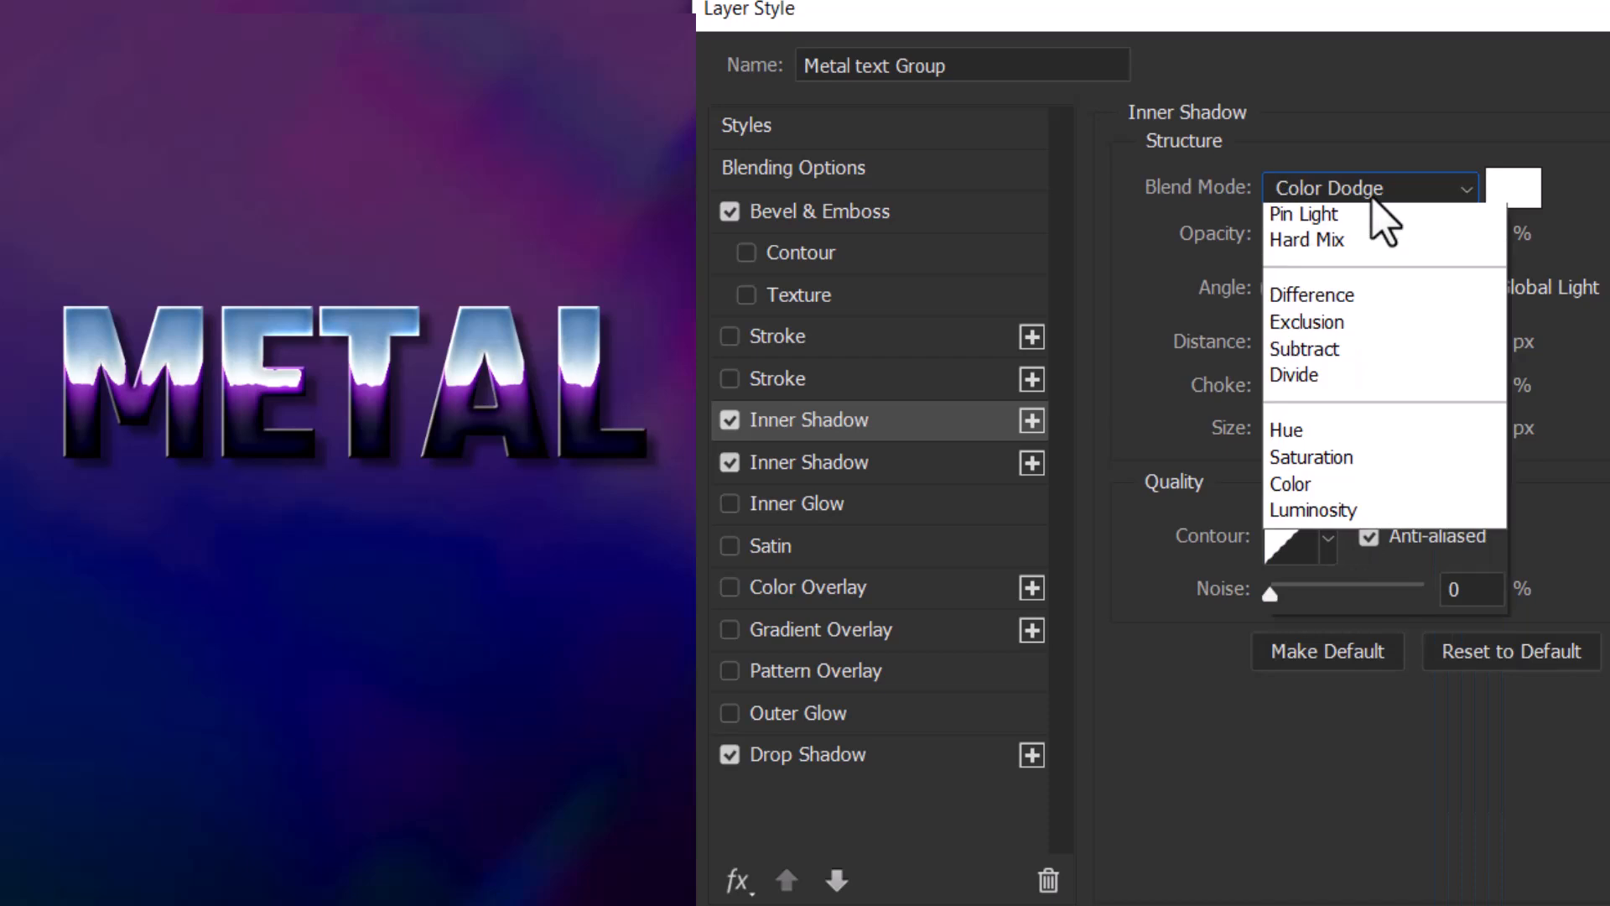
left_click(1365, 544)
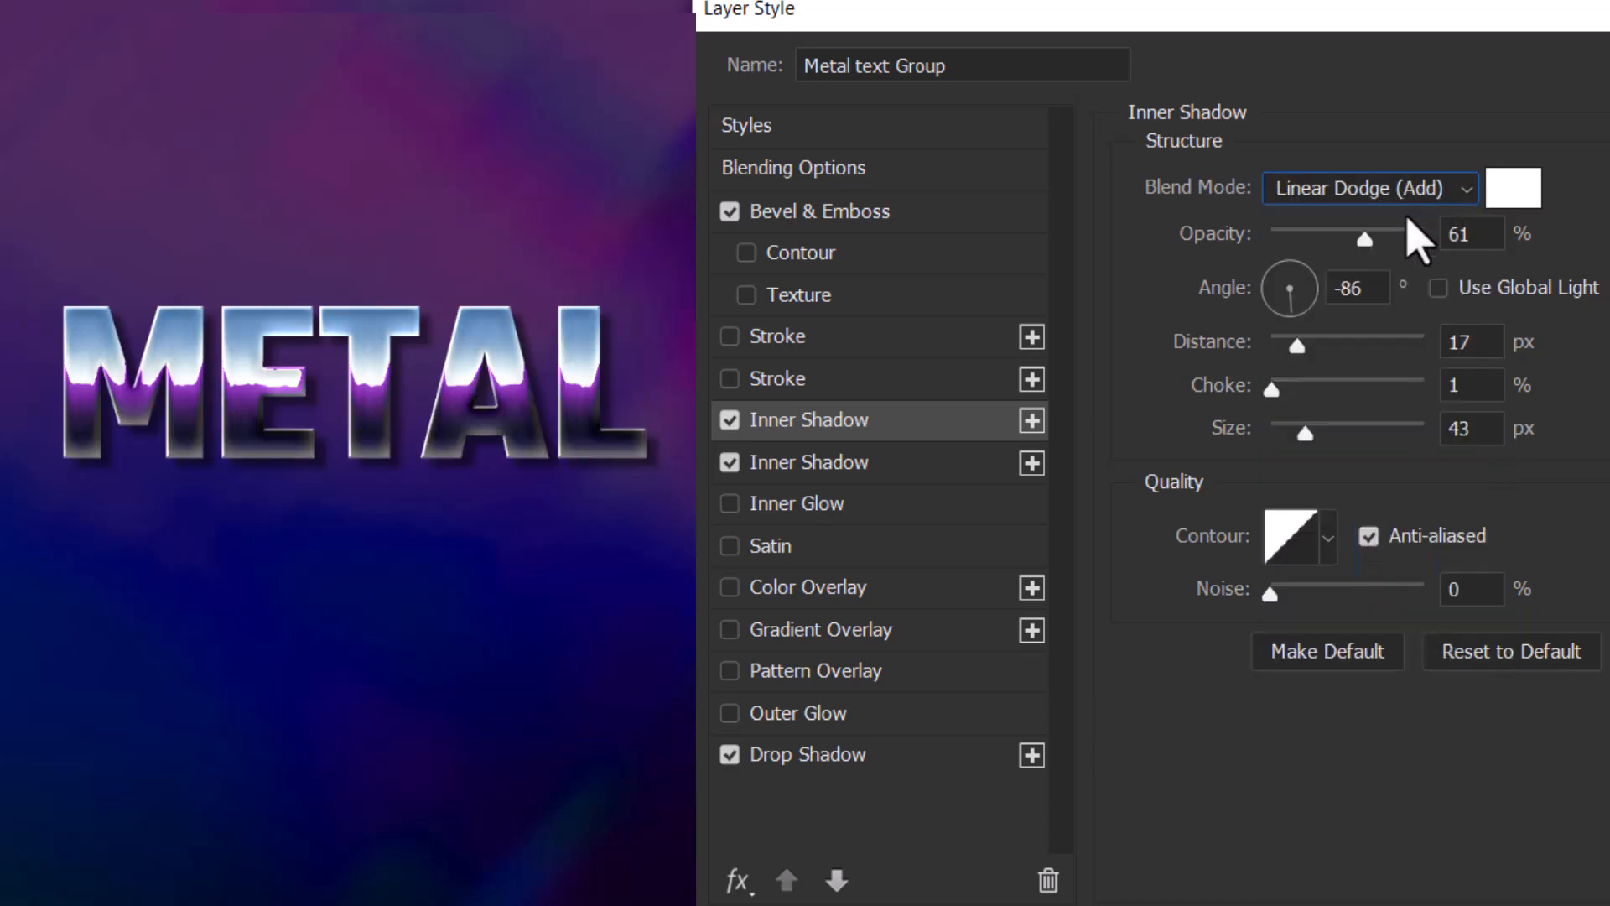
Step: Set the white inner shadow to 34% opacity, 23% choke and 24 px size, disable that shadow and apply the layer styles
left_click_drag(1353, 243, 1318, 251)
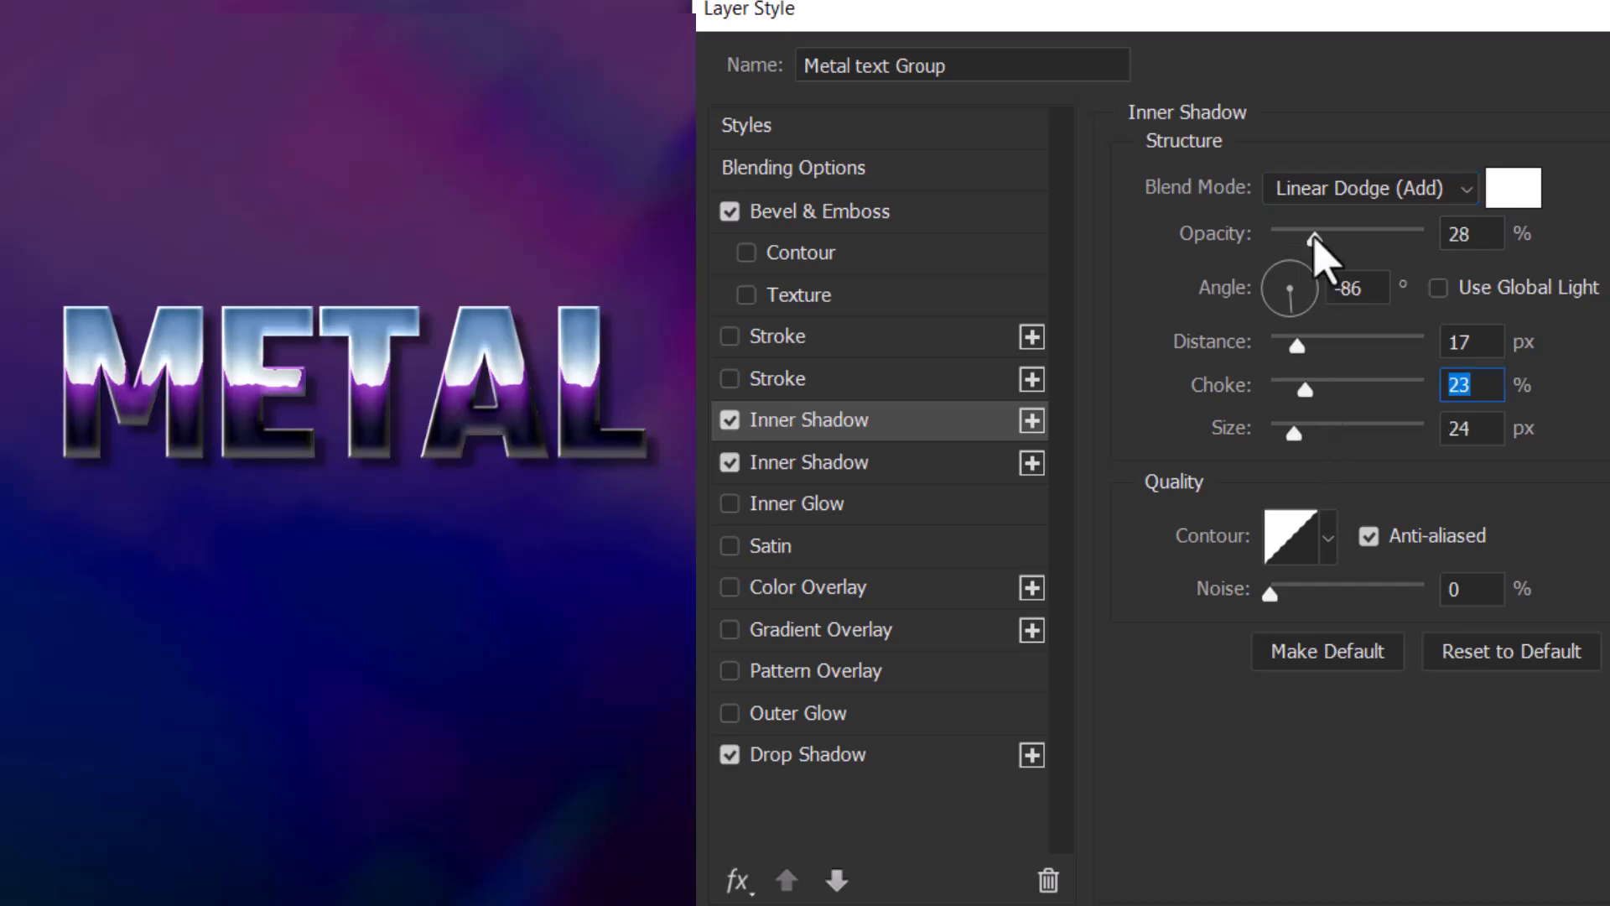
left_click_drag(1316, 251, 1325, 250)
left_click(729, 421)
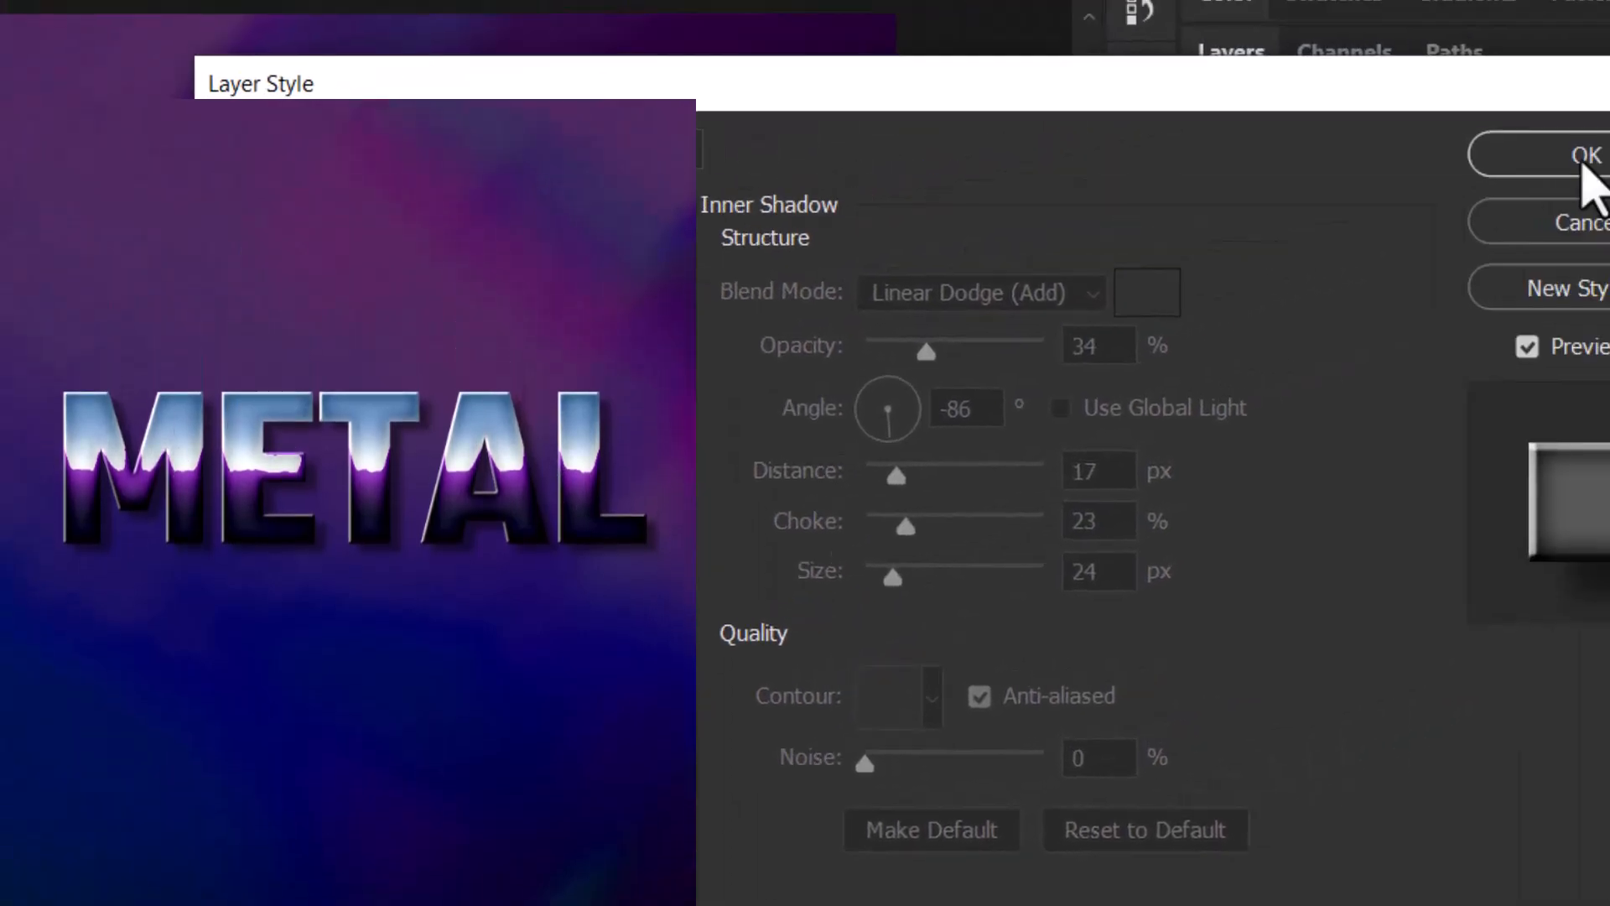
left_click(1439, 201)
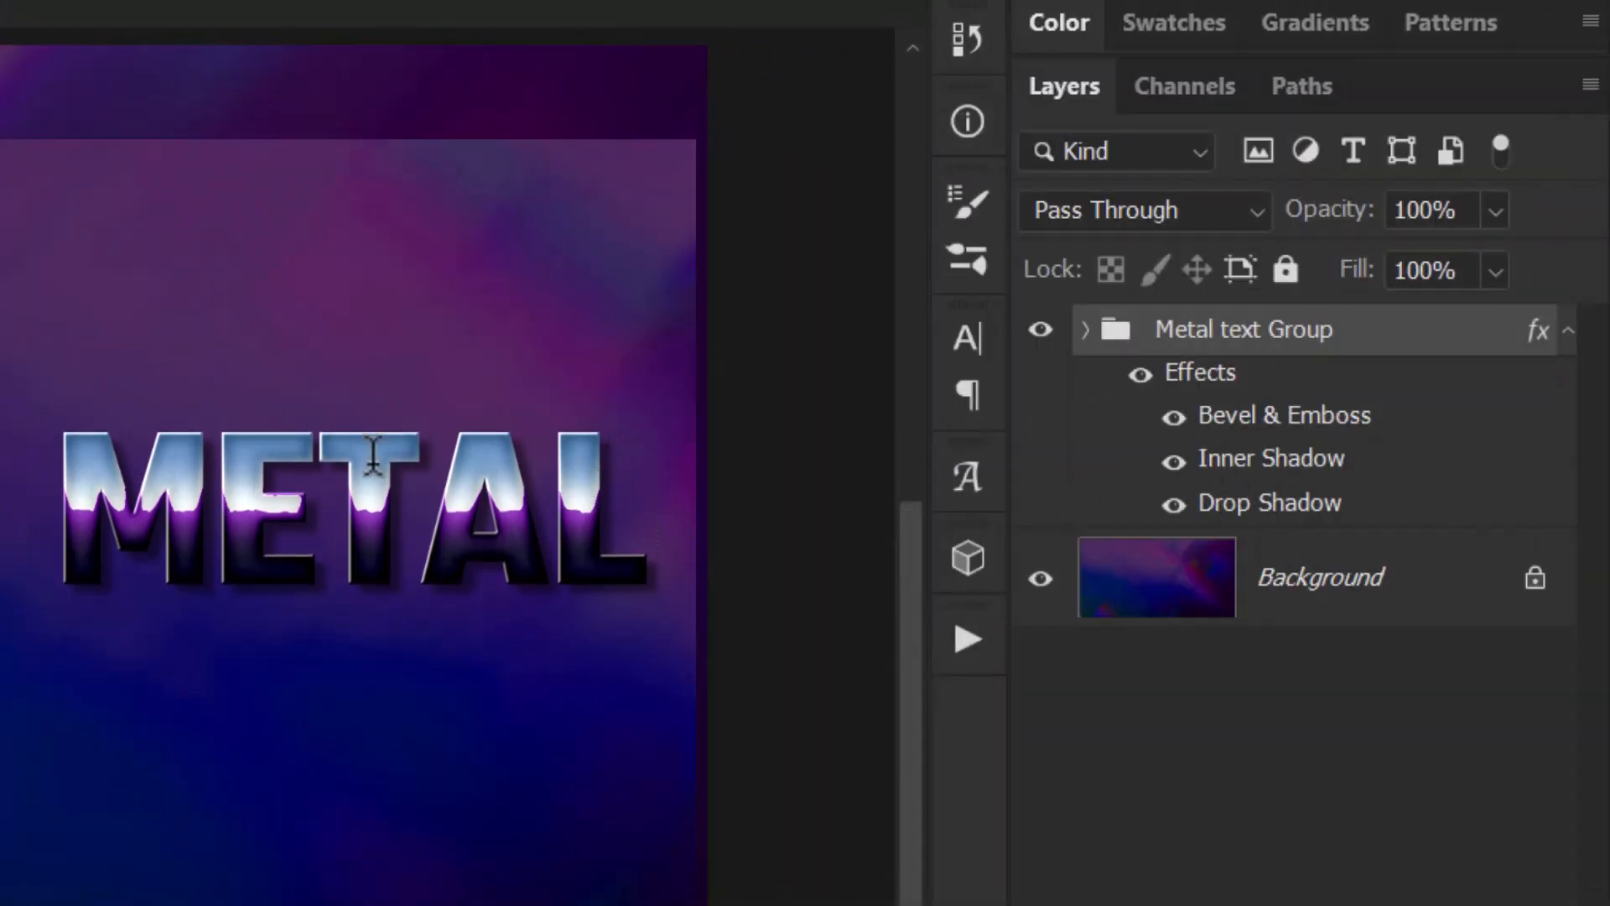
Step: Load the METAL text layer's outline inside Metal text Group as a selection and copy the merged artwork
left_click(1085, 329)
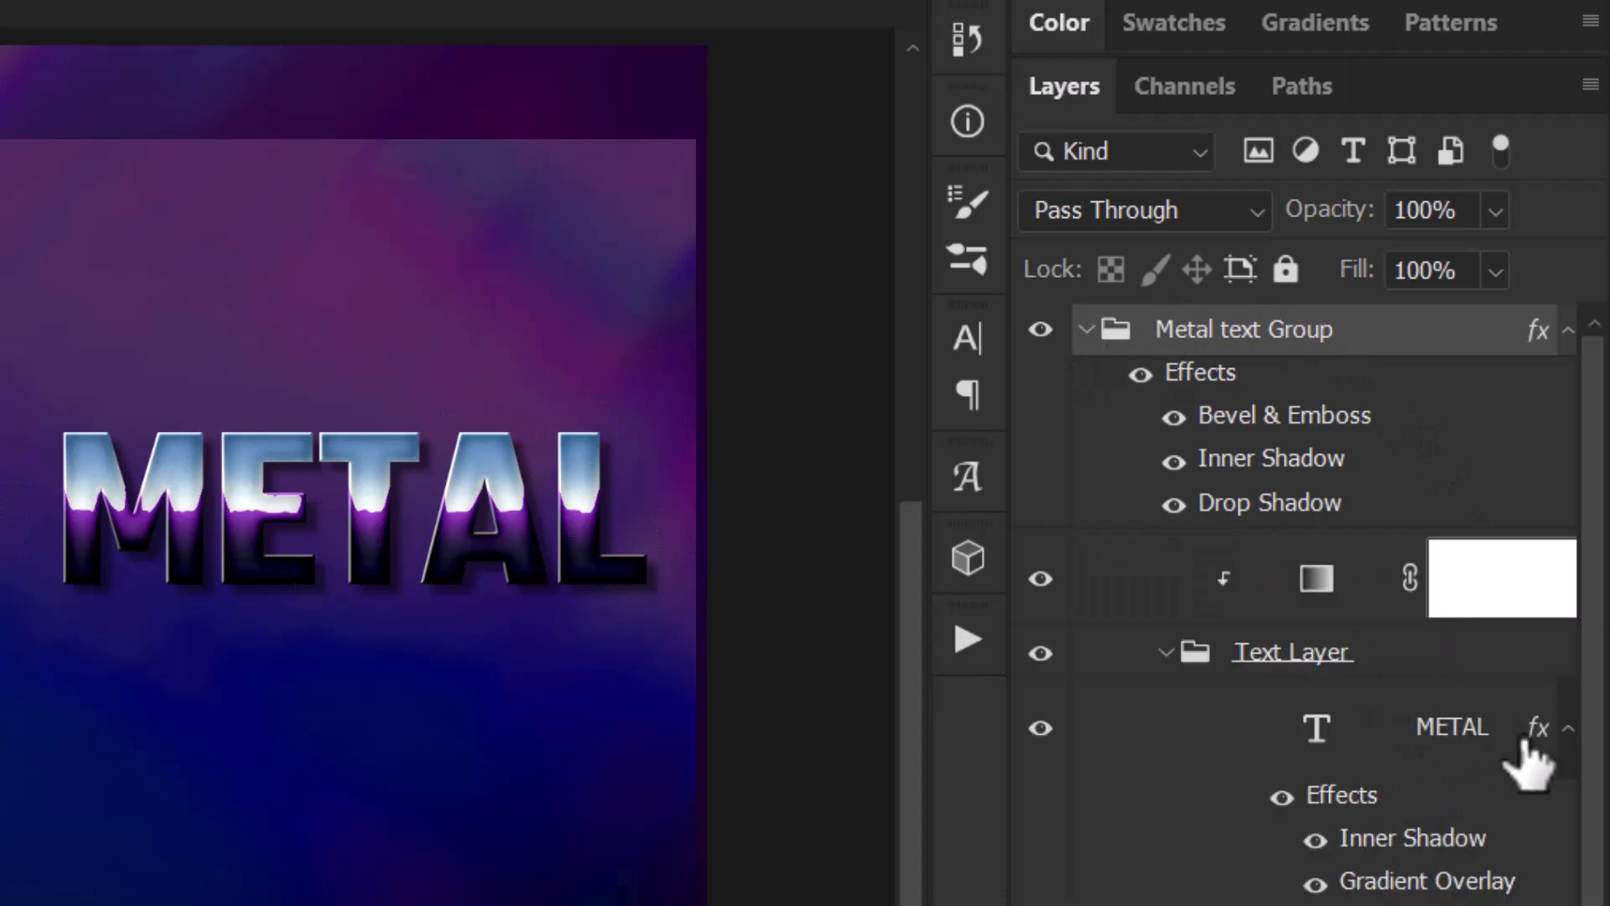
left_click(1456, 734)
mouse_move(1320, 744)
left_mouse_down()
mouse_move(1340, 743)
mouse_move(1322, 715)
left_mouse_up()
left_click(1321, 715, "ctrl")
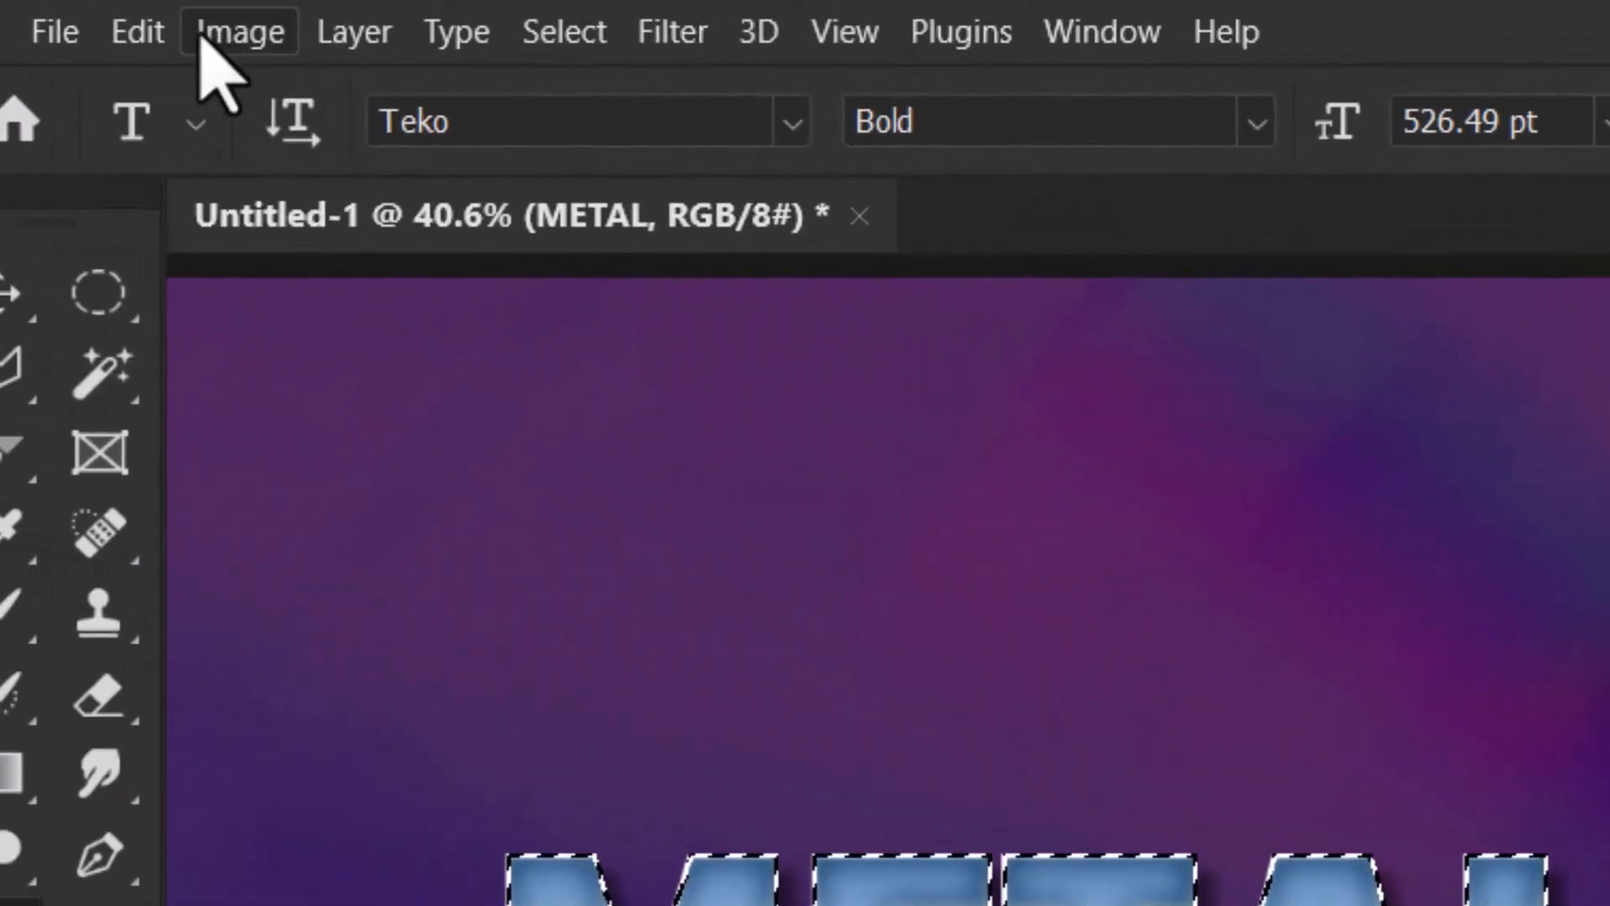
left_click(141, 34)
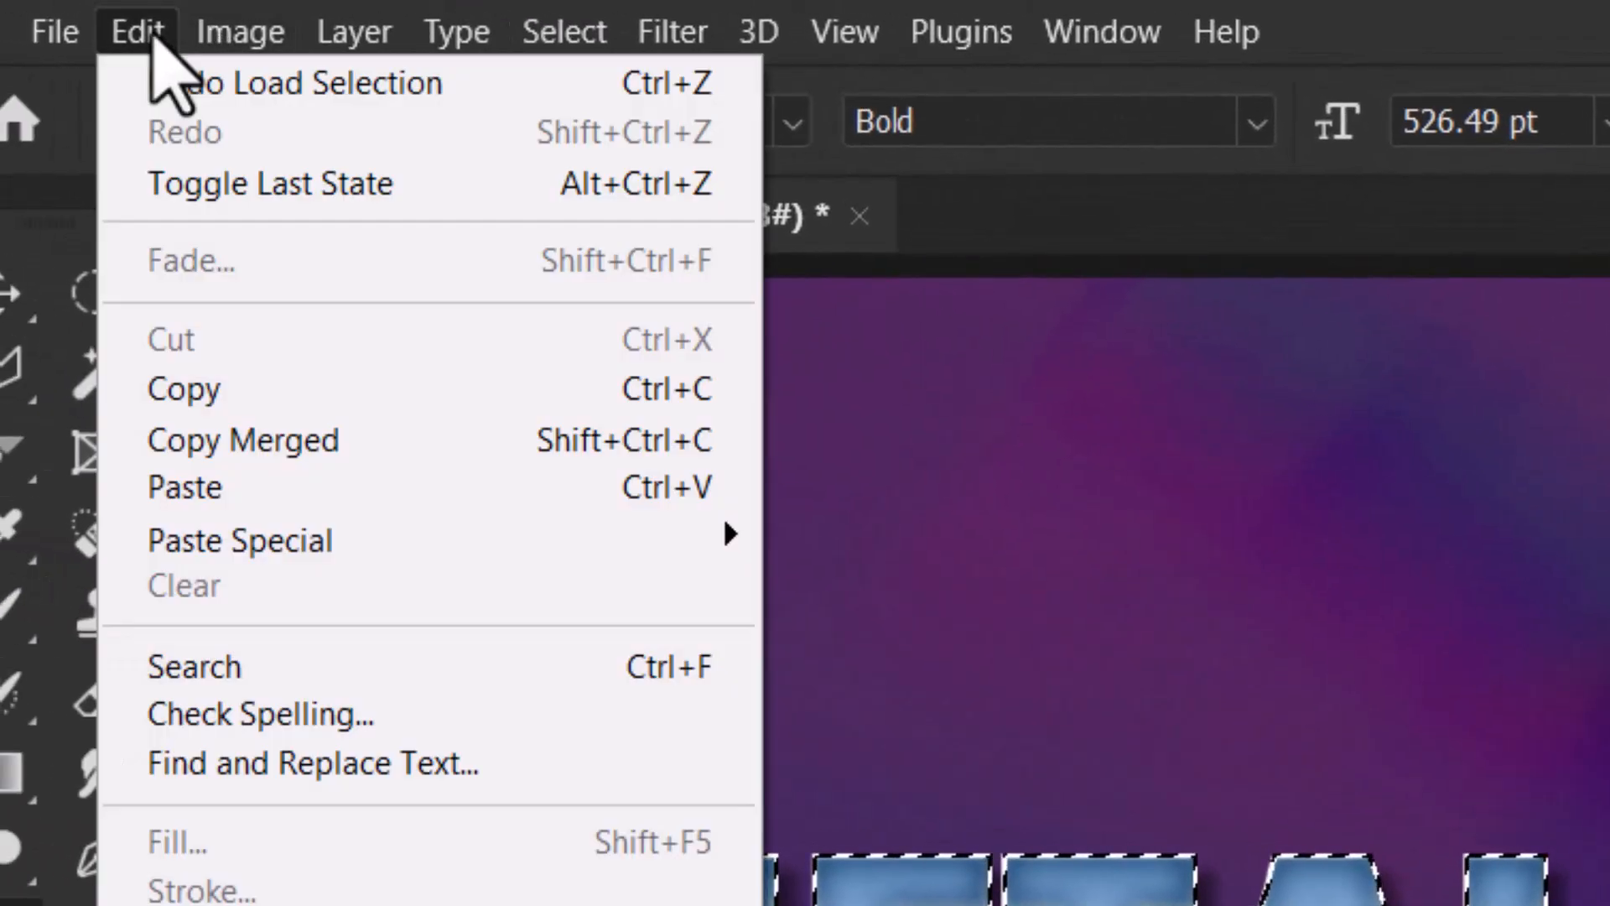
left_click(287, 446)
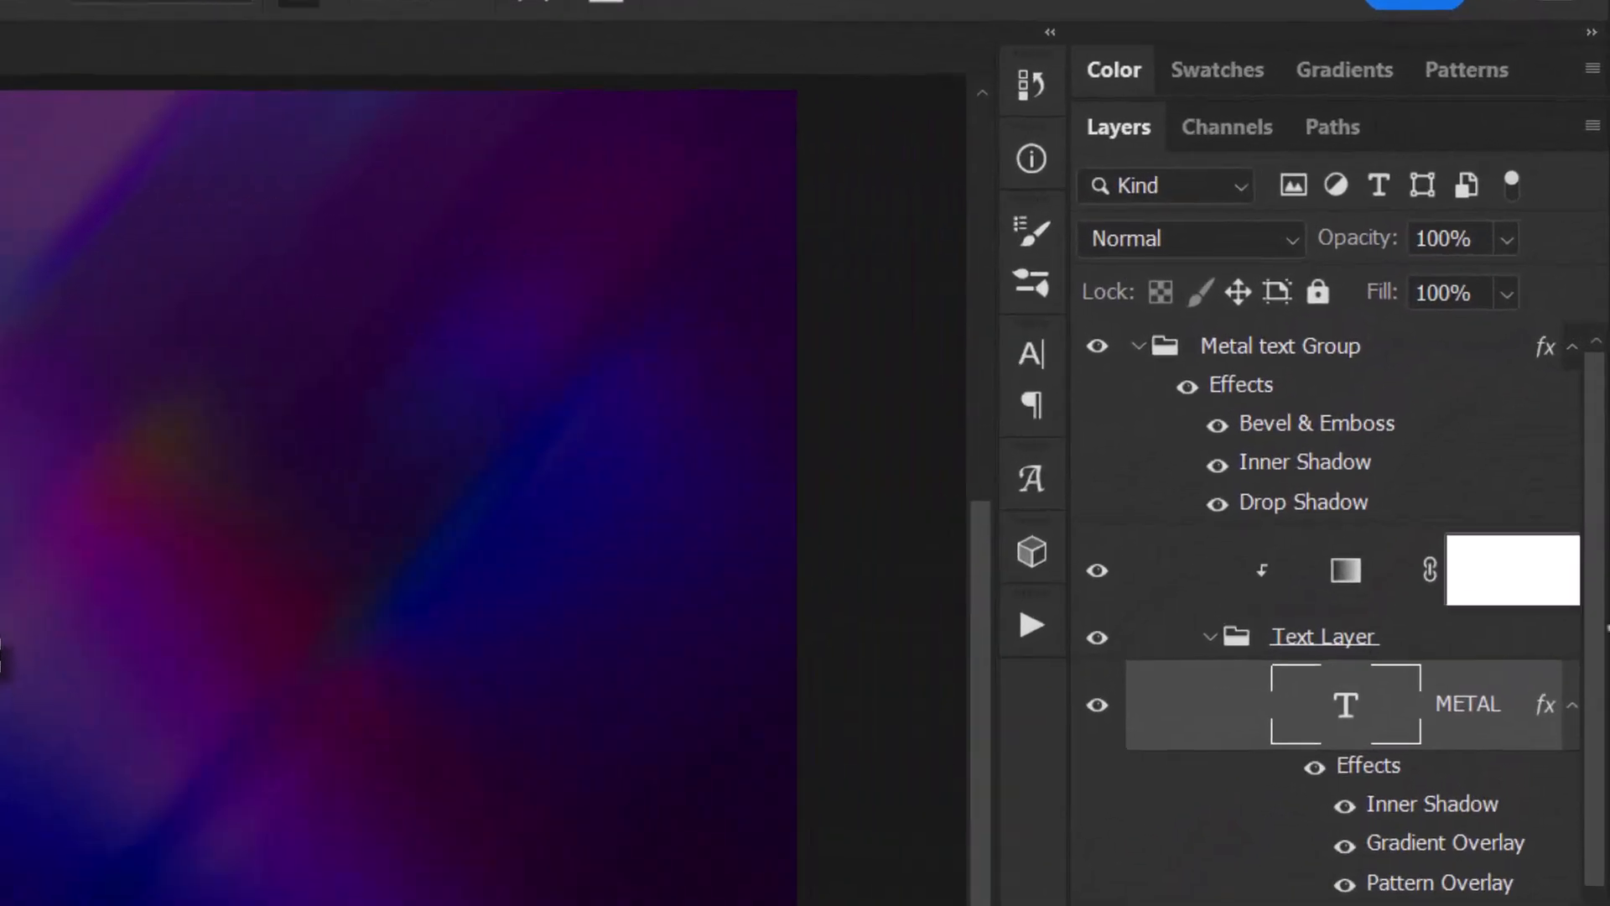
Step: Paste the merged copy as a new layer at the top of the stack, above Metal text Group
left_click(1494, 269)
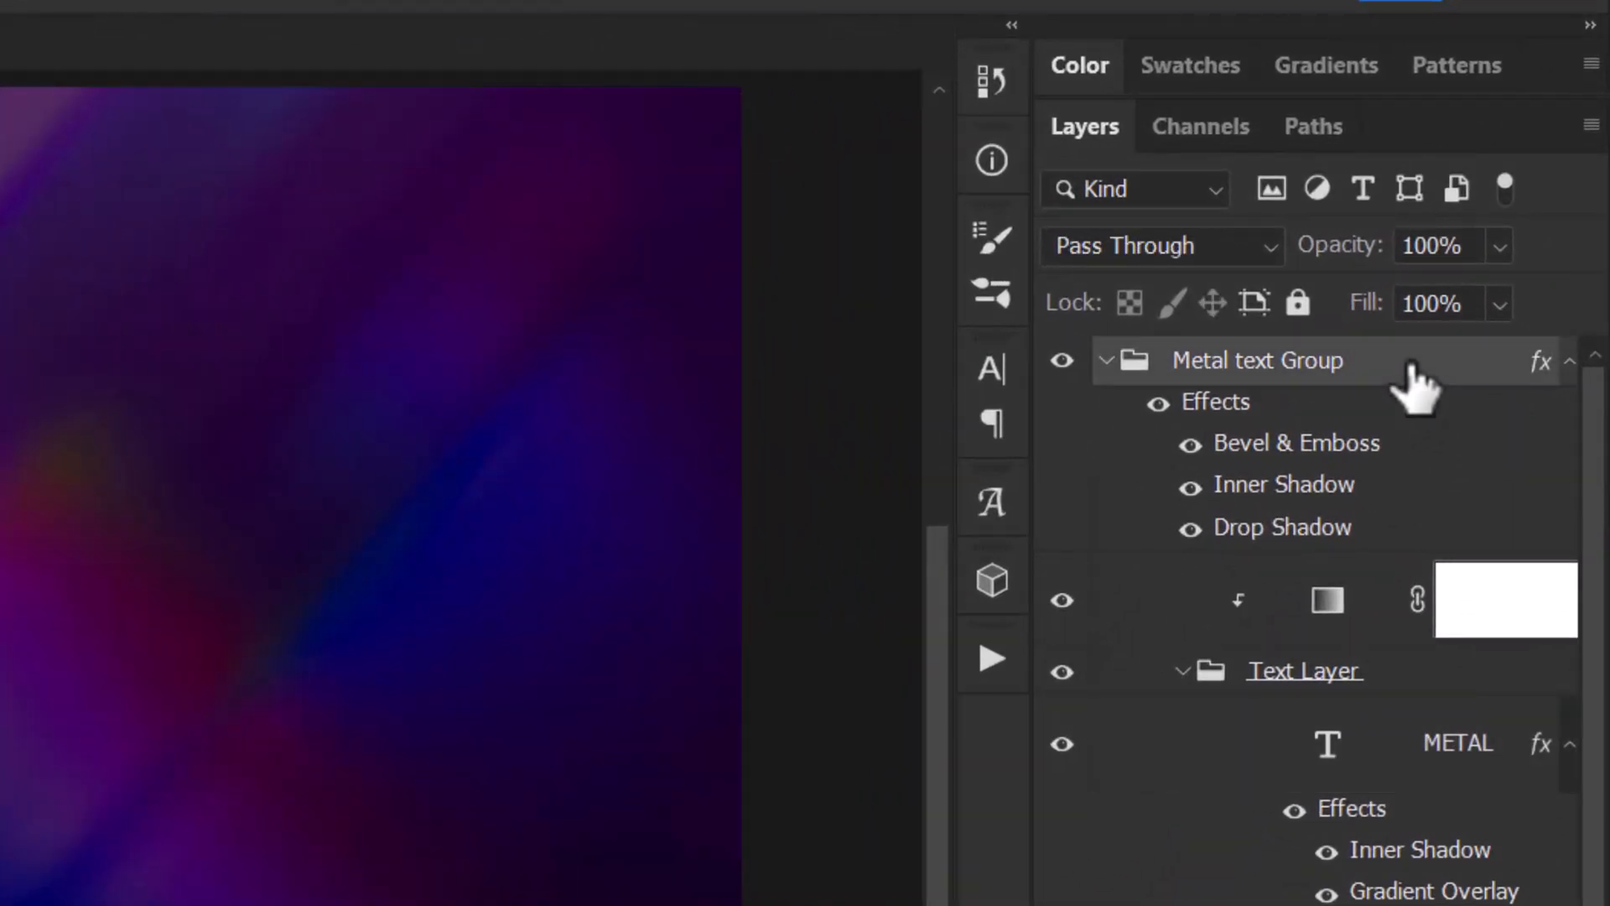
key("ctrl+v")
left_click_drag(1436, 606, 1394, 340)
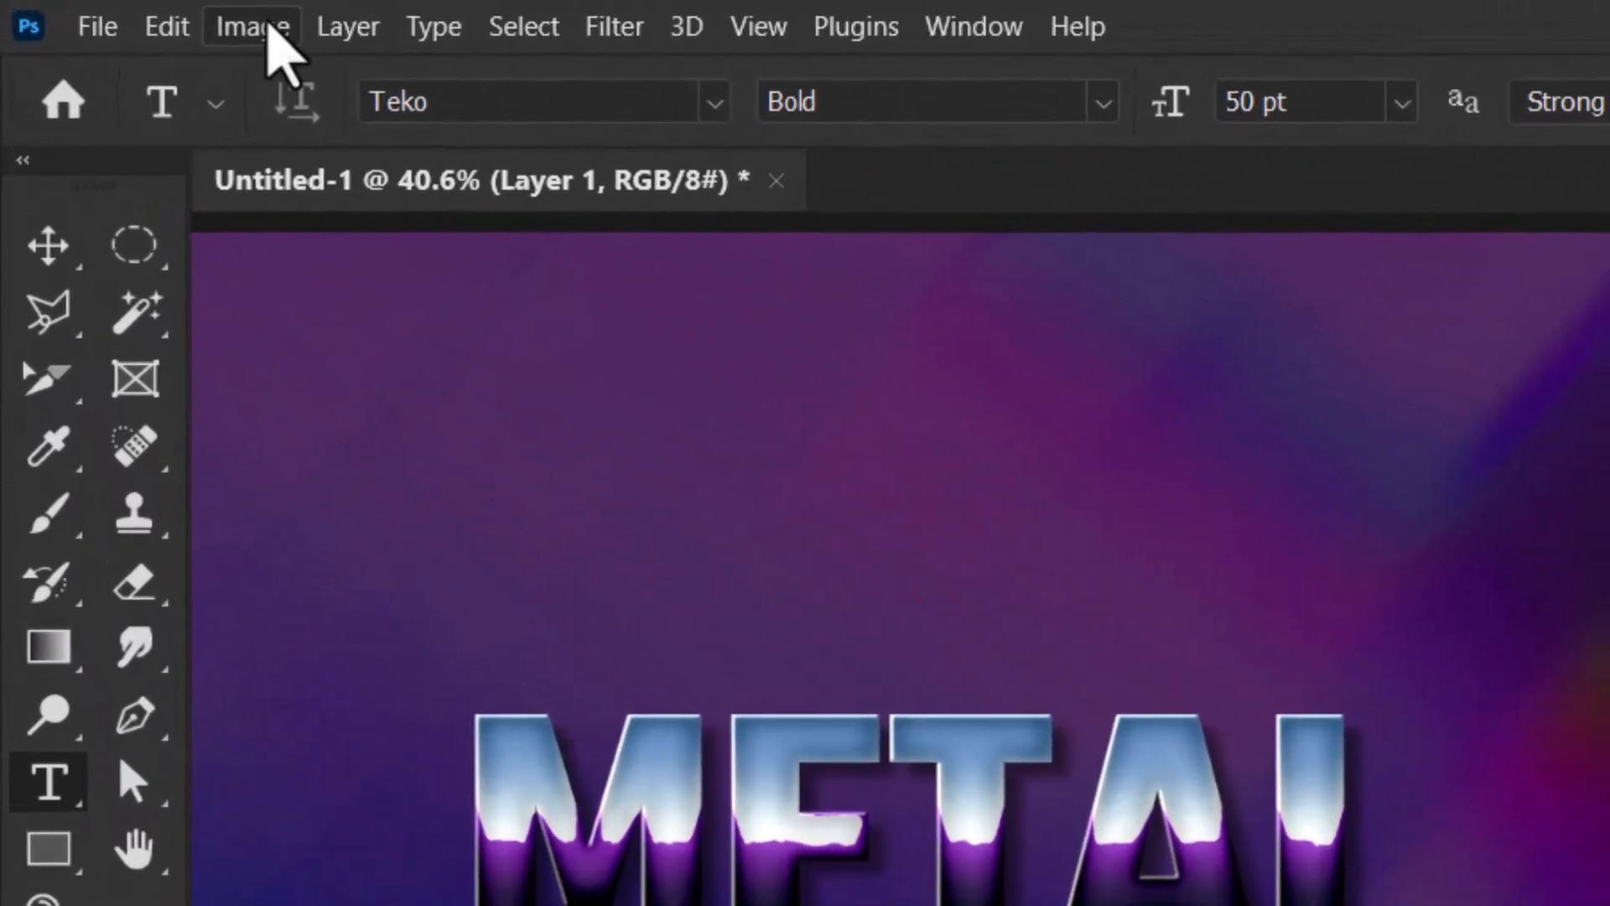
Step: Apply a high-contrast Curves adjustment to the pasted layer, mapping input 96 to output 0 and raising the highlights
left_click(120, 12)
mouse_move(329, 159)
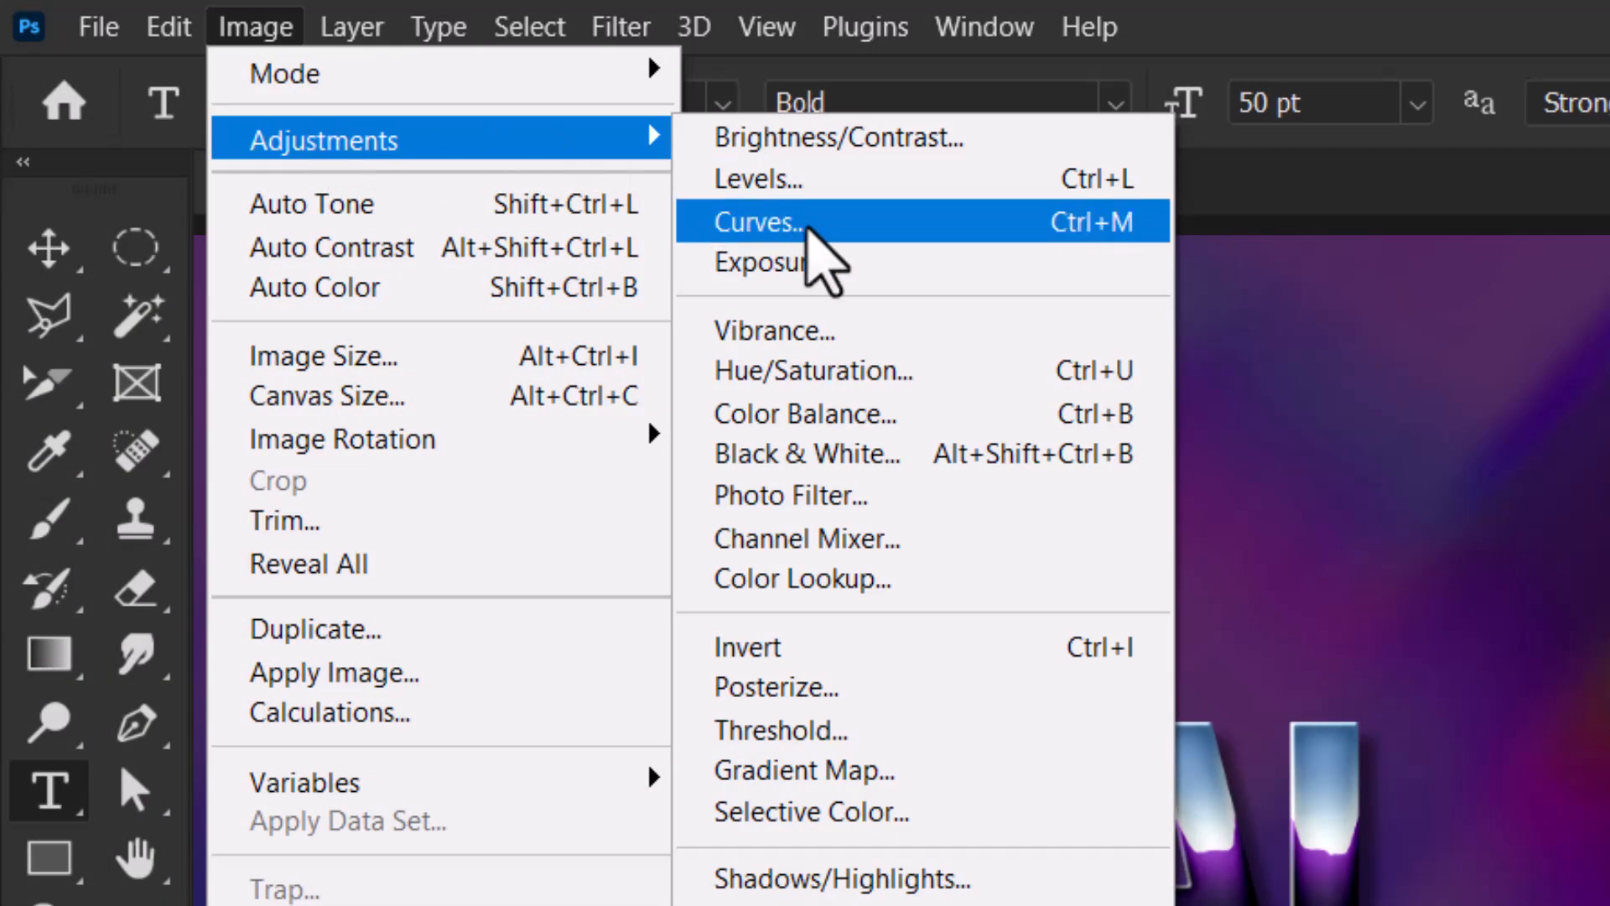
left_click(819, 253)
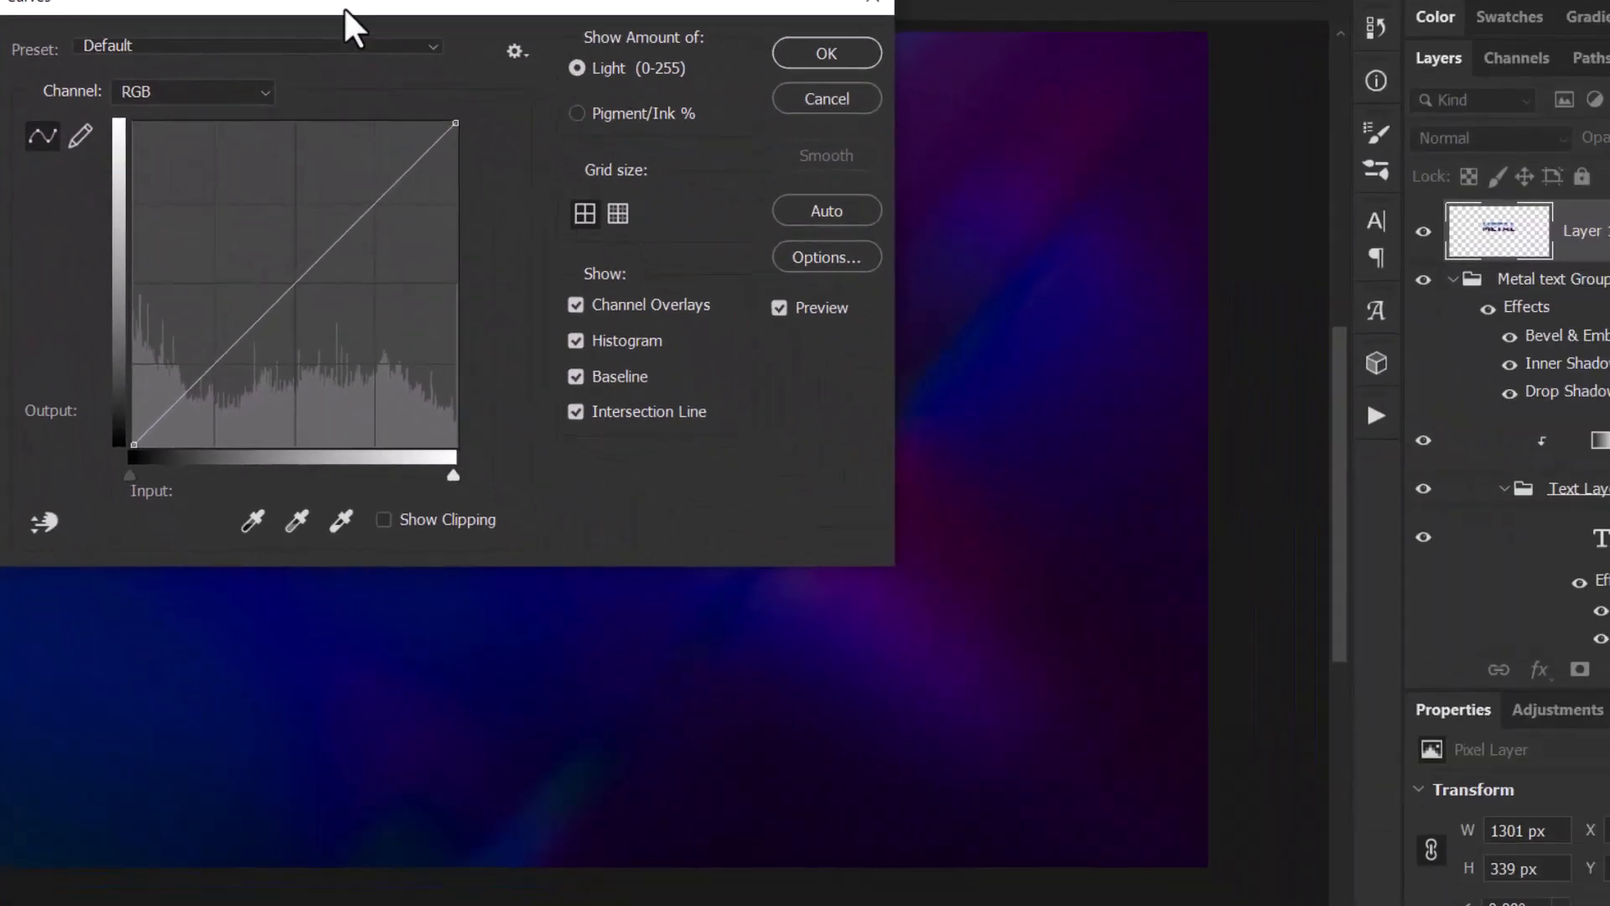
left_click_drag(618, 93, 1545, 273)
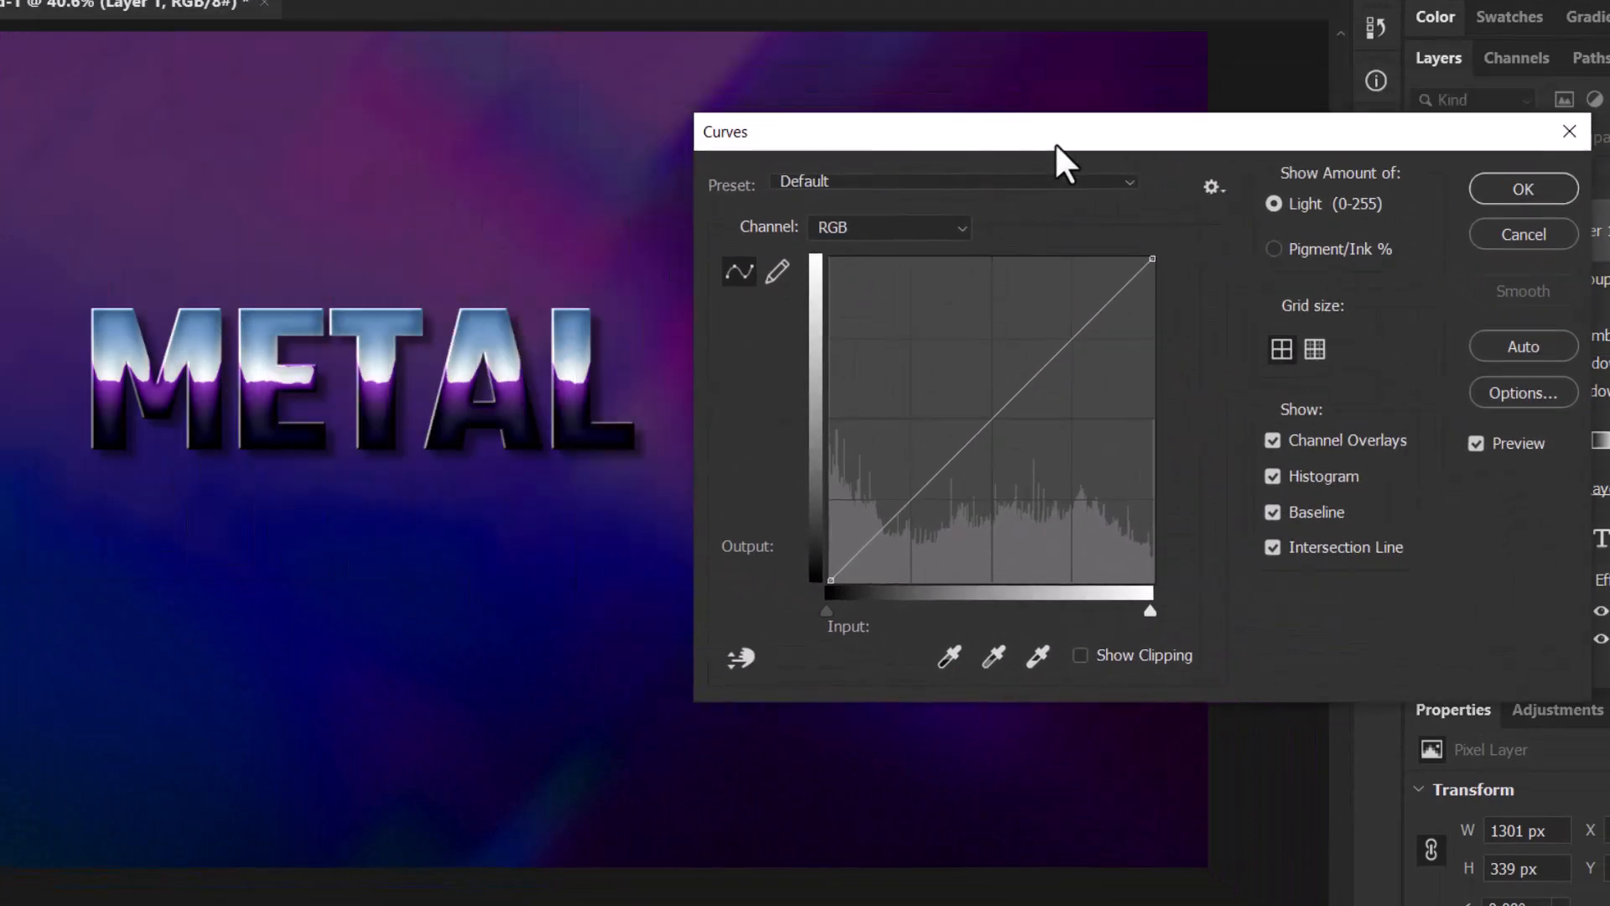
left_click_drag(876, 547, 902, 576)
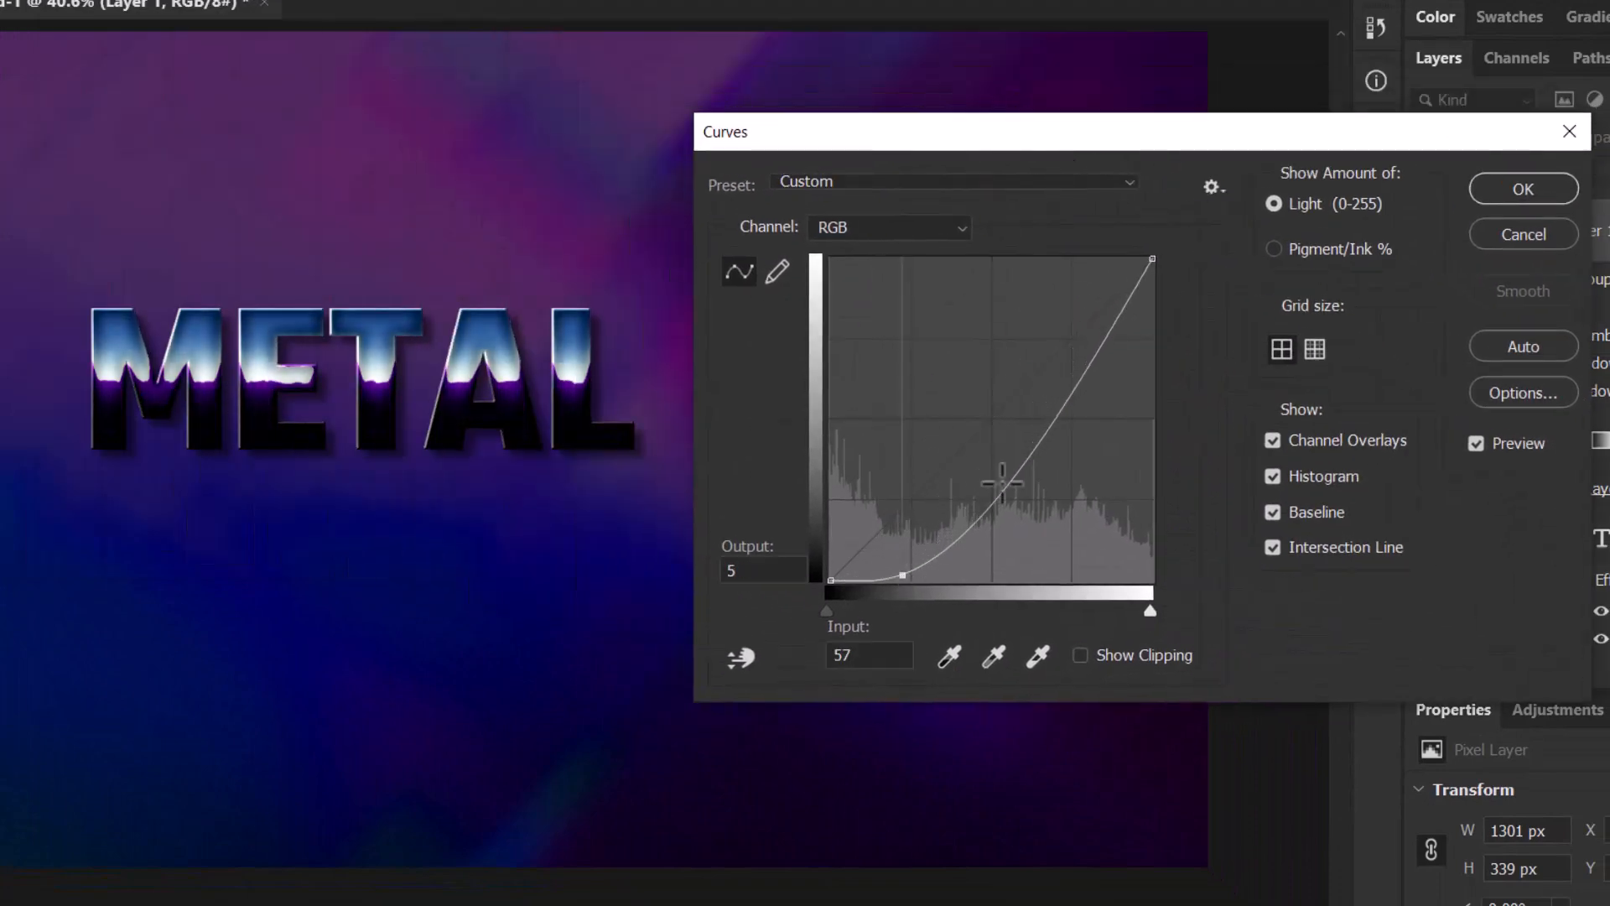
left_click_drag(1111, 332, 1078, 320)
left_click_drag(906, 575, 955, 584)
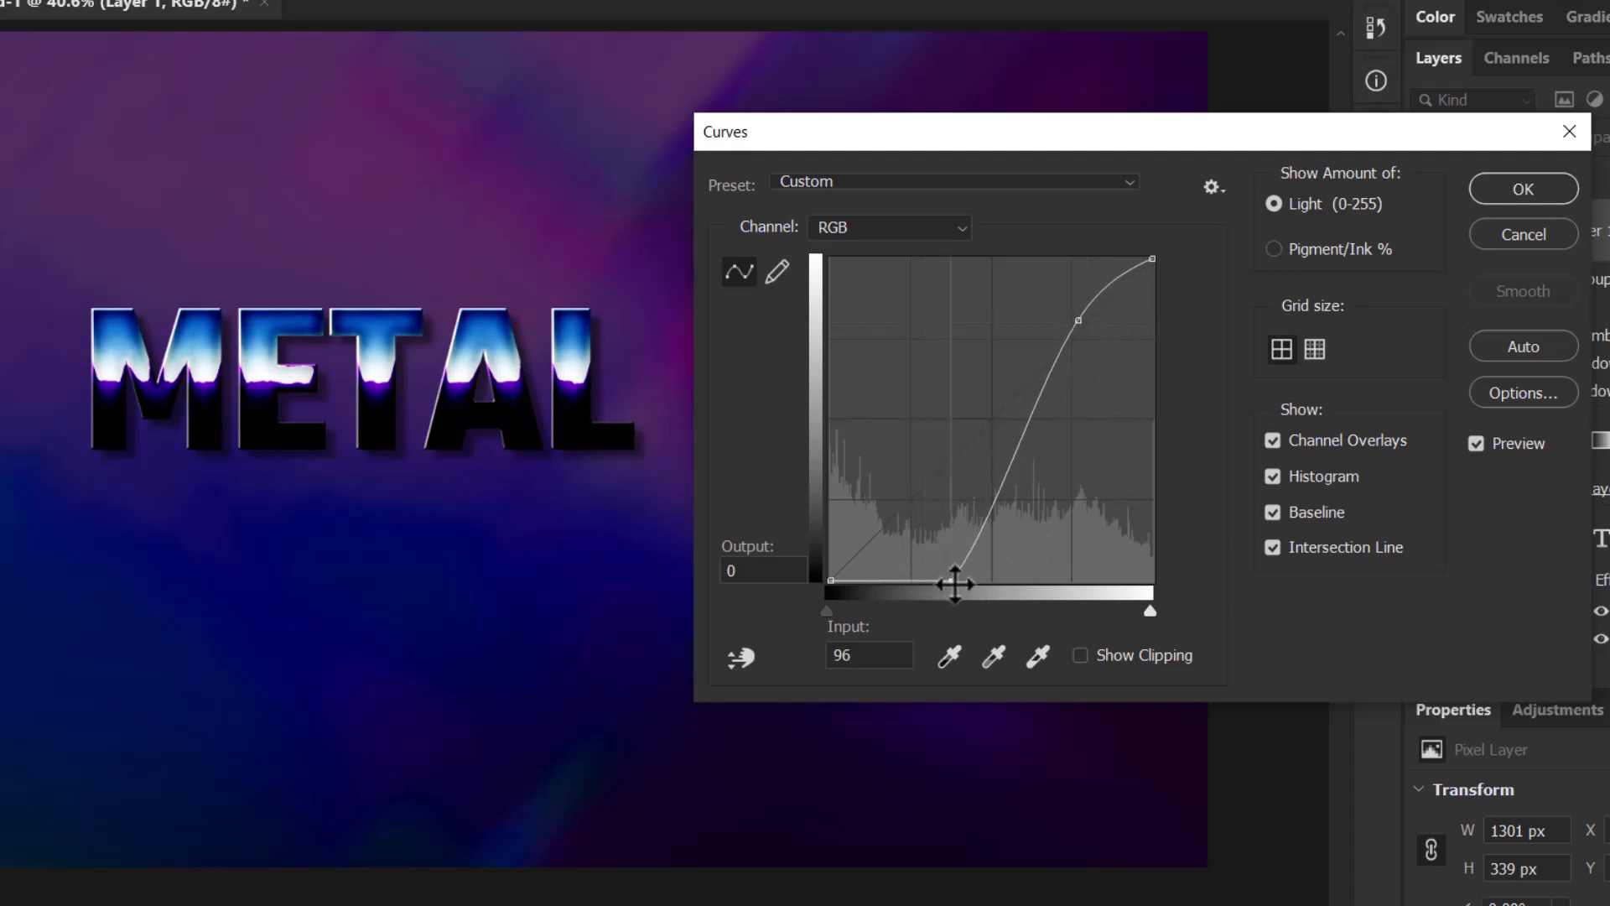
left_click(1562, 181)
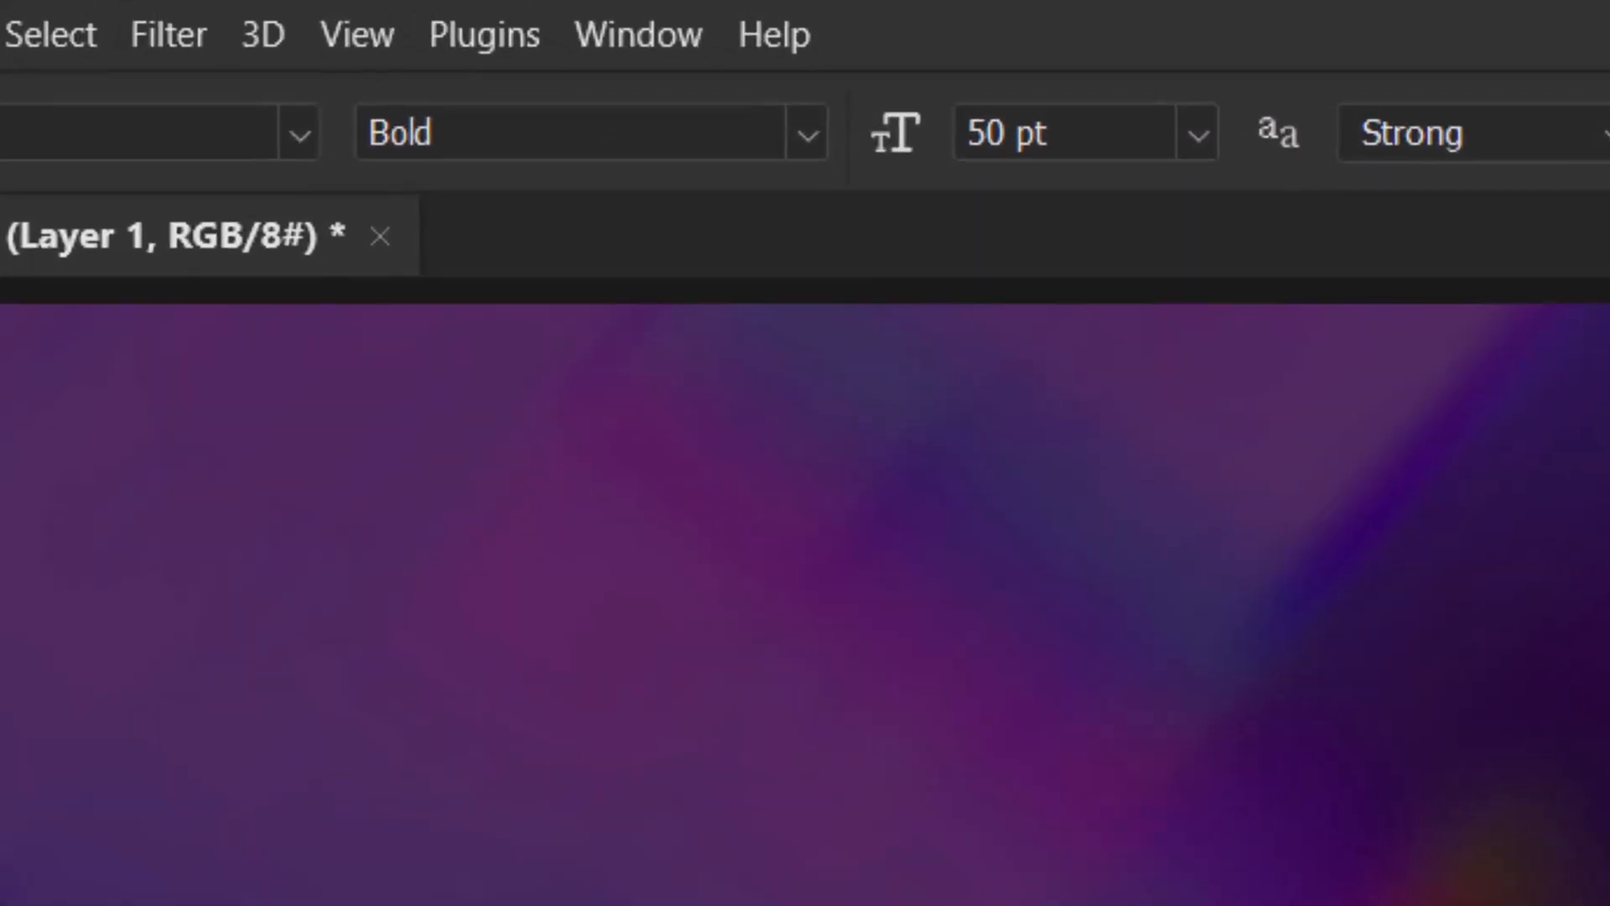
Step: Apply a Gaussian Blur with a radius of 20.8 pixels to the pasted layer
left_click(163, 36)
mouse_move(339, 751)
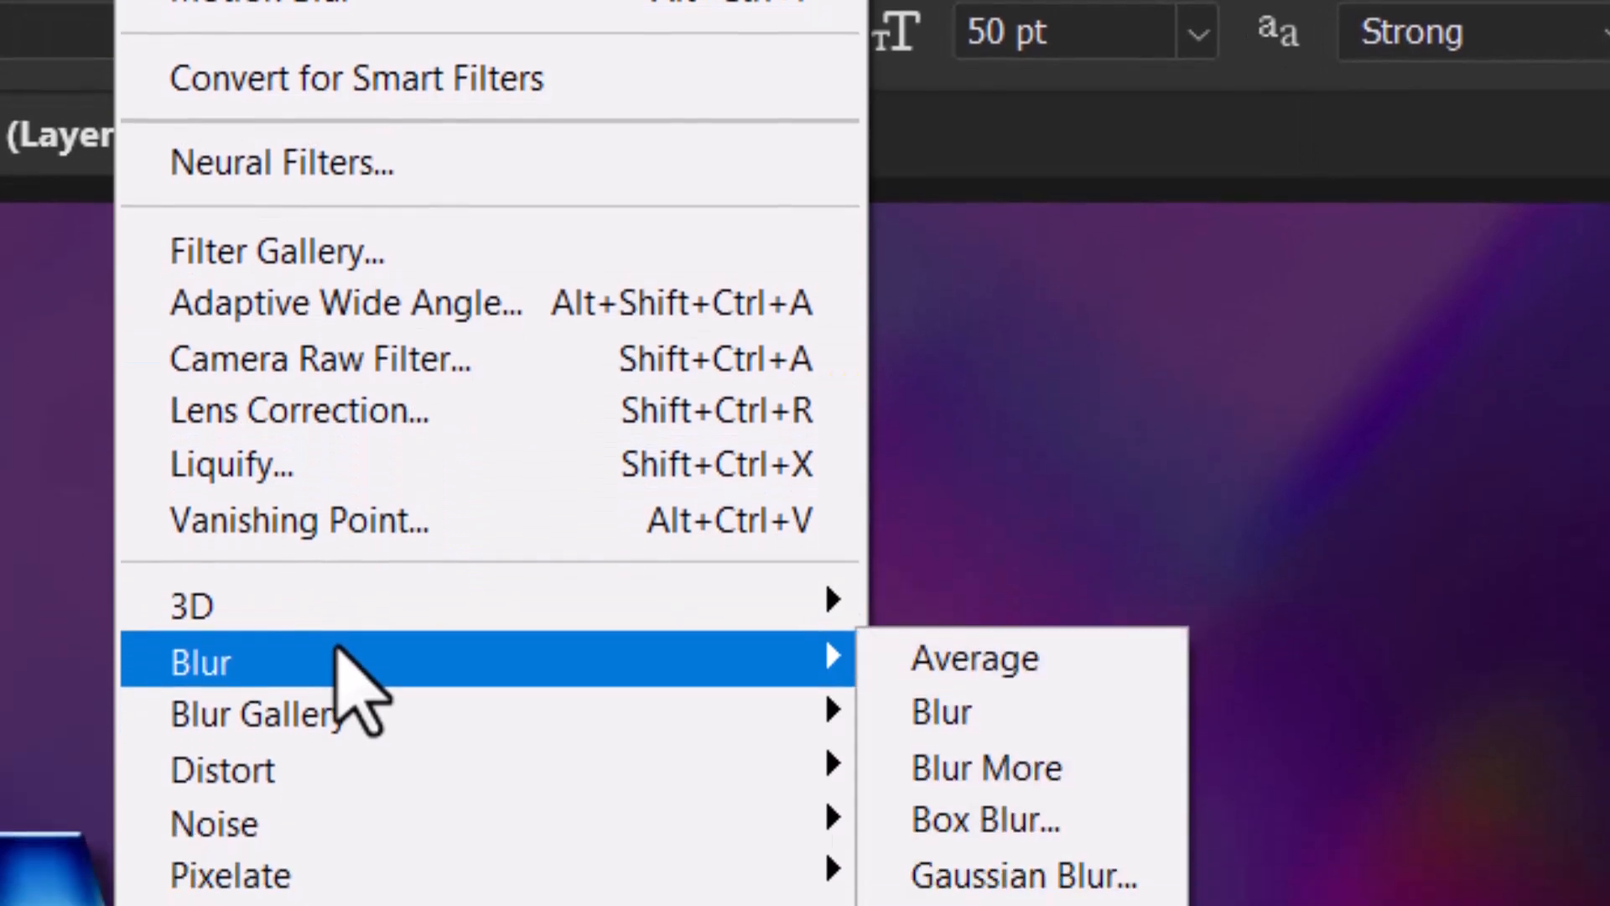
left_click(1082, 894)
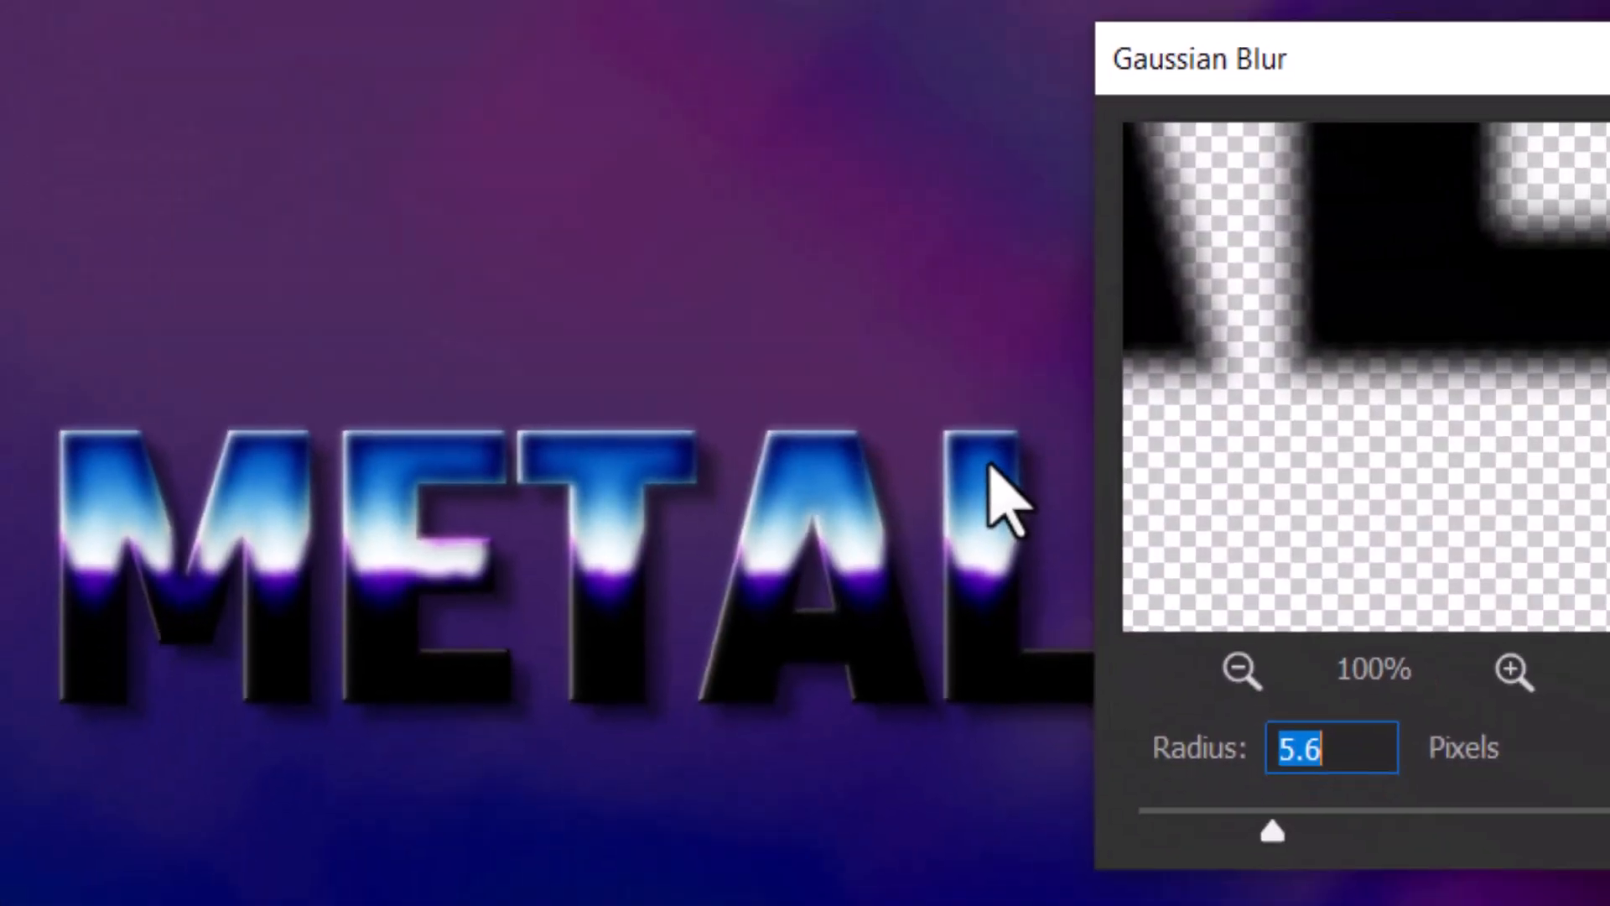
left_click_drag(1293, 849, 1372, 846)
left_click_drag(1381, 372, 1378, 408)
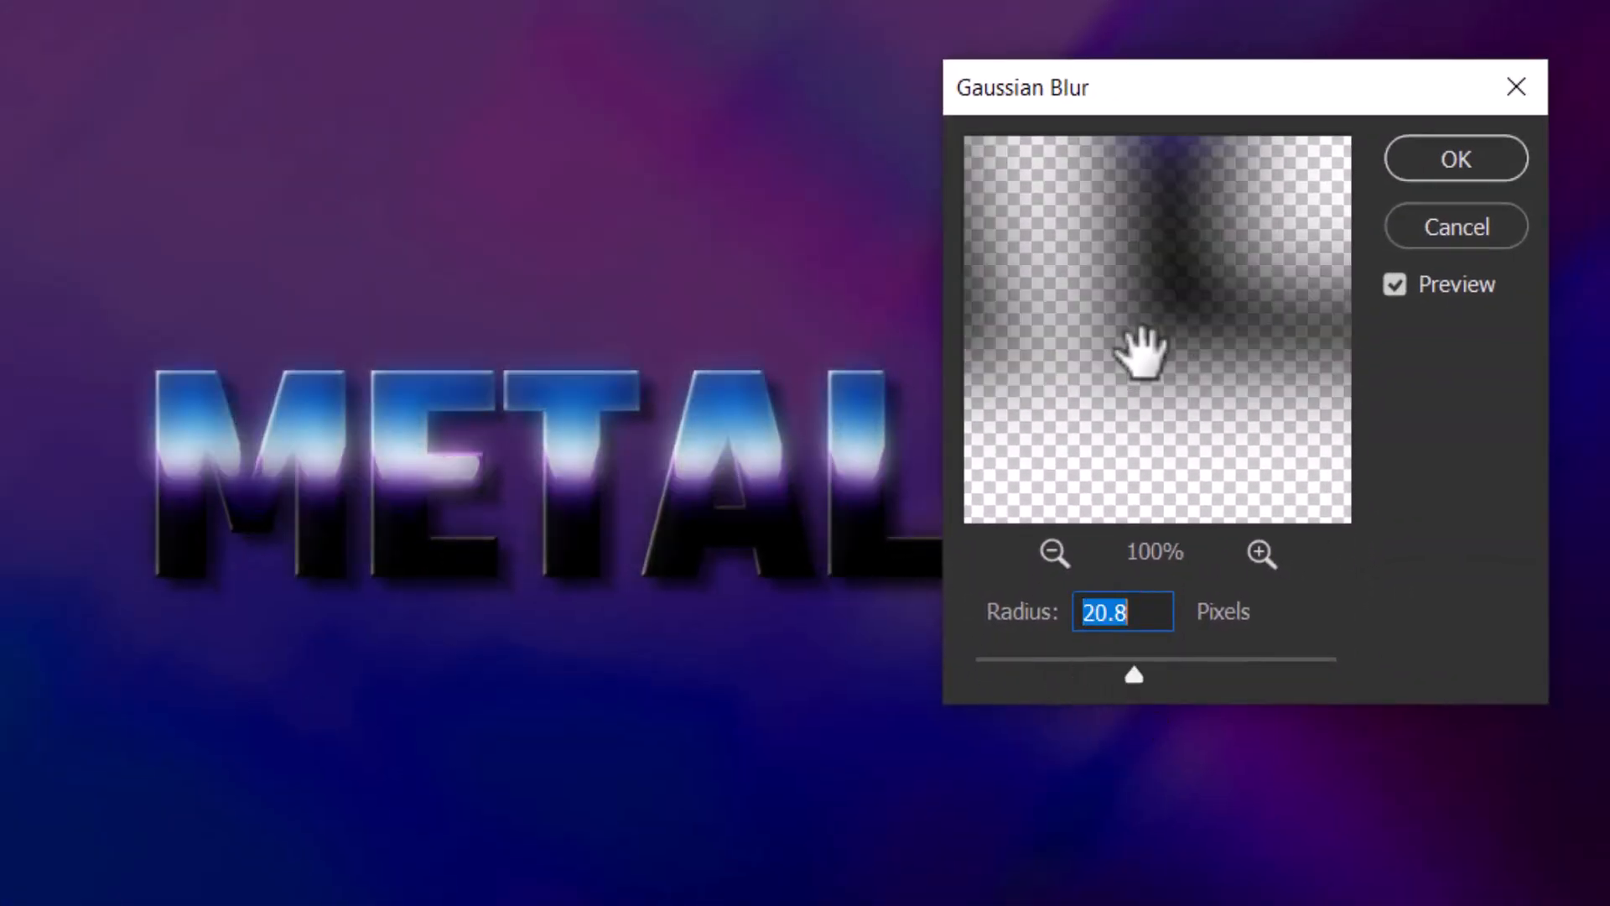
left_click(1457, 162)
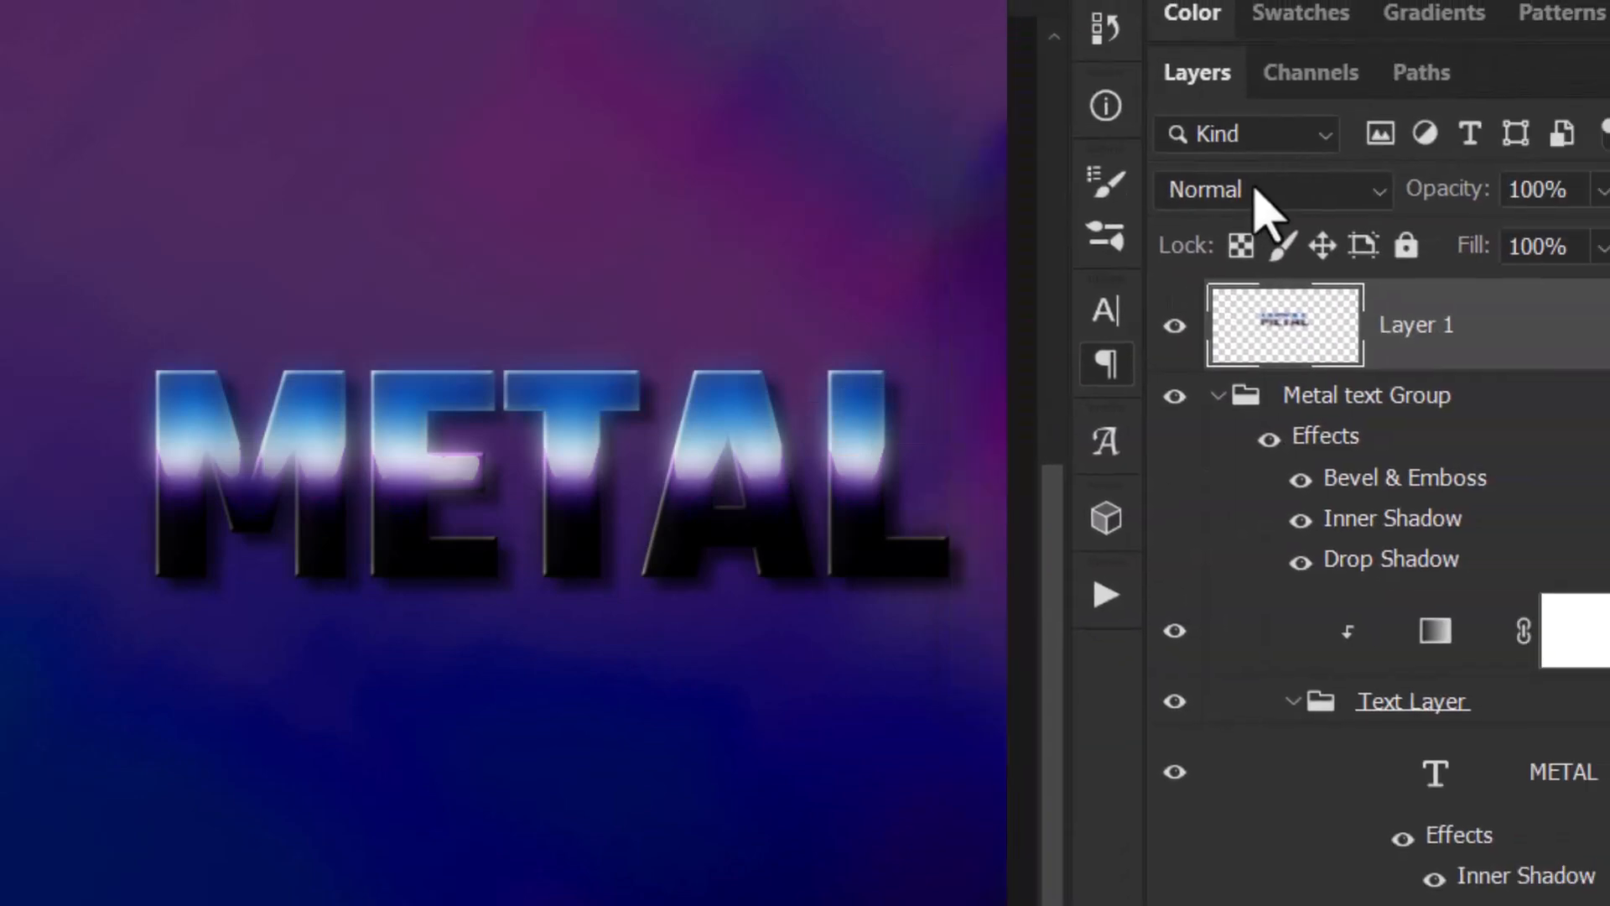
Step: Set the blurred layer's blend mode to Screen and its fill to 47%
left_click(1257, 189)
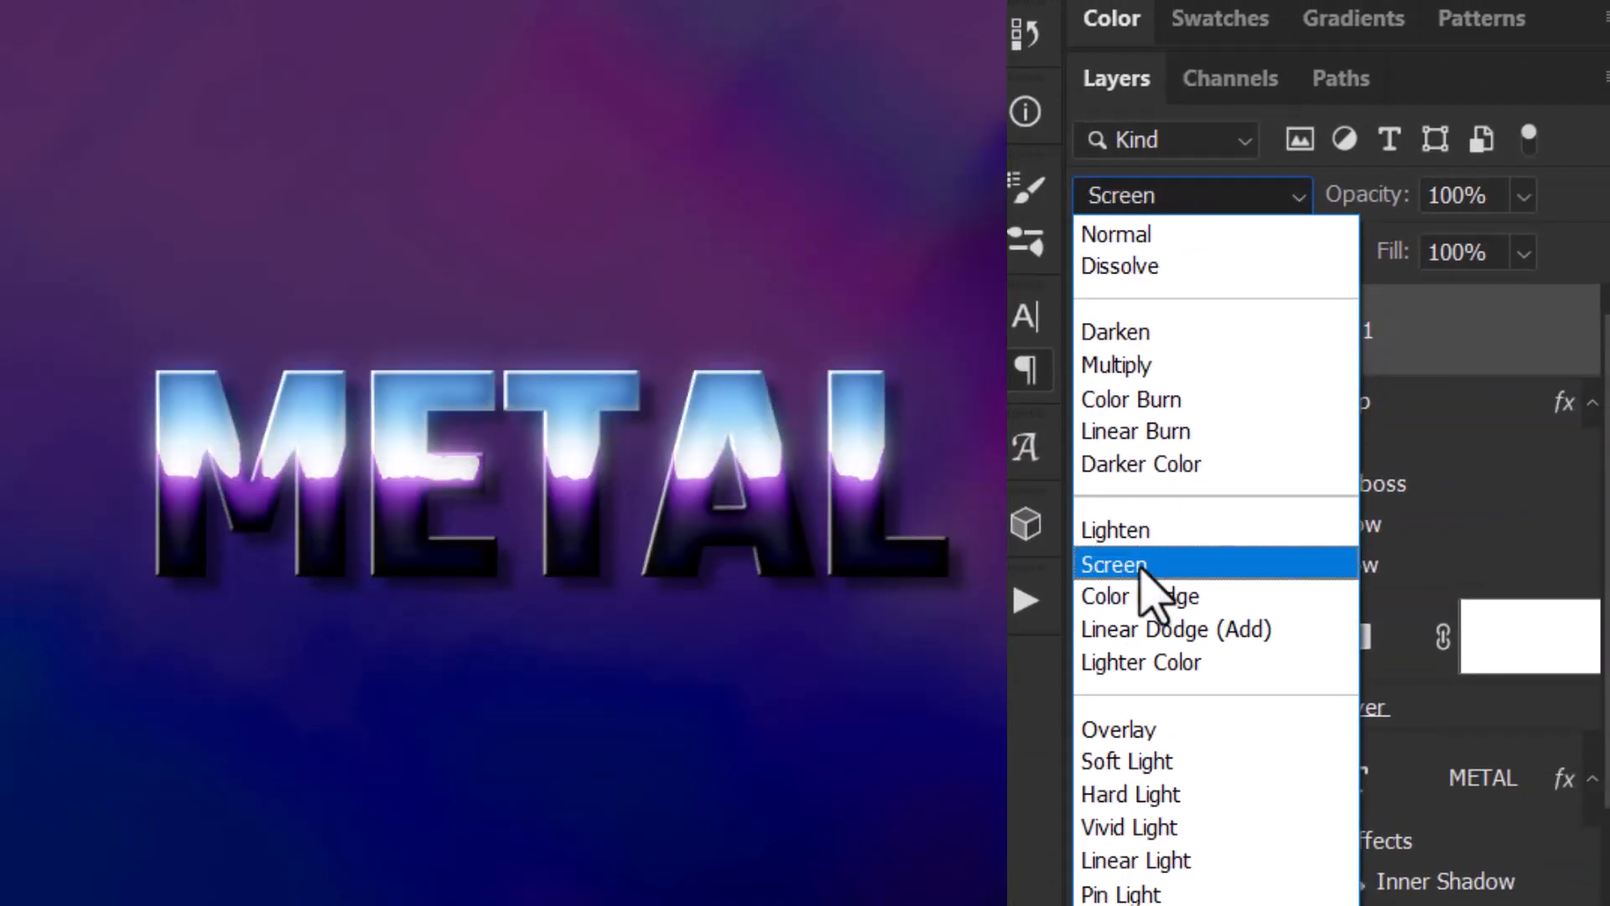
left_click(1143, 567)
left_click(1524, 252)
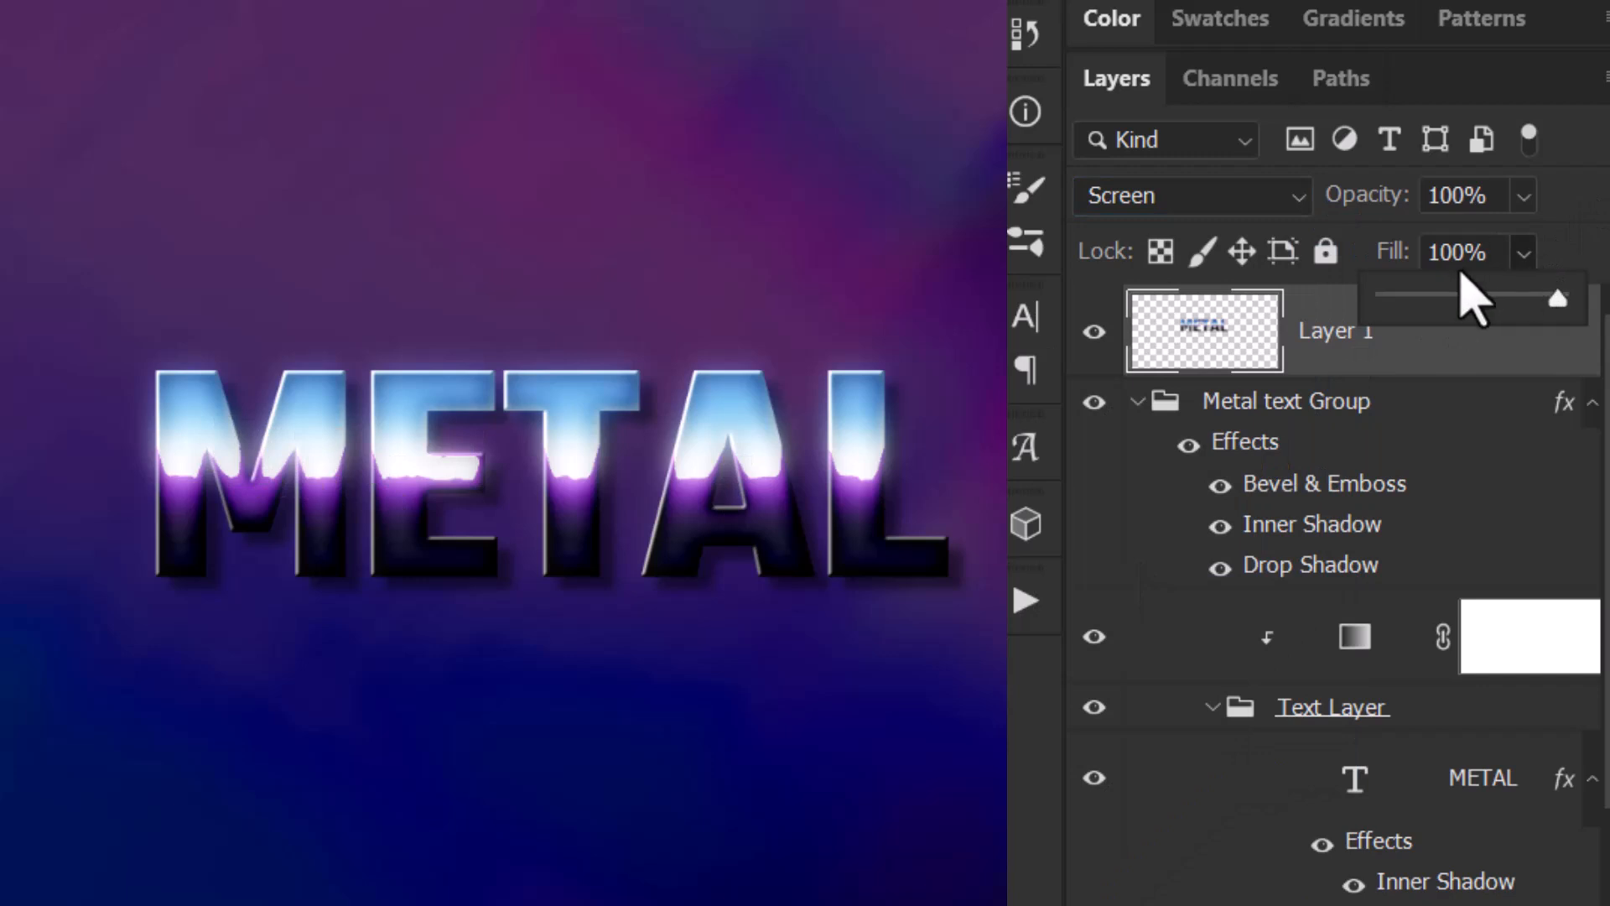
left_click(1474, 295)
left_click_drag(1470, 310, 1467, 310)
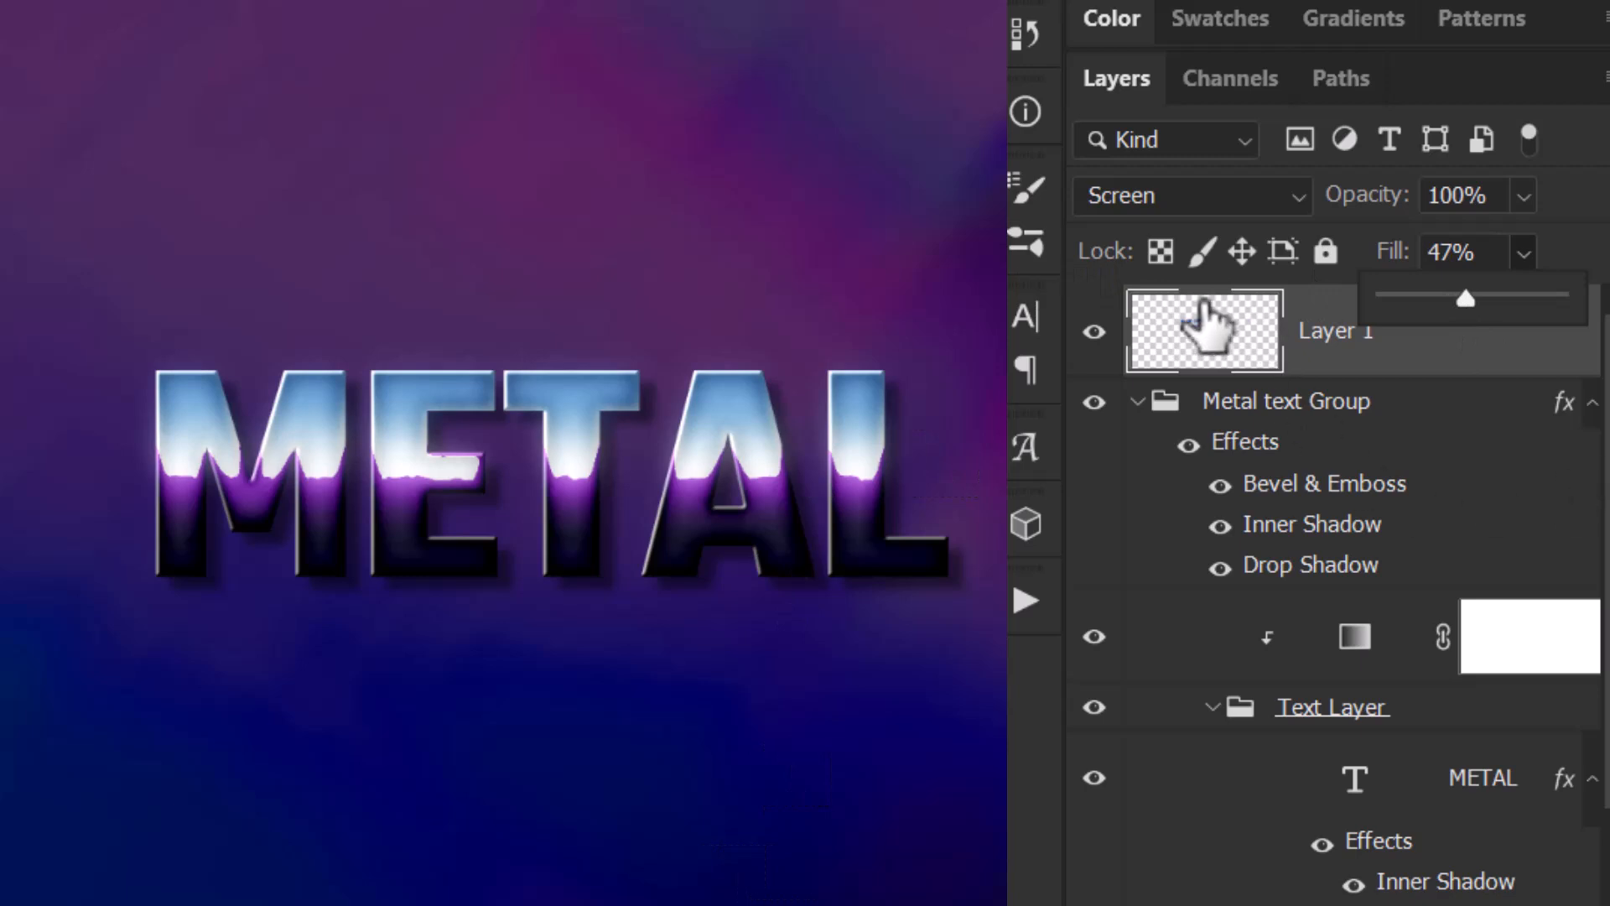
left_click(1321, 334)
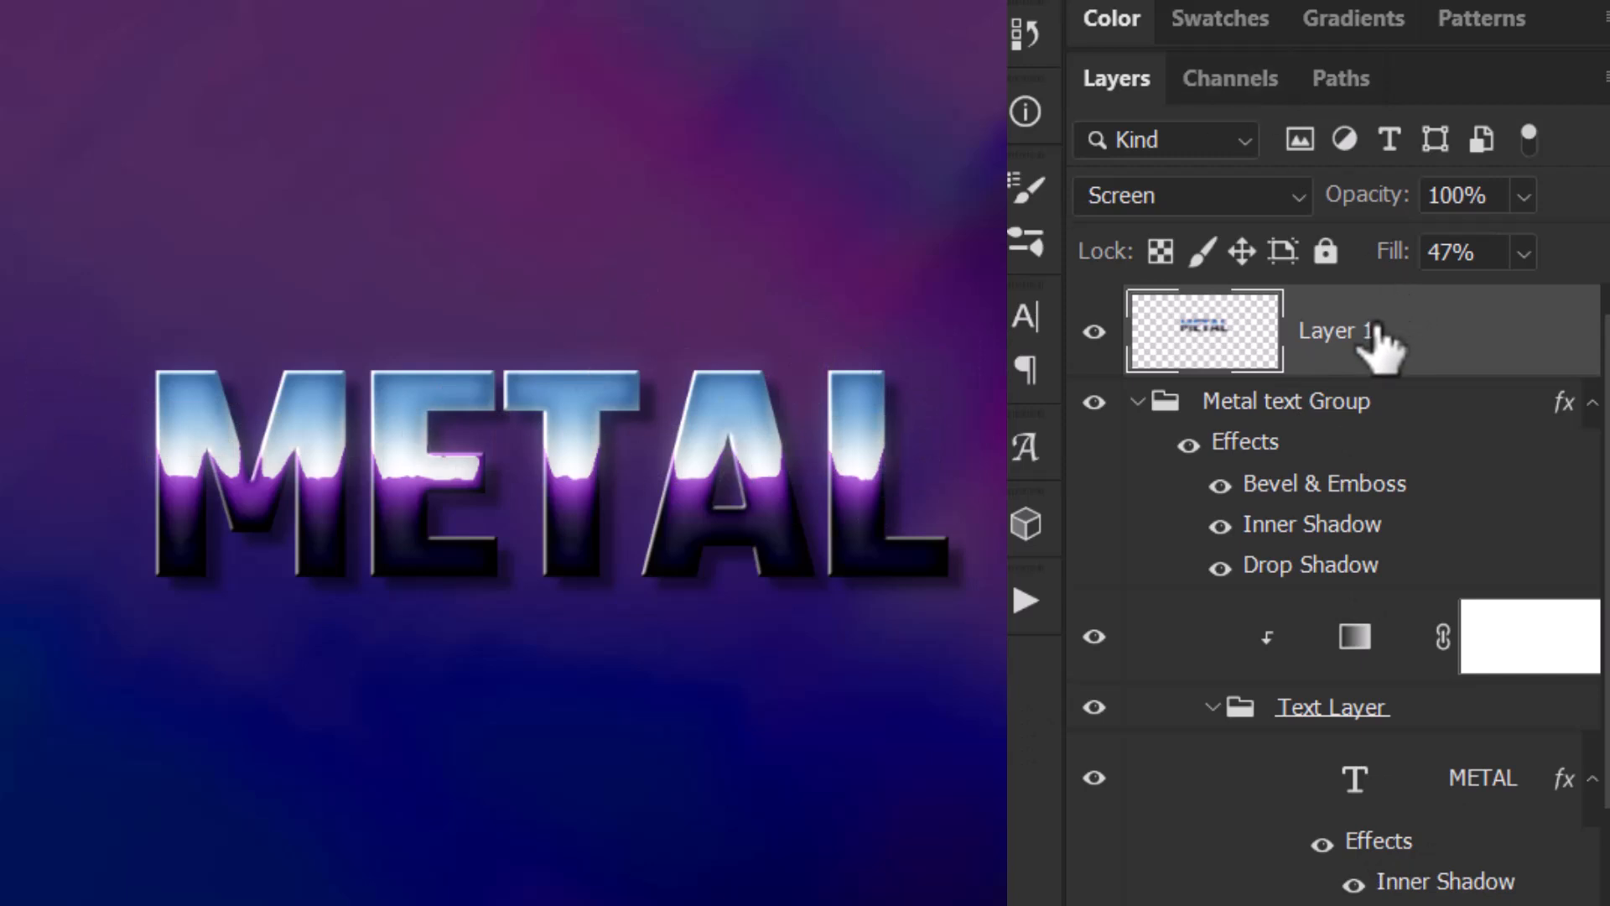
Step: Add white glow dabs to both stems of the M on the blurred layer using a soft 144 px brush
key("z")
left_click_drag(425, 499, 843, 638)
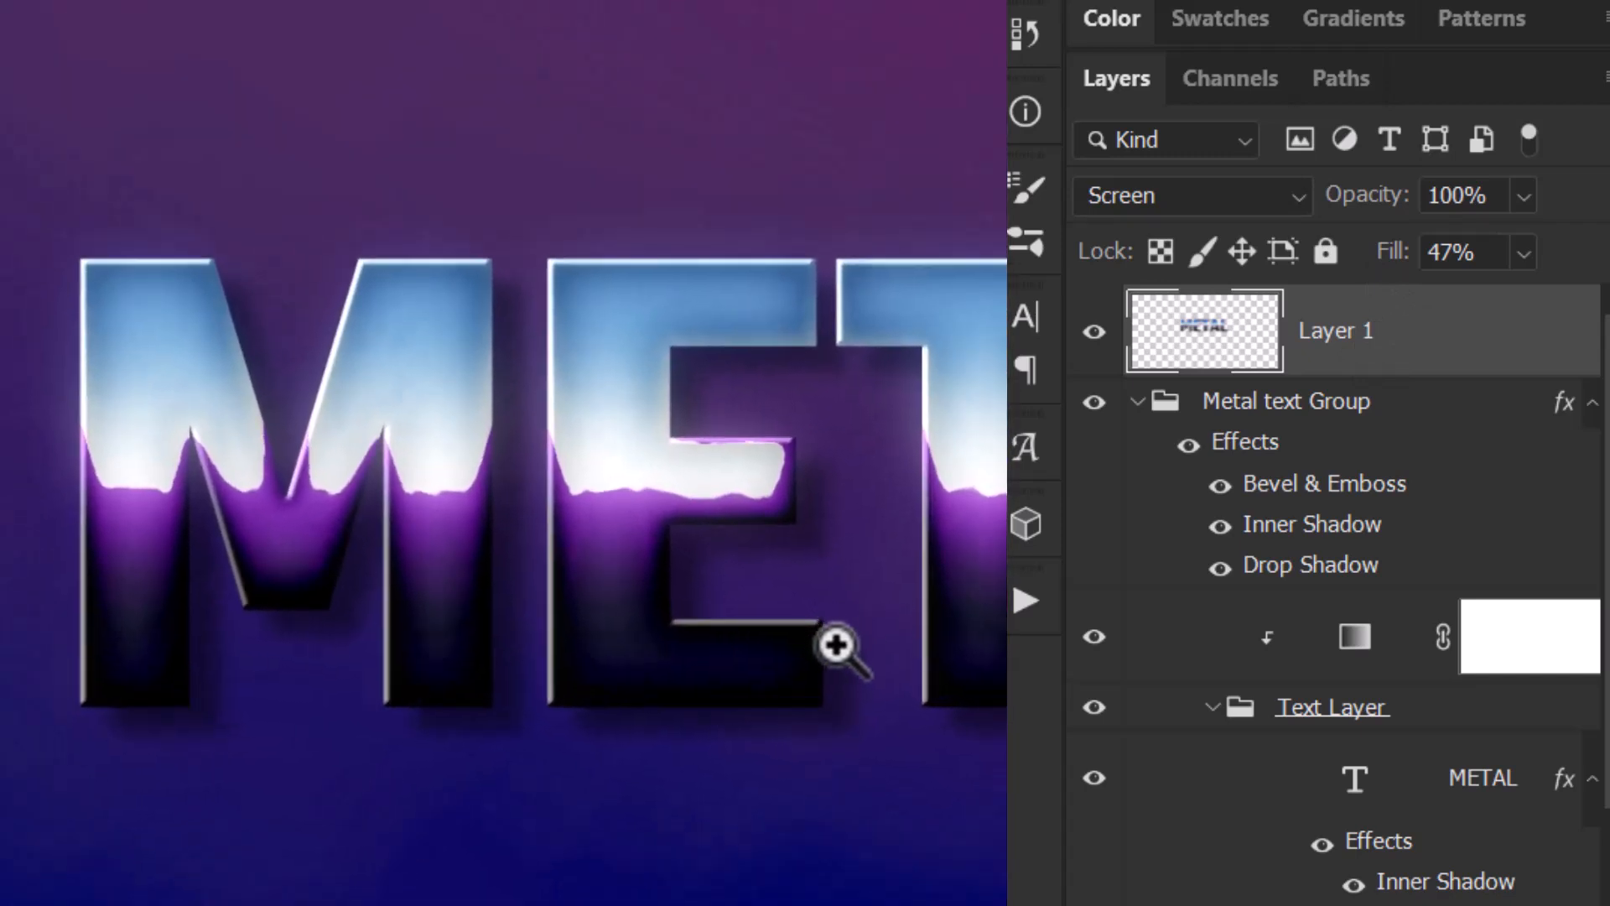
key("ctrl+0")
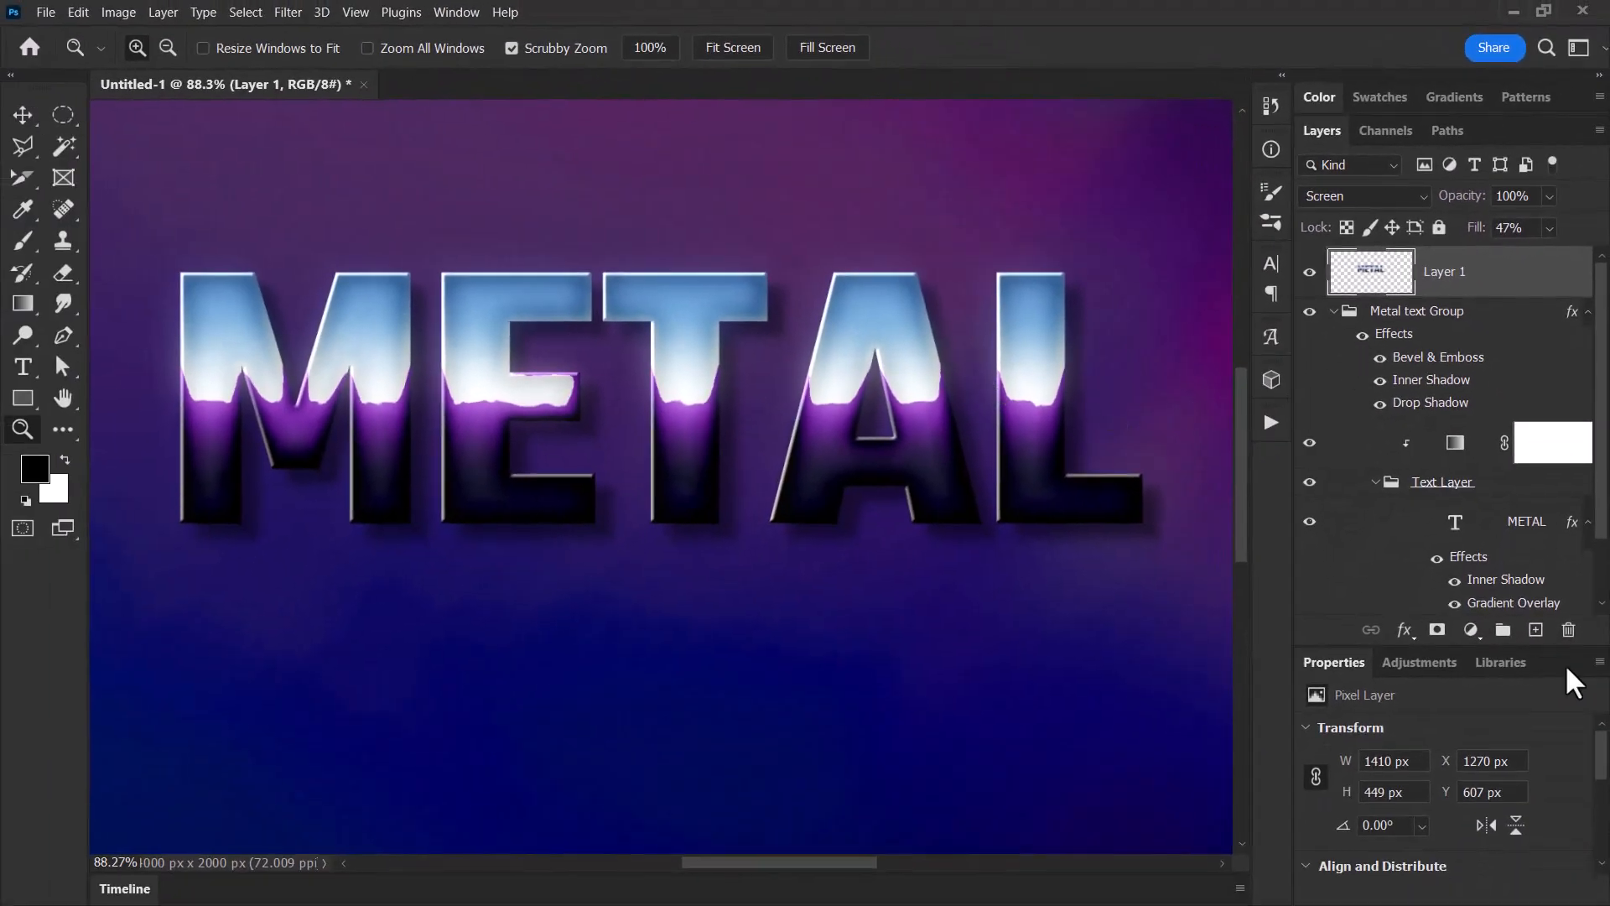
left_click(23, 241)
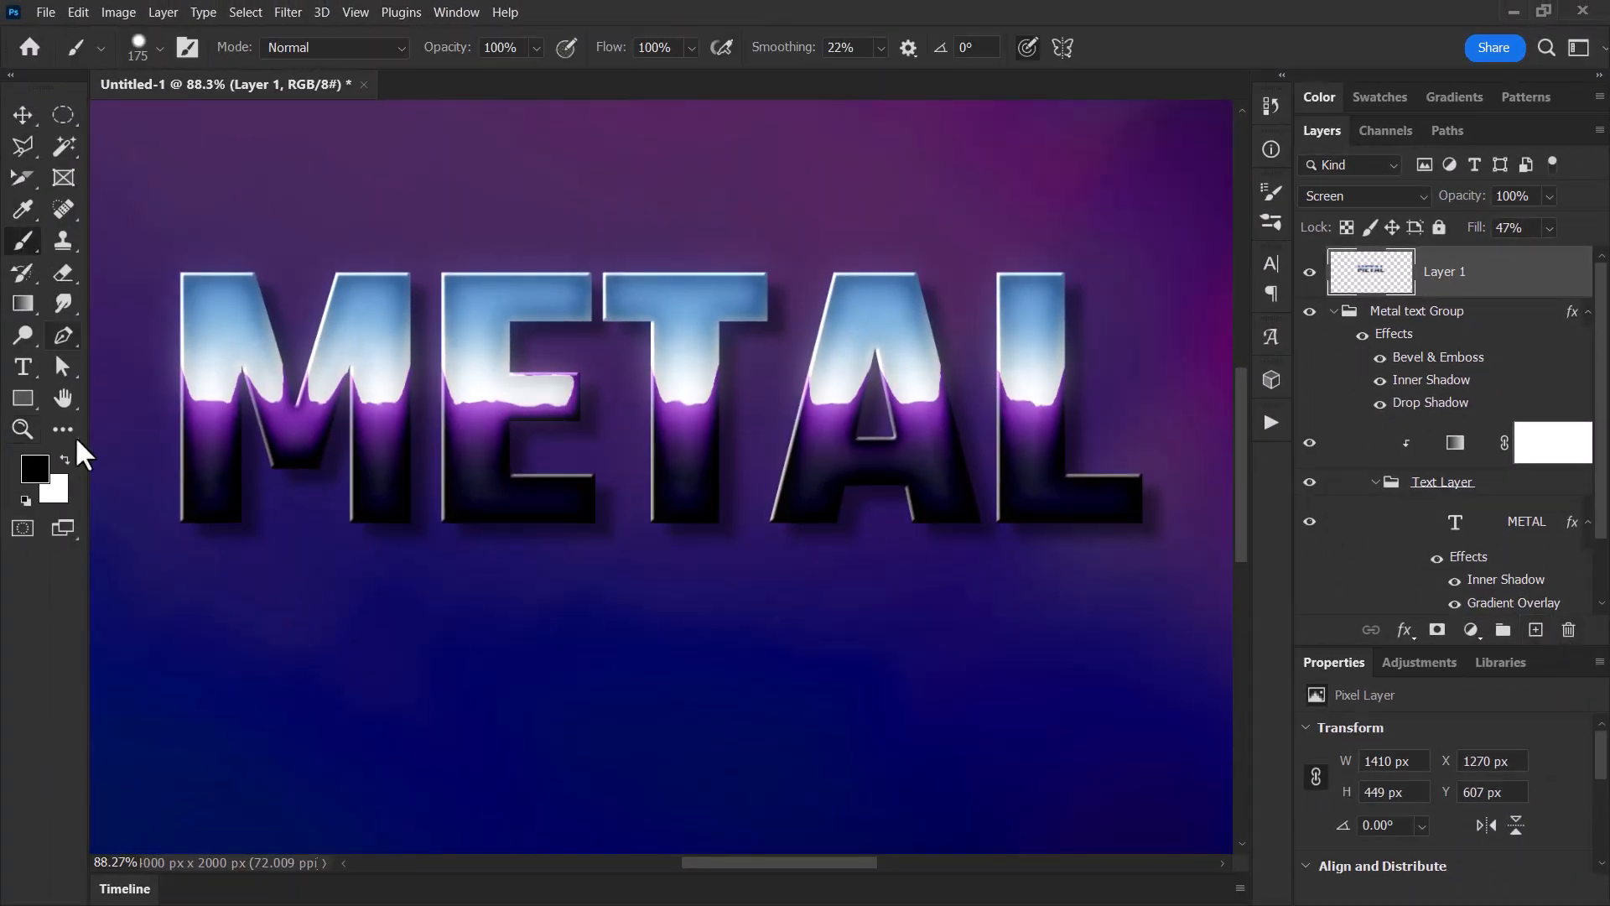
left_click(65, 460)
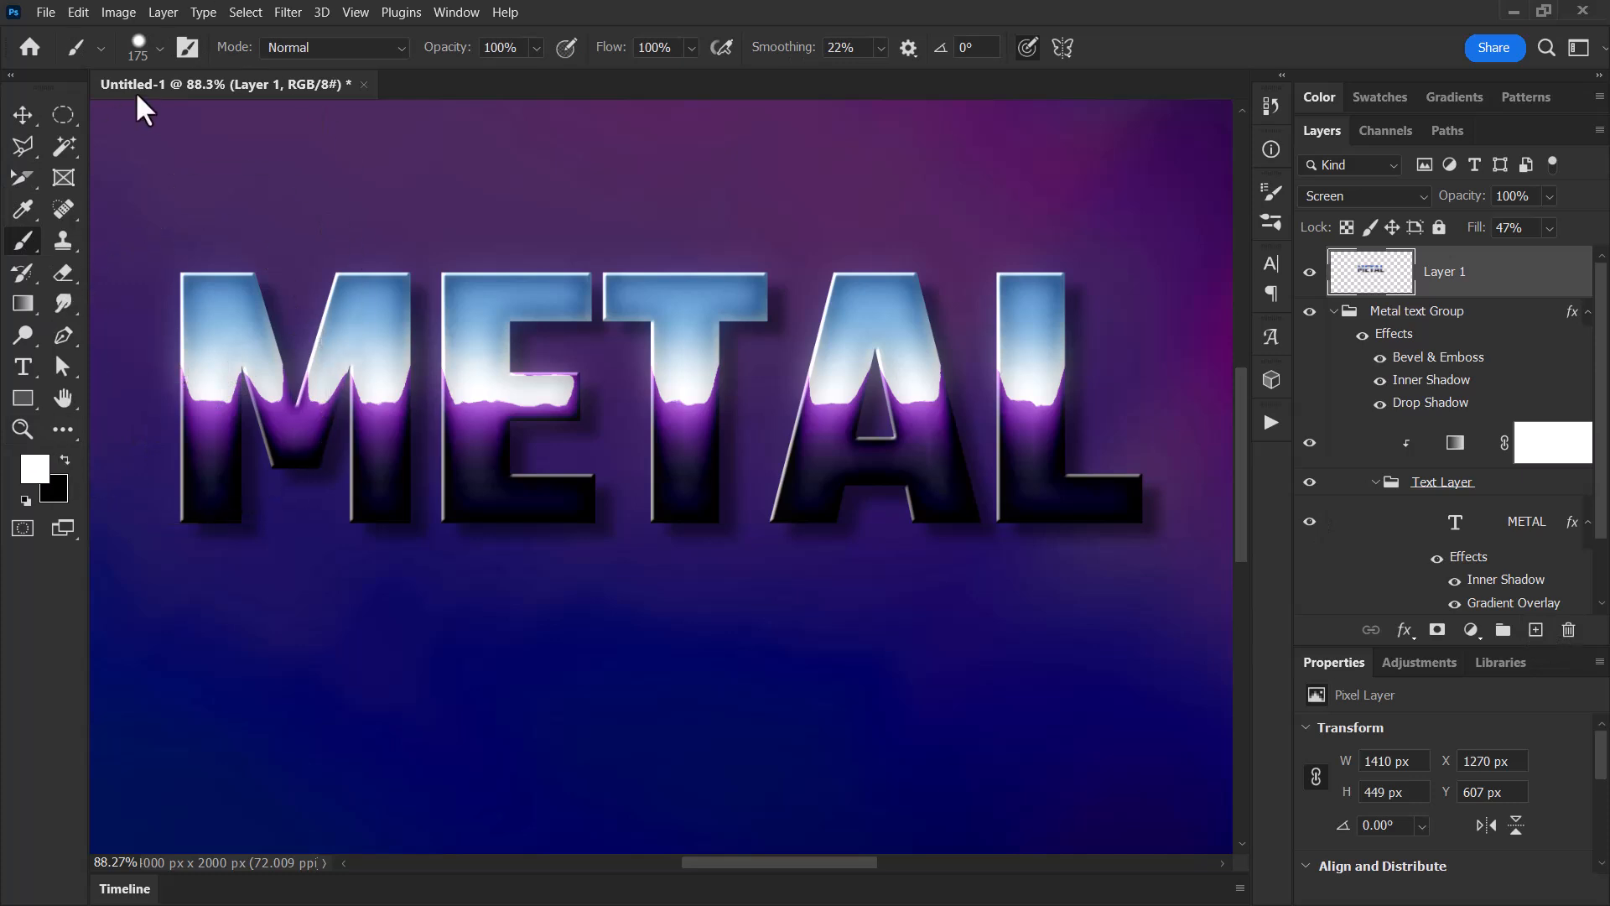
left_click(139, 49)
left_click_drag(212, 114, 206, 115)
left_click(383, 390)
left_click(207, 384)
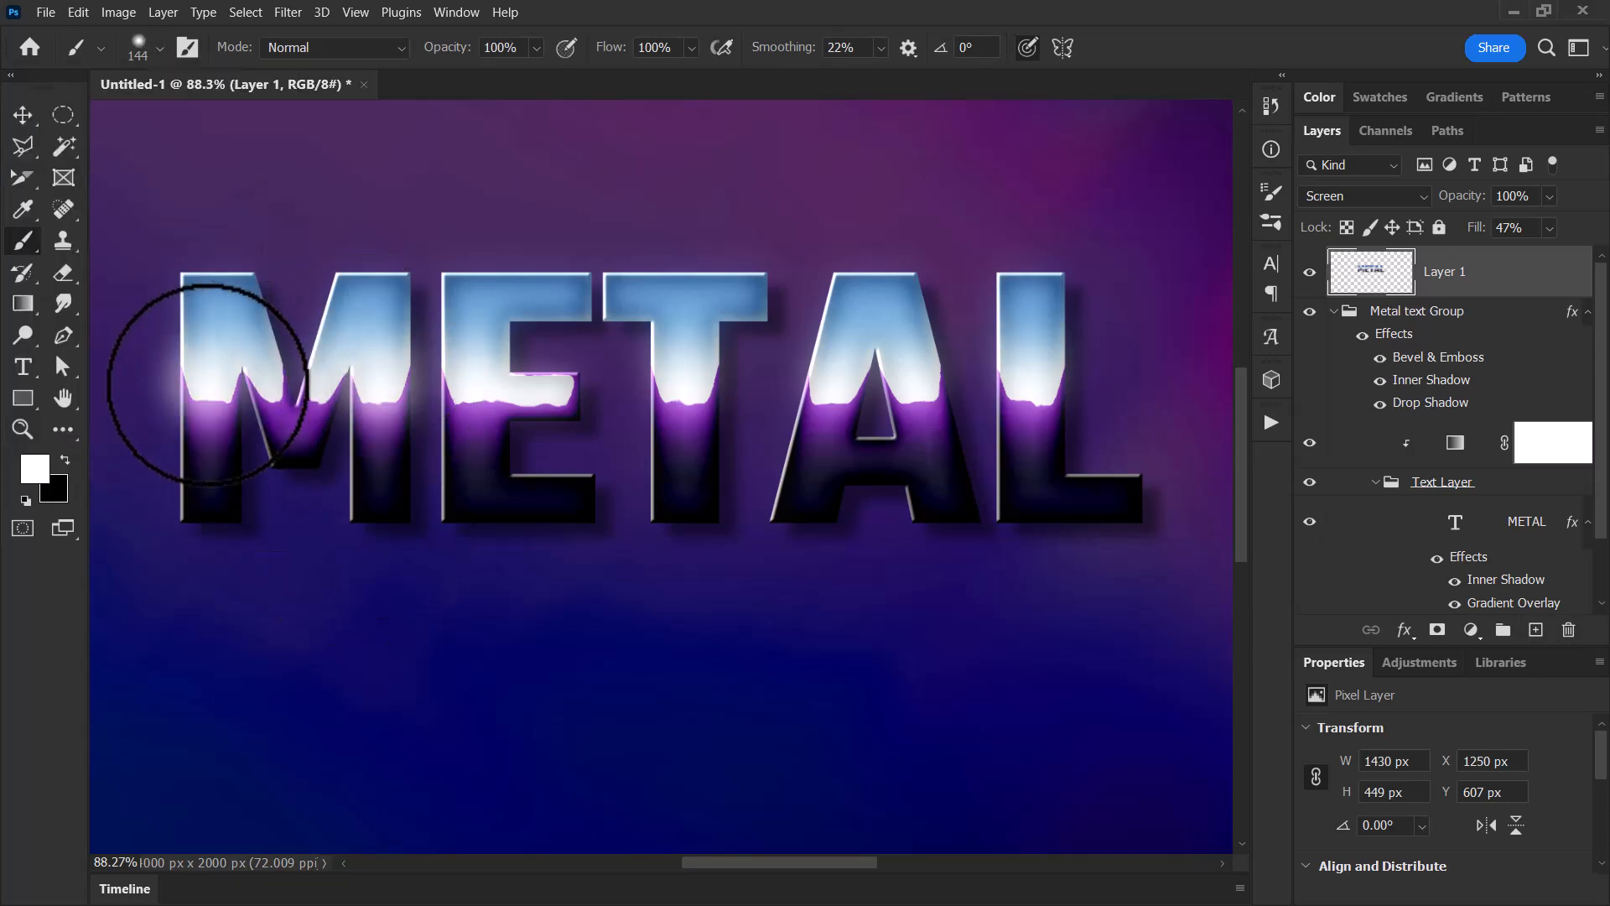
Step: Reduce the brush size and add smaller white glow dabs to the E's middle bar and the L's stem
key("bracketleft")
key("bracketleft")
key("bracketleft")
key("bracketleft")
key("bracketleft")
key("bracketleft")
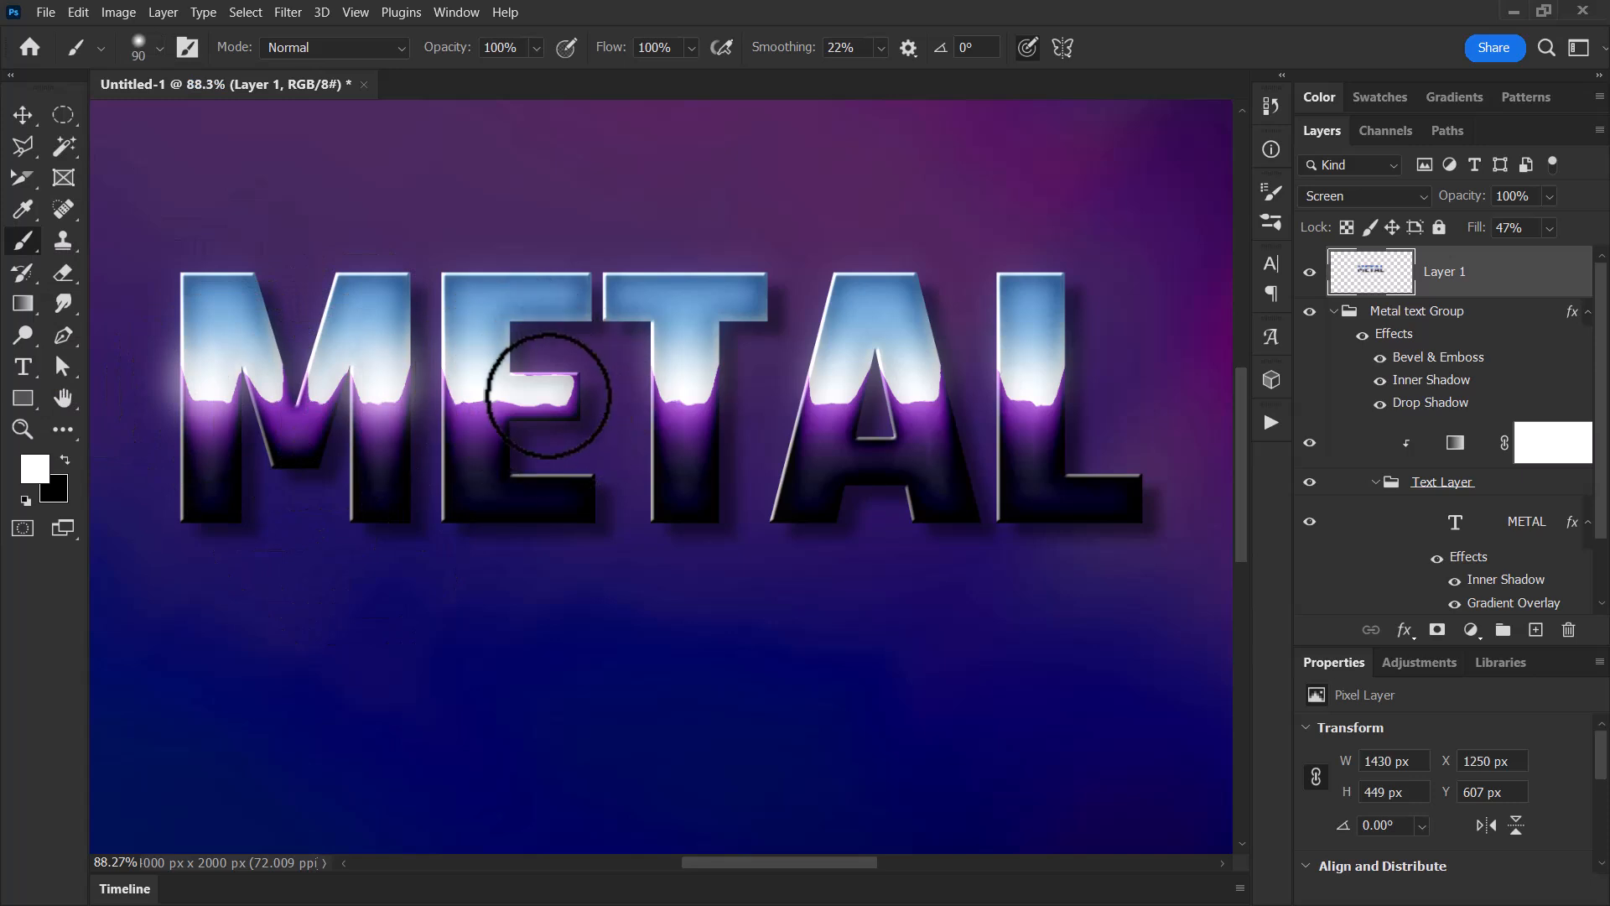
left_click(552, 401)
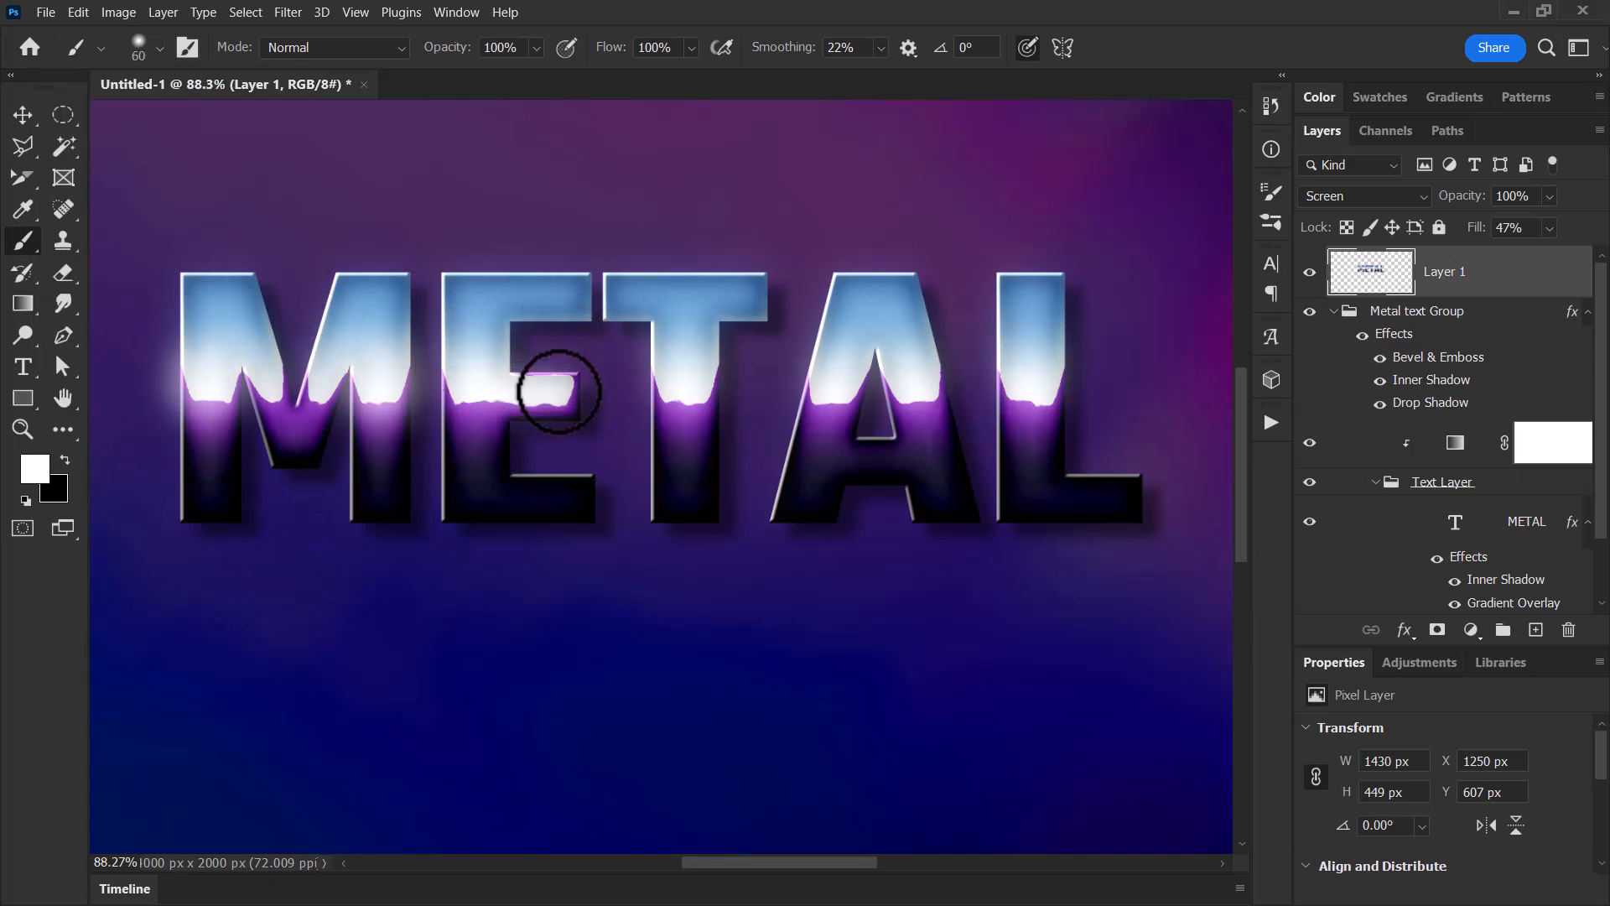
left_click(1054, 382)
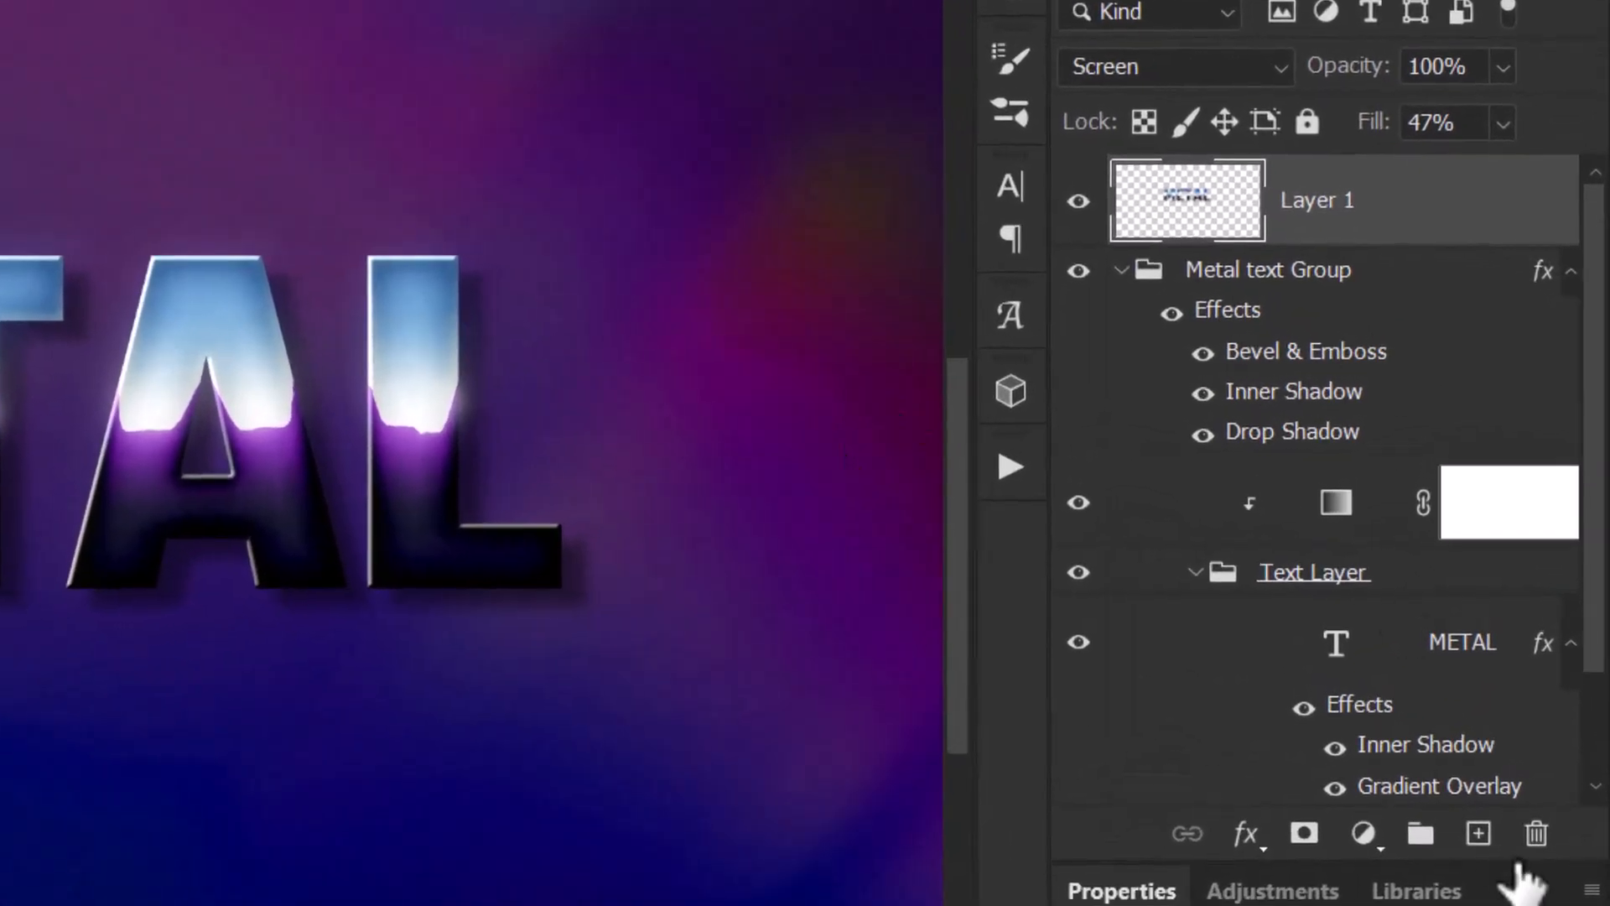
Step: Create a new layer on top and draw a square Rectangular Marquee selection over the upper part of the E
left_click(1491, 843)
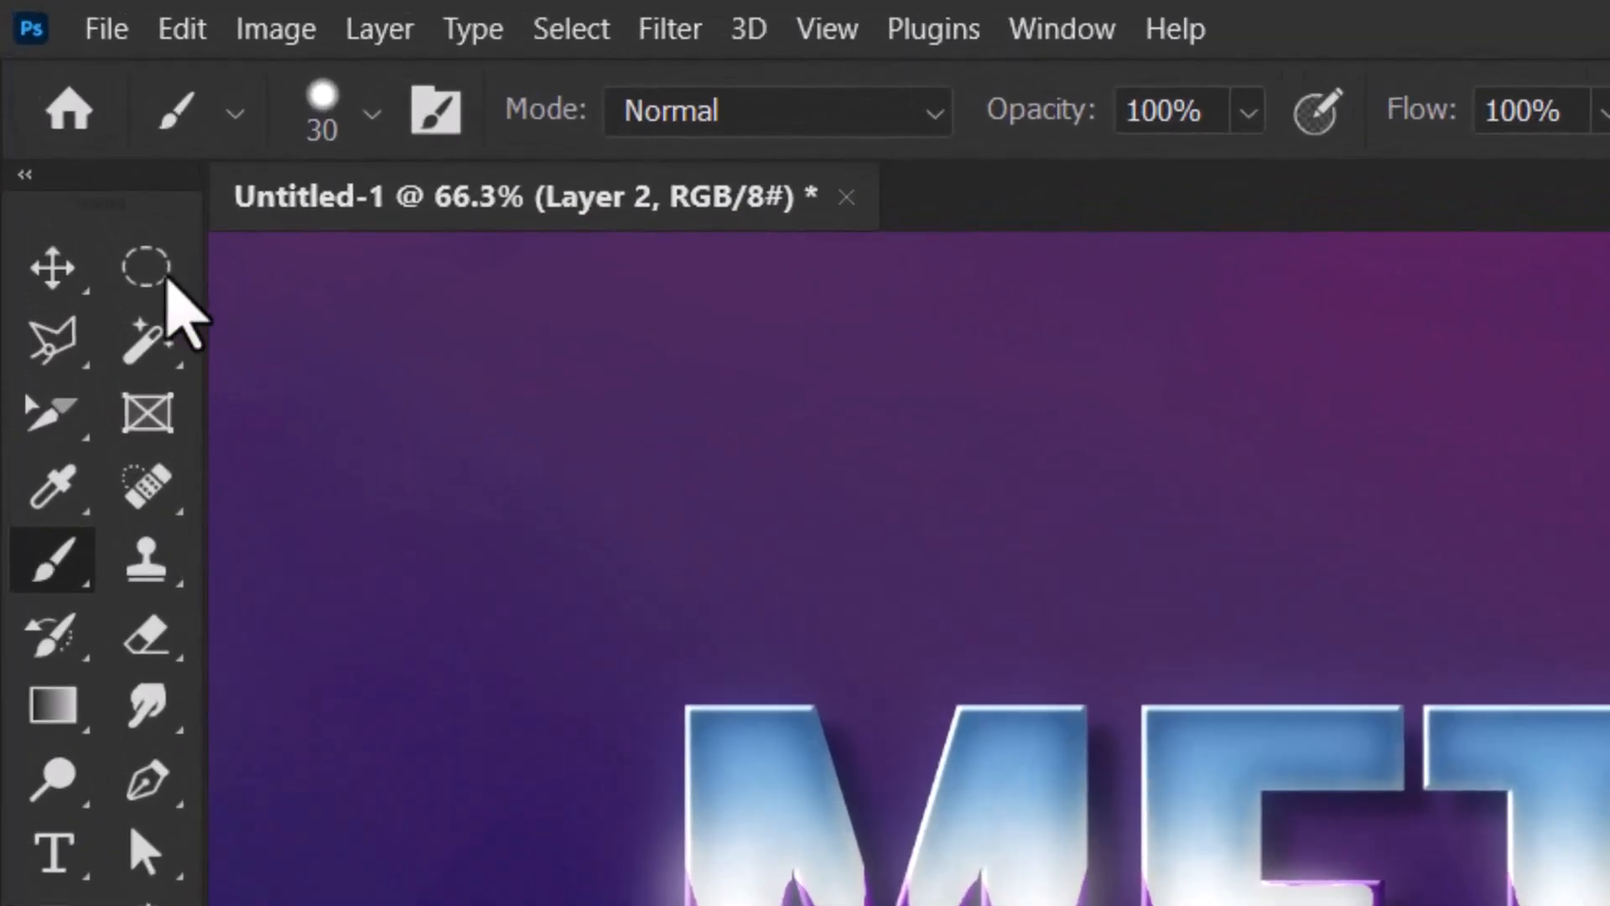
left_click(113, 196)
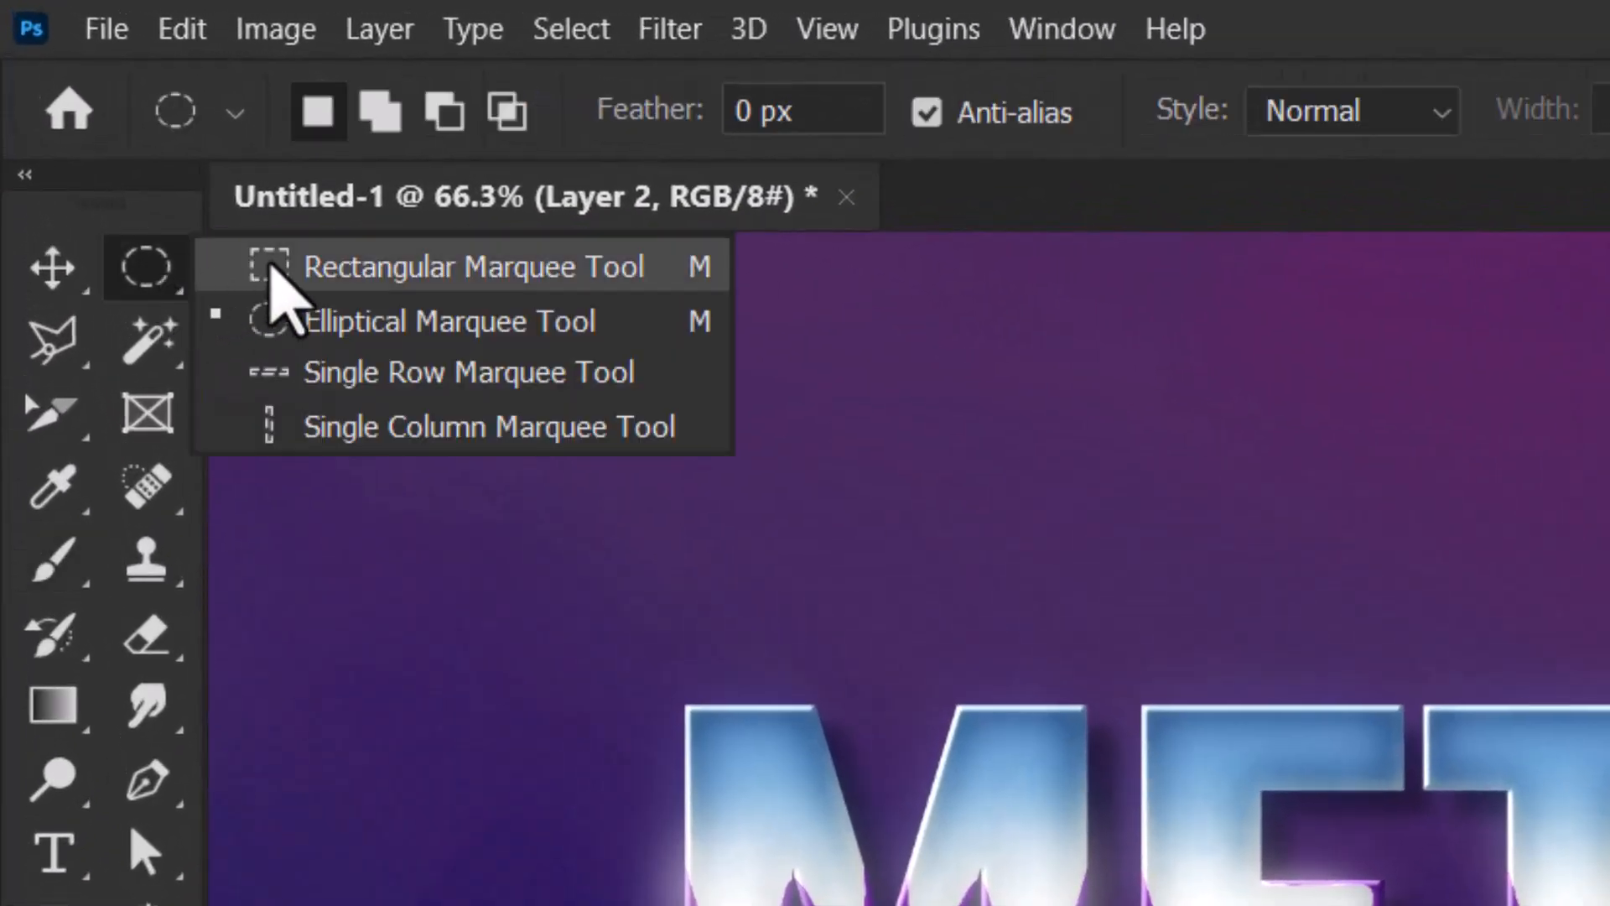
left_click(340, 268)
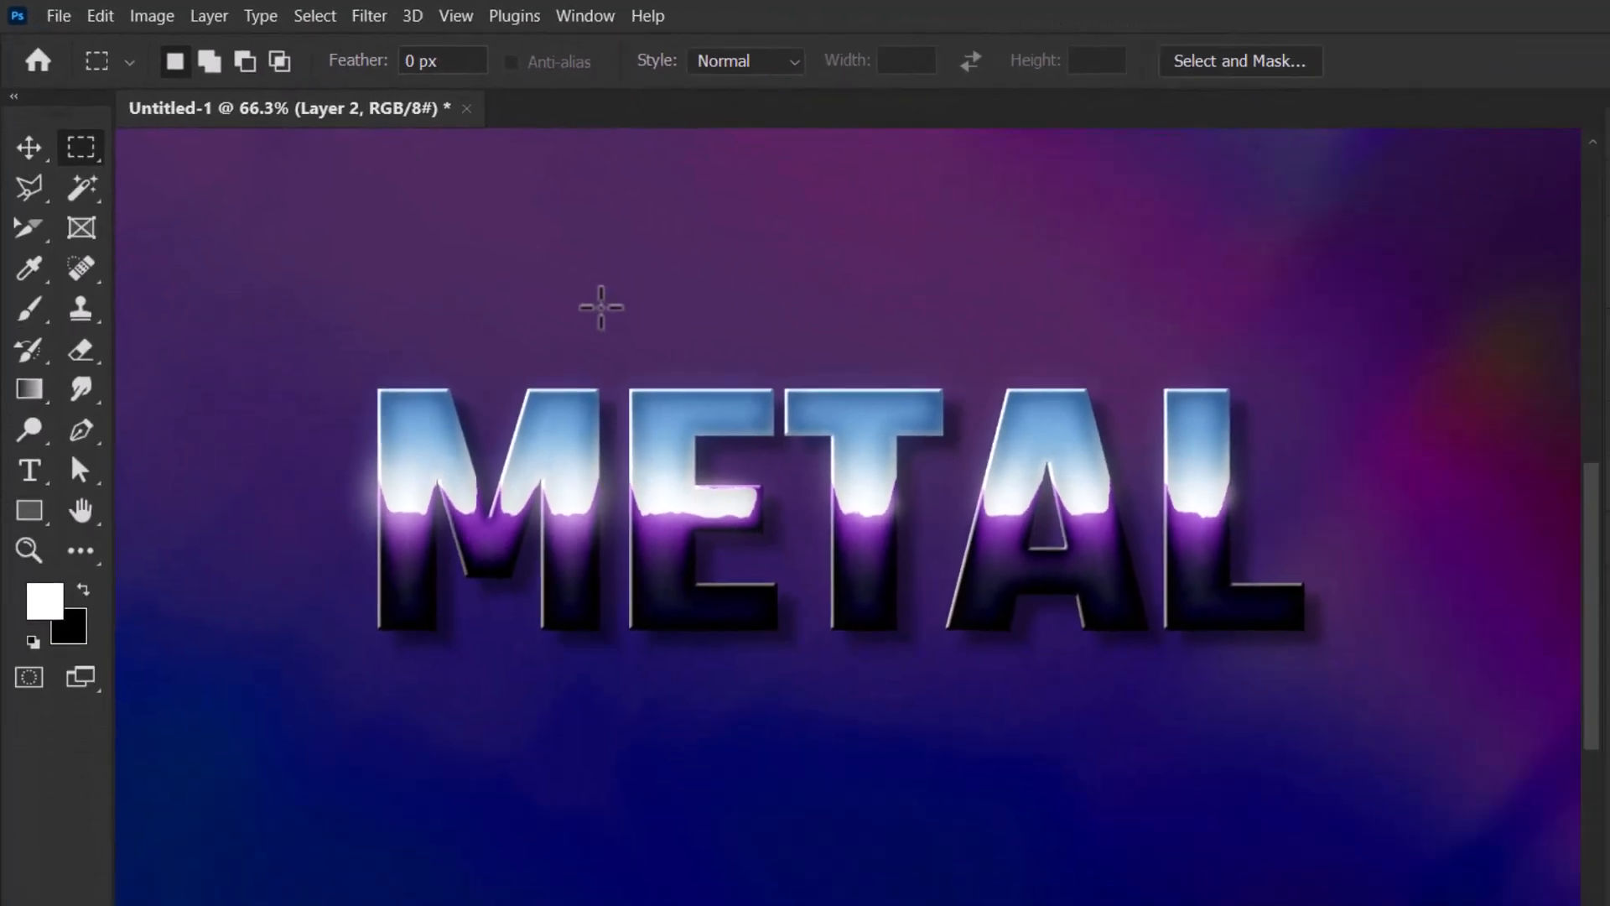
left_click_drag(601, 307, 814, 518)
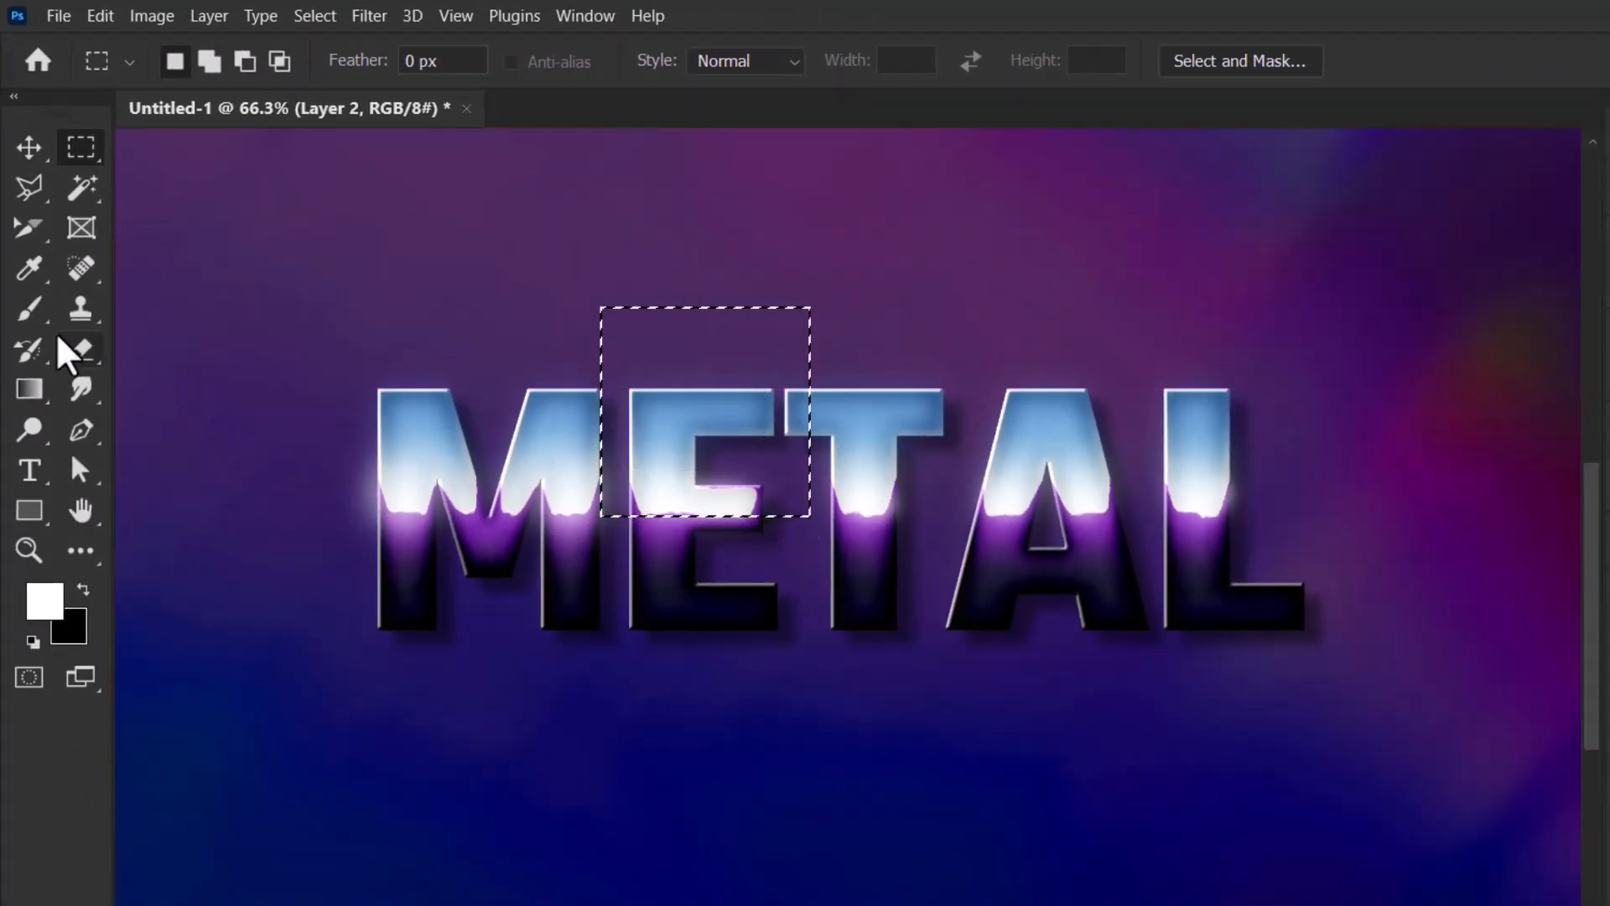
Step: Fill the square selection with white using the Paint Bucket and rotate it -45 degrees into a diamond
left_click(29, 388)
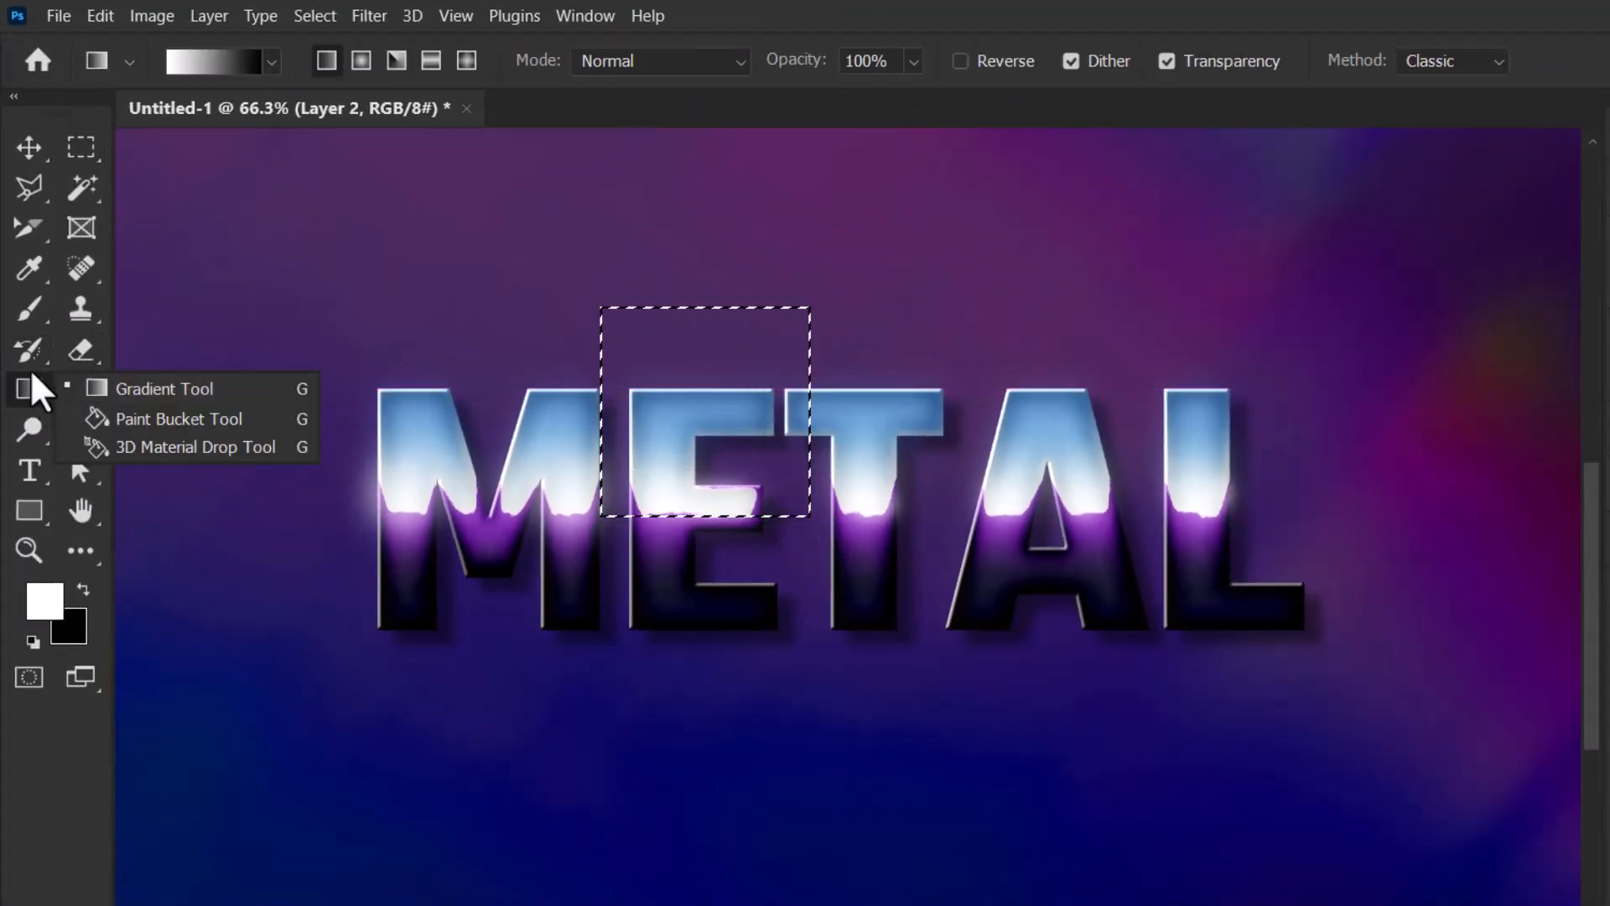
left_click(147, 420)
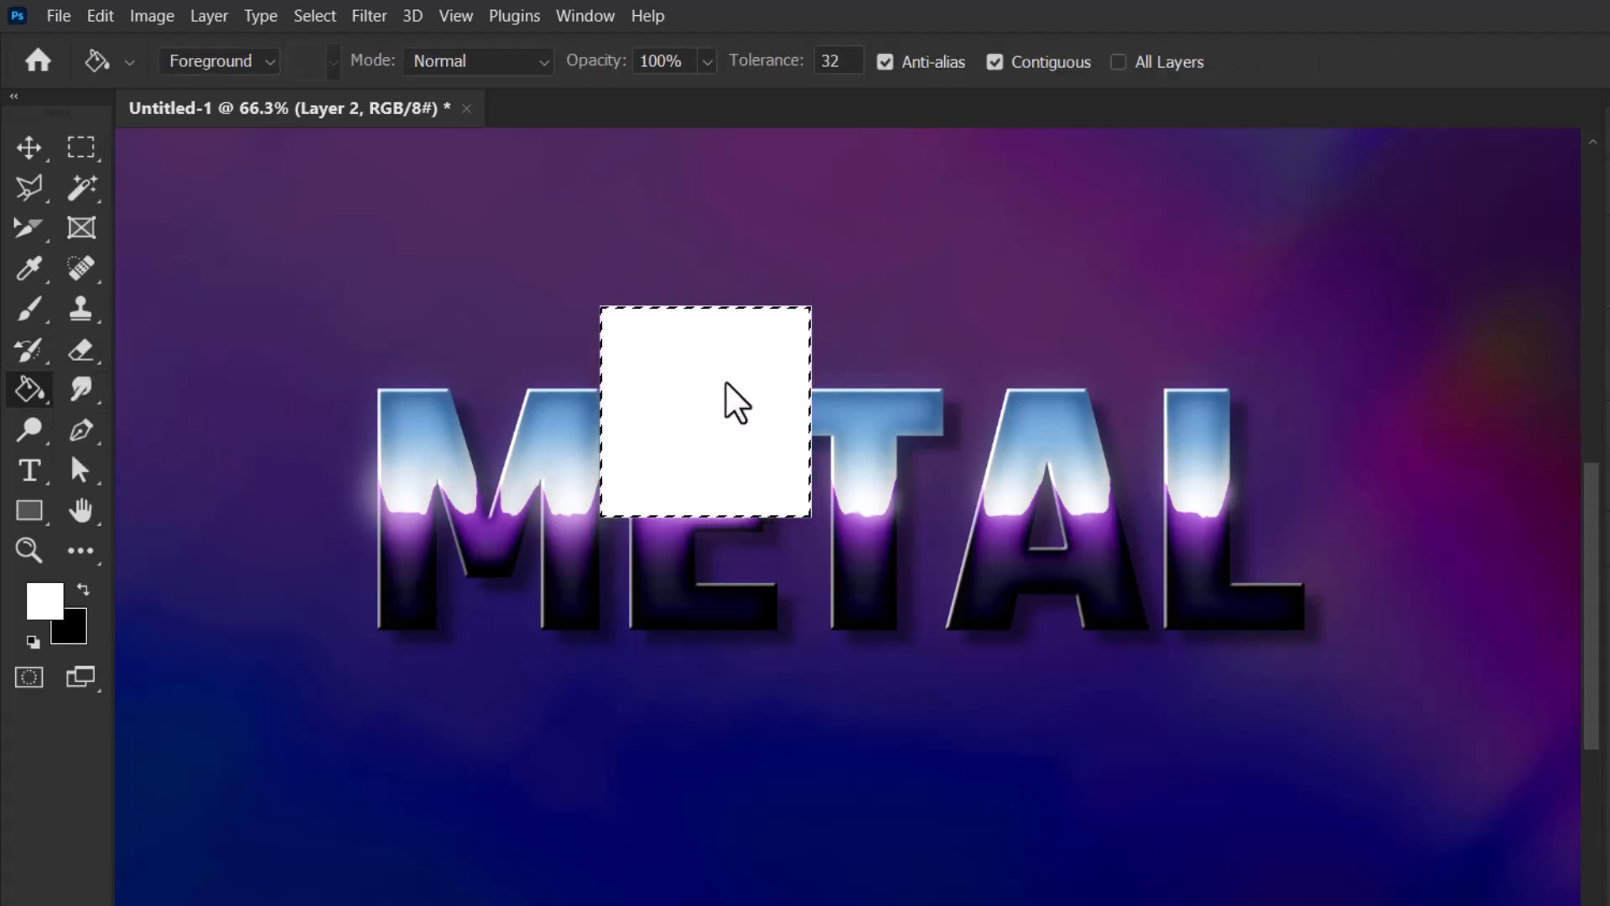
left_click(100, 16)
left_click(1030, 24)
key("ctrl+t")
left_click_drag(835, 302, 722, 266)
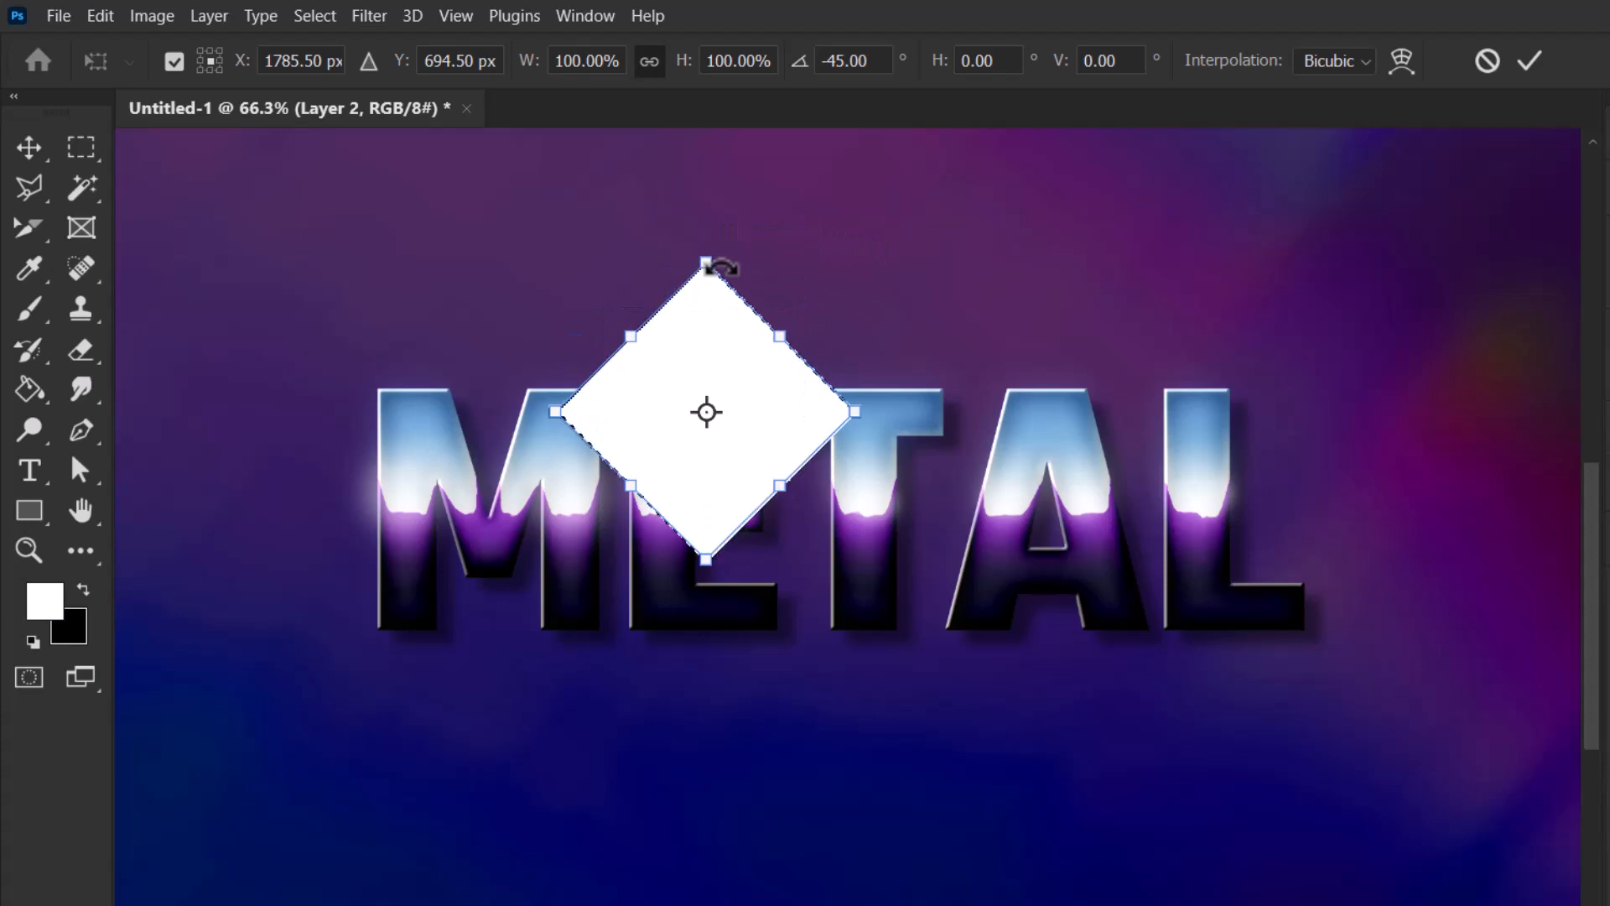
key("Return")
key("g")
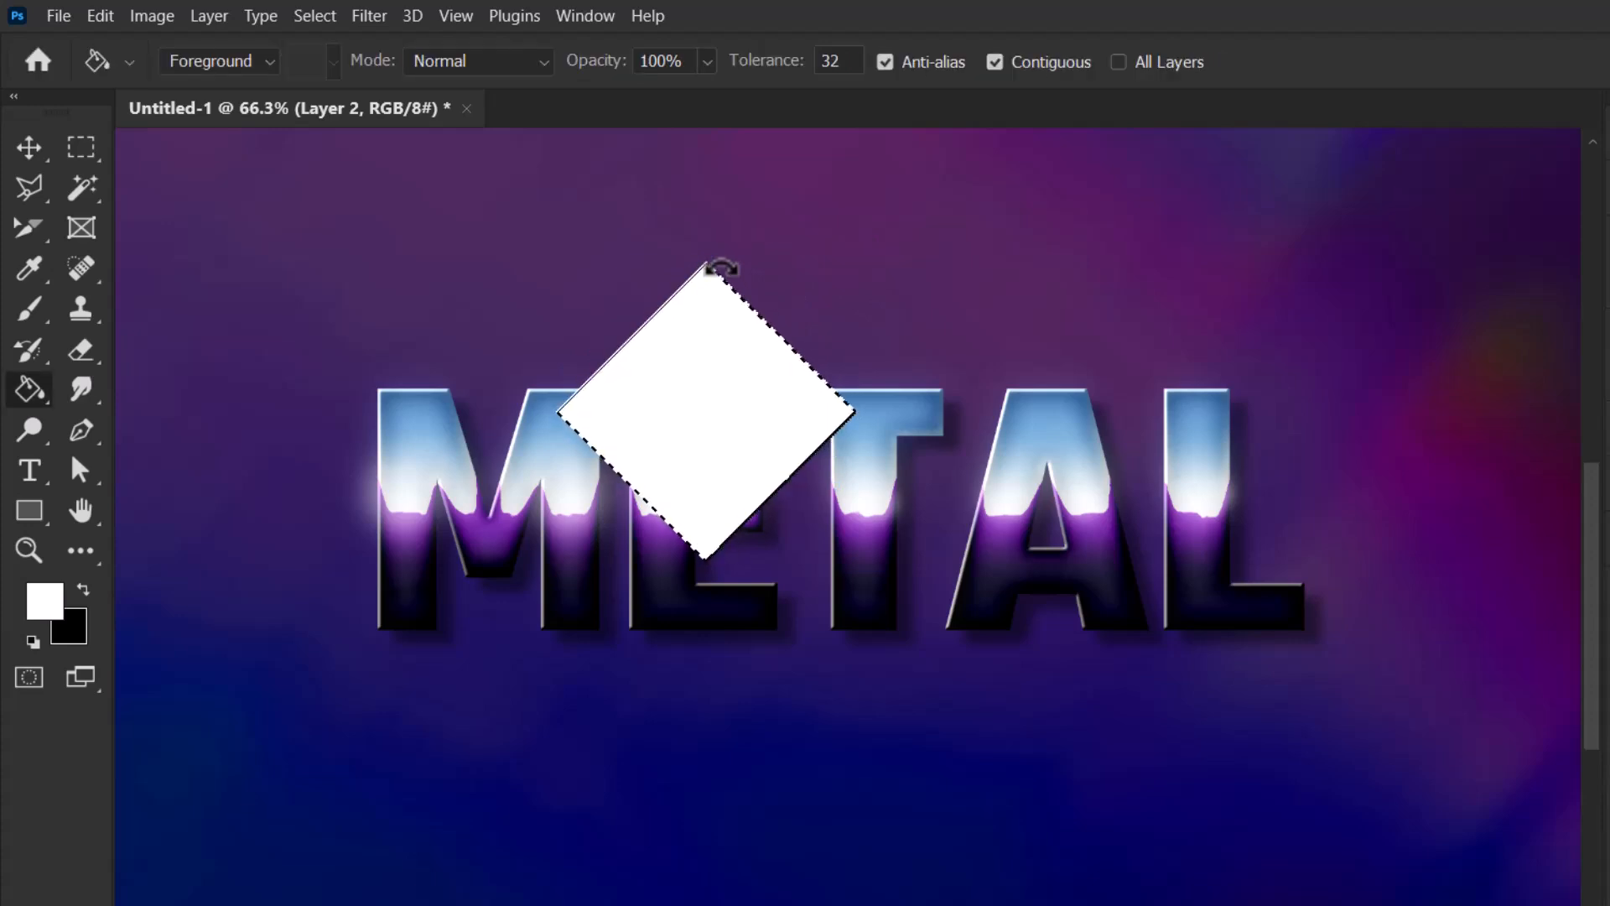
Step: Squeeze the white diamond horizontally into a thin vertical spike over the M's second stem
key("ctrl+t")
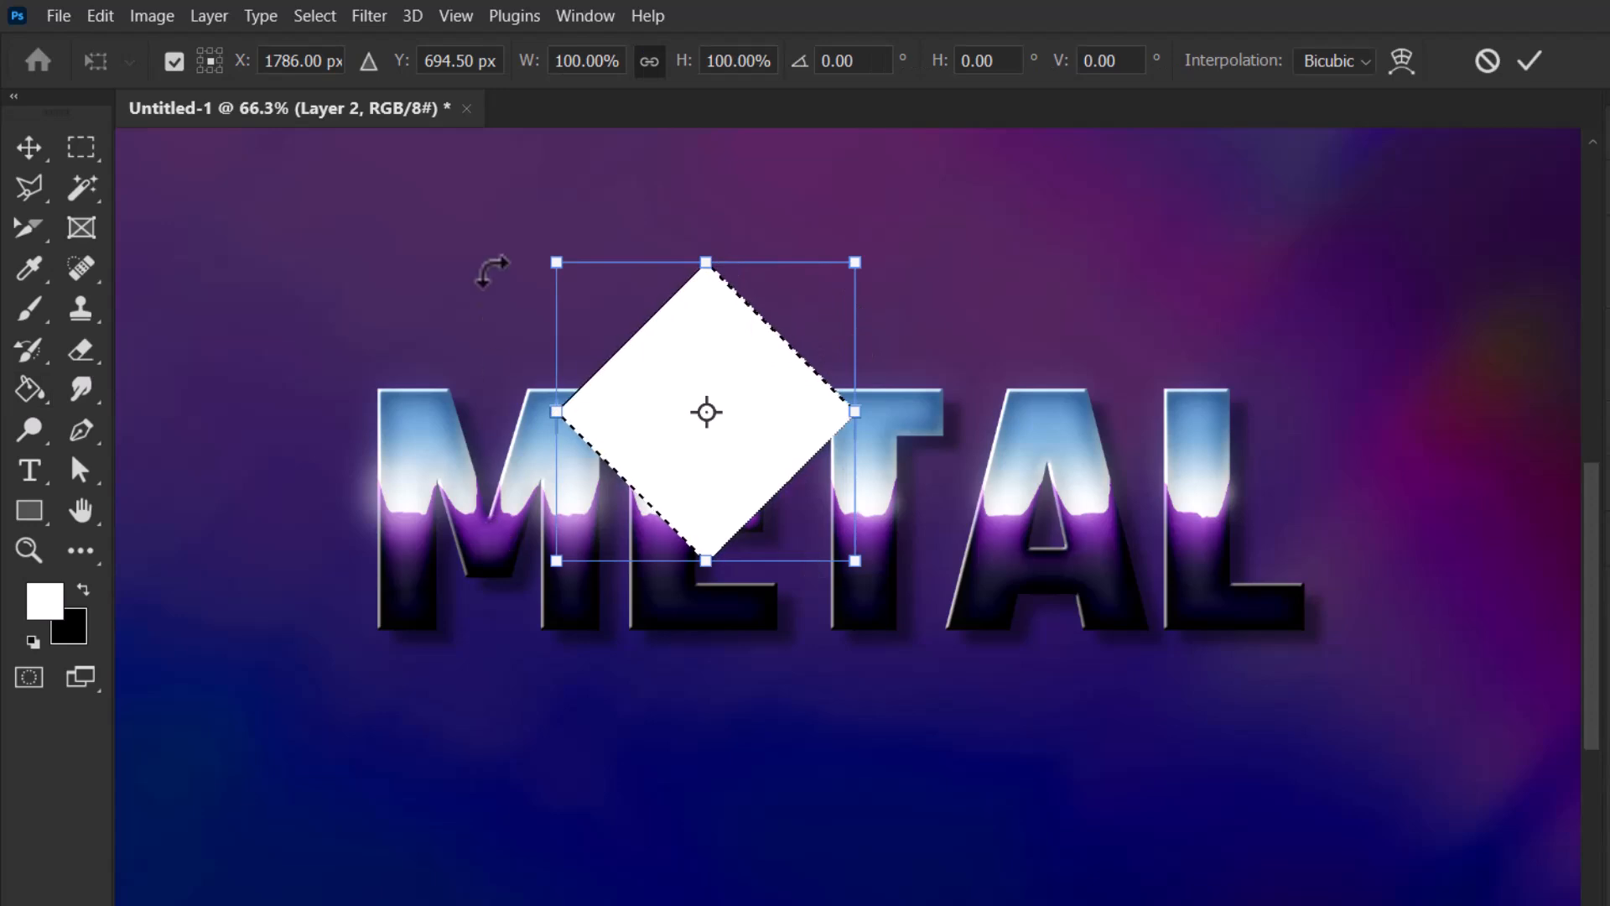
left_click_drag(855, 412, 565, 412)
key("Return")
key("g")
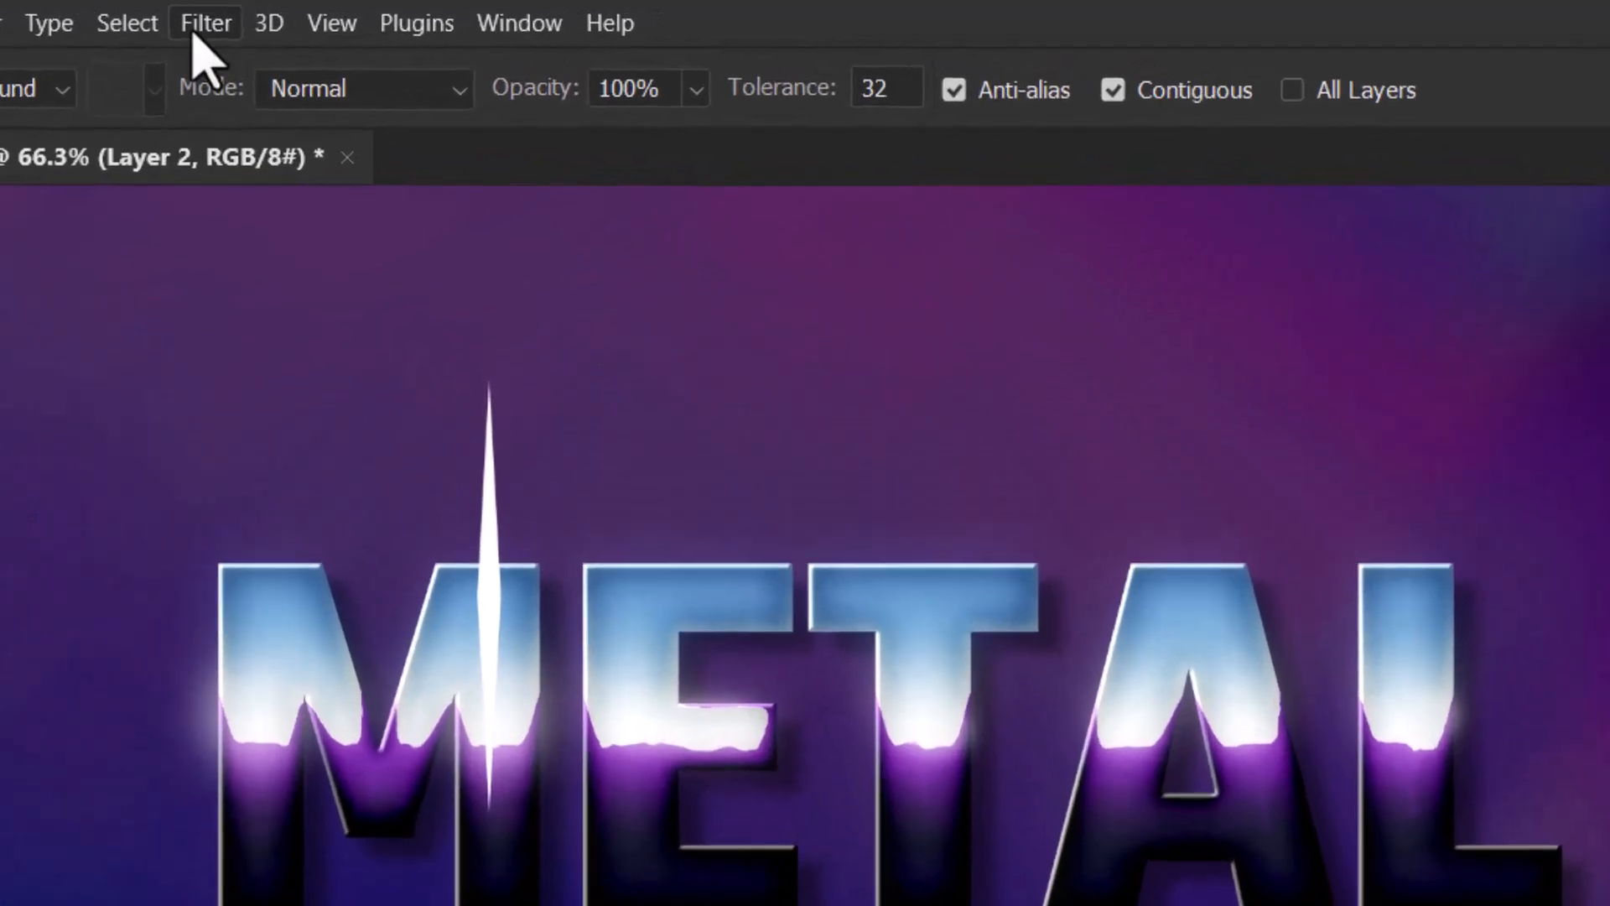
Step: Apply a Motion Blur to the white spike with an angle of 90° and a distance of 299 pixels
left_click(365, 19)
mouse_move(395, 355)
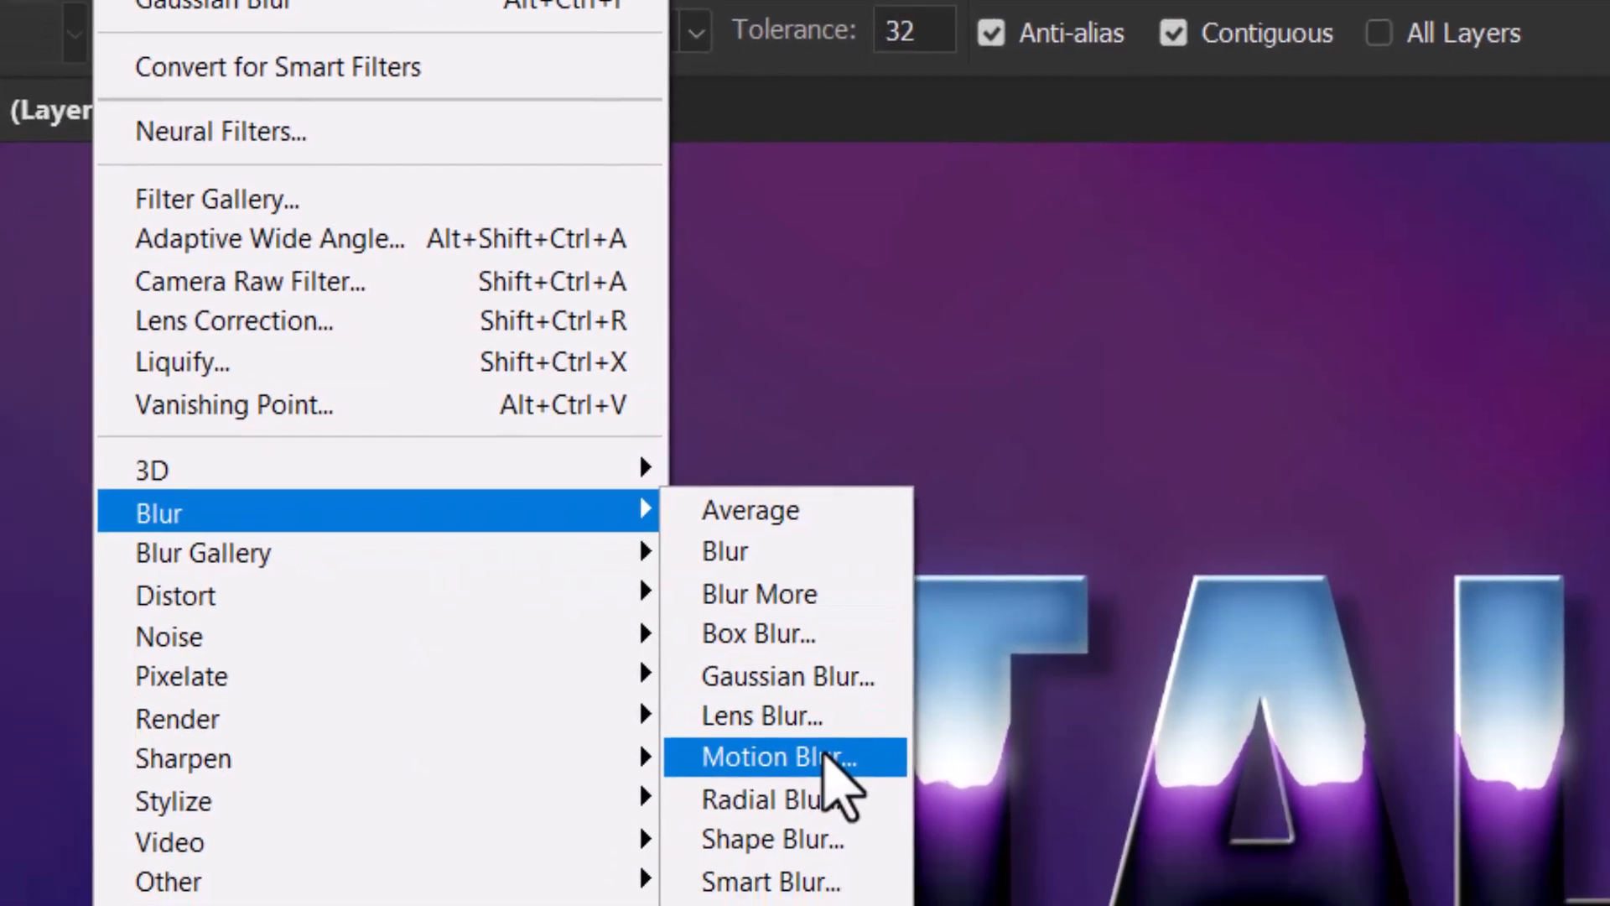
left_click(826, 757)
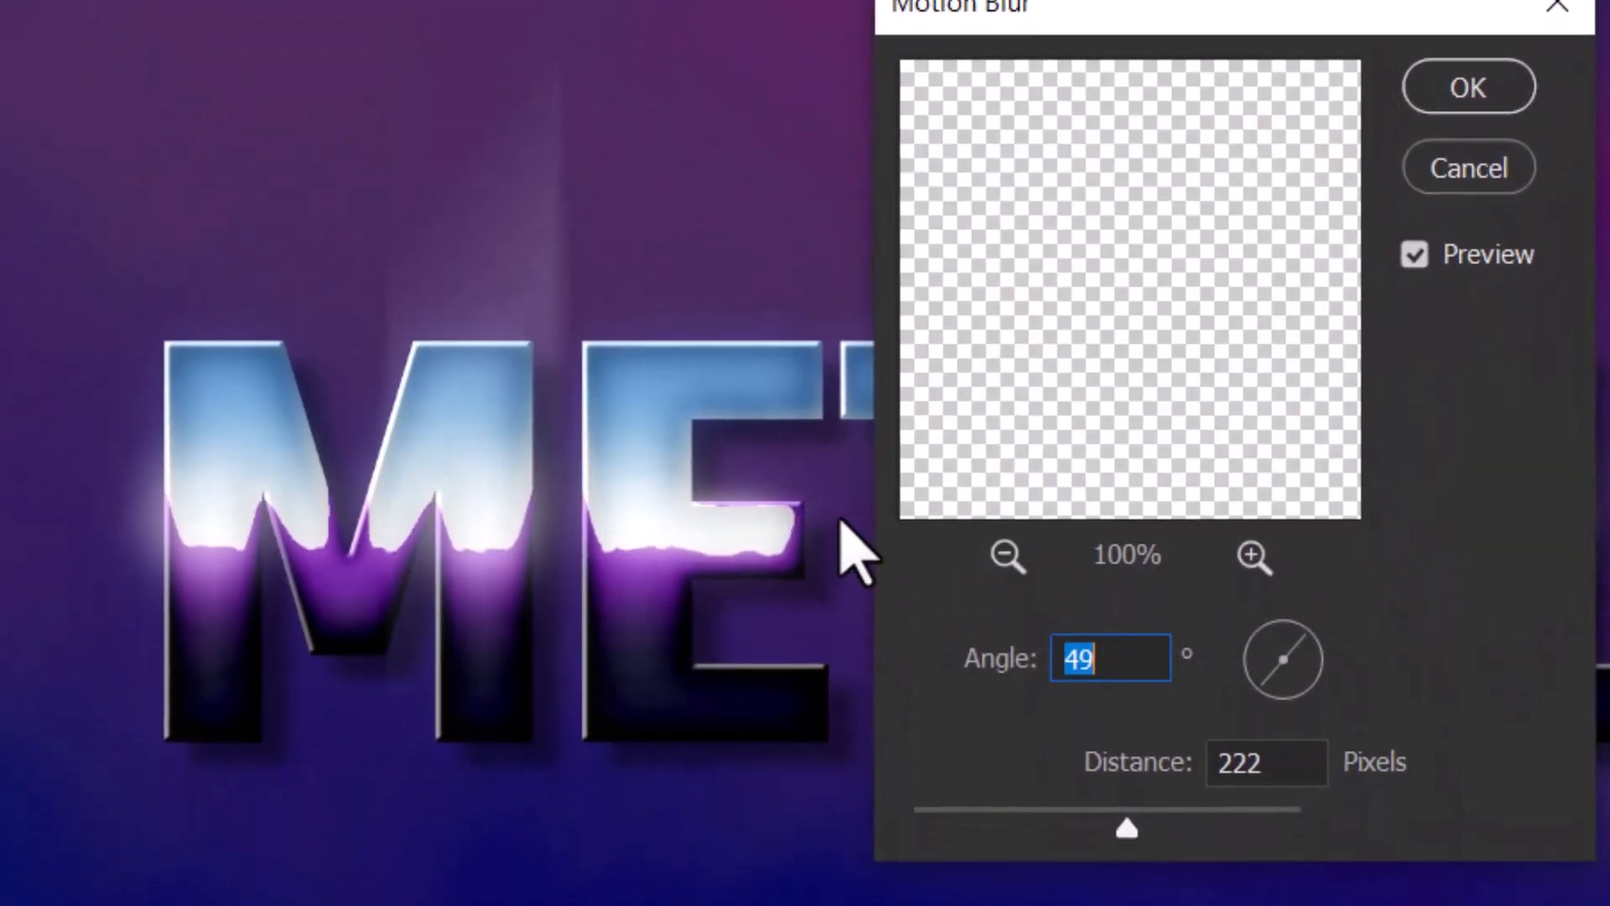
left_click(1278, 684)
left_click_drag(1277, 686, 1289, 698)
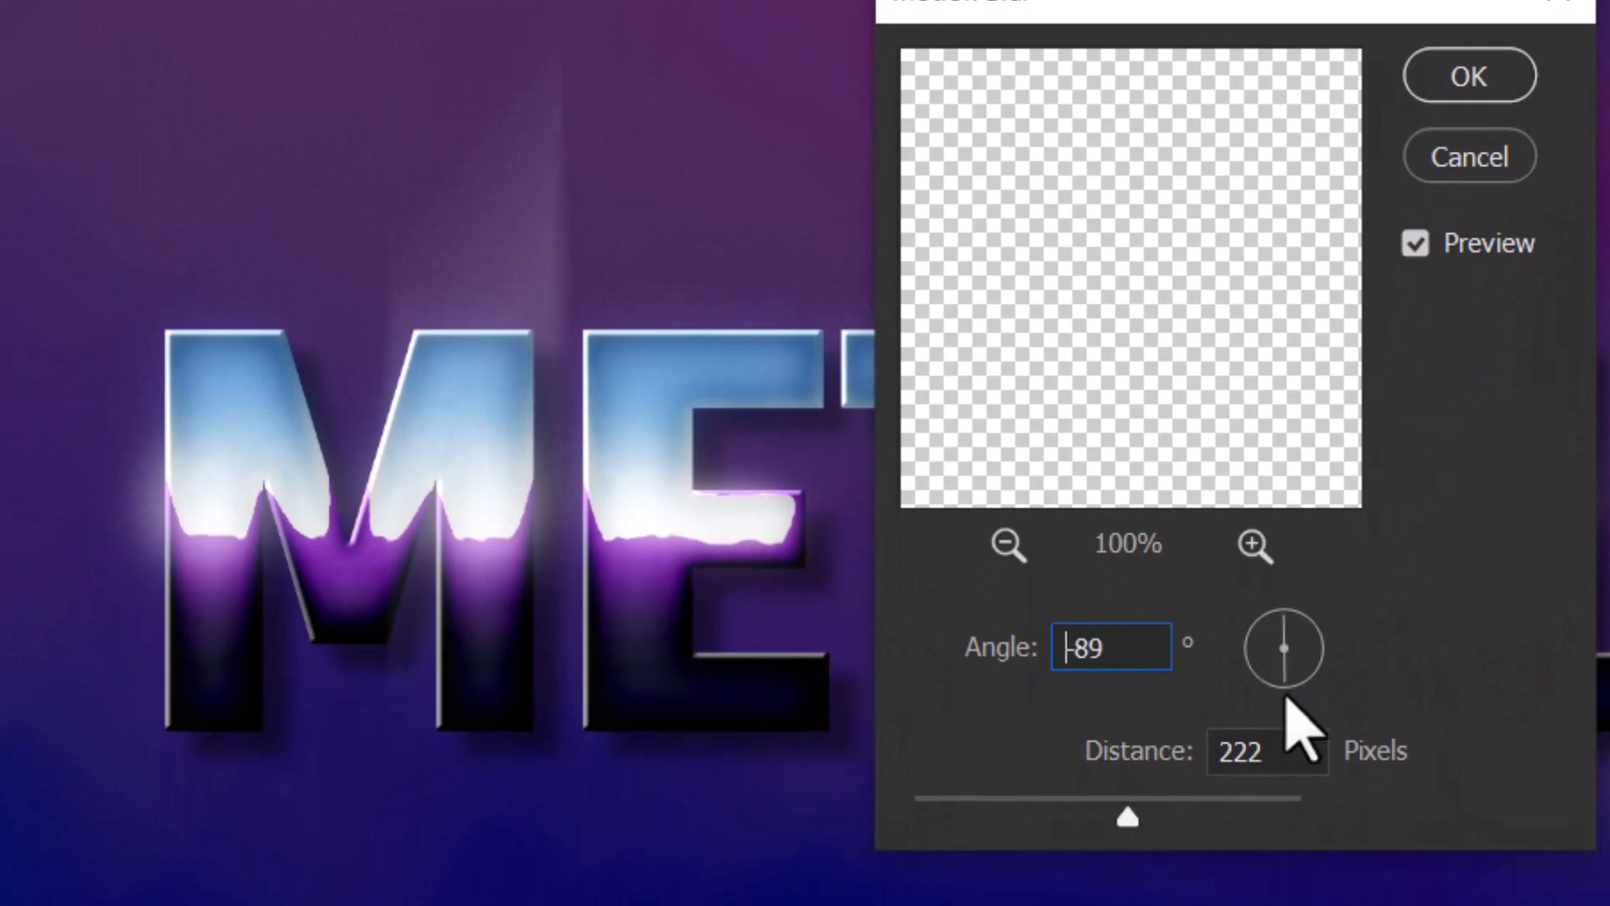
left_click_drag(1114, 646, 1017, 623)
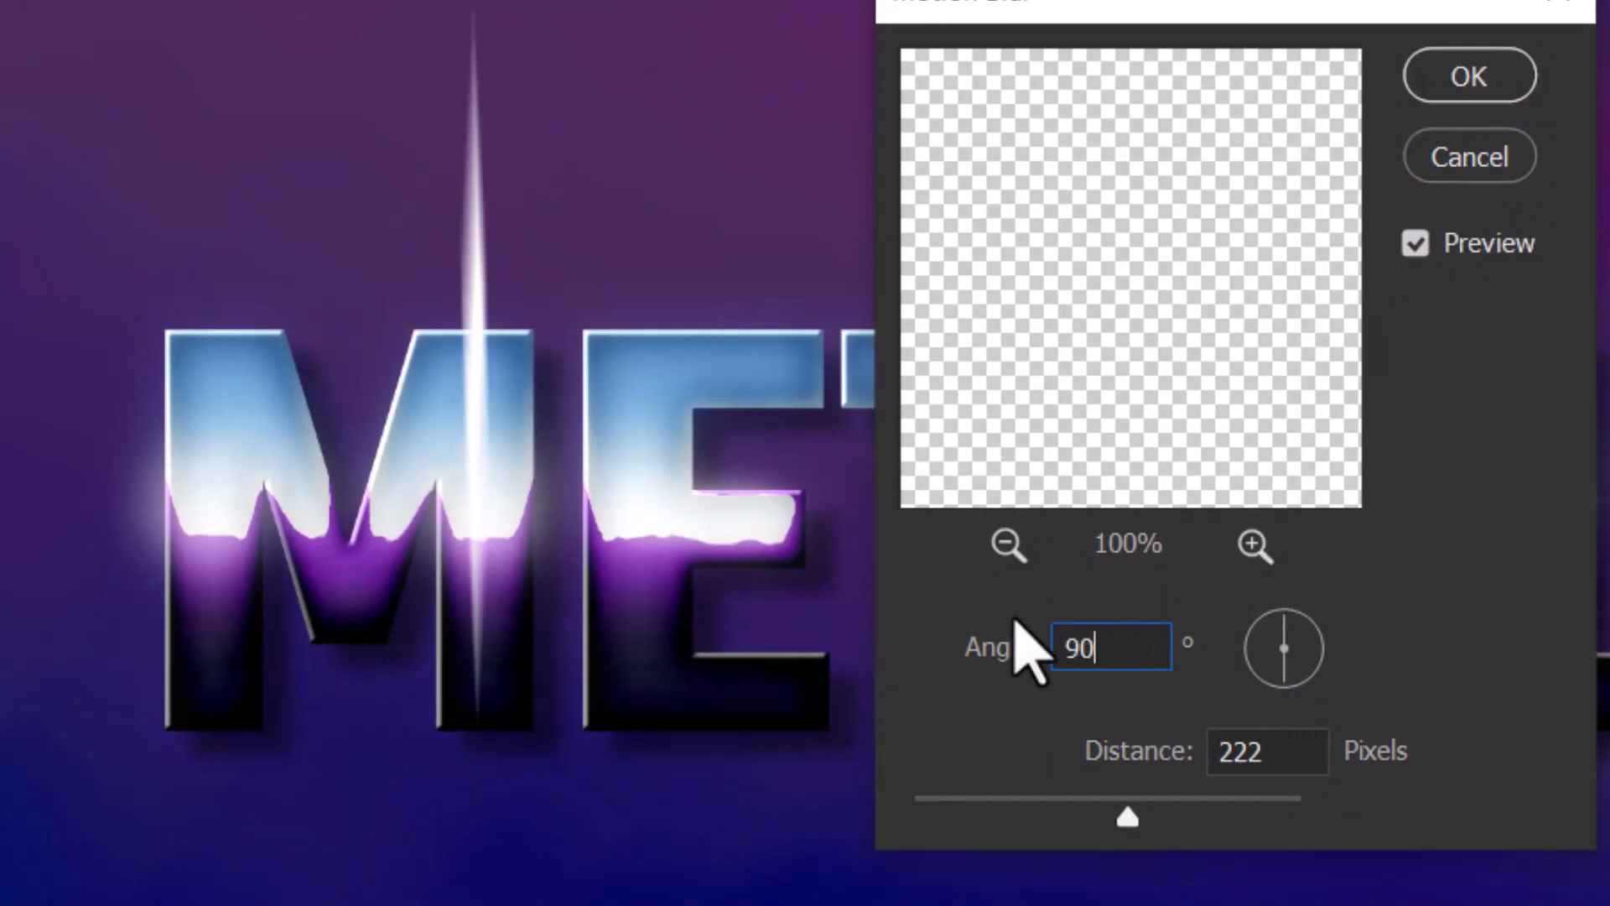
left_click(1409, 641)
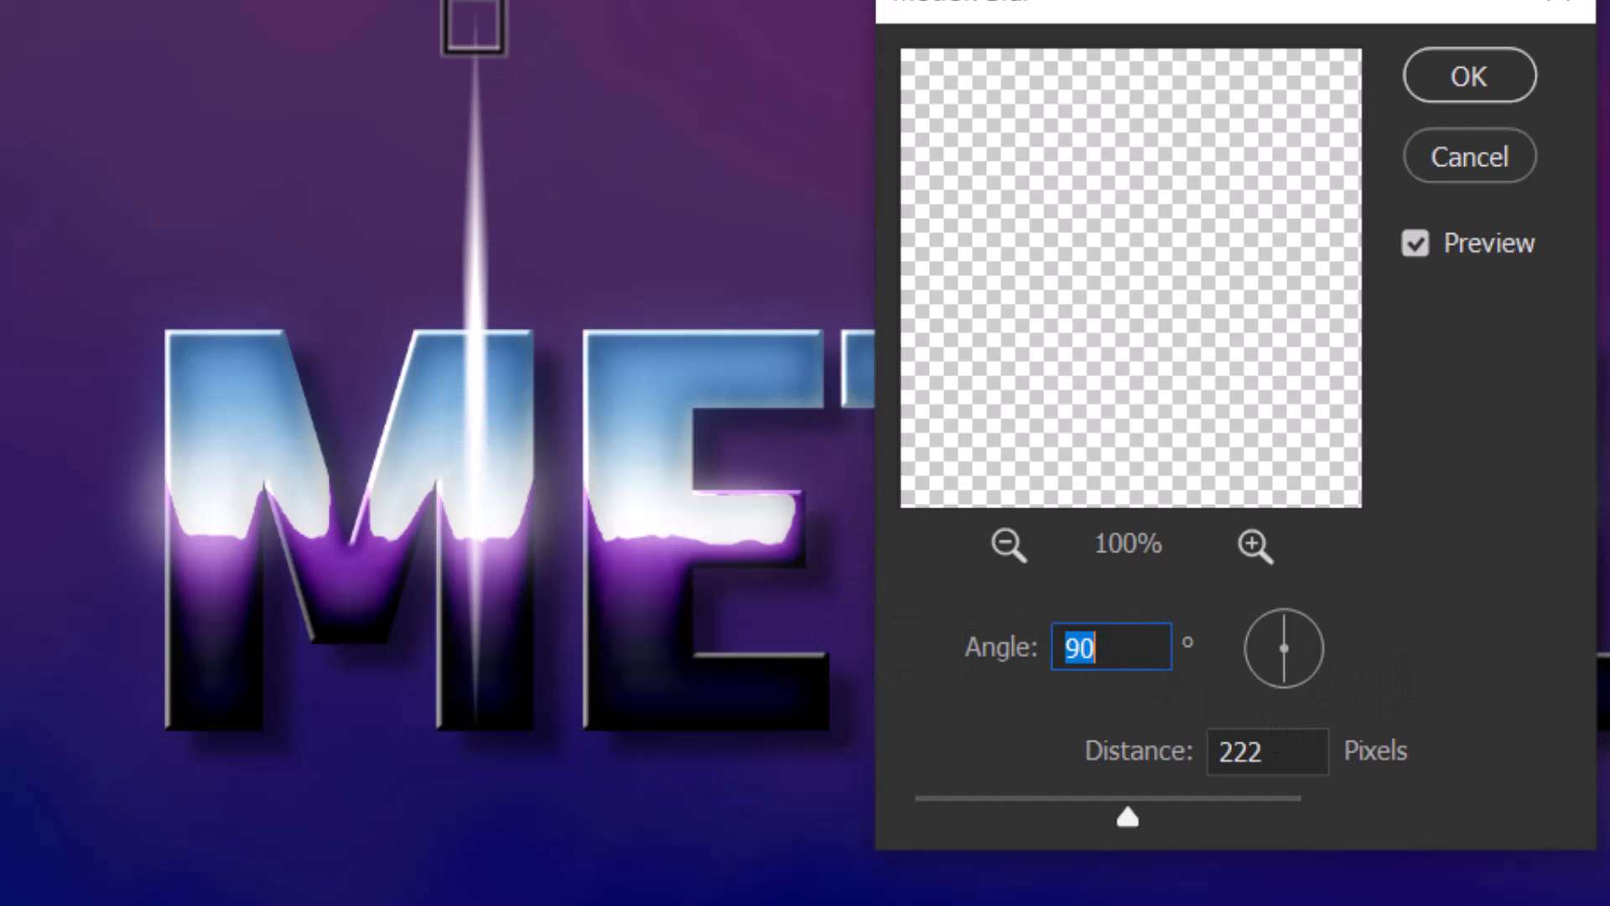
mouse_move(1129, 818)
left_mouse_down()
mouse_move(1197, 838)
mouse_move(1221, 812)
mouse_move(1177, 818)
left_mouse_up()
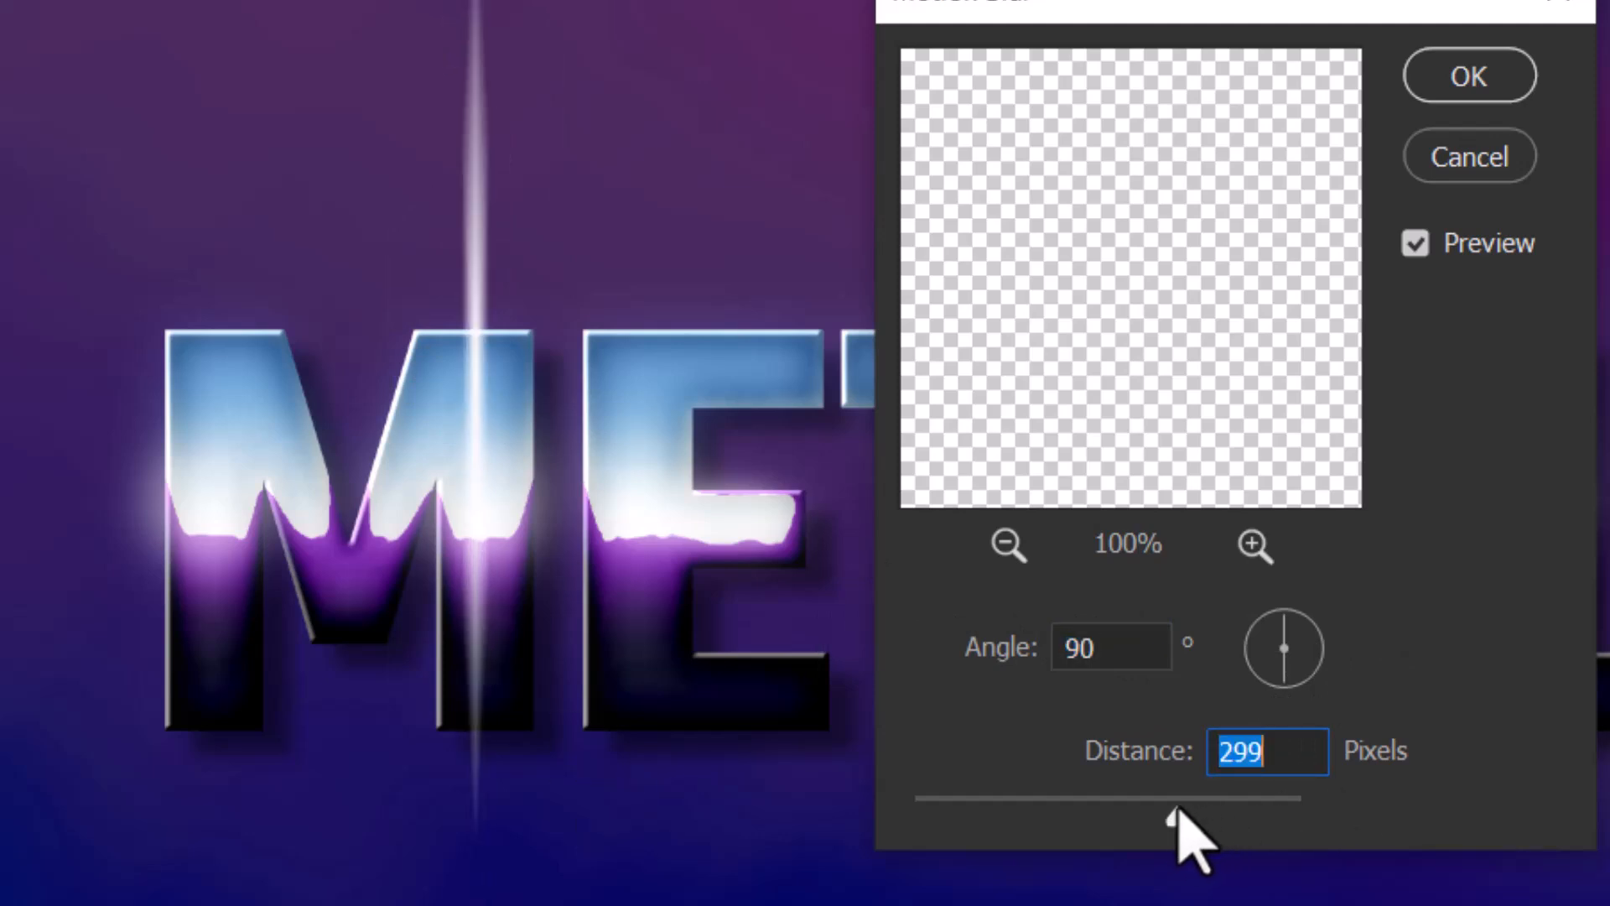
left_click(1476, 84)
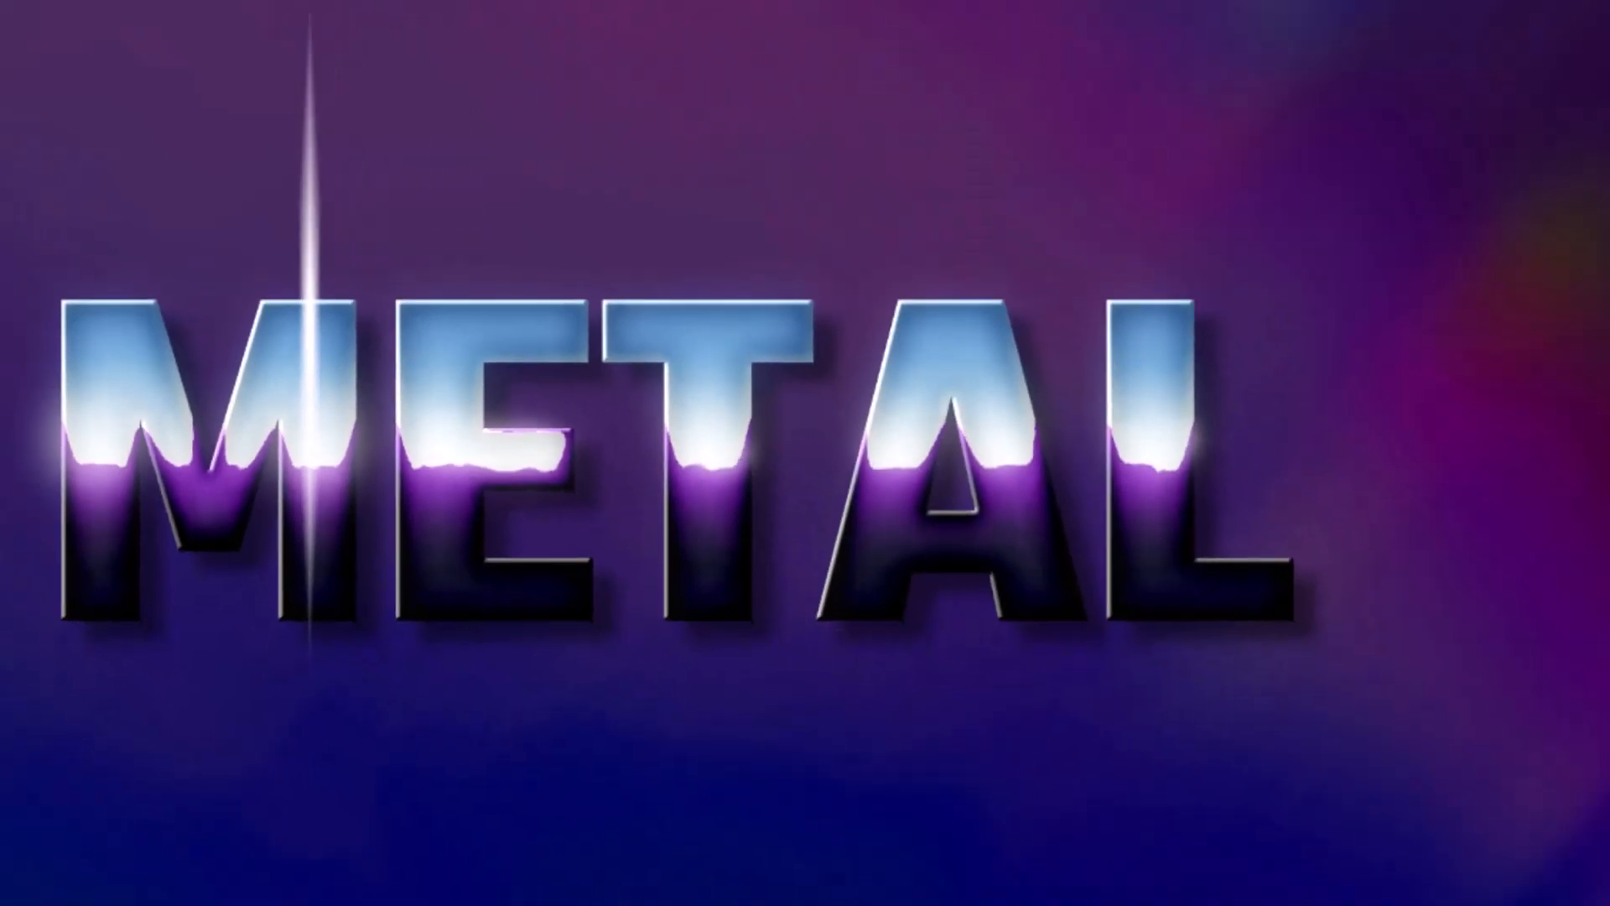
Step: Duplicate the blurred spike layer and rotate the copy 90 degrees so the two streaks form a cross
mouse_move(1510, 231)
left_mouse_down()
mouse_move(1287, 403)
mouse_move(1546, 690)
left_mouse_up()
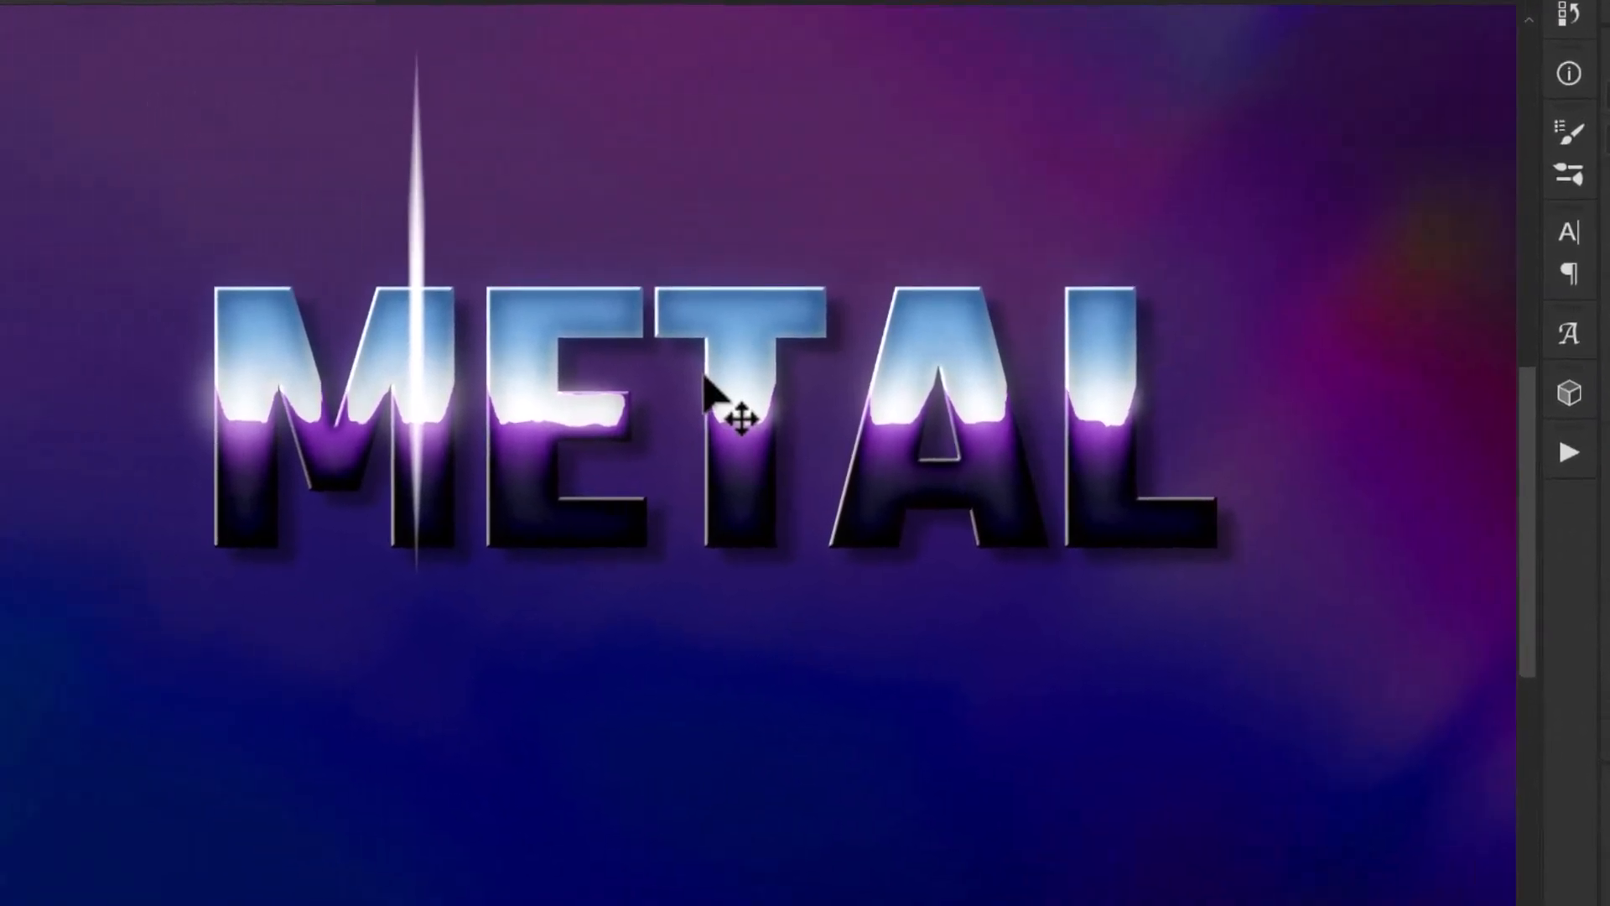
key("ctrl+t")
mouse_move(573, 27)
left_mouse_down()
mouse_move(655, 172)
mouse_move(746, 413)
left_mouse_up()
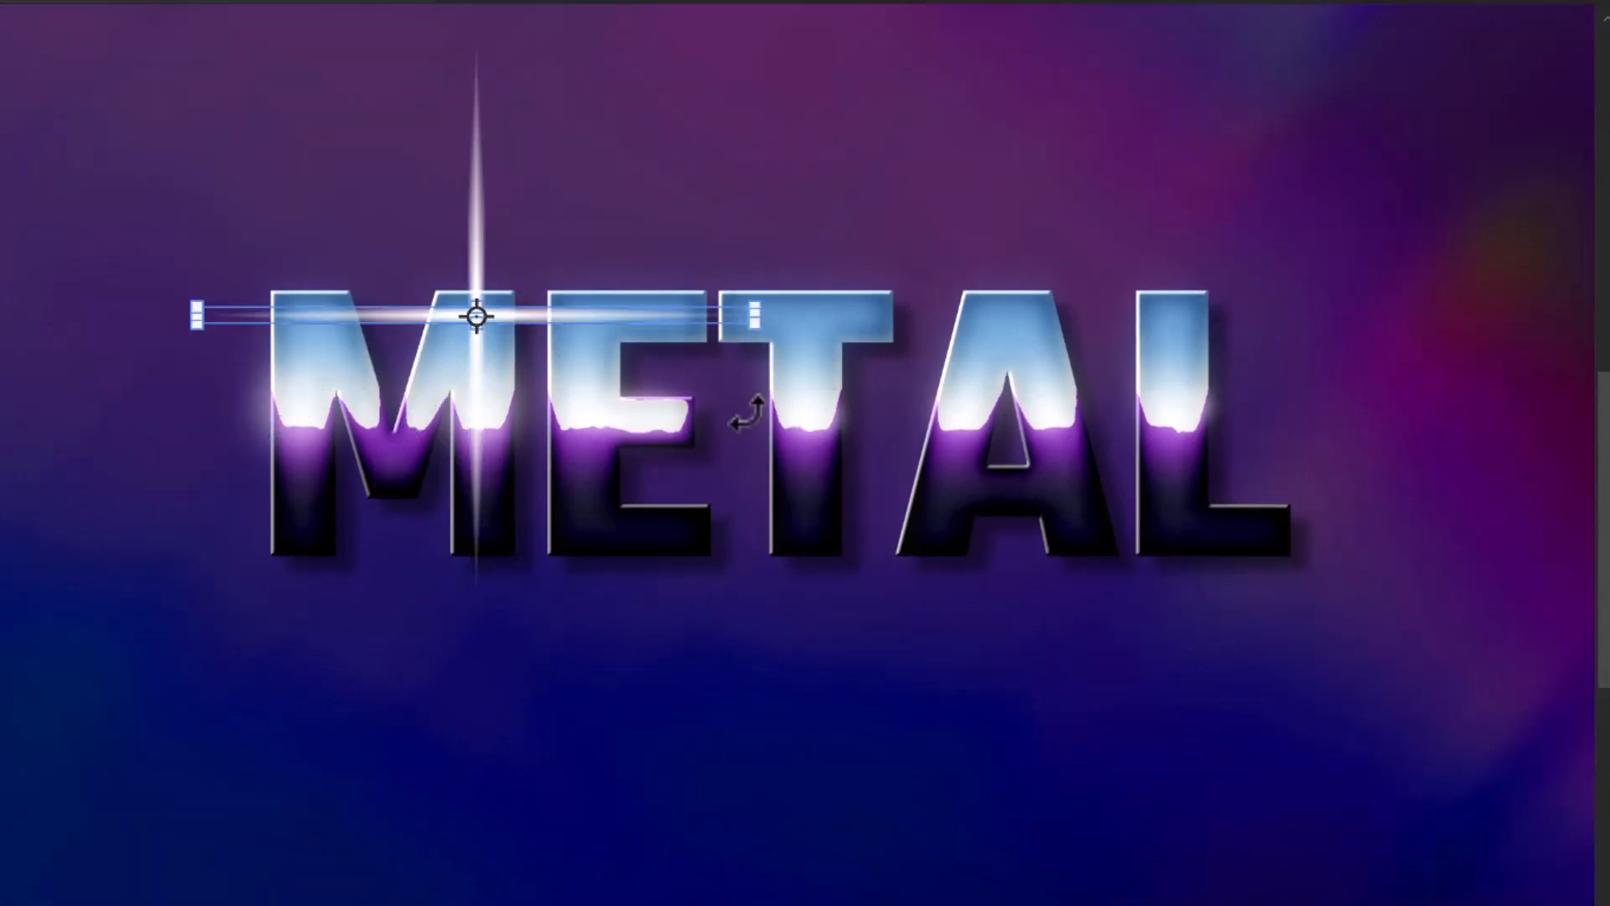
key("Return")
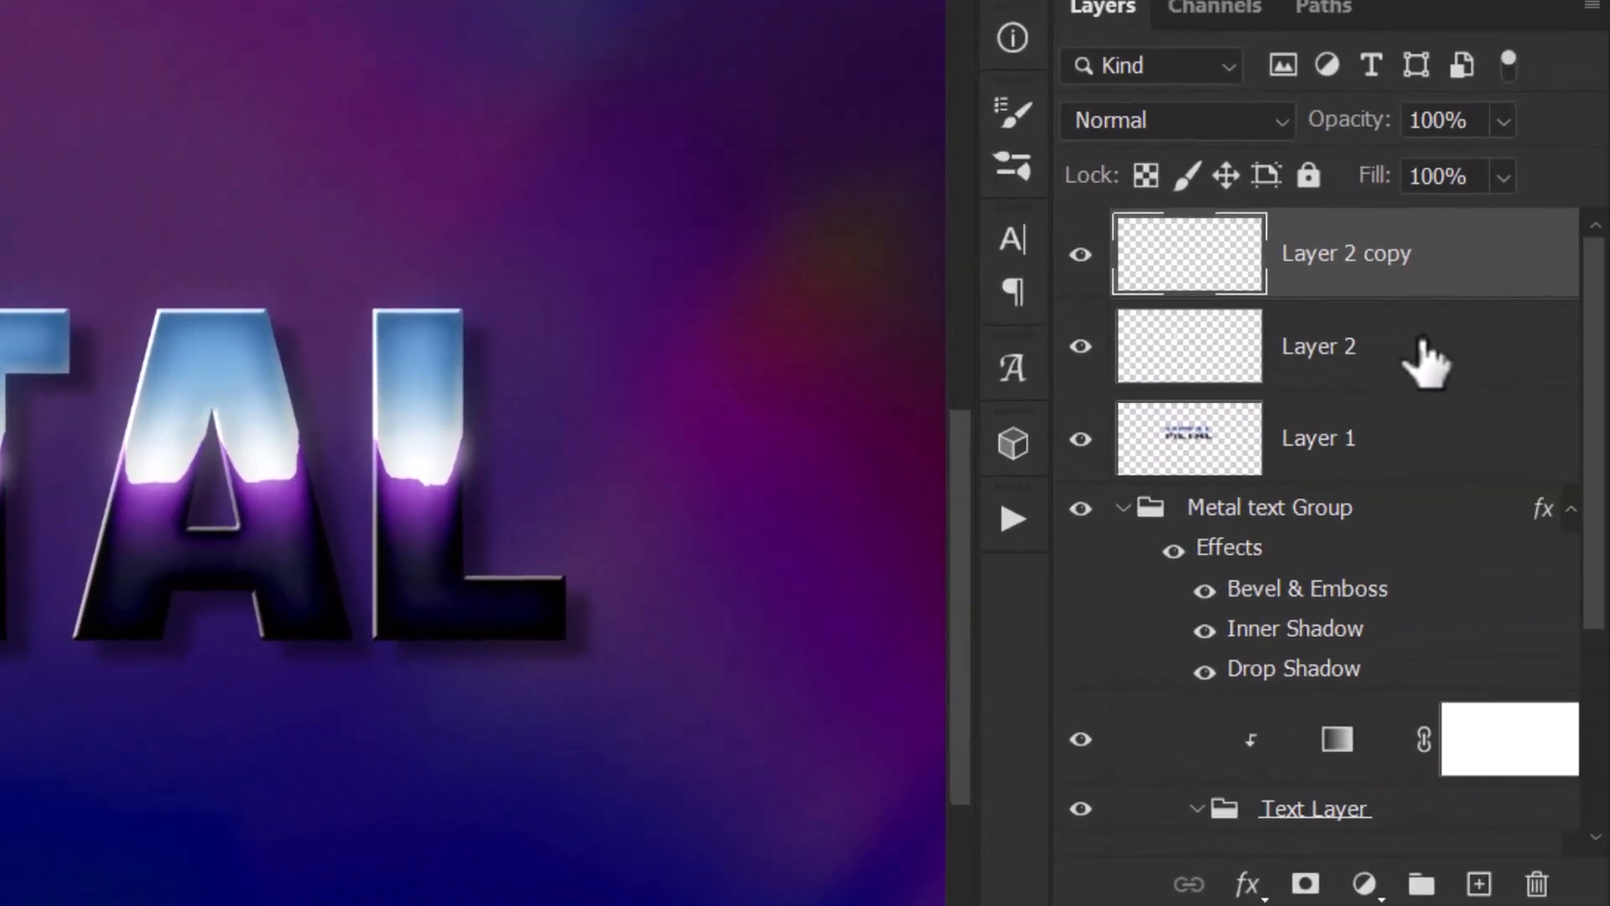
Step: Select both streak layers, scale them down, tilt them and place the sparkle on the M's upper-left corner
left_click(1527, 340, "ctrl")
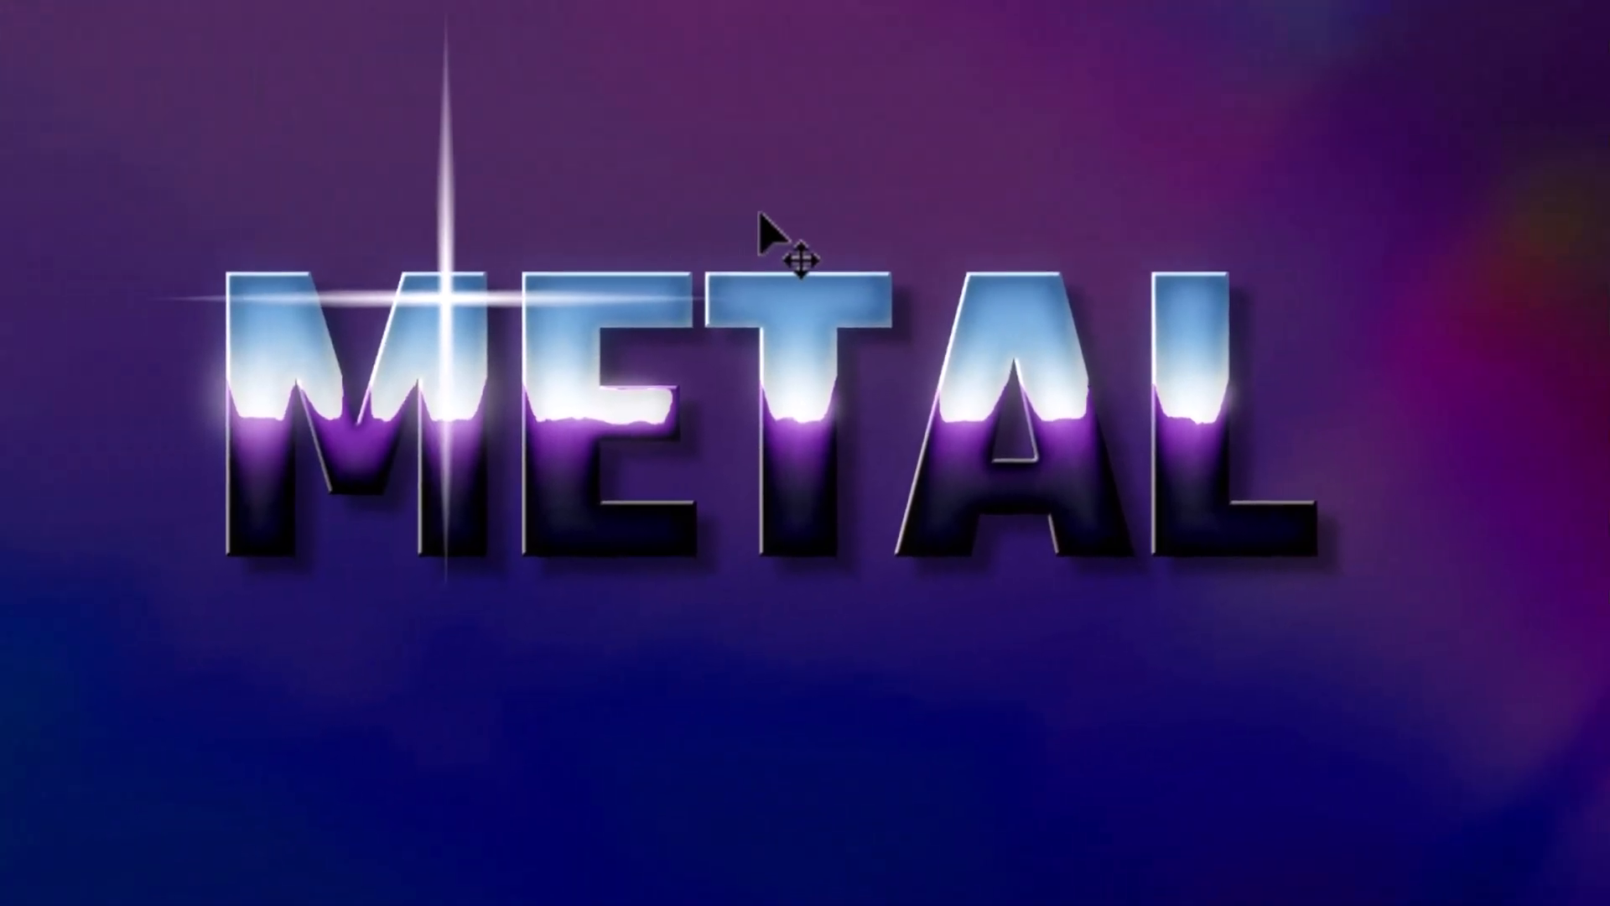
key("ctrl+t")
left_click_drag(935, 137, 750, 44)
left_click_drag(839, 469, 447, 295)
left_click_drag(260, 209, 250, 385)
left_click_drag(249, 245, 226, 311)
left_click_drag(319, 88, 286, 189)
left_click_drag(244, 310, 252, 277)
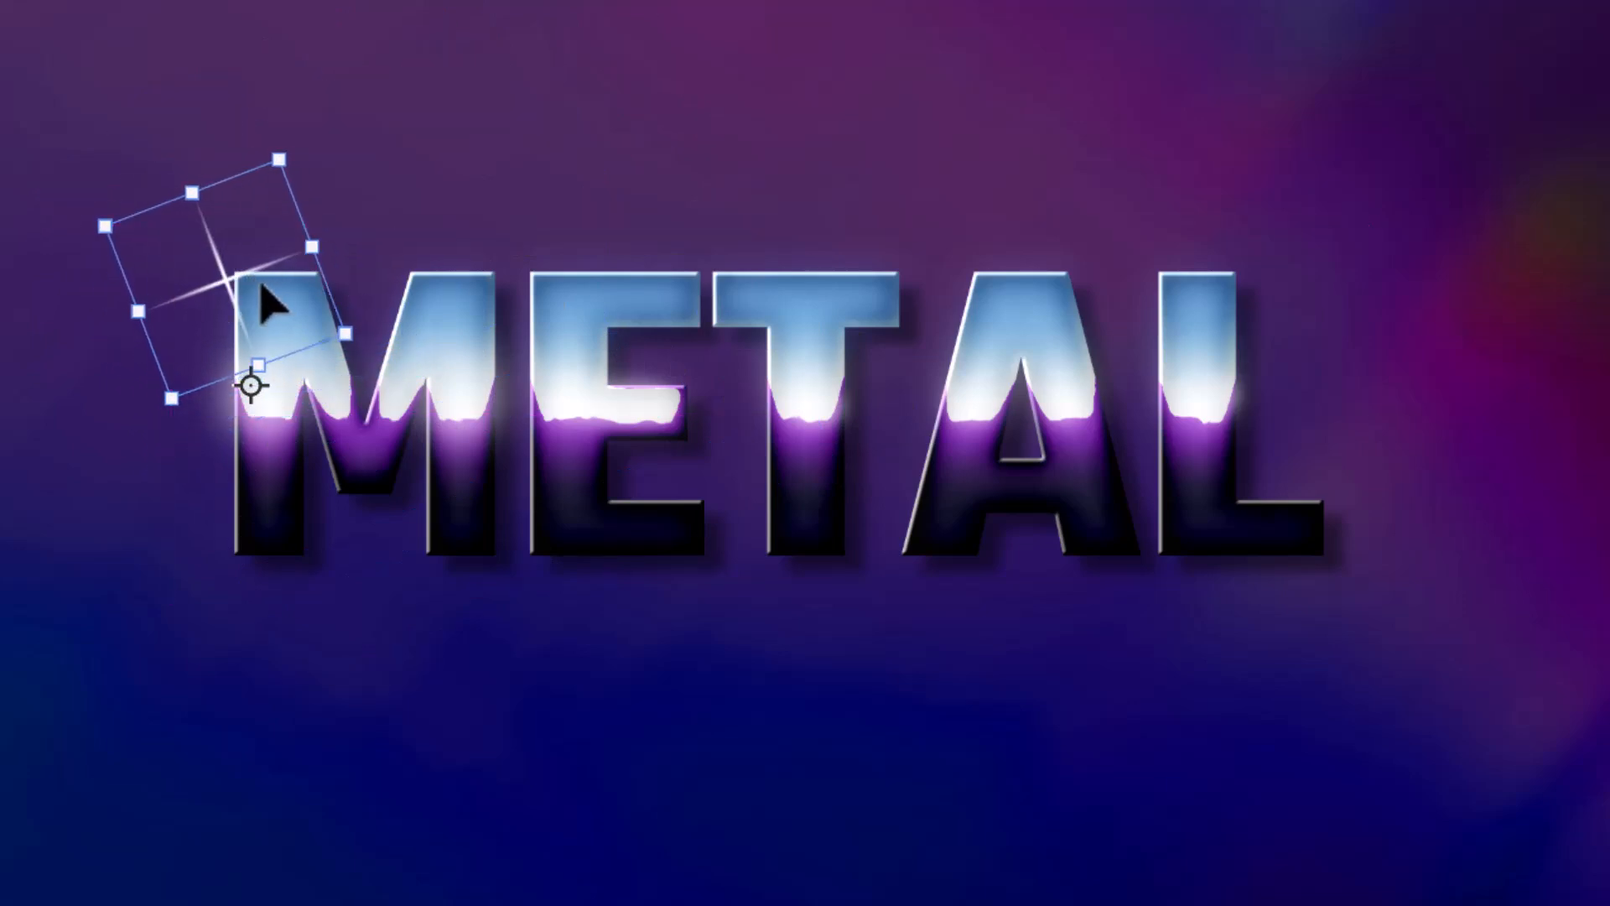
key("Return")
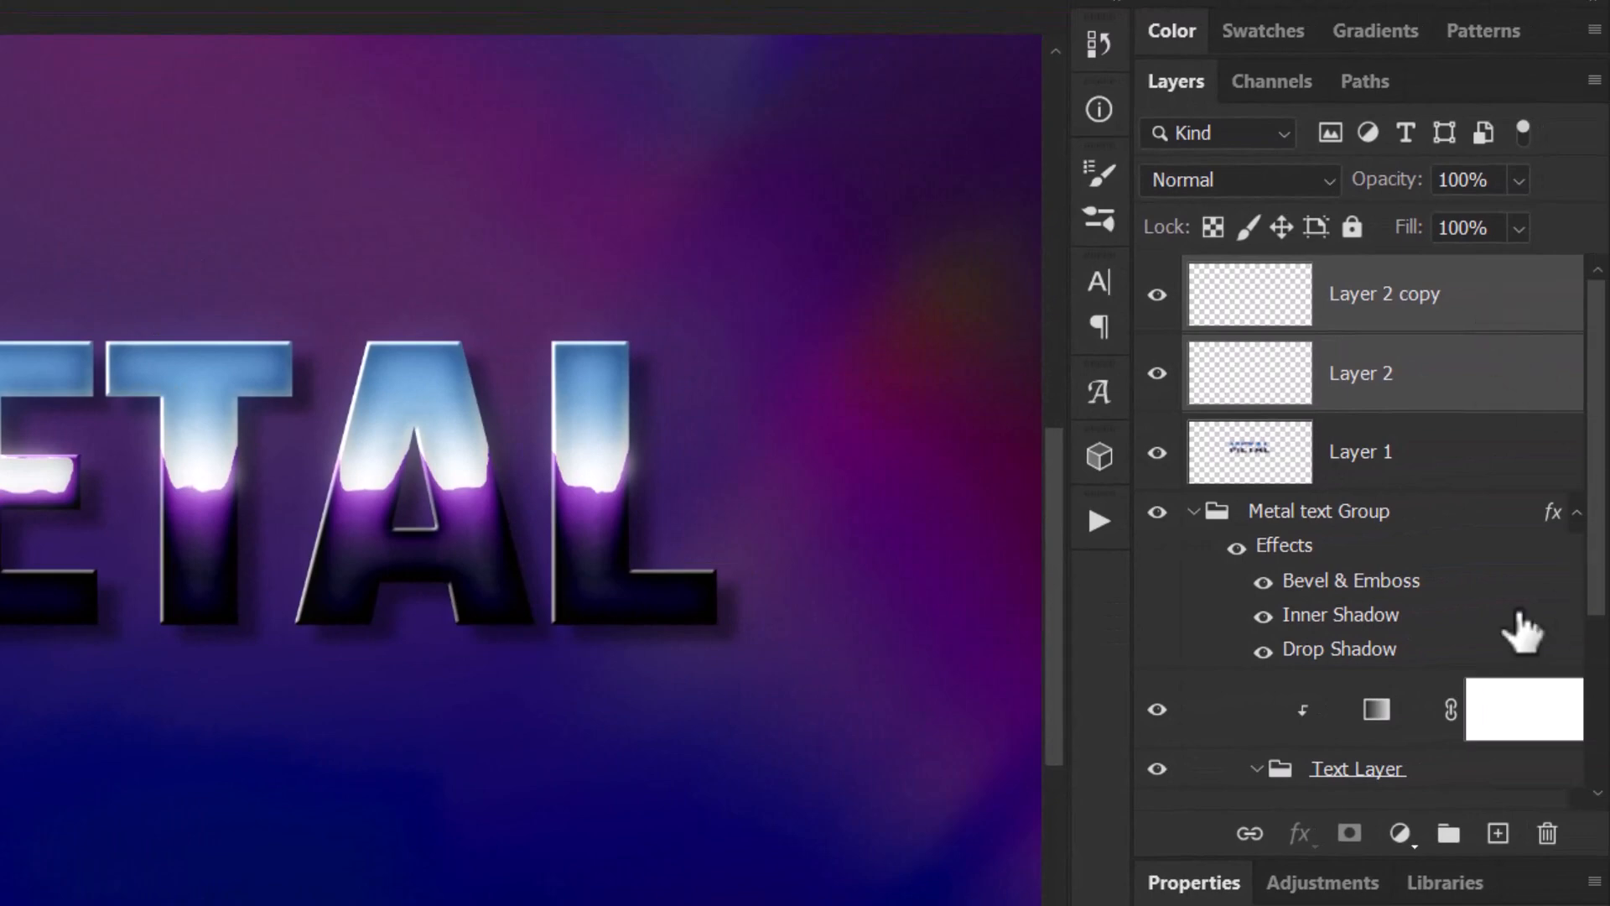
Step: Create a new layer and dab a white glow at the sparkle's centre using a 43 px Soft Round brush with reduced hardness
left_click(1498, 833)
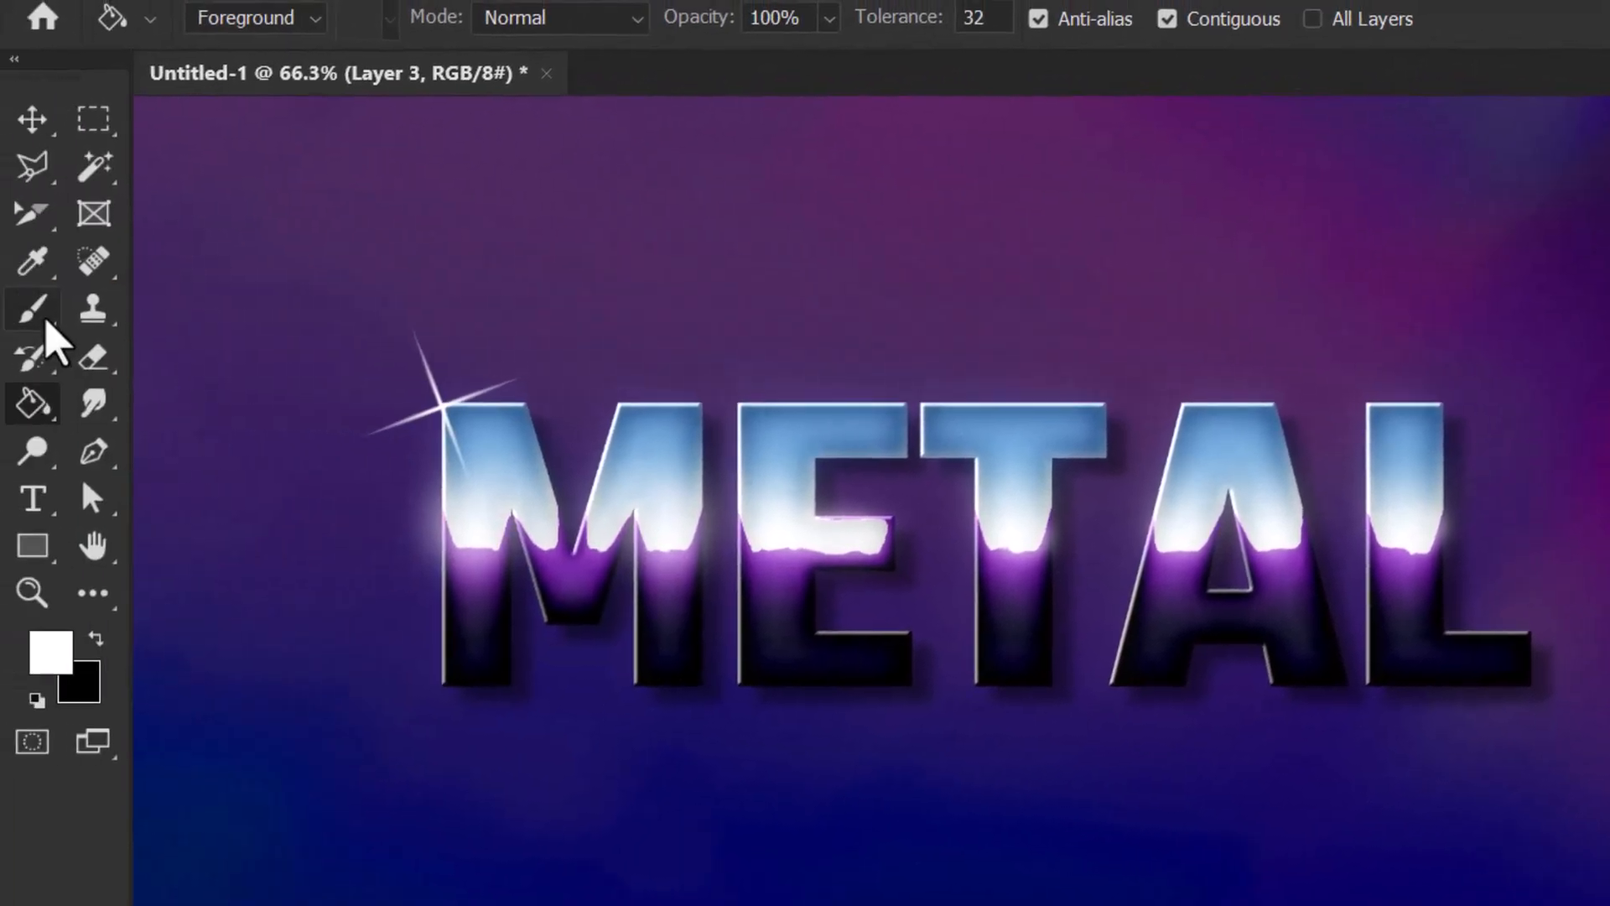
left_click(35, 311)
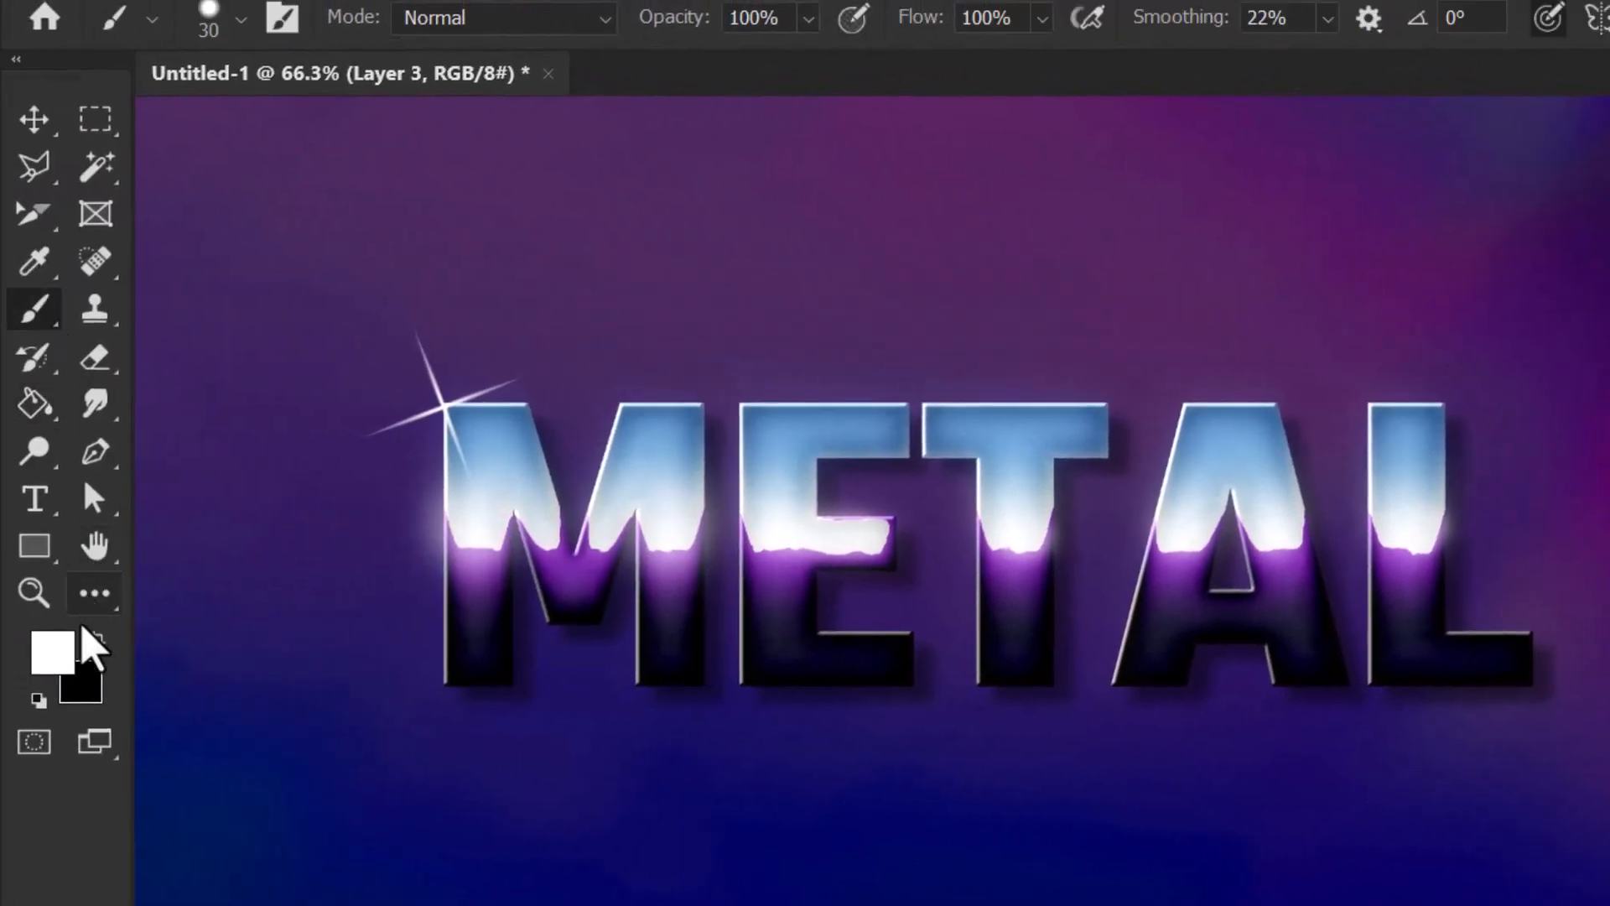
left_click(219, 17)
left_click_drag(214, 202, 203, 202)
left_click_drag(210, 120, 225, 120)
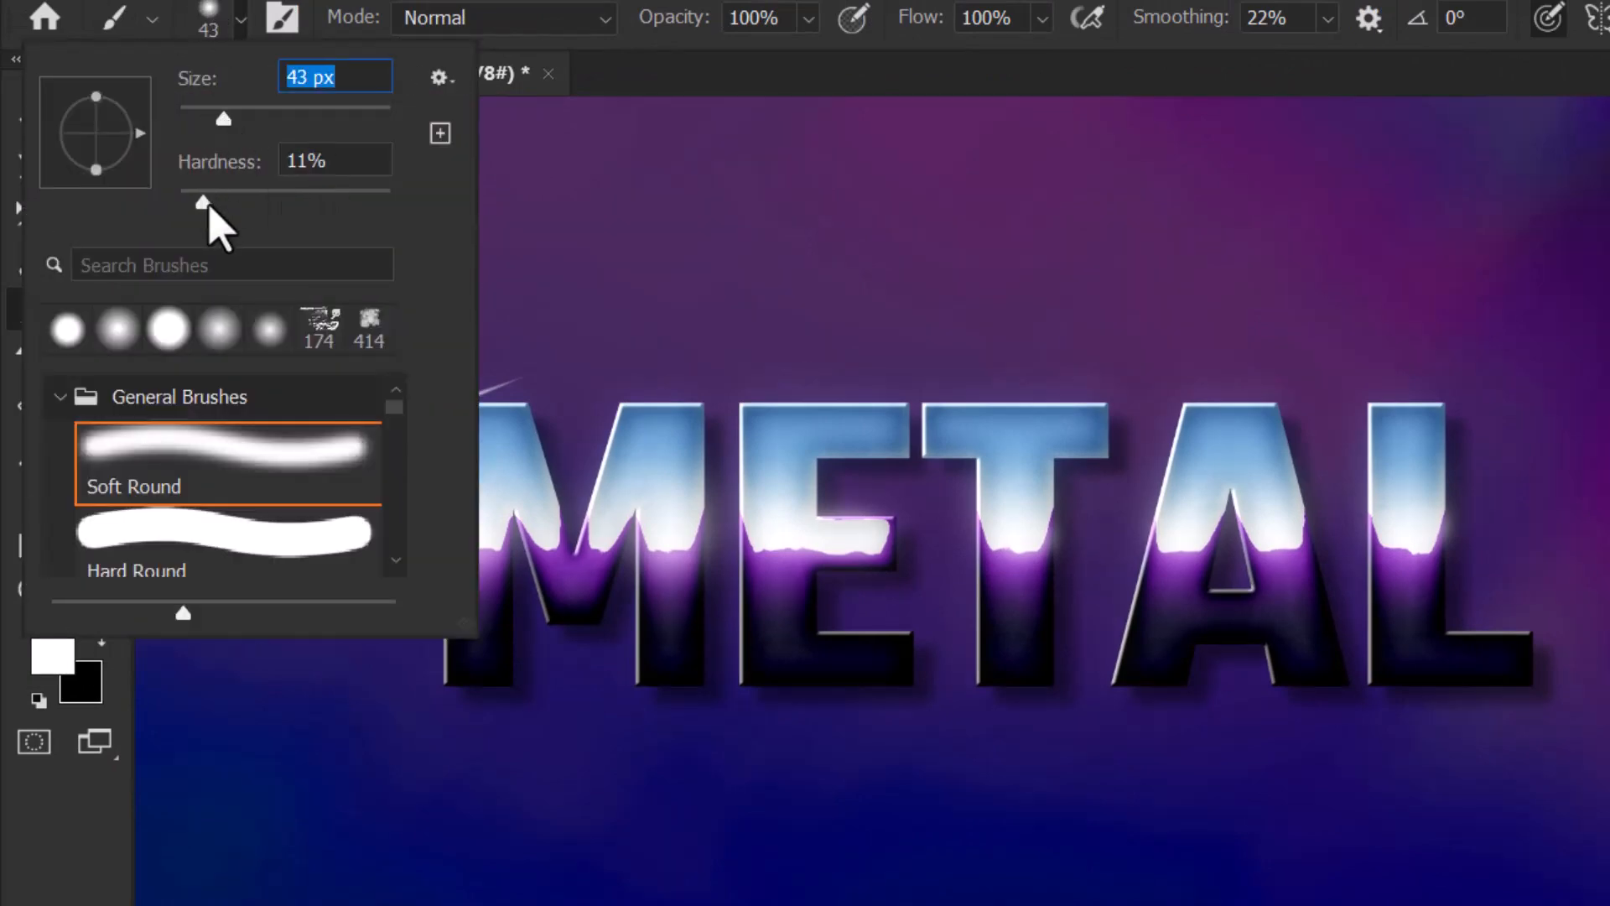
left_click_drag(206, 204, 180, 204)
left_click(889, 5)
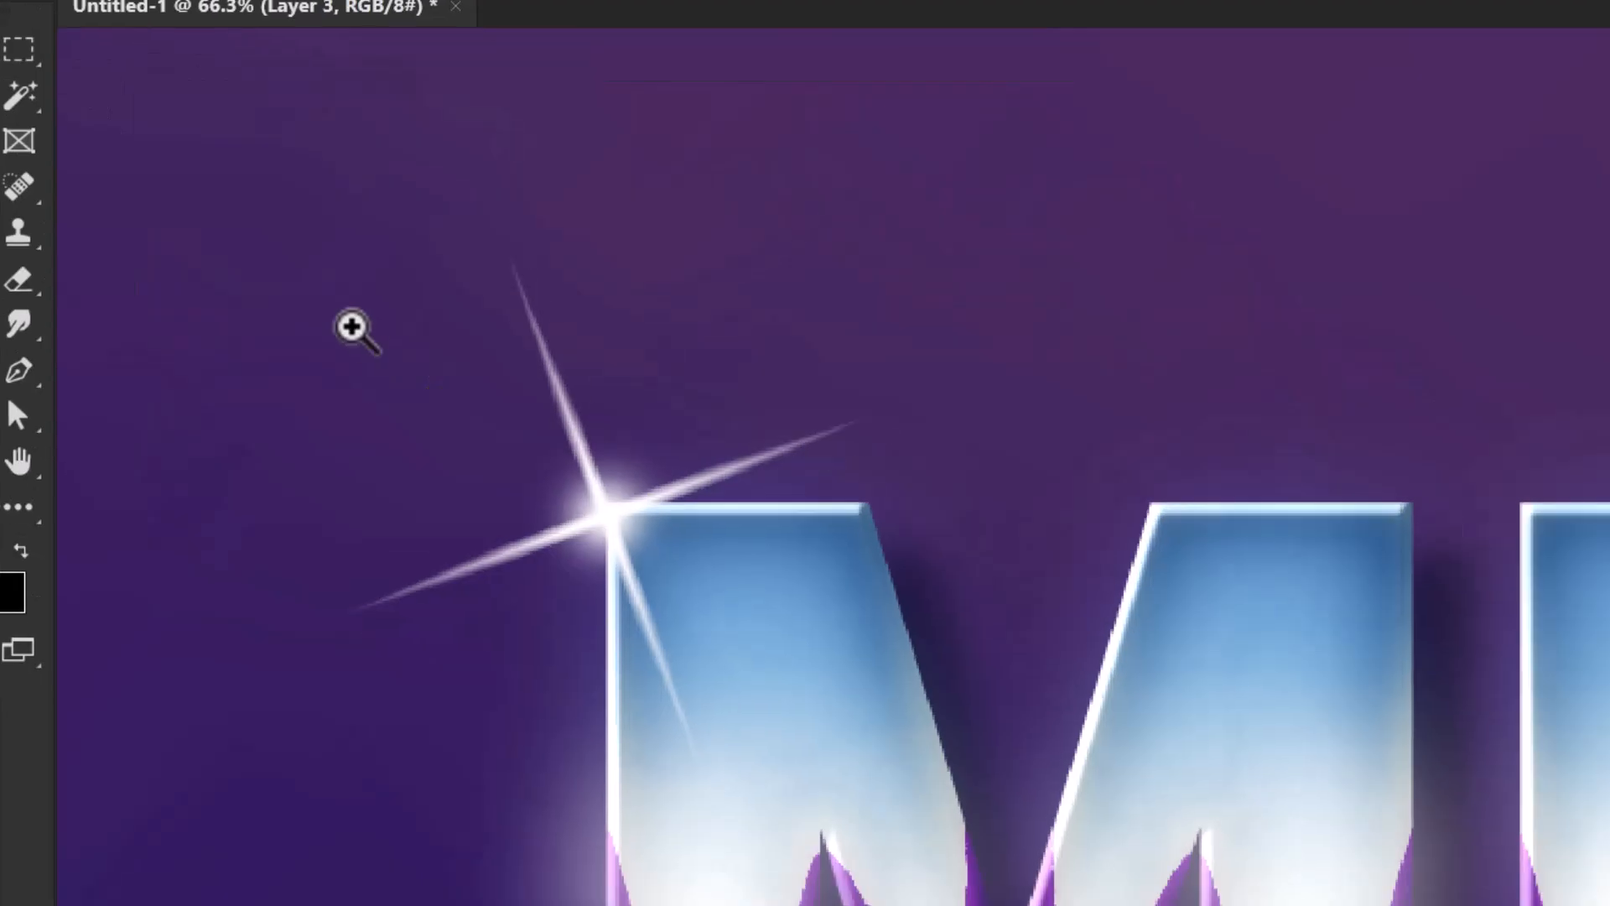
left_click_drag(352, 327, 193, 236)
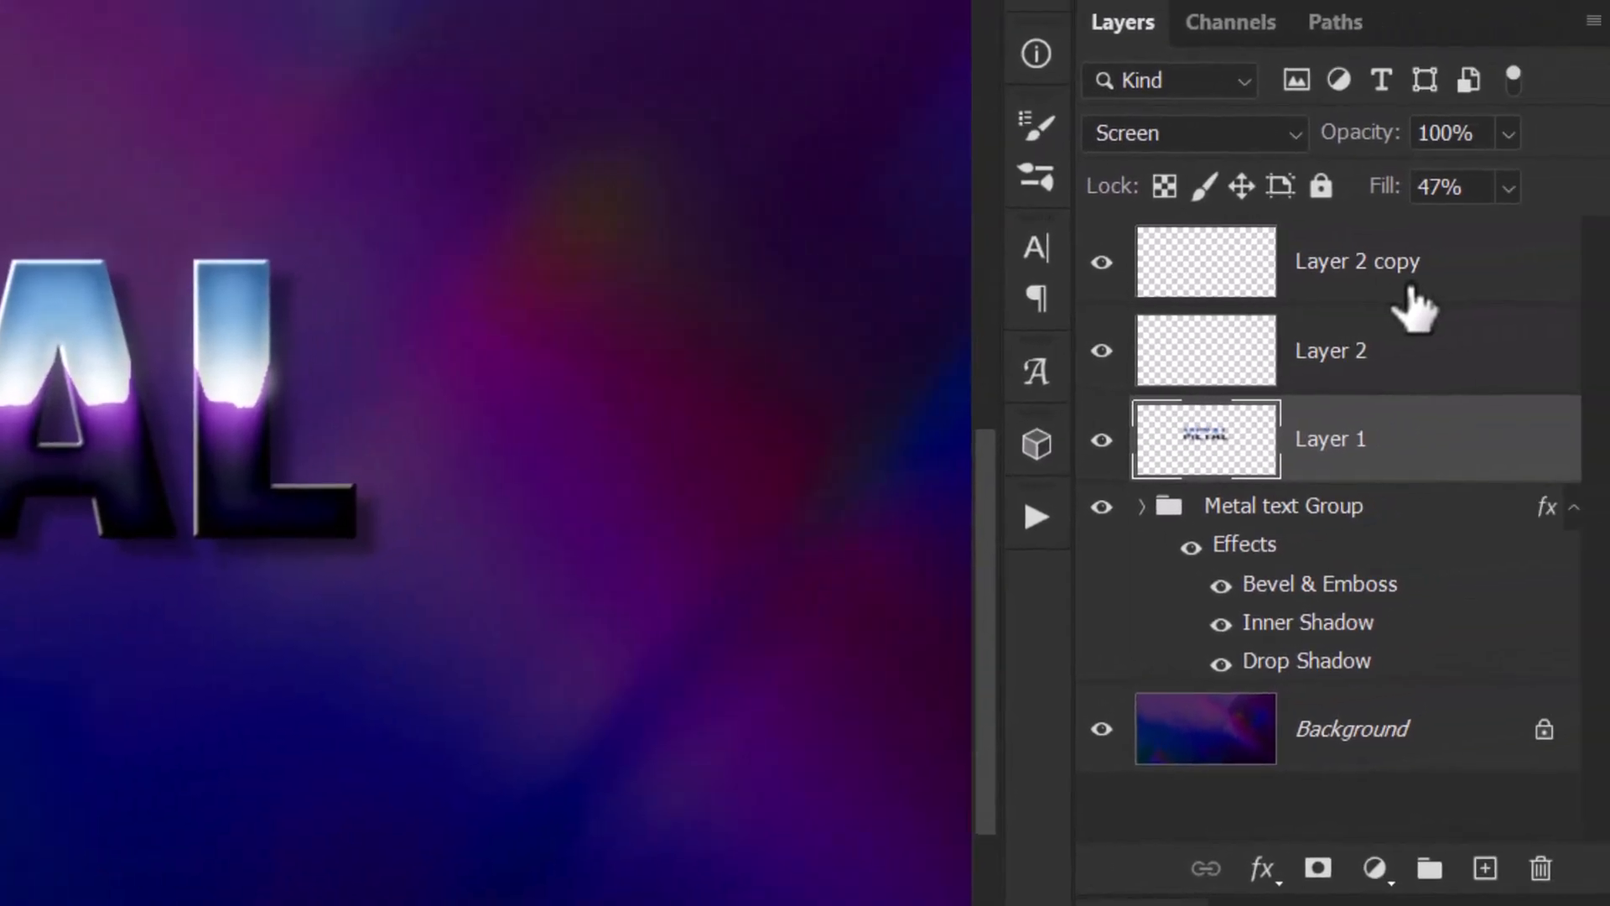
Step: Duplicate the Metal text Group and move the copy directly below the original METAL text
left_click(1350, 512)
left_click_drag(1411, 518, 1501, 876)
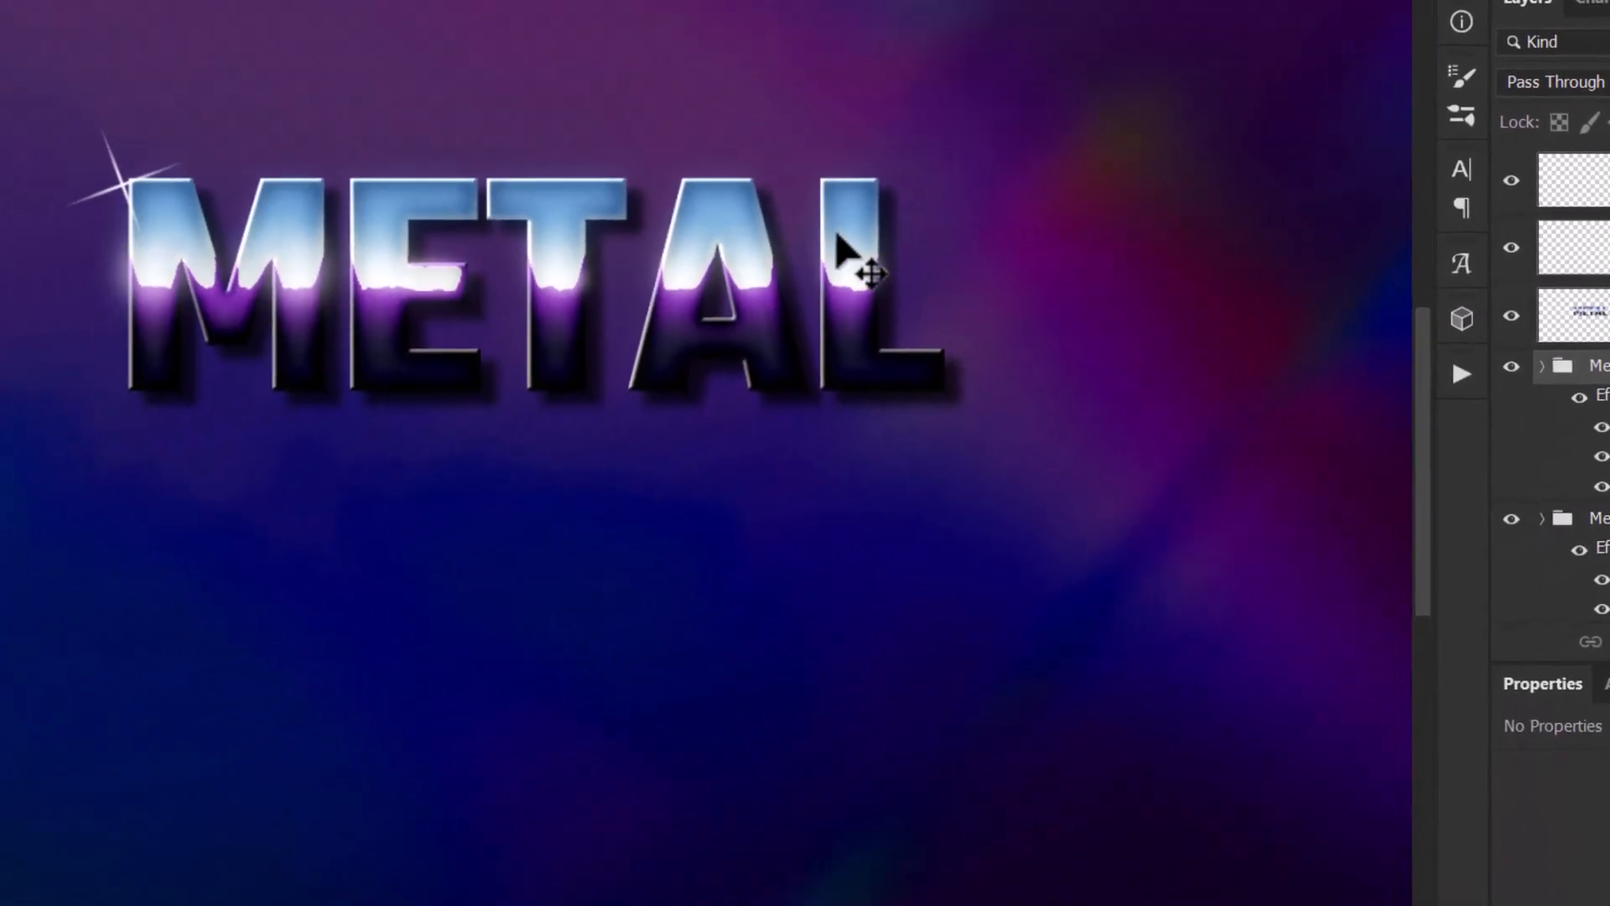
left_click_drag(226, 375, 226, 576)
left_click_drag(864, 415, 864, 507)
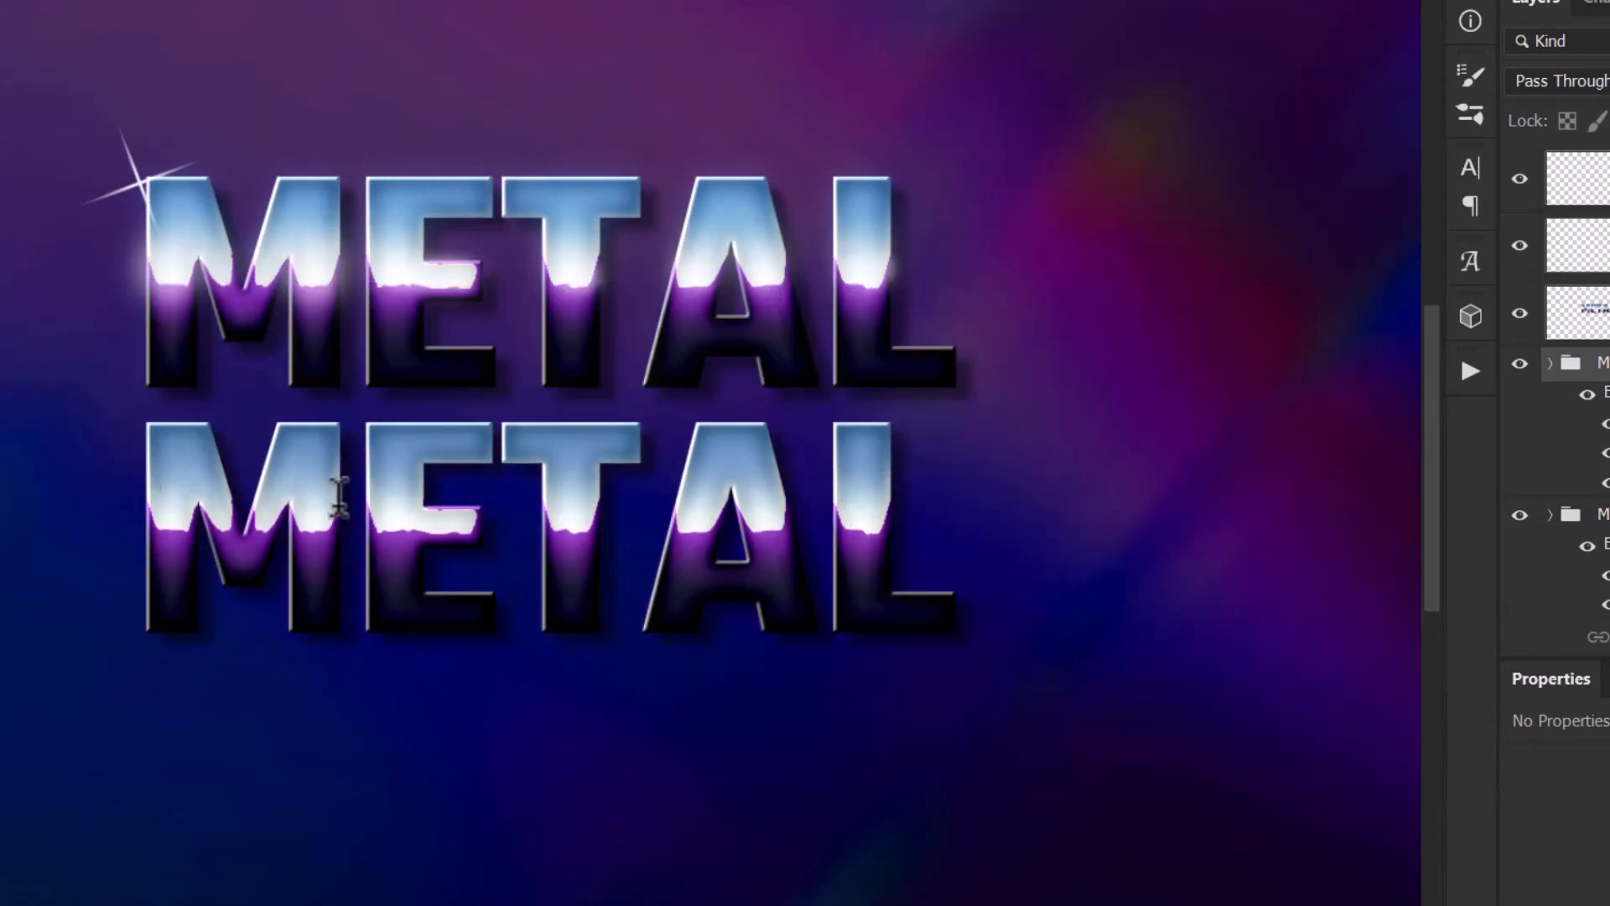
Step: Change the duplicated text below the original to MONSTER
left_click_drag(339, 495, 1133, 496)
type("ONSTER")
key("ctrl+Return")
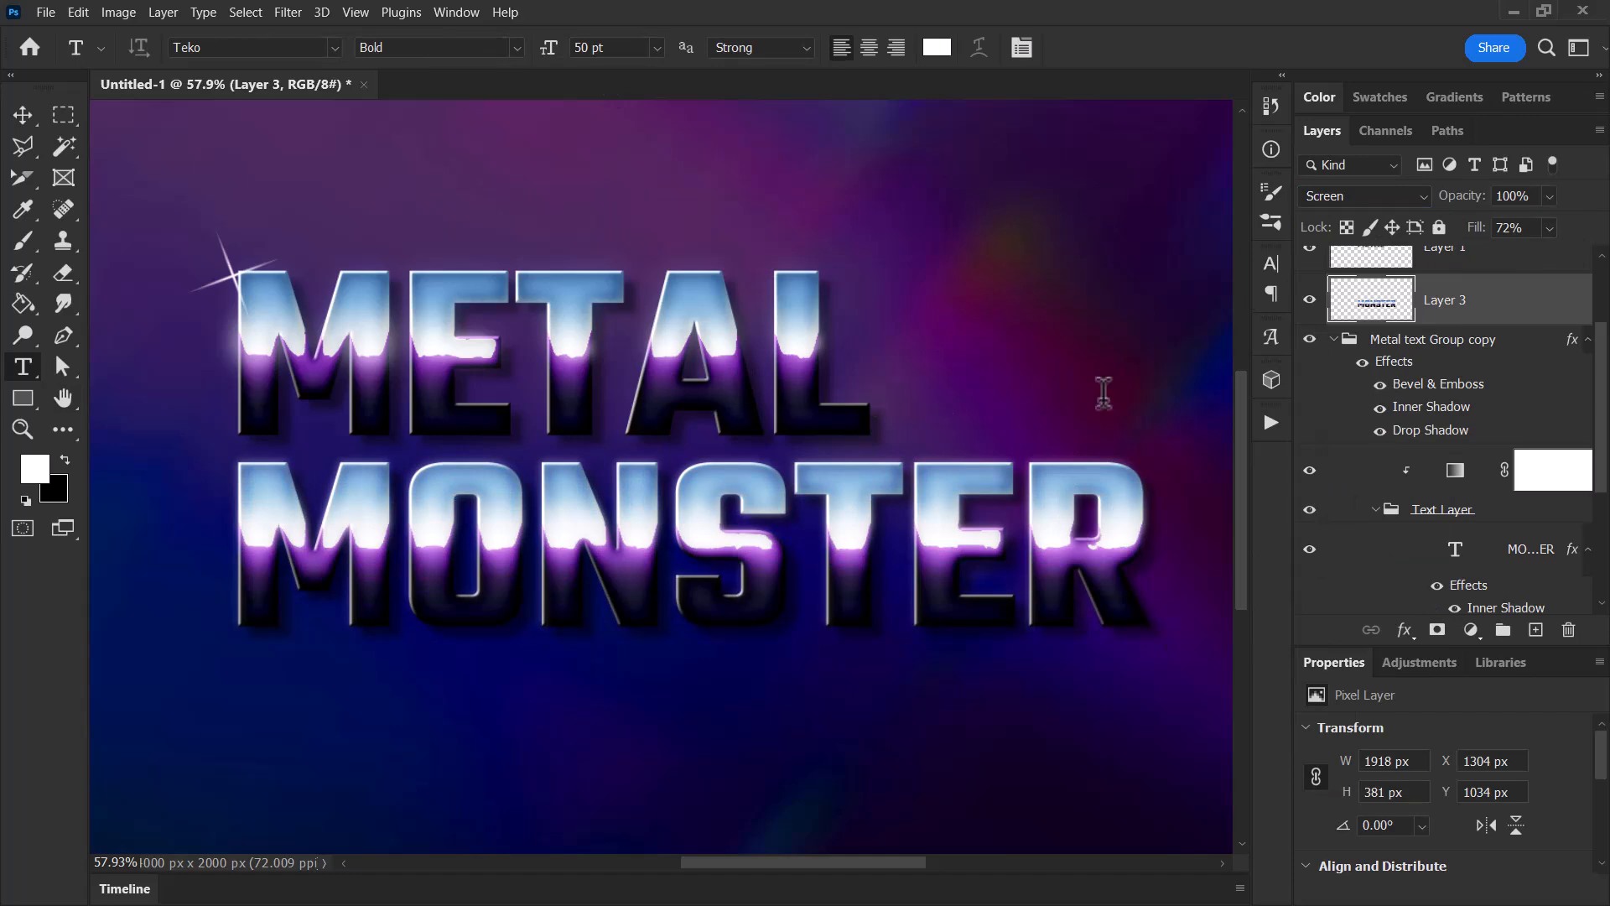
Step: Place White Emblem.pdf as an embedded smart object inside Metal text Group copy, positioned beside the word METAL above the end of MONSTER
left_click(1379, 346)
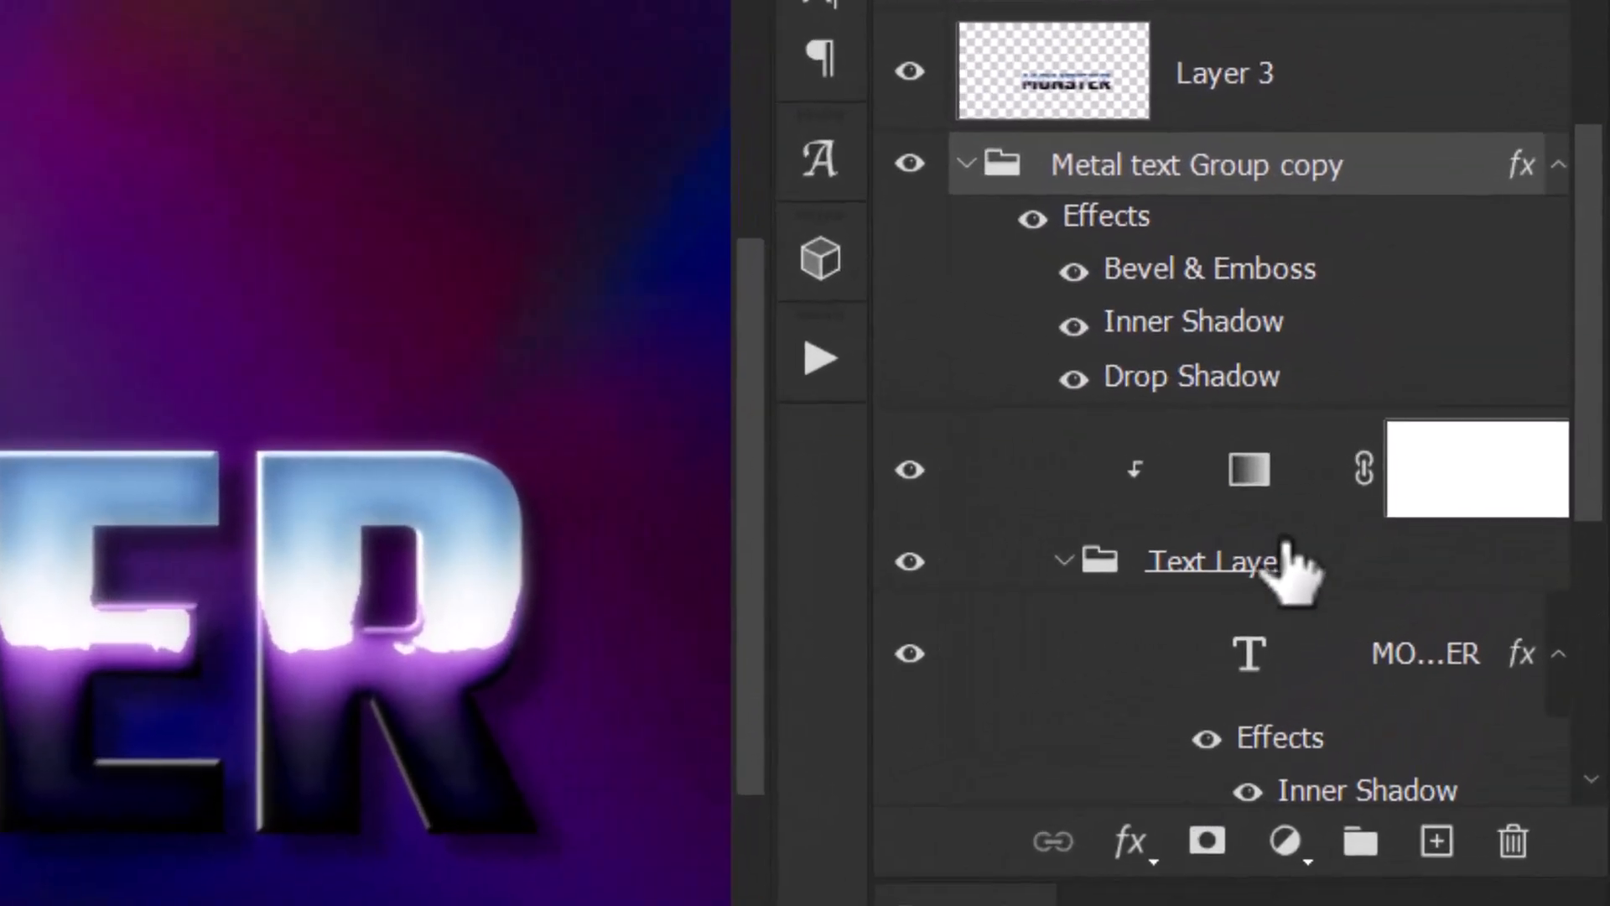
left_click(1540, 515)
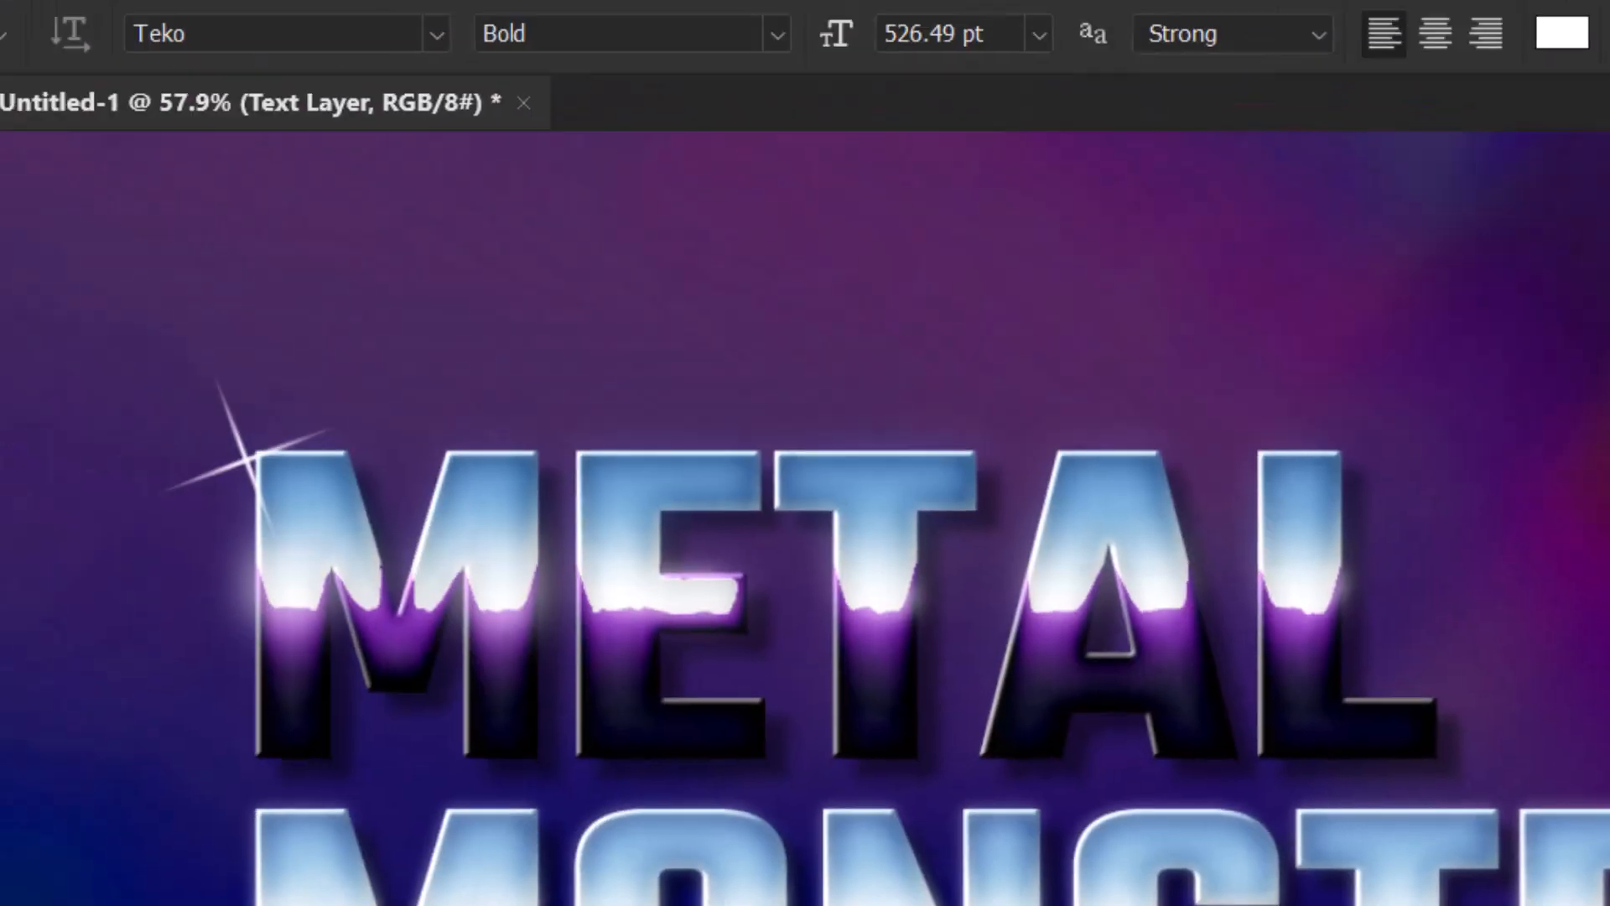
left_click(36, 11)
left_click(293, 709)
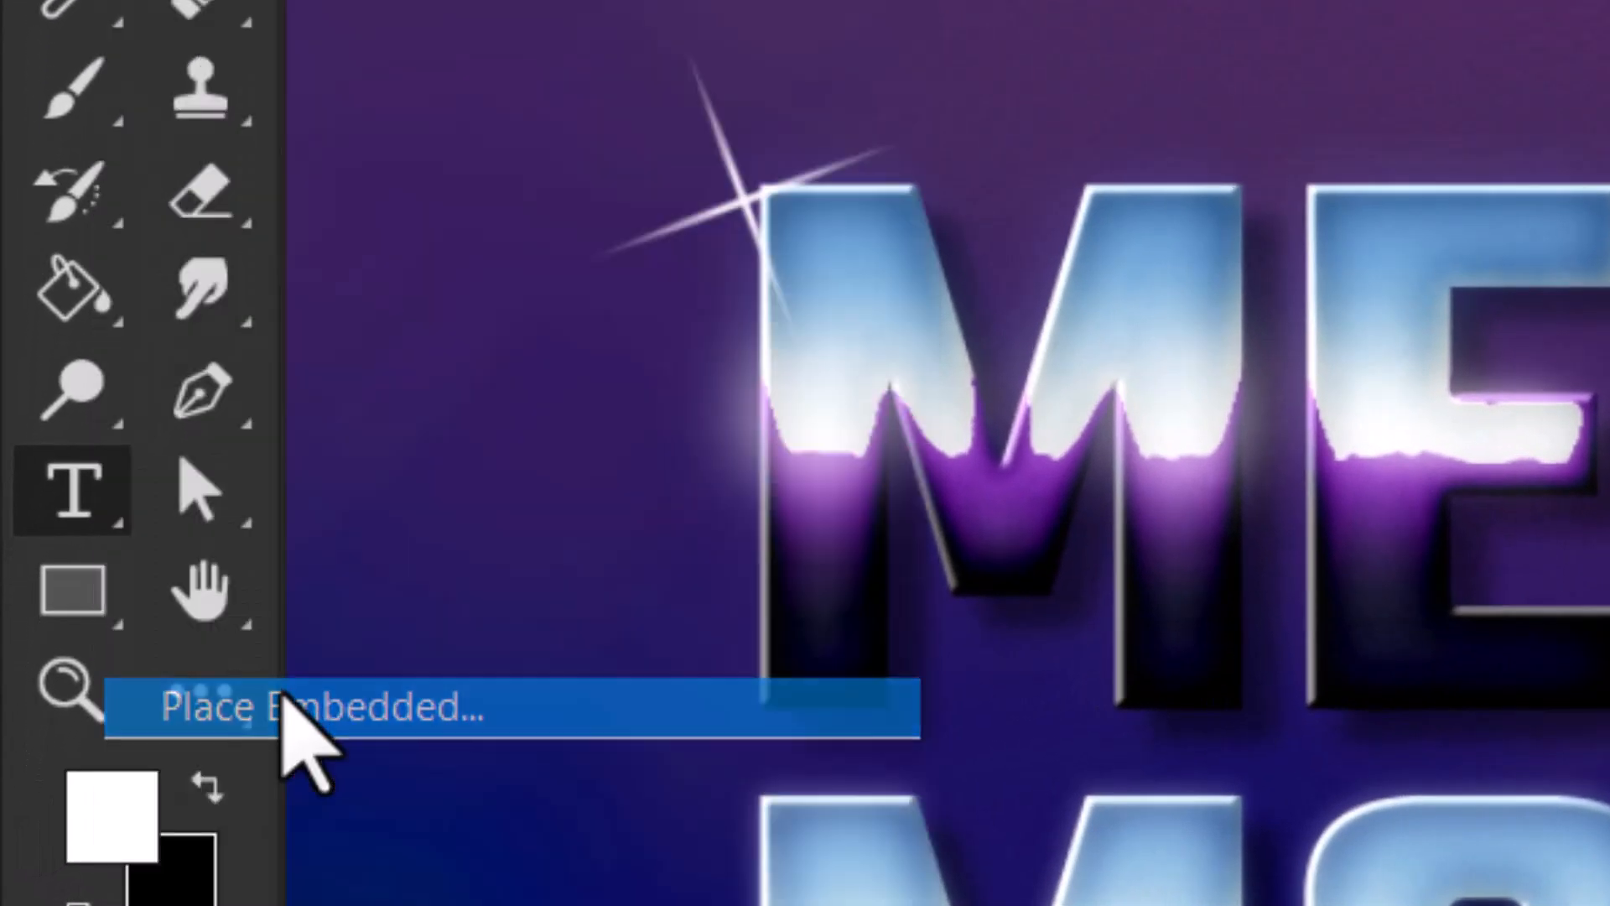
double_click(1147, 801)
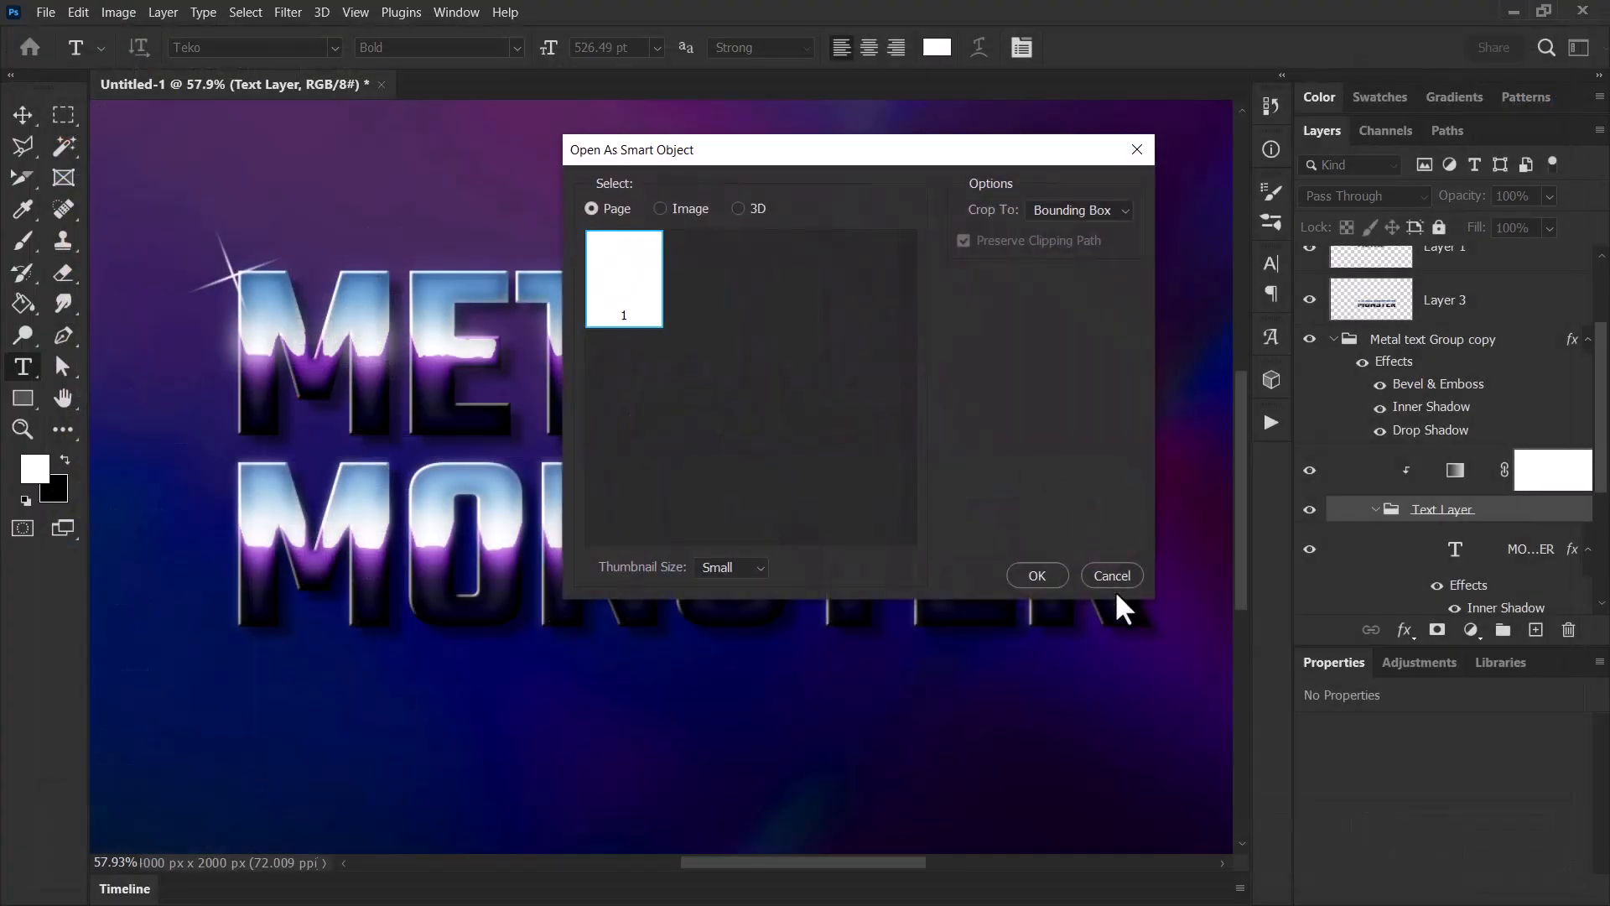
left_click(1038, 577)
left_click_drag(744, 497, 1099, 339)
key("Return")
key("t")
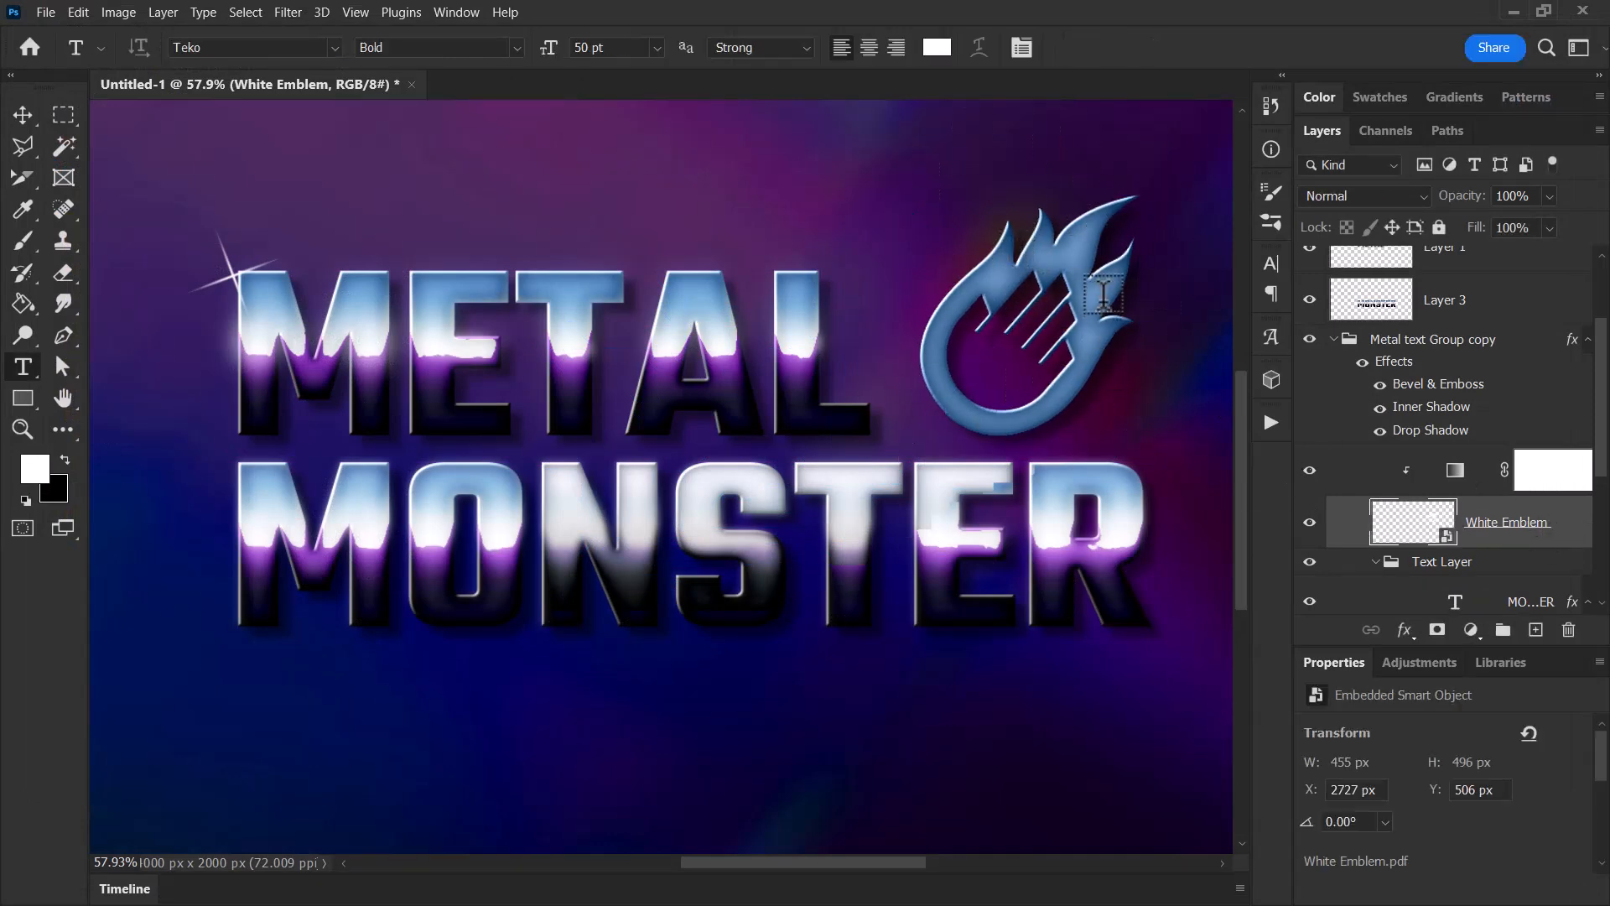
Step: Move the White Emblem layer into the Text Layer group above the MONSTER text, and select the MONSTER text layer
scroll(1473, 592, "down", 3)
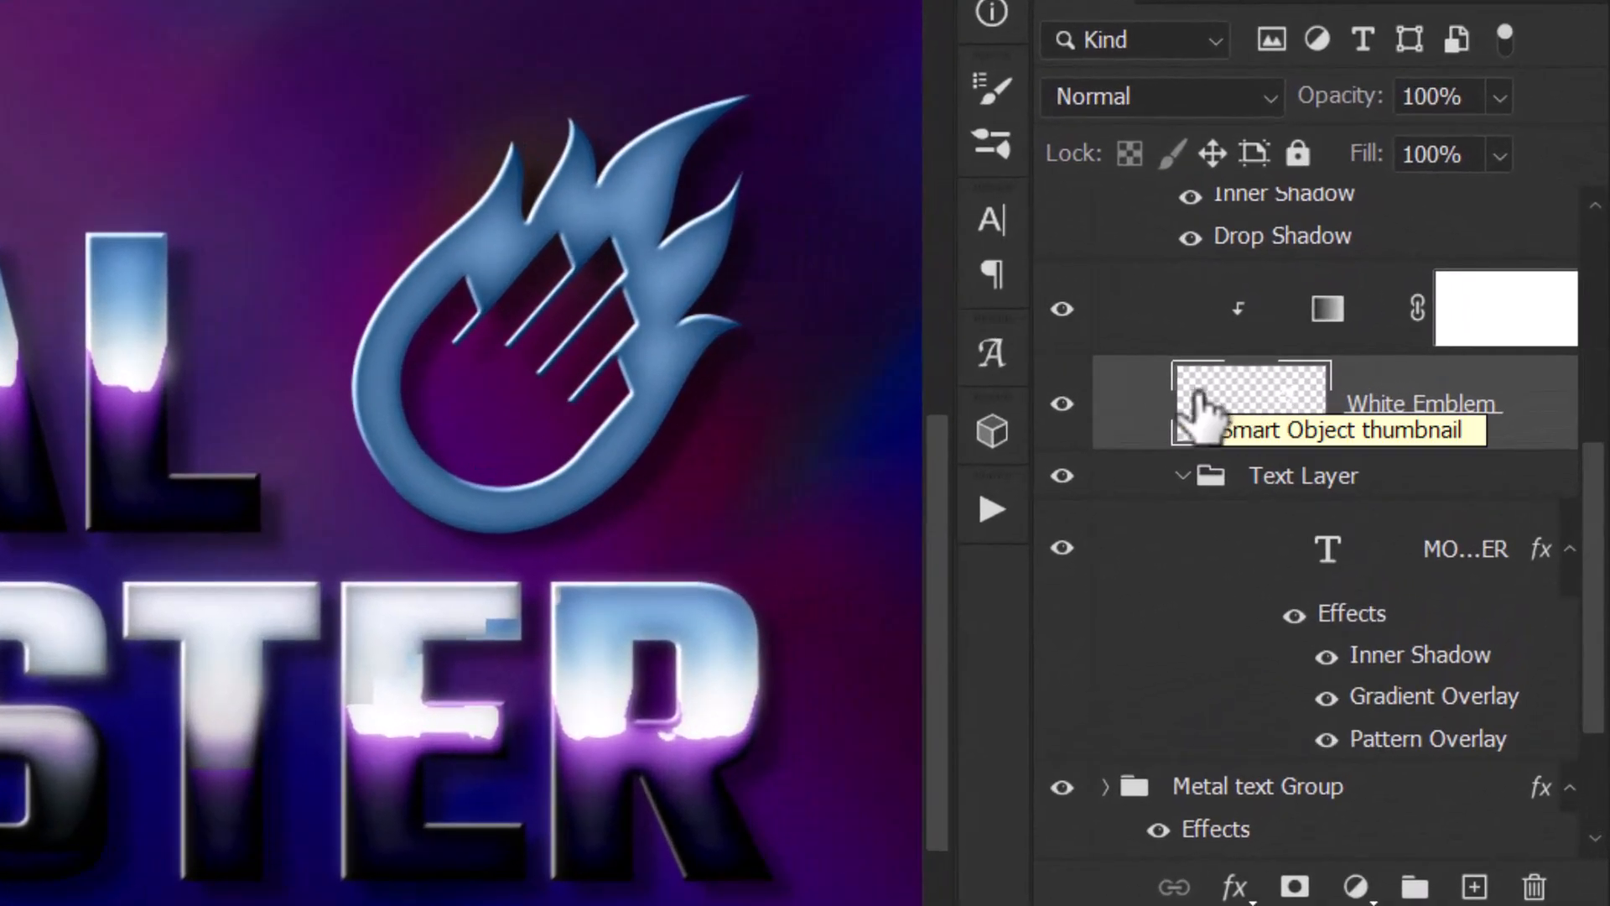
left_click_drag(1215, 395, 1296, 502)
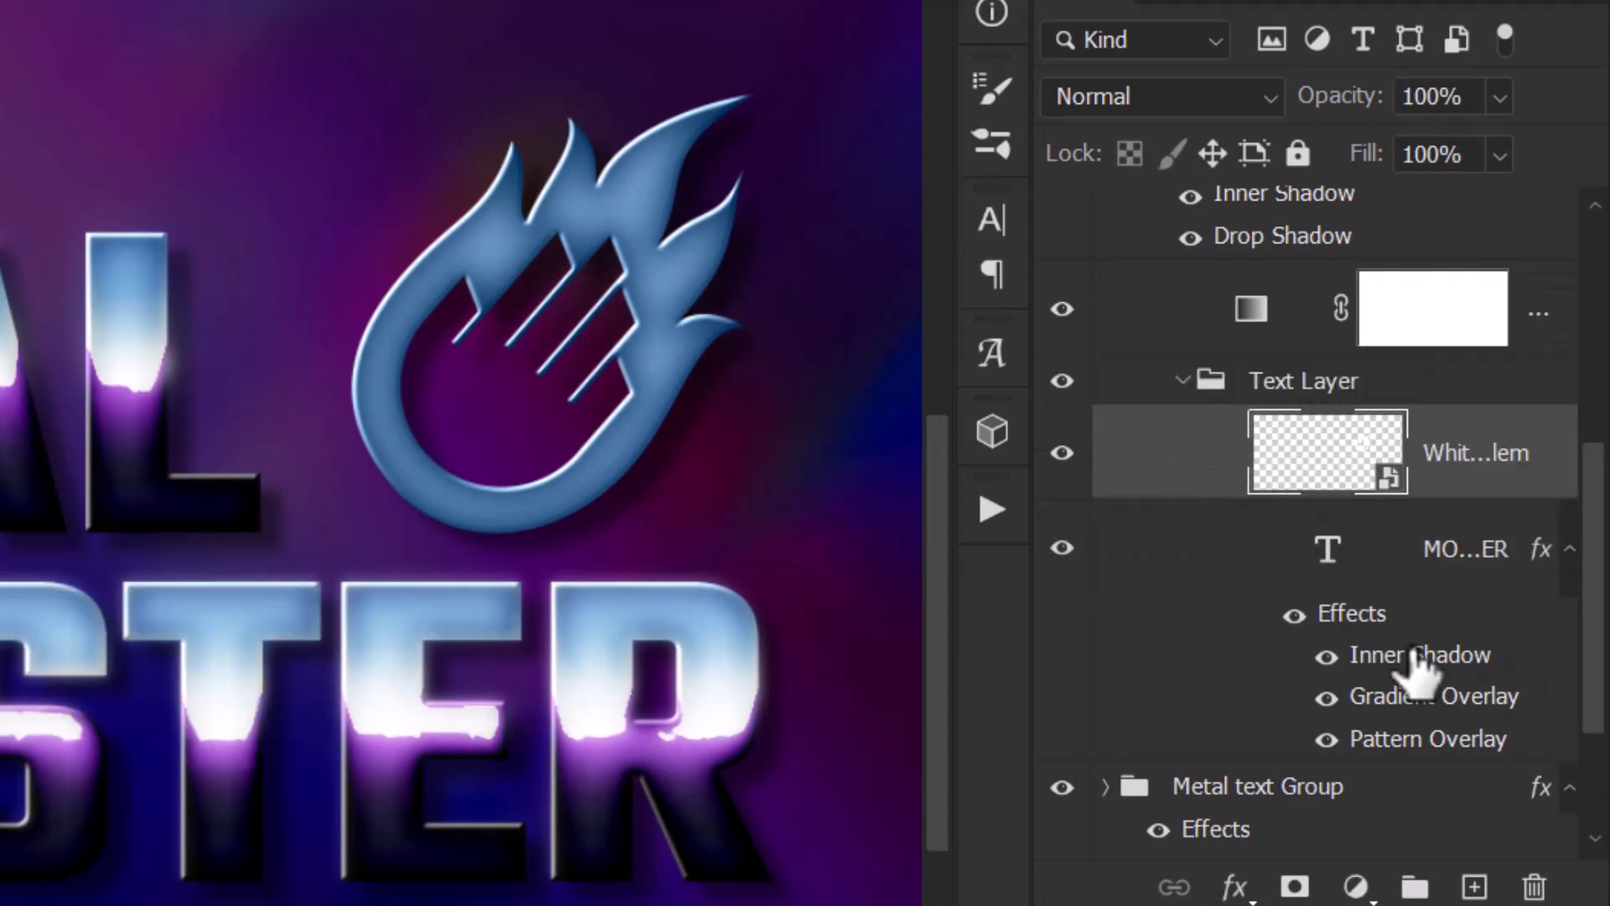
left_click(1409, 562)
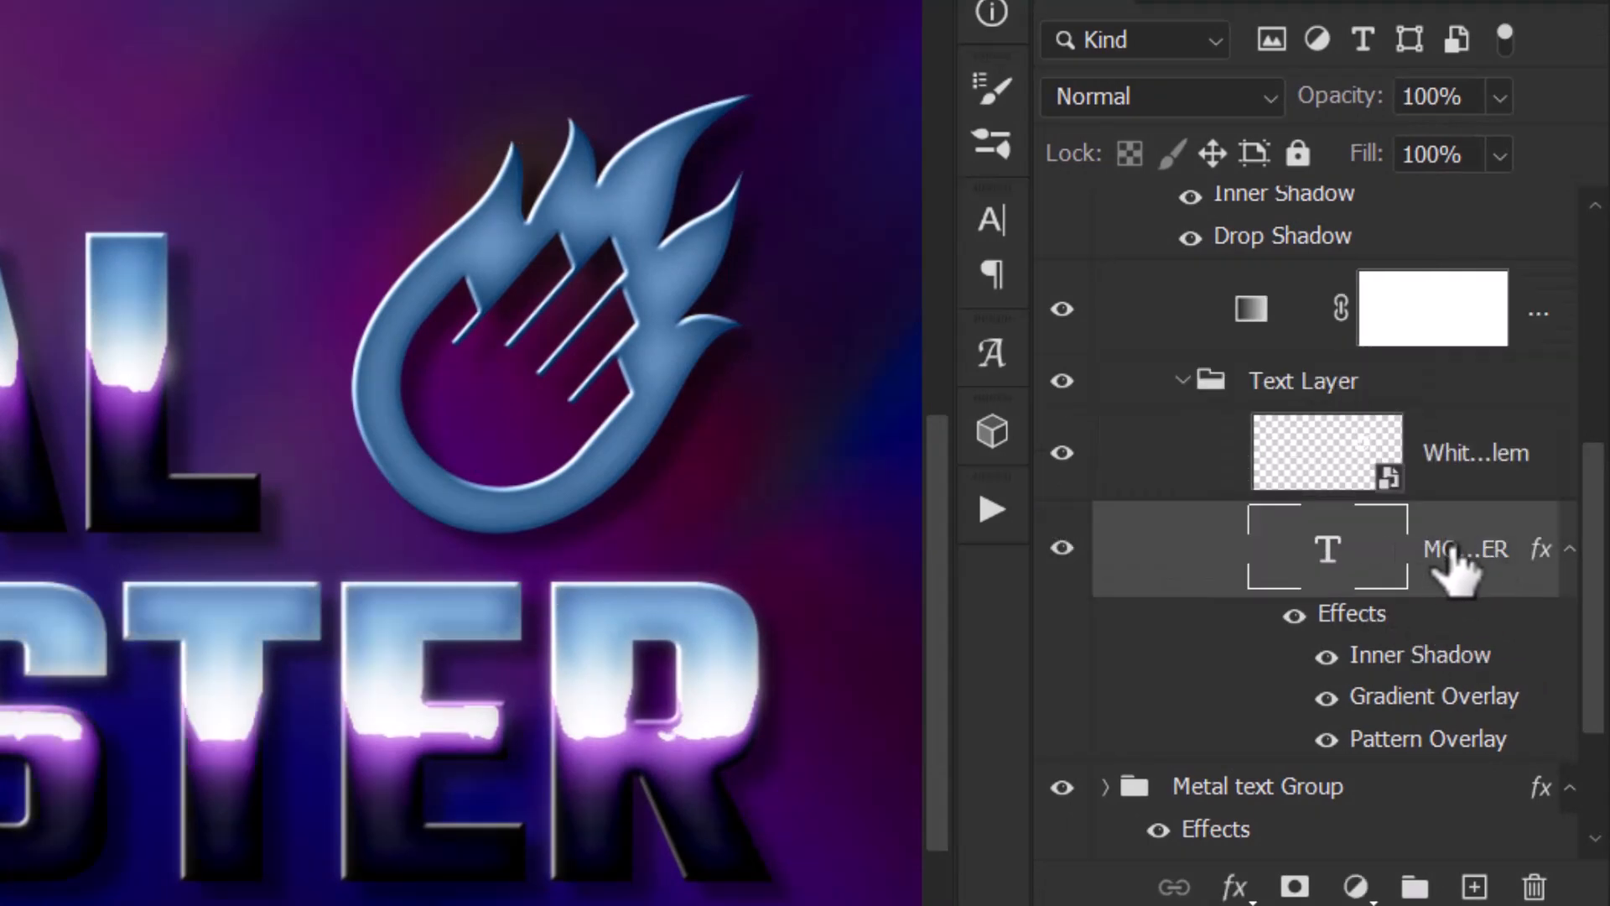
Step: Copy the MONSTER text layer's style and paste it onto the White Emblem layer
right_click(1472, 574)
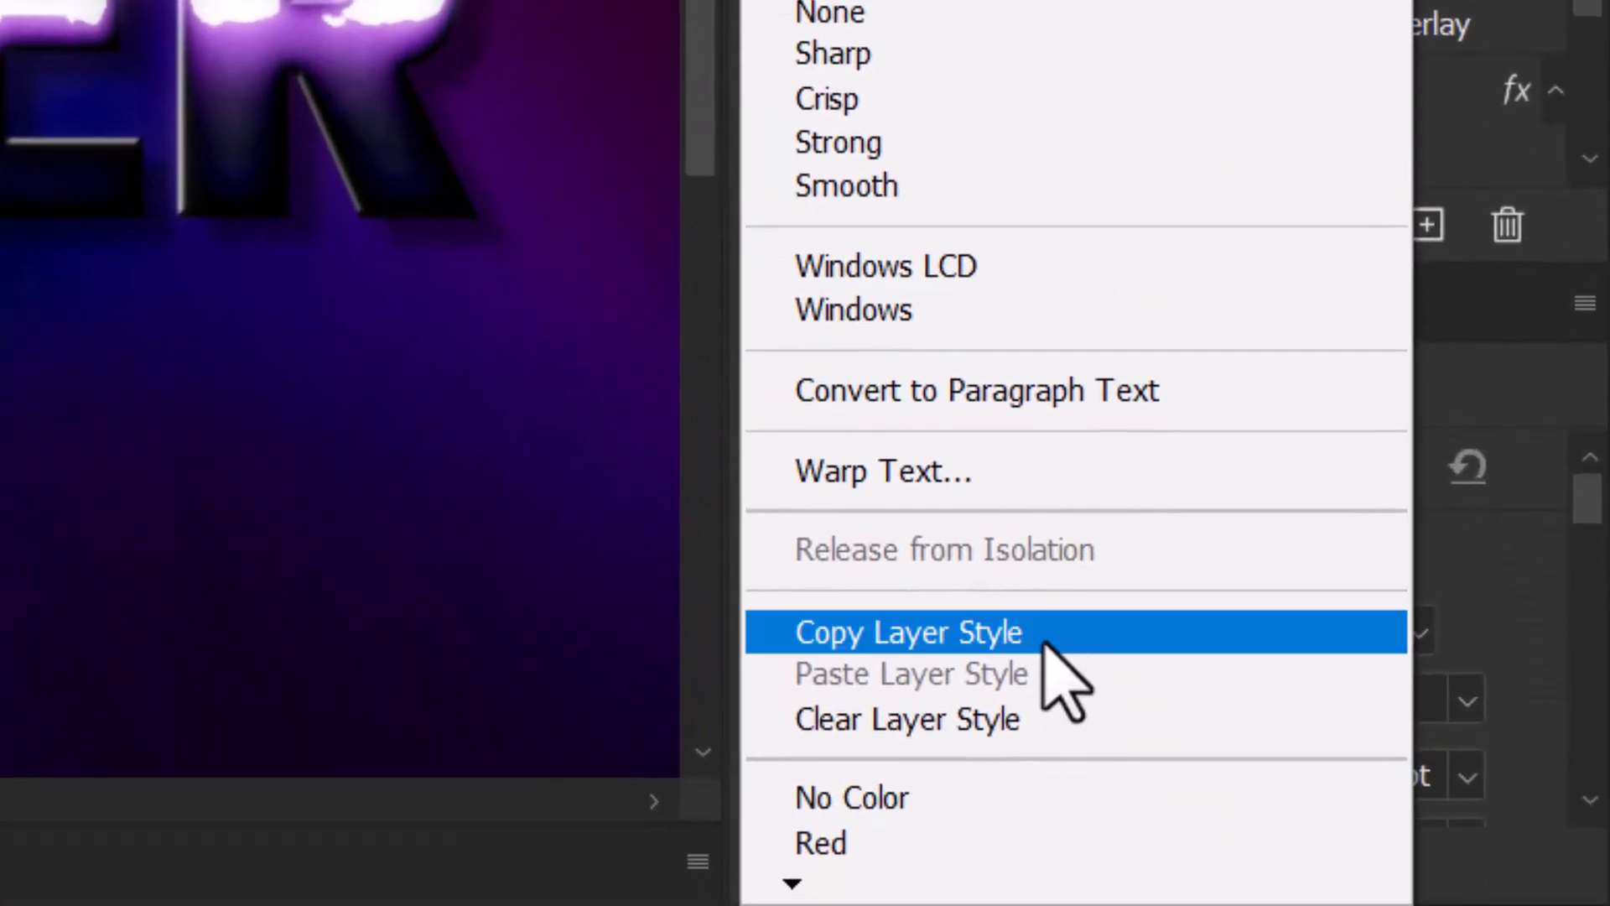
left_click(1046, 646)
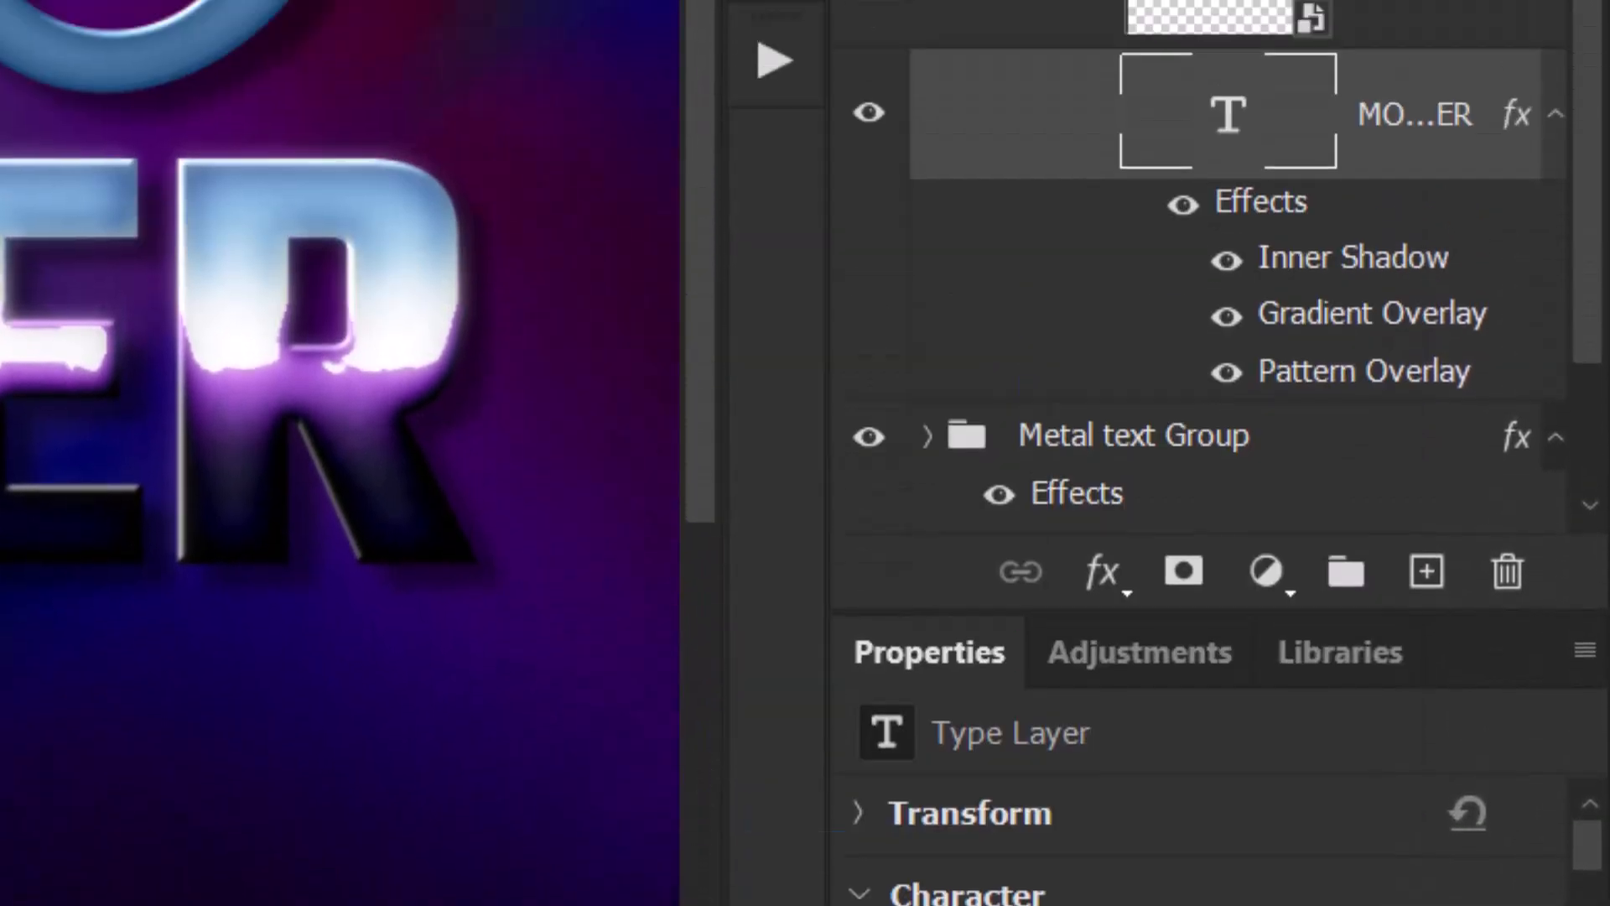
left_click(1423, 340)
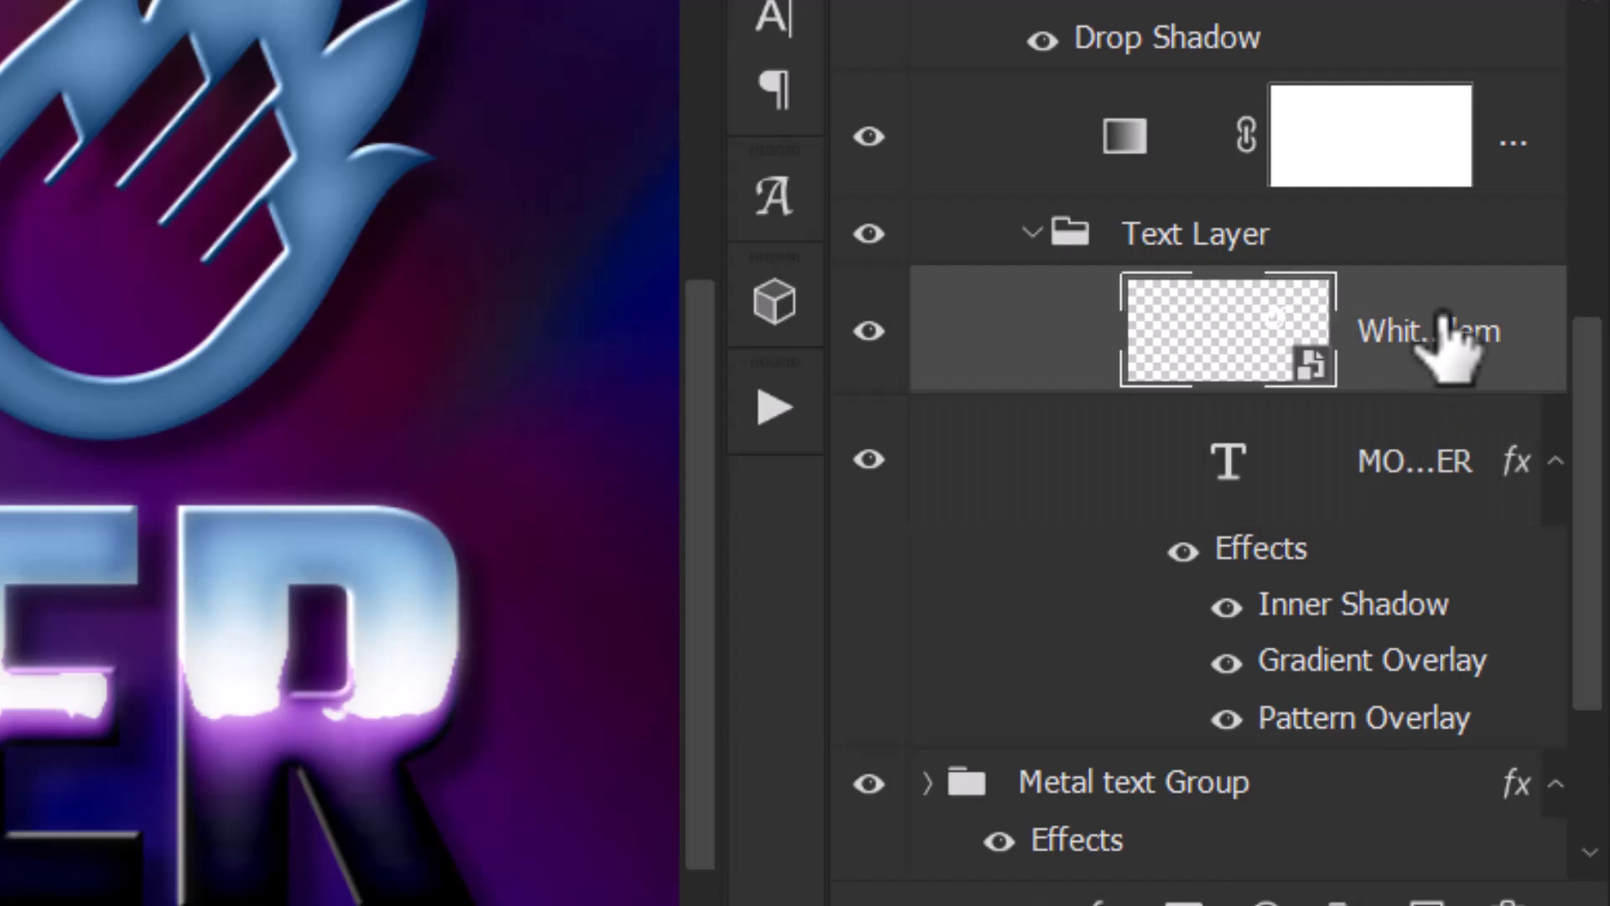
right_click(1426, 337)
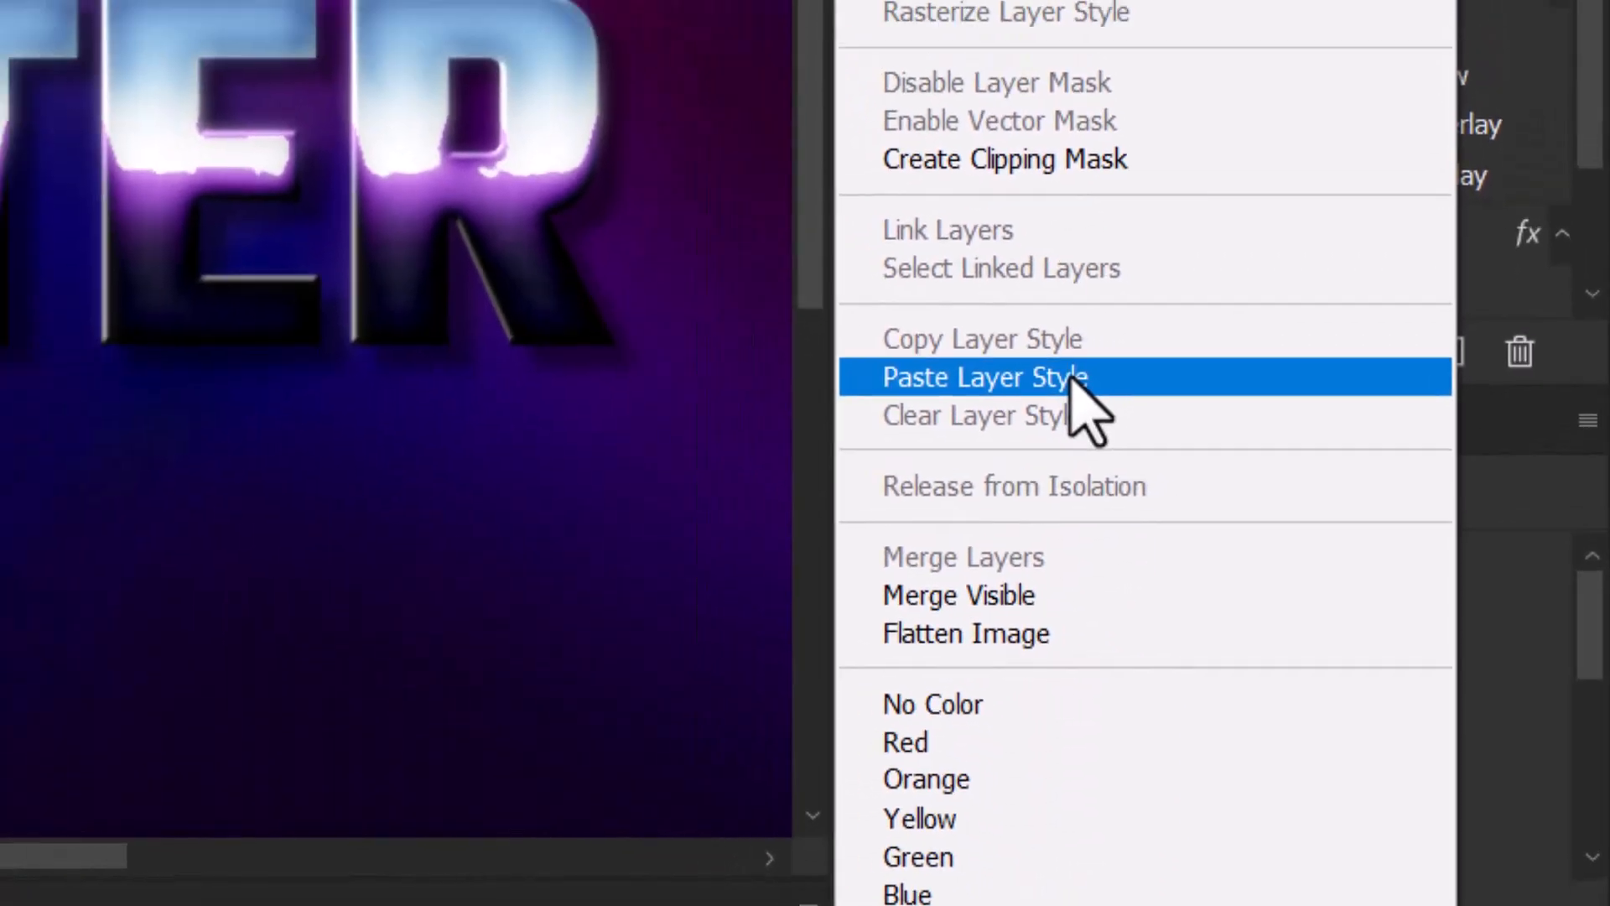
left_click(1002, 309)
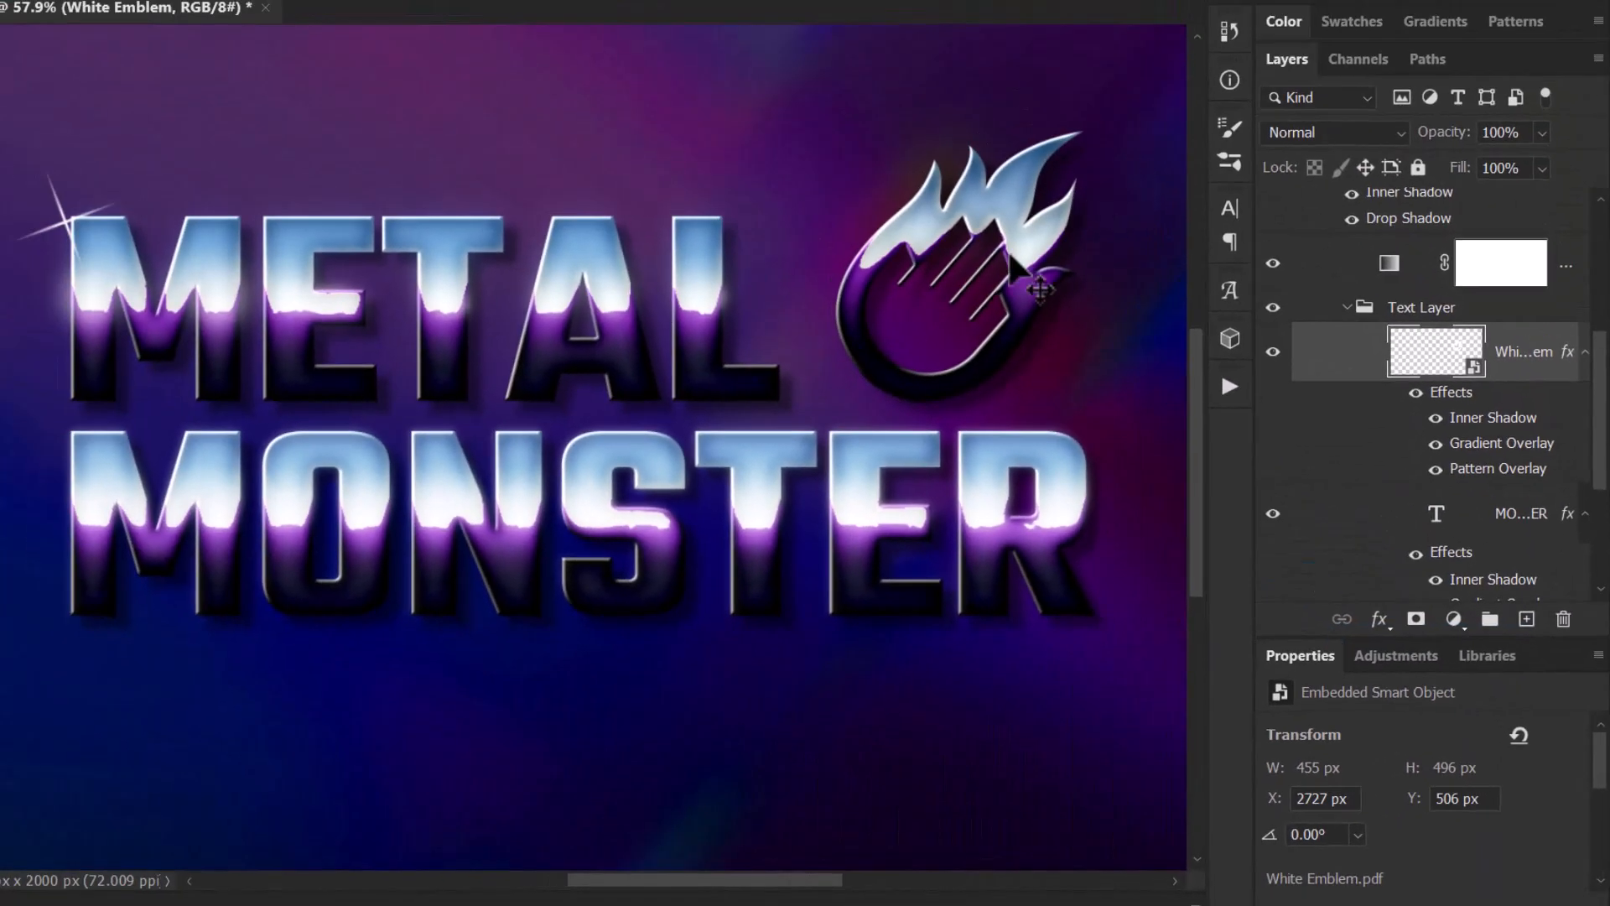
Step: Move the emblem closer to the word METAL, enlarge it to about 516 by 562 px, and fit it above the end of MONSTER
left_click_drag(1010, 267, 975, 282)
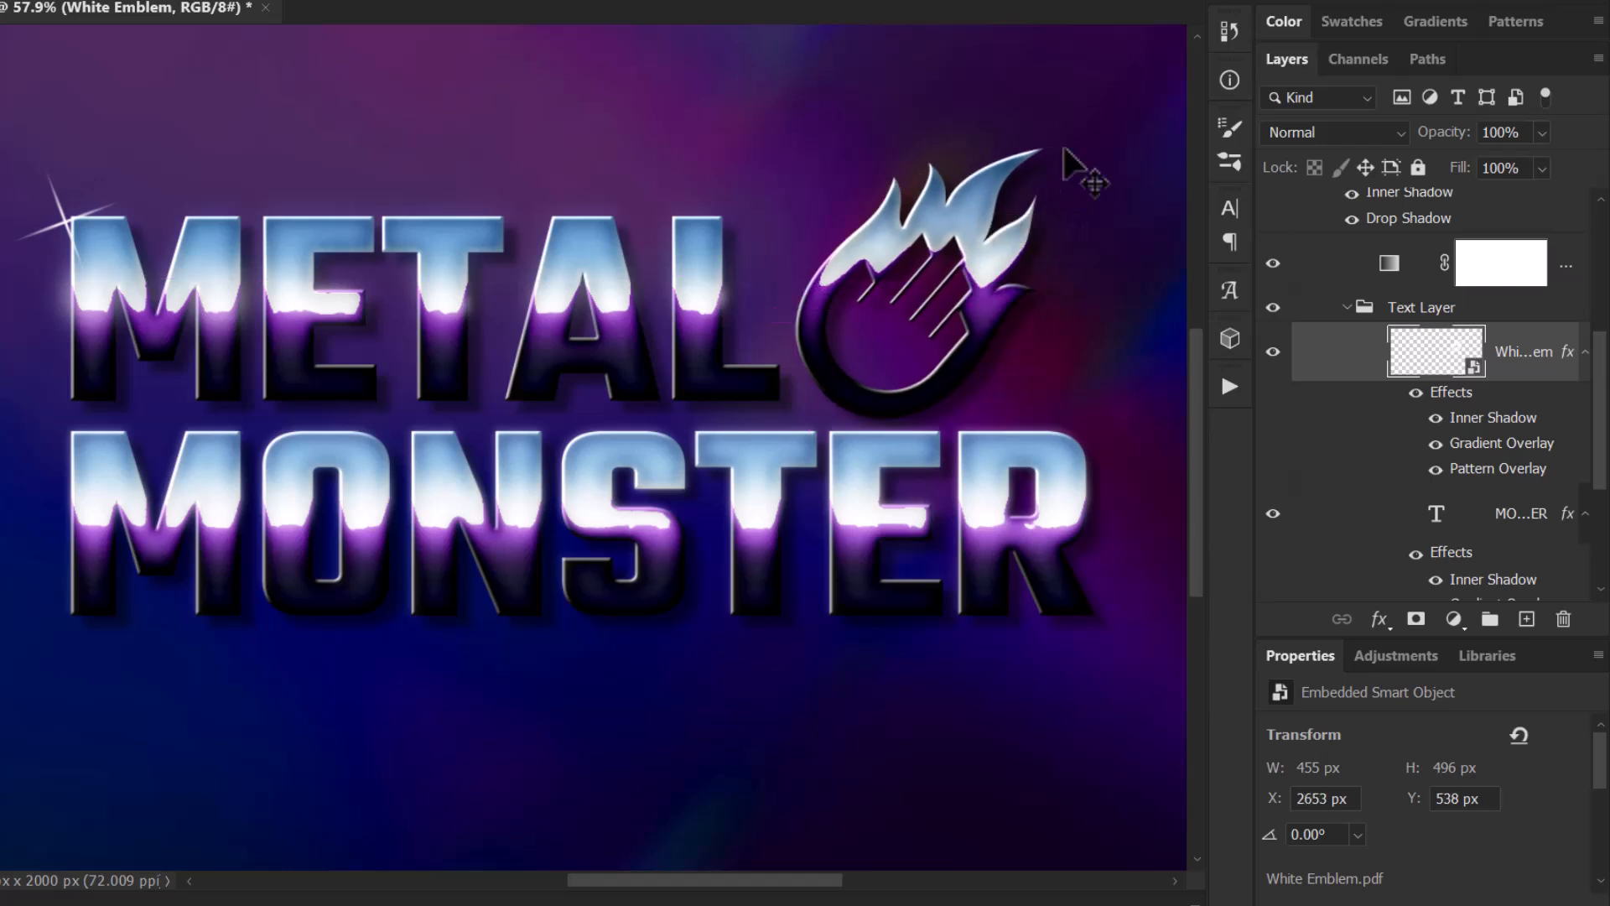
key("ctrl+t")
left_click_drag(1063, 150, 1085, 115)
key("Return")
left_click_drag(1025, 295, 1022, 320, "ctrl")
scroll(803, 408, "down", 1)
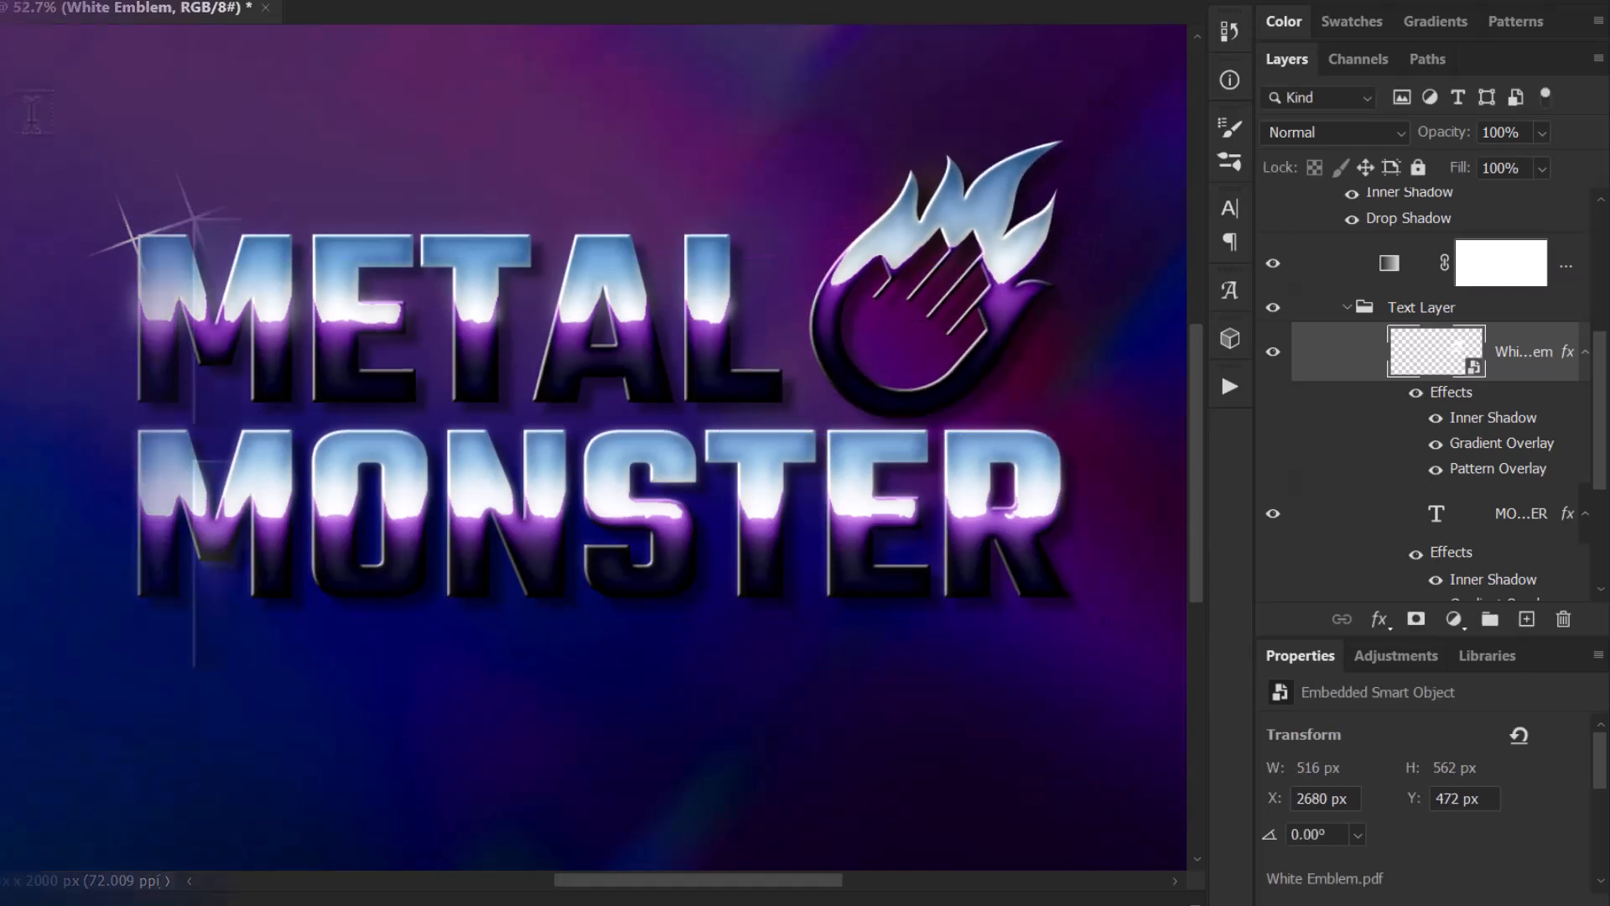